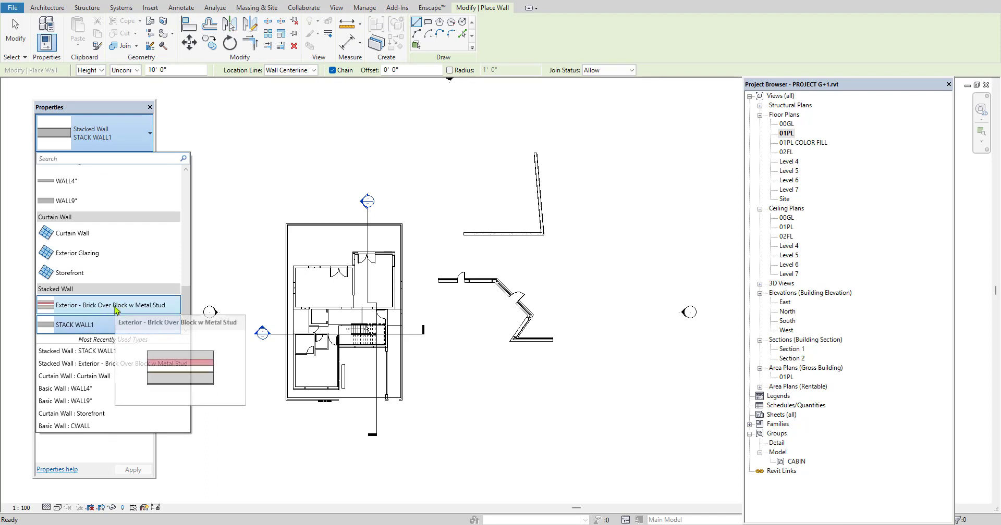
Duplicate the stacked wall type Exterior - Brick Over Block w Metal Stud as S WALL and open its structure for editing
click(115, 308)
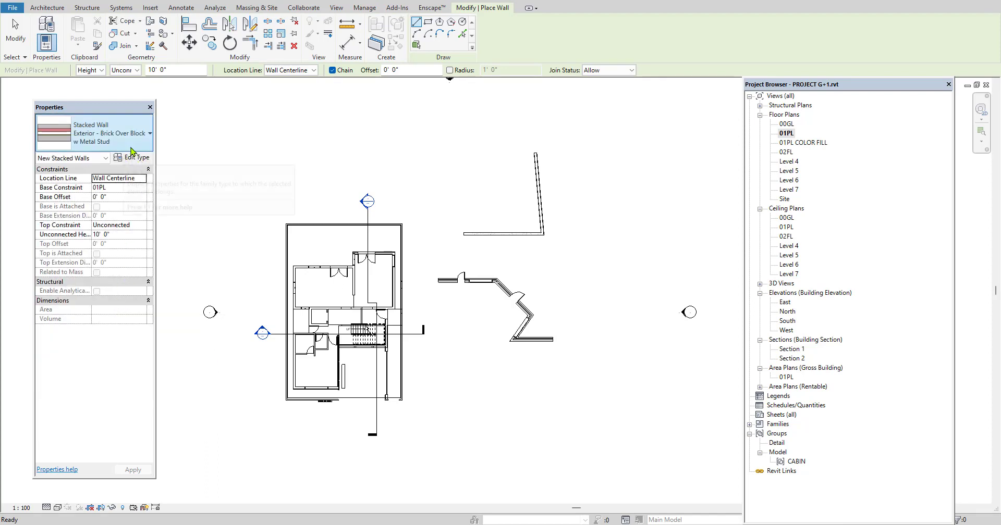
click(139, 158)
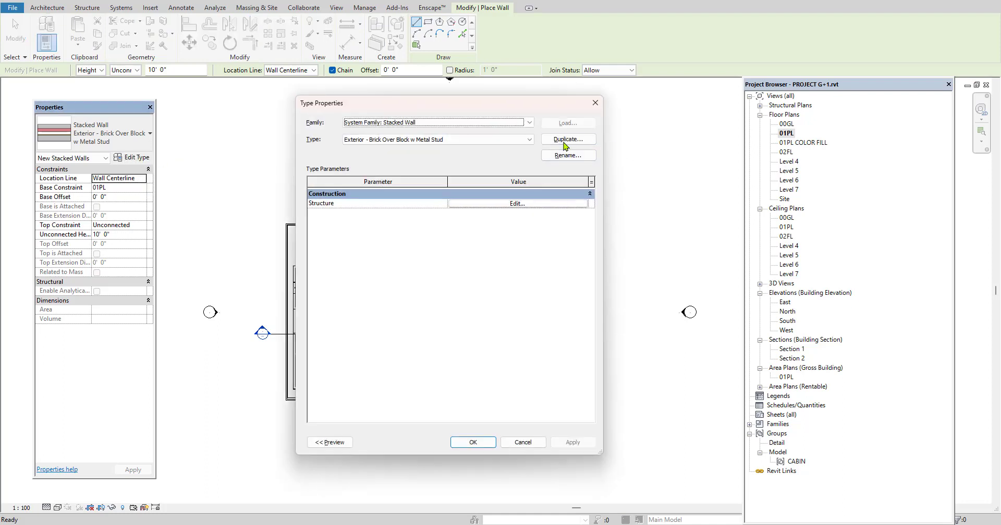
click(566, 139)
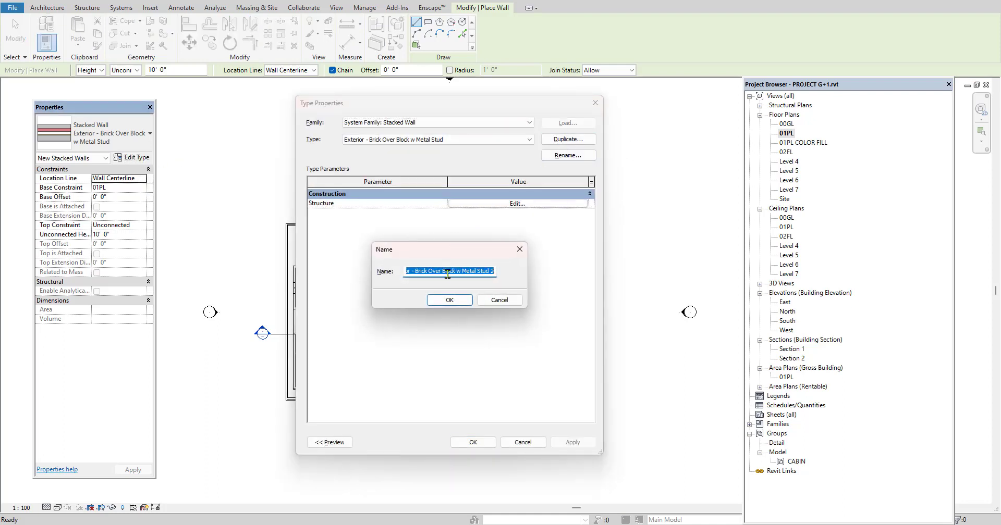
text(stack wa)
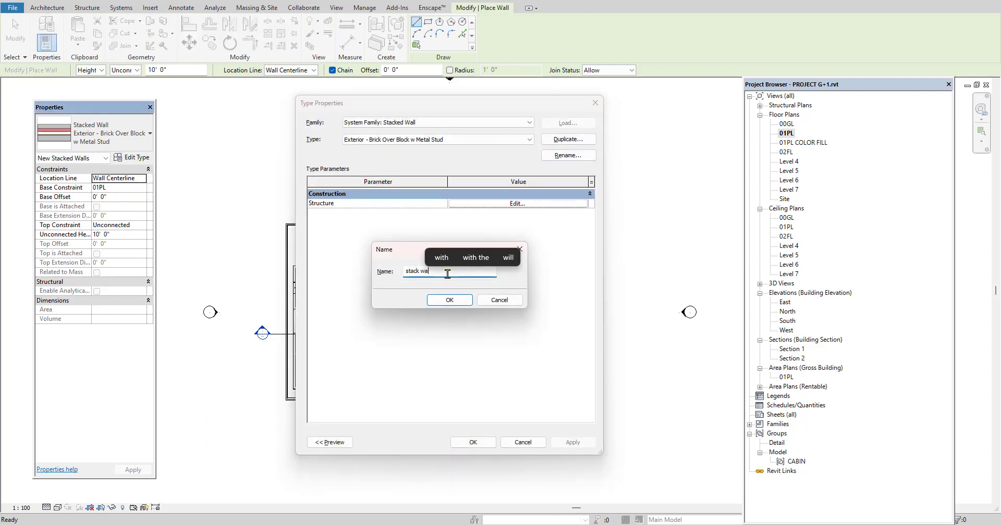
text(ll)
key(BackSpace)
key(BackSpace)
key(BackSpace)
key(BackSpace)
key(BackSpace)
key(BackSpace)
key(BackSpace)
key(BackSpace)
key(BackSpace)
key(BackSpace)
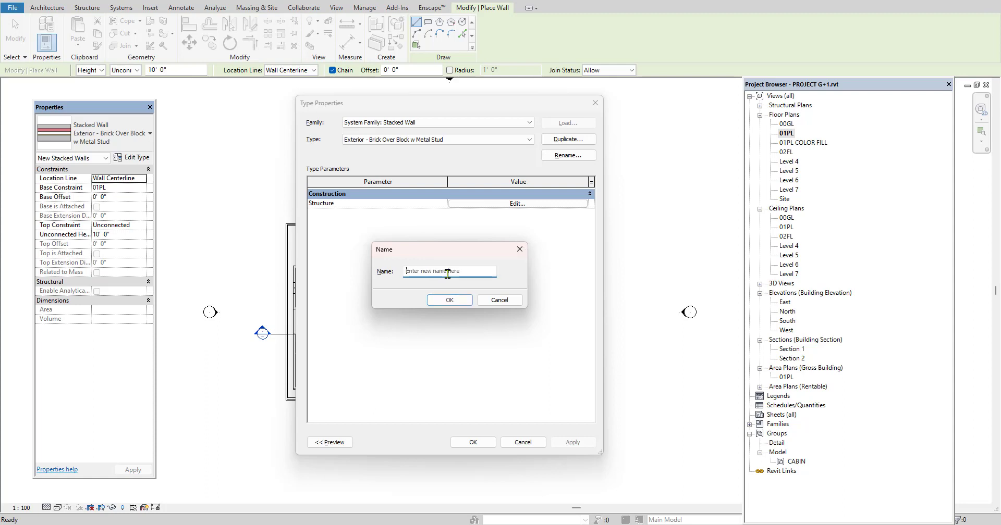
text(S WALL)
click(456, 300)
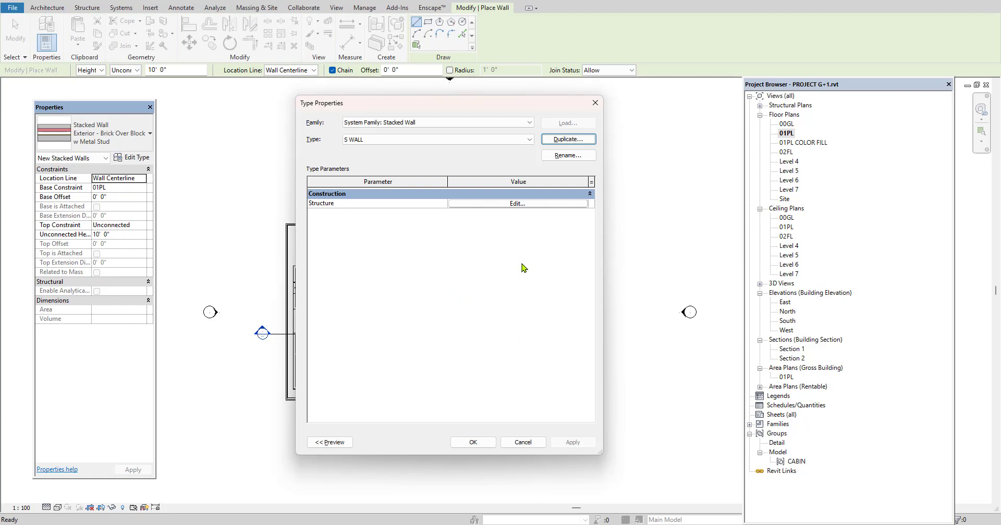
click(517, 203)
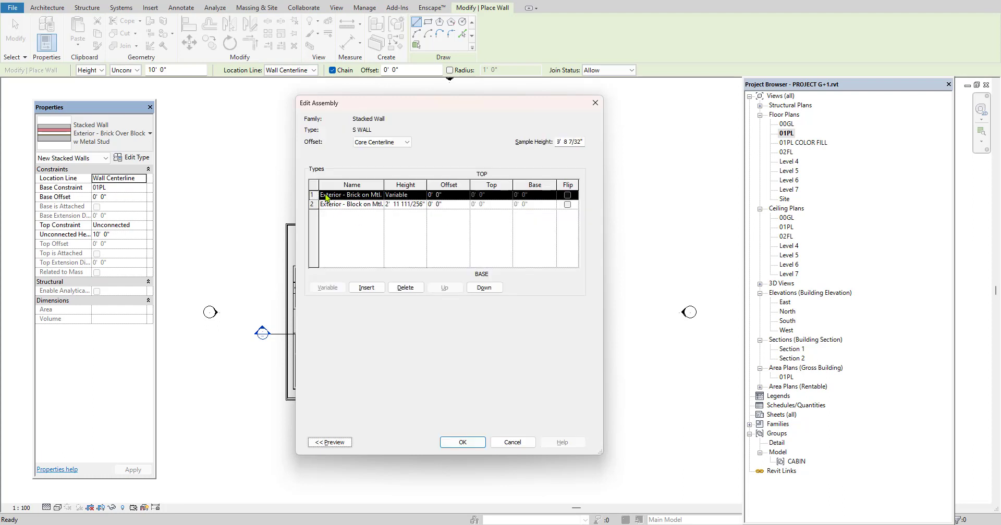
click(351, 242)
click(367, 288)
click(367, 289)
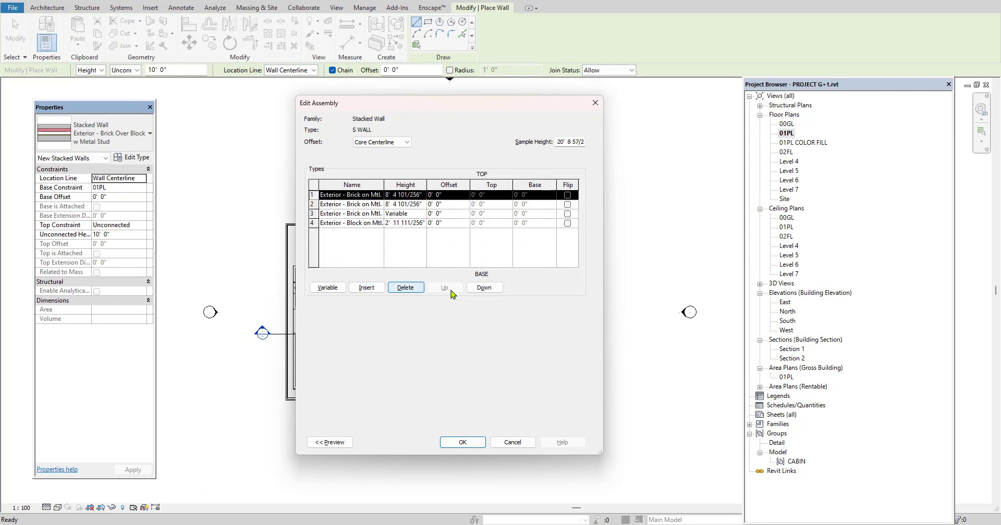
click(406, 289)
click(407, 288)
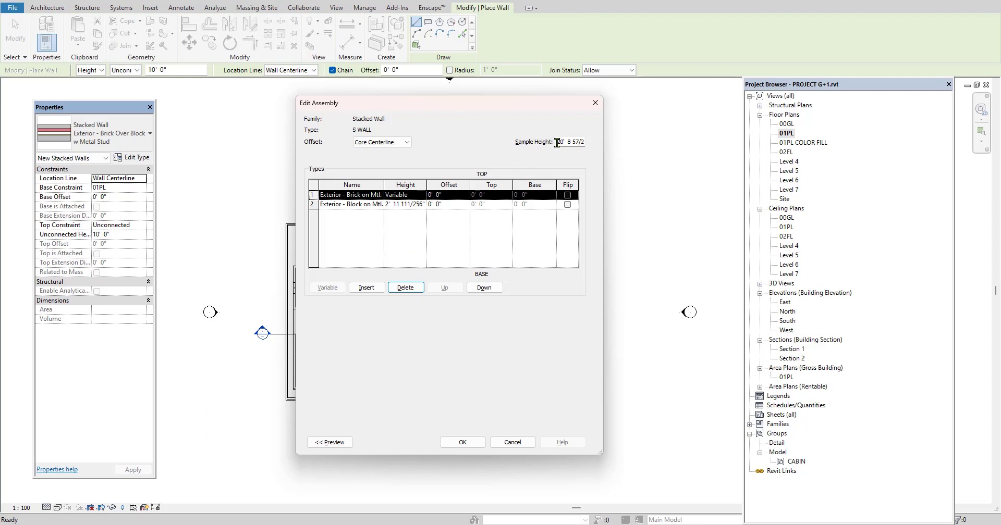
Set the assembly's sample height to 10' and the height of the base wall segment to 3' 0"
drag(557, 142, 586, 142)
text(10)
click(495, 245)
click(422, 205)
drag(425, 205, 379, 208)
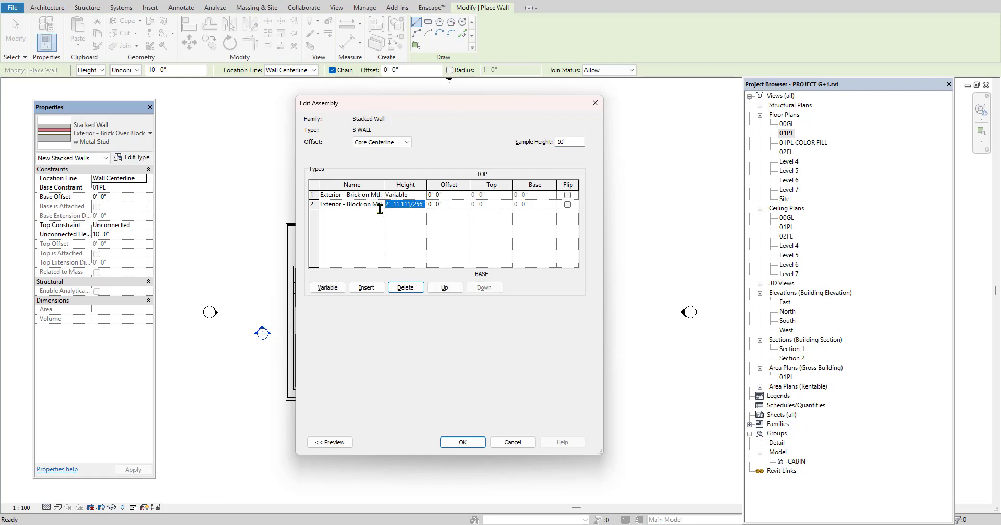
key(BackSpace)
click(411, 230)
Assign the wall type Retaining - 300mm Concrete to the upper segment of the assembly
click(381, 197)
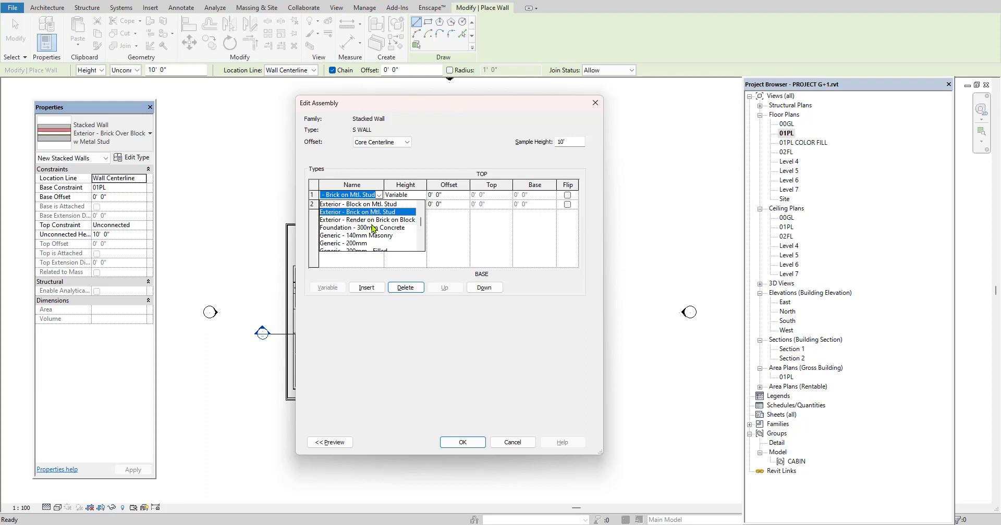
scroll(370, 232, down, 2)
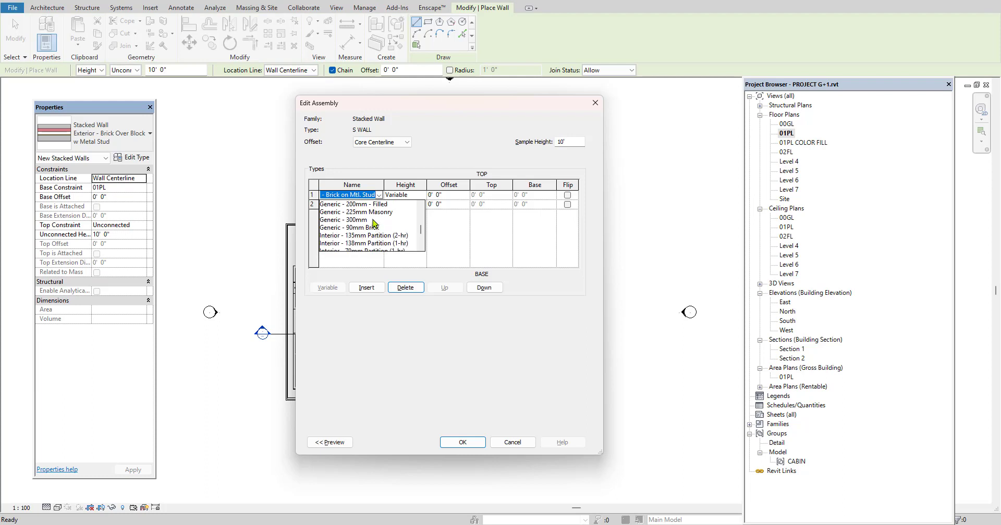
scroll(366, 219, down, 3)
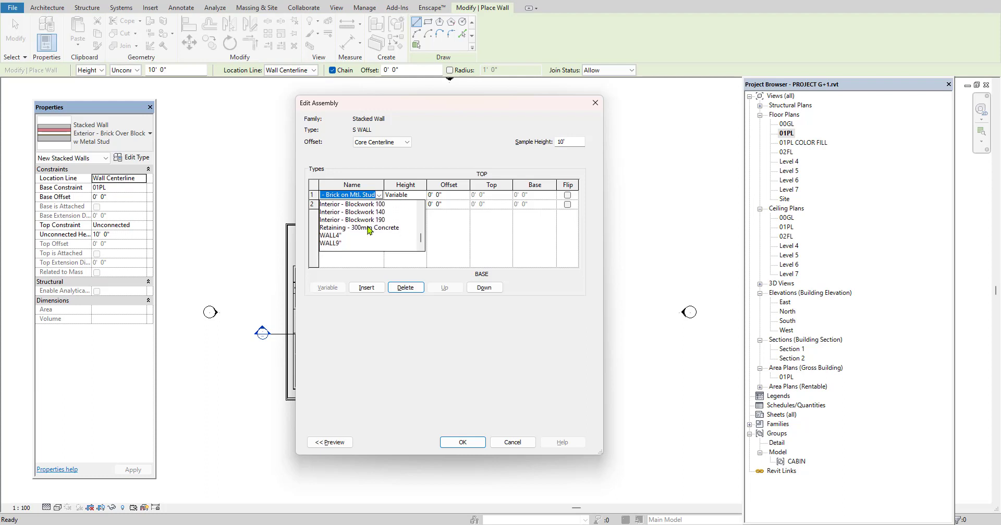
click(368, 227)
Assign the wall type Retaining - 300mm Concrete to the base segment of the assembly
click(379, 204)
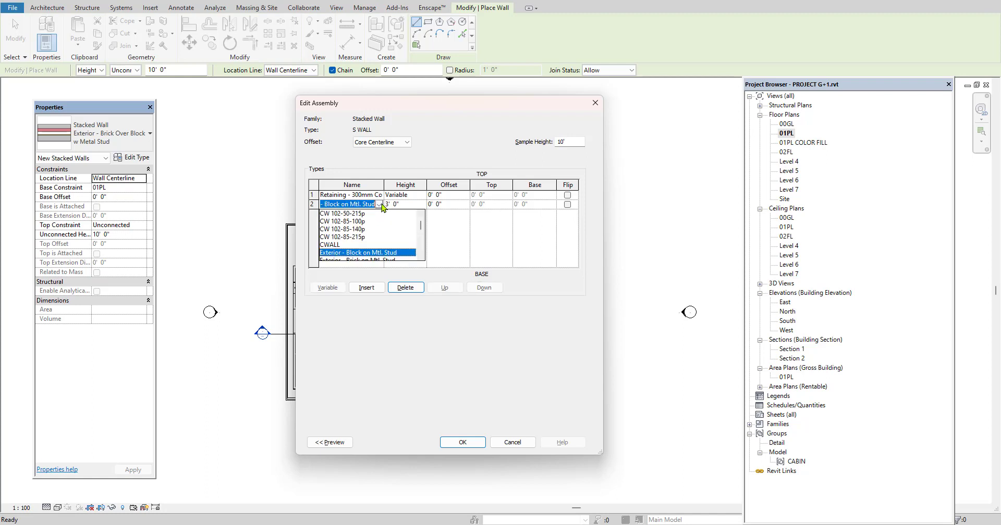
scroll(378, 245, down, 2)
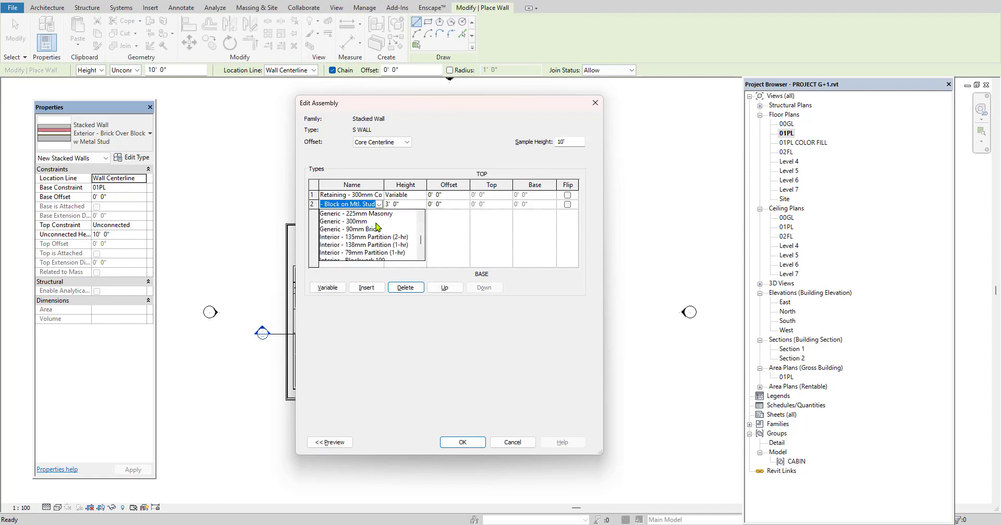
scroll(376, 241, down, 2)
click(375, 238)
Assign the wall type WALL9" to the upper segment, and accept the S WALL assembly and type properties
click(379, 195)
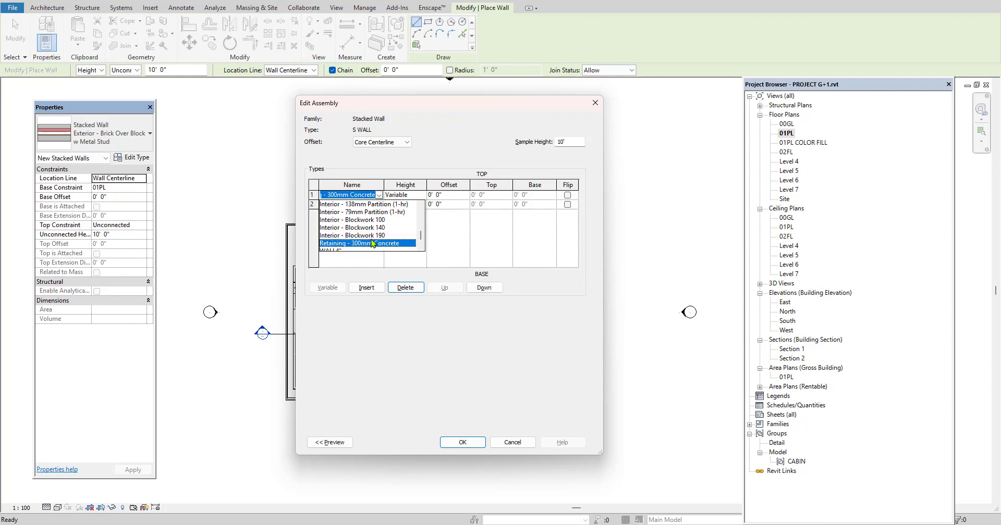
scroll(373, 243, down, 2)
click(336, 245)
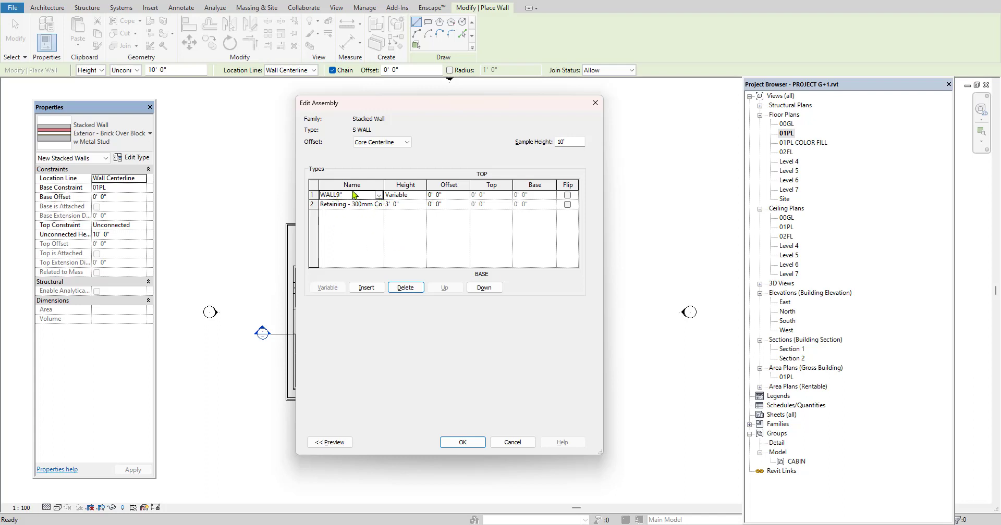
click(379, 196)
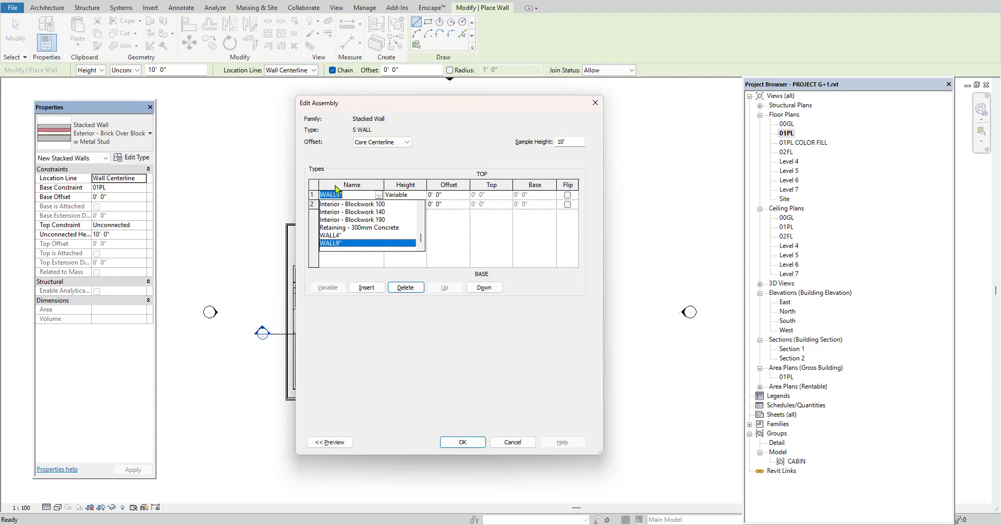
click(459, 227)
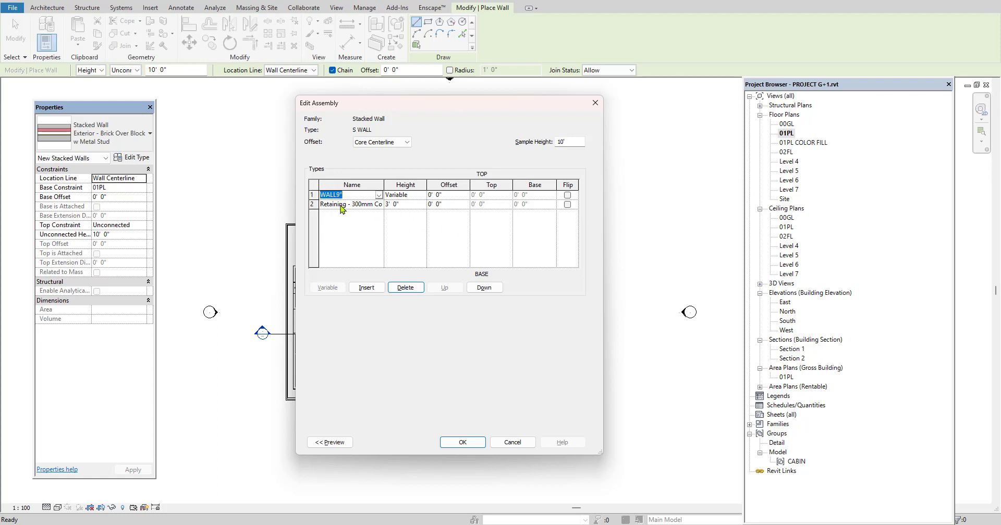
click(379, 196)
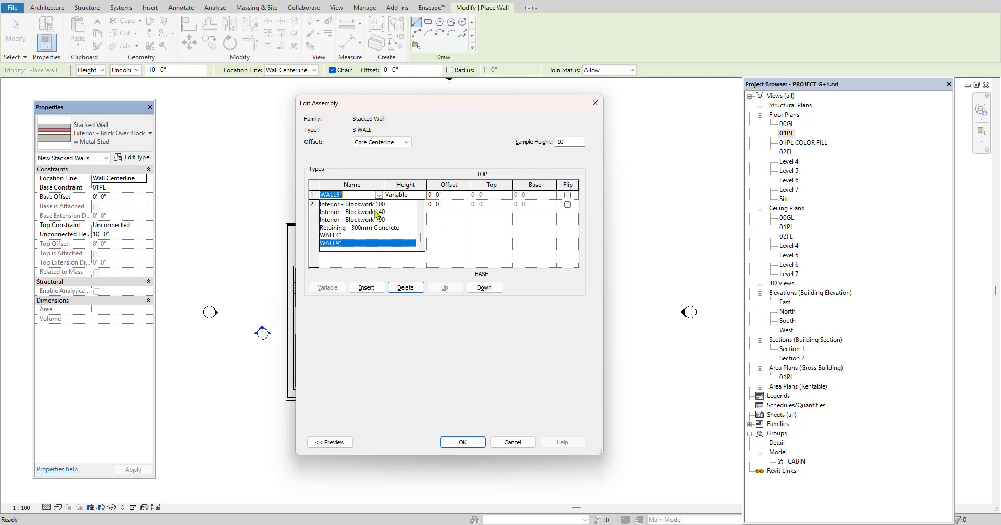
click(451, 239)
click(462, 442)
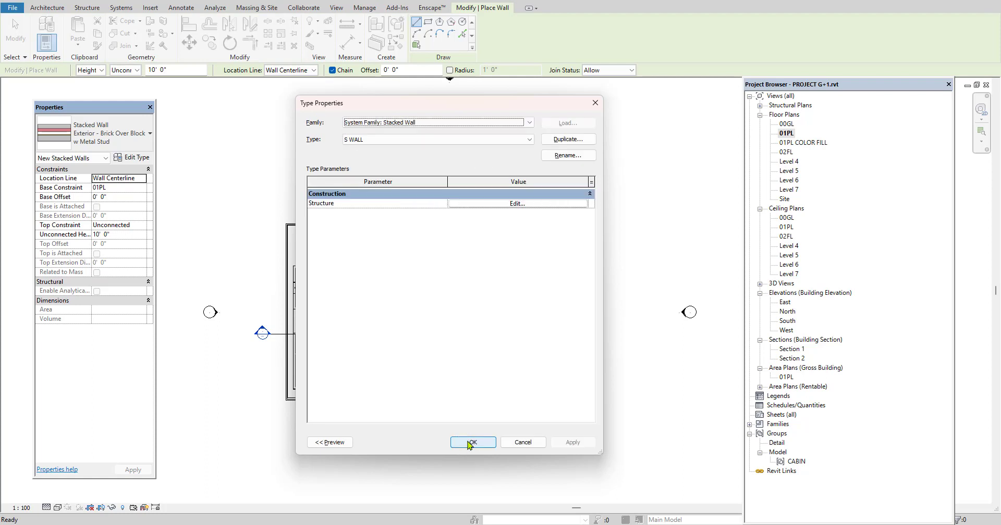
click(472, 442)
Draw a rectangular S WALL enclosure, with one side about 22' 6" long, in the open area beside the freestanding walls, and end the wall command
middle_drag(577, 300, 522, 321)
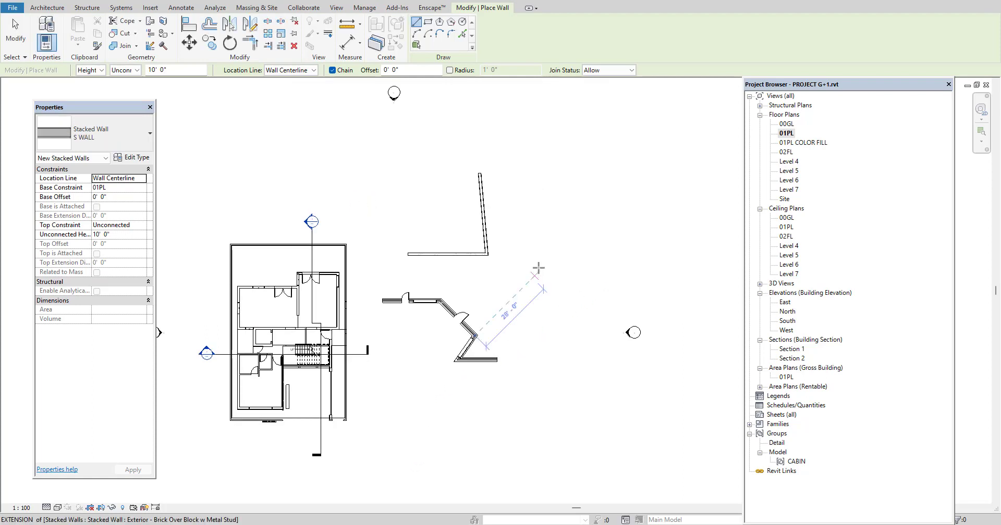
scroll(538, 260, up, 1)
click(427, 23)
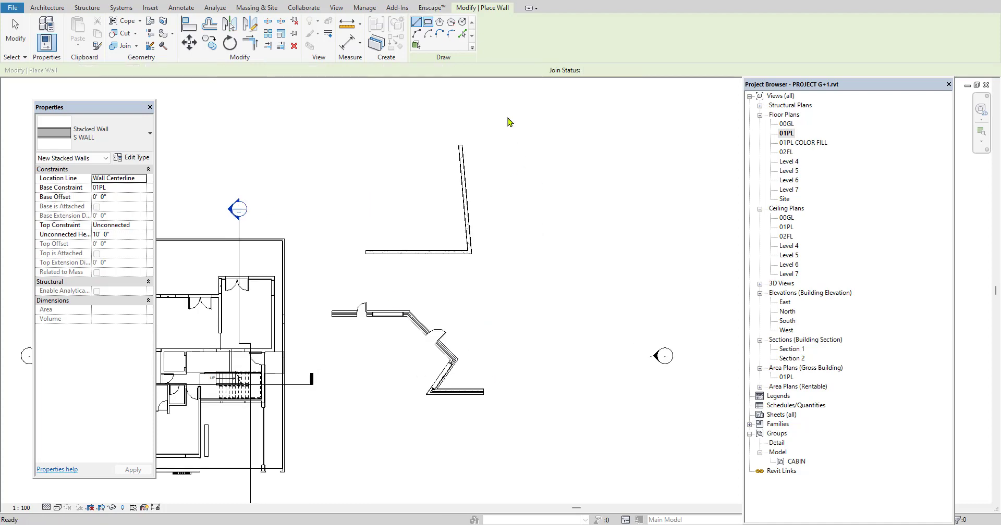
click(534, 187)
click(613, 252)
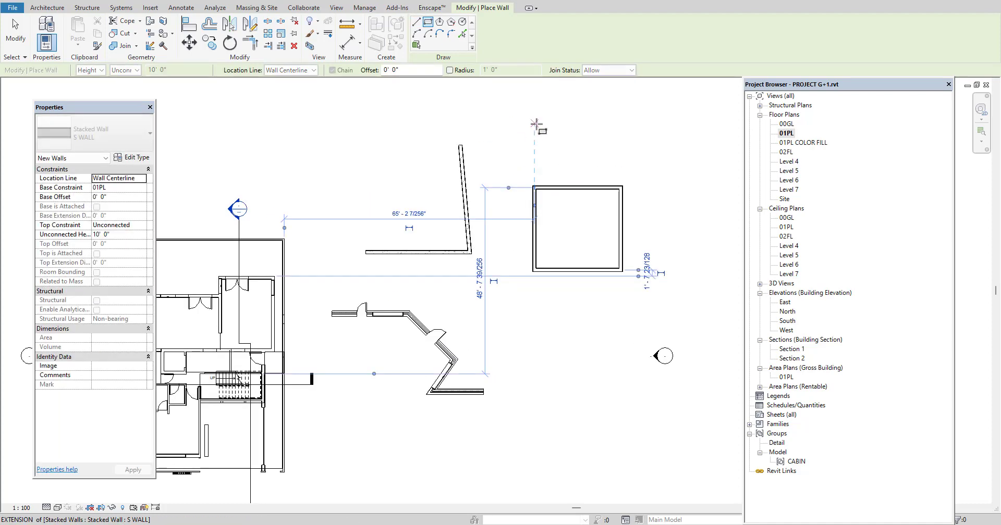
right_click(544, 128)
click(562, 135)
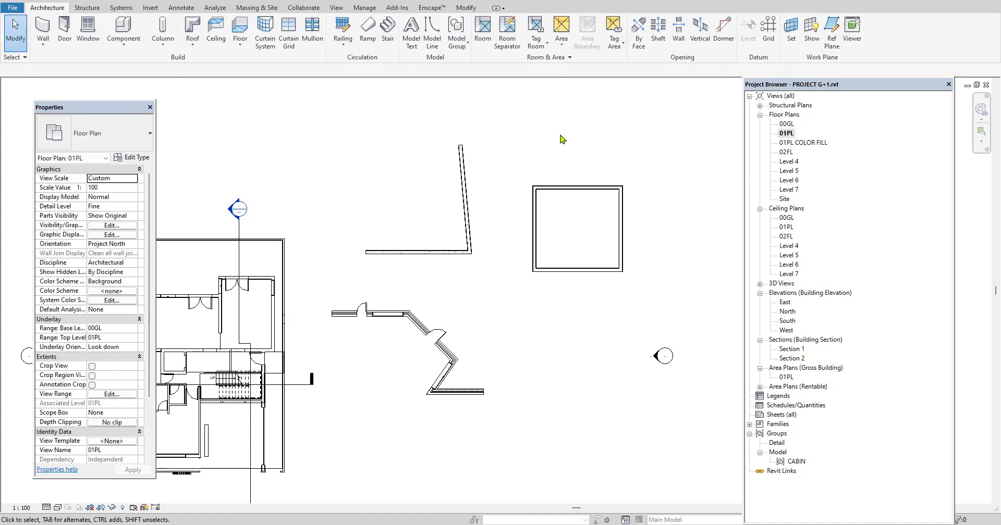
Examine the new S WALL enclosure in the 3D view, checking its upper and base segments up close
click(152, 0)
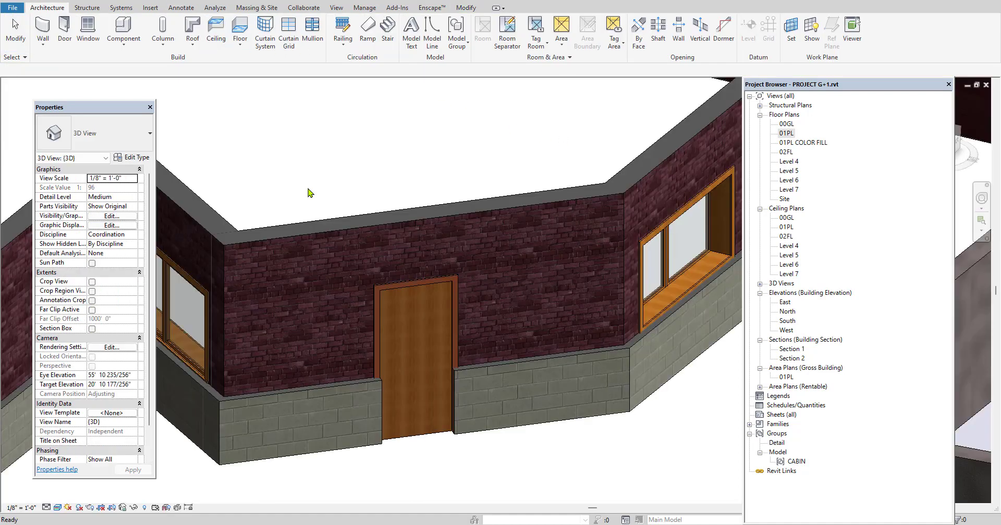
scroll(357, 234, down, 1)
scroll(368, 284, down, 4)
scroll(510, 268, up, 4)
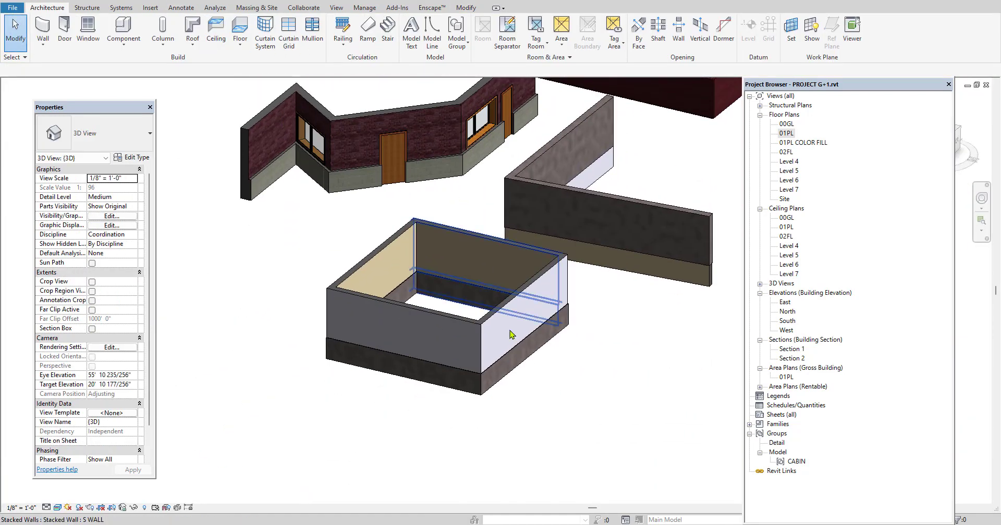
click(511, 292)
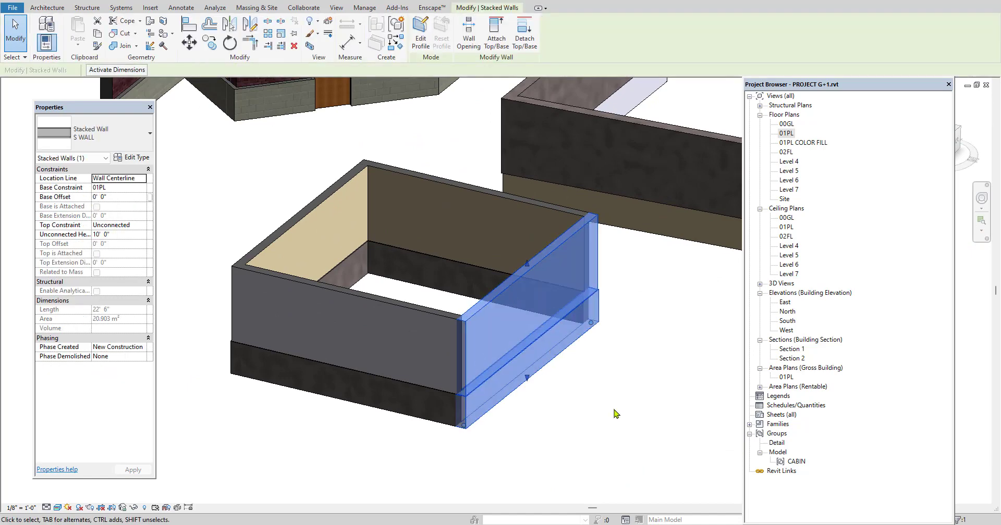
click(552, 409)
scroll(490, 404, up, 2)
scroll(486, 406, up, 2)
click(484, 362)
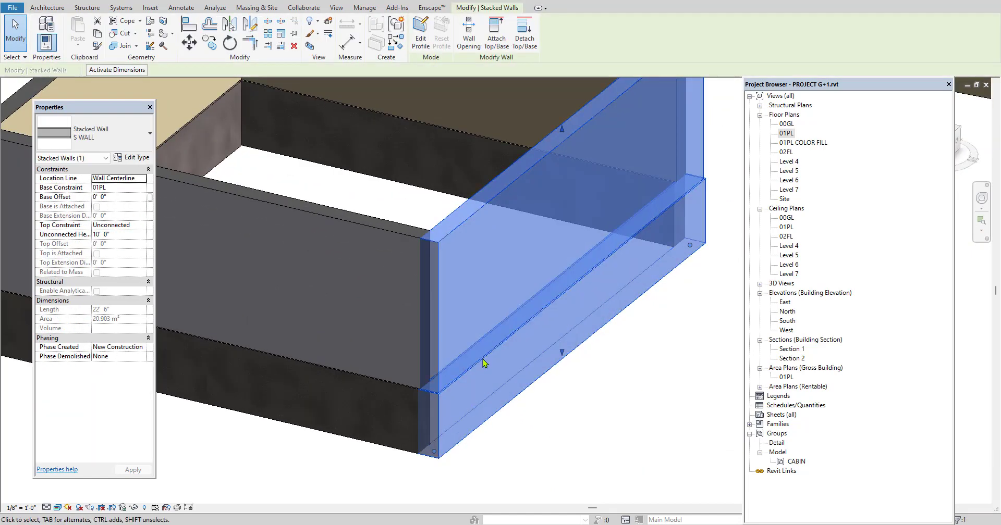
click(563, 416)
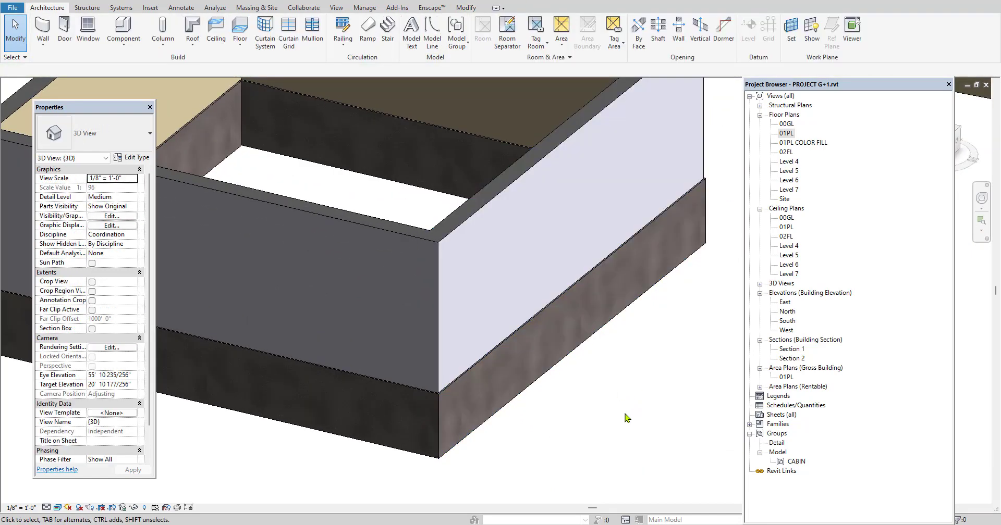
Examine the angled brick-over-block stacked wall with its door and windows in 3D, and reopen the 01PL floor plan
scroll(563, 416, down, 5)
middle_drag(476, 276, 484, 341)
scroll(456, 264, up, 3)
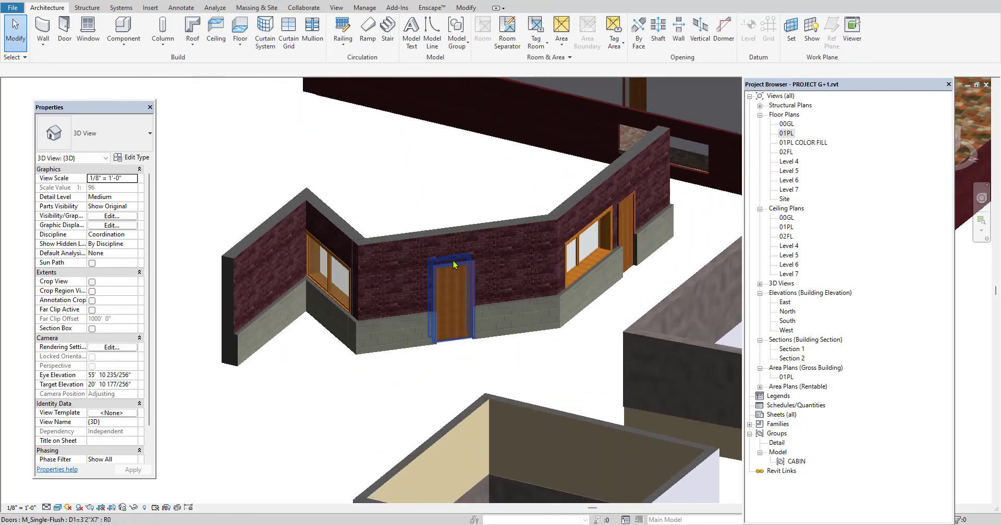
scroll(432, 214, up, 2)
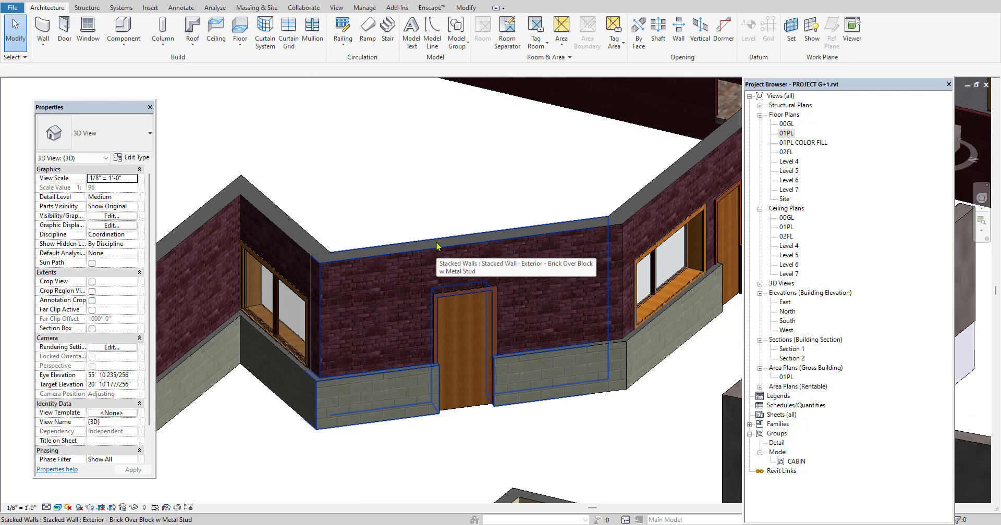
scroll(445, 279, down, 3)
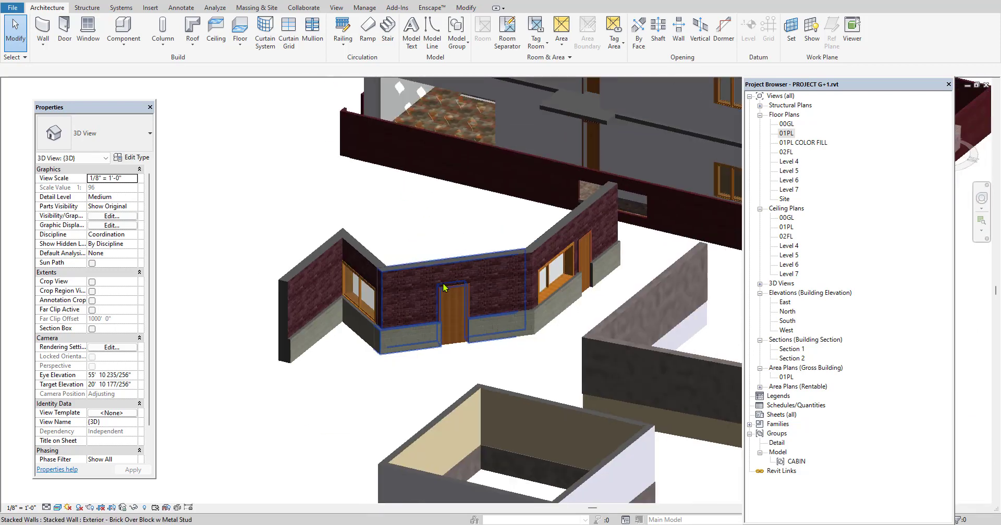
double_click(786, 133)
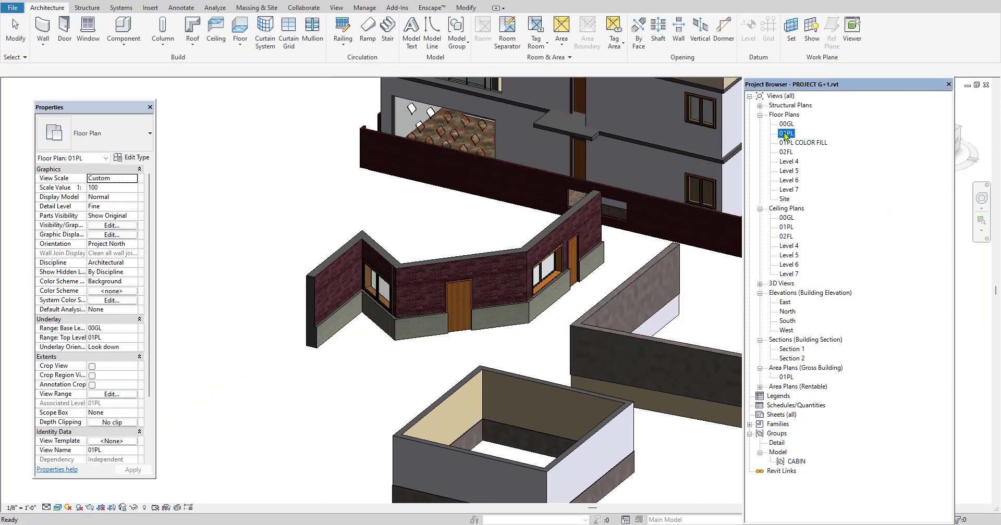
Duplicate the 01PL floor plan as an independent view without detailing
scroll(511, 271, down, 4)
middle_drag(345, 322, 440, 320)
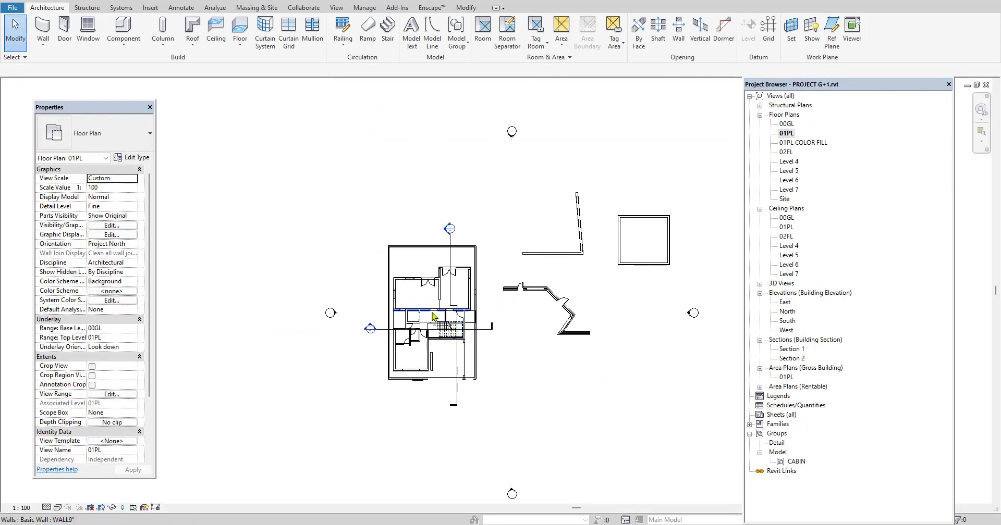
scroll(431, 310, up, 6)
scroll(430, 288, up, 2)
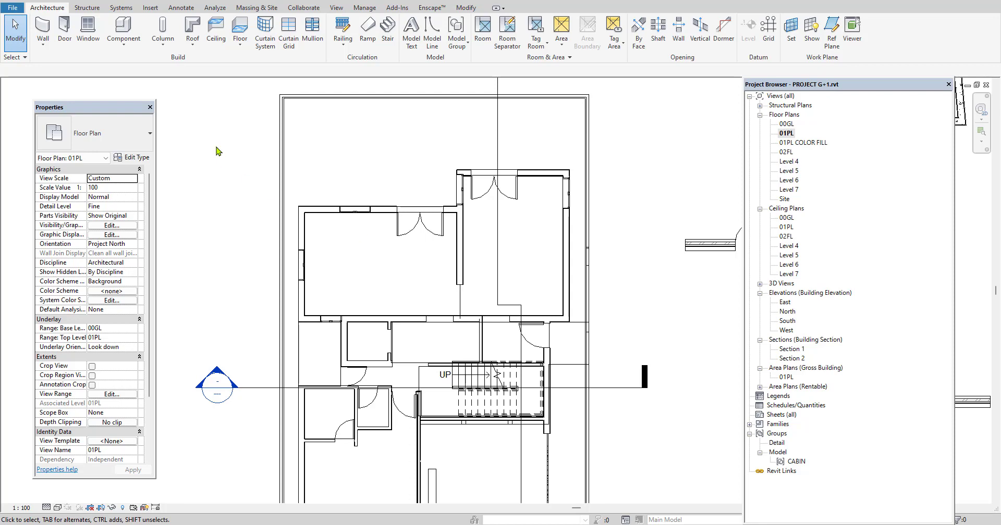
click(183, 9)
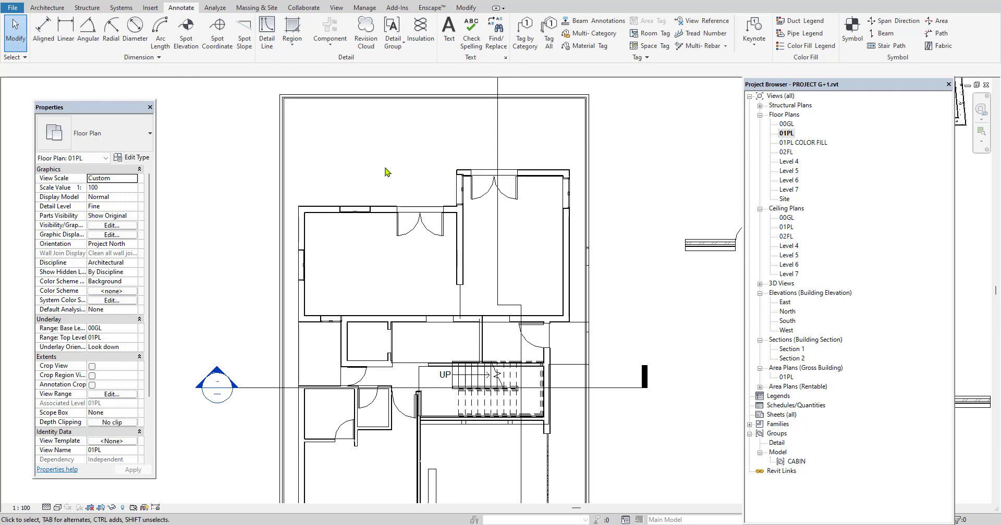
click(800, 143)
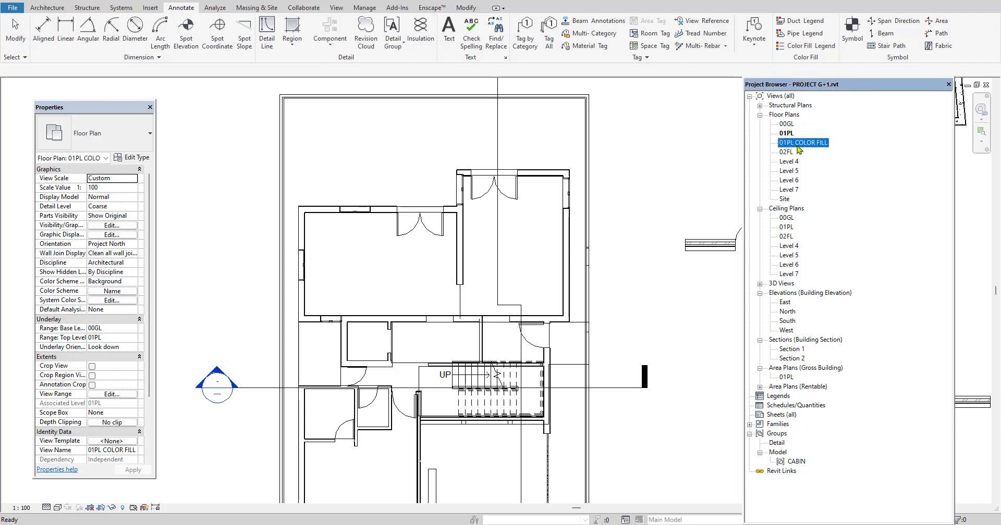
click(788, 134)
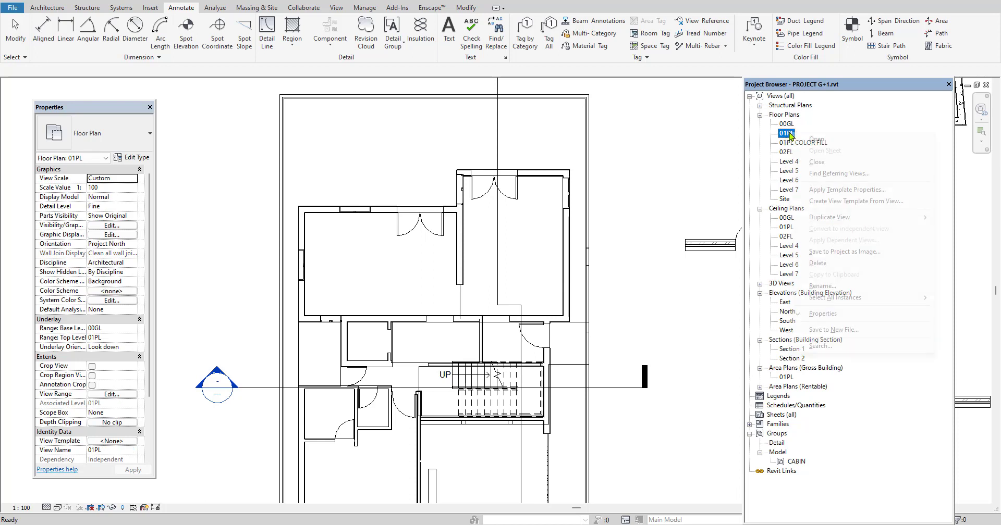
right_click(789, 134)
mouse_move(834, 217)
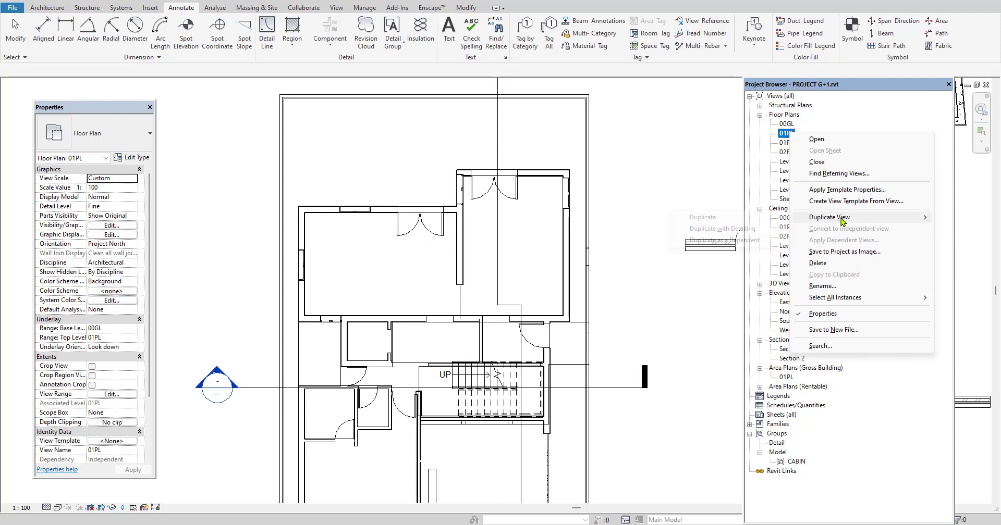
click(752, 217)
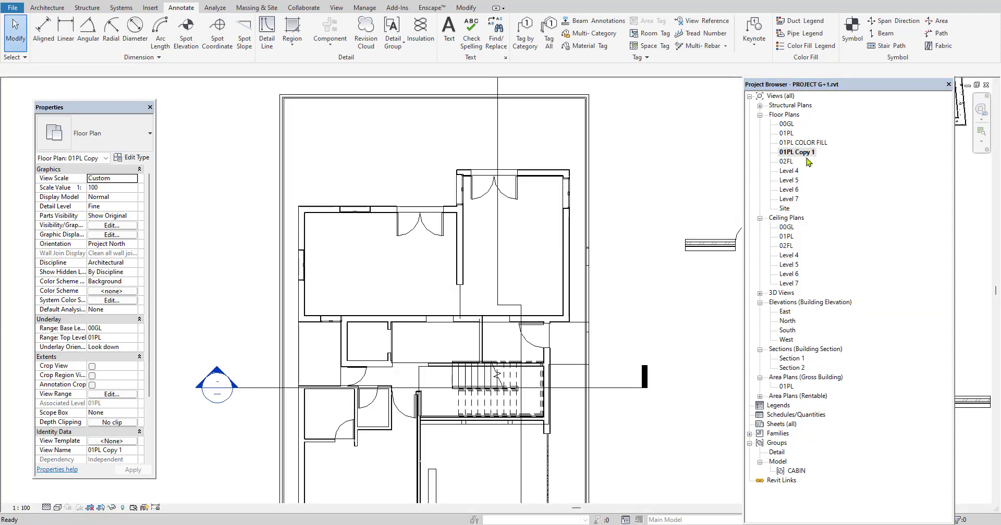
Rename the copied 01PL floor plan view to 01PL Deatil
right_click(803, 153)
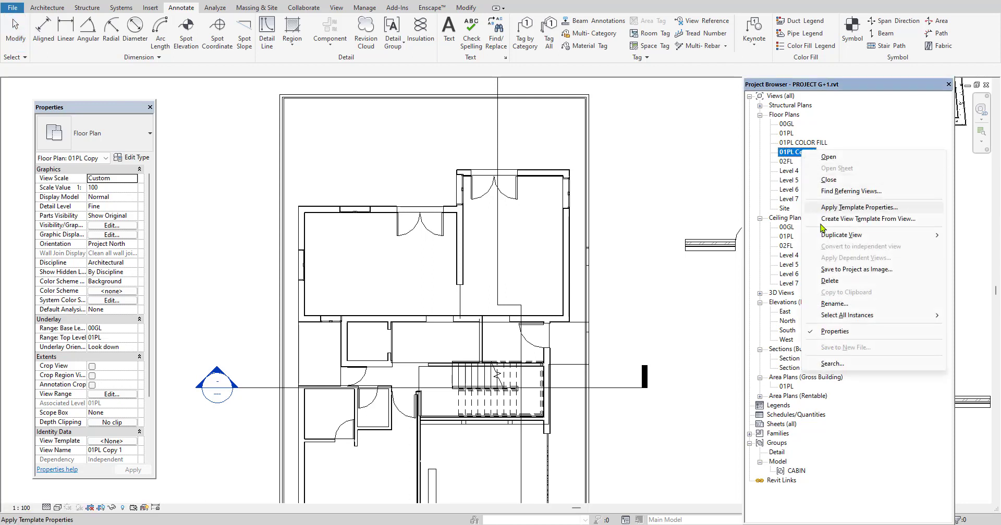
click(833, 303)
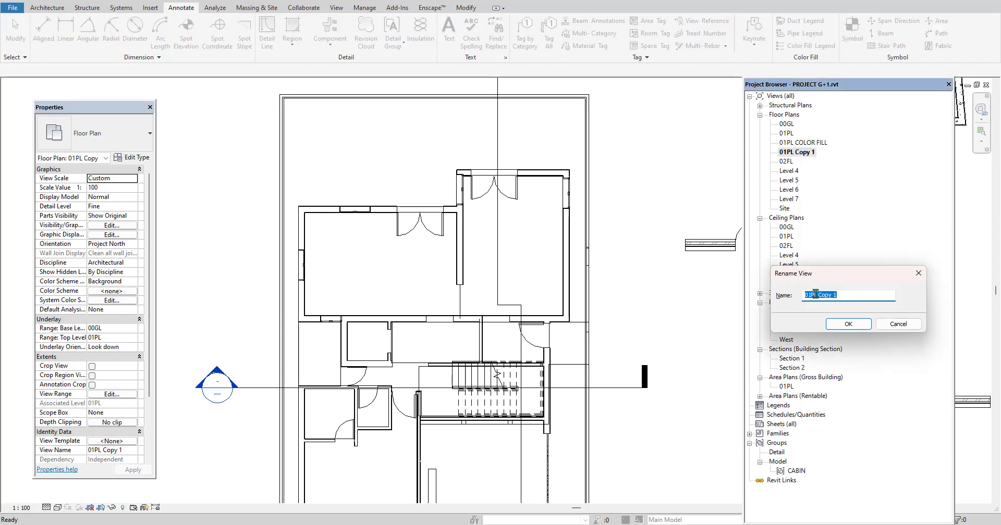
click(845, 296)
text(d)
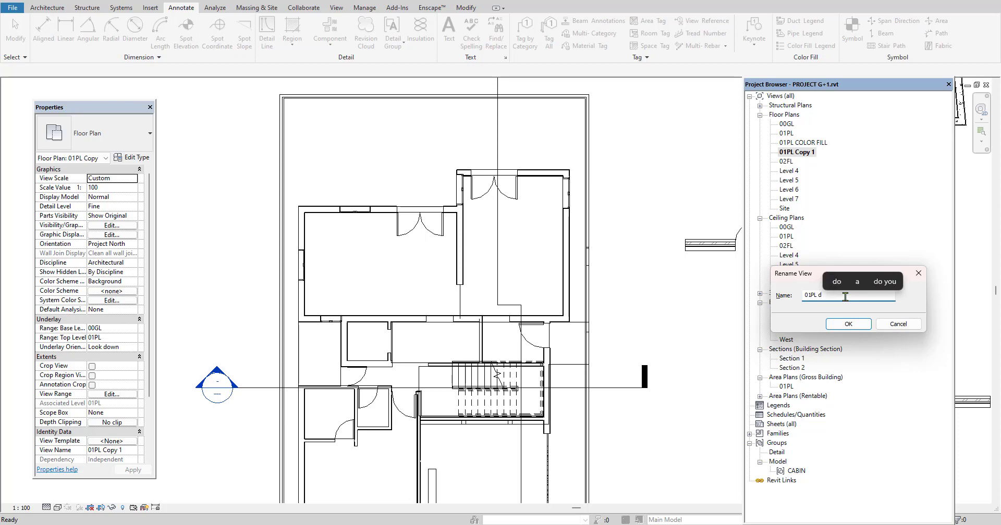
key(BackSpace)
text(Deatil)
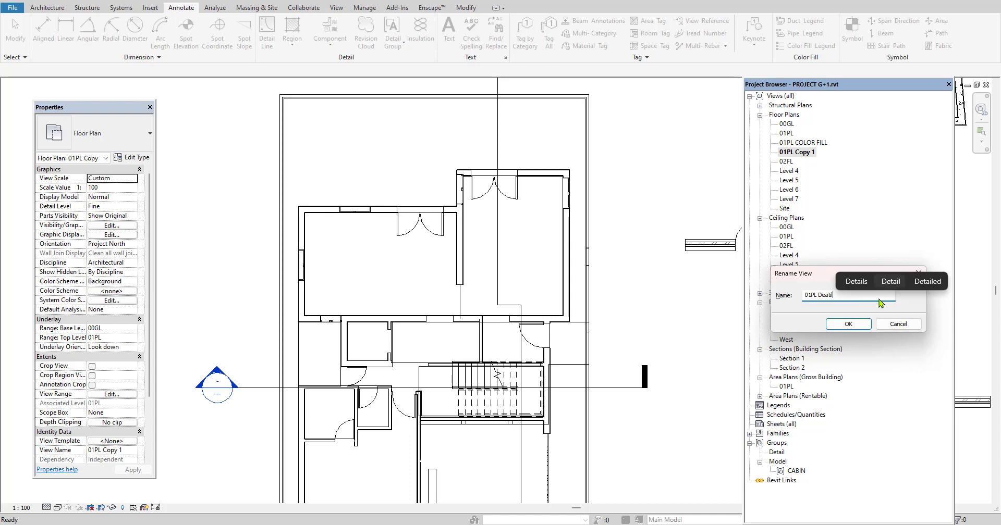
click(852, 324)
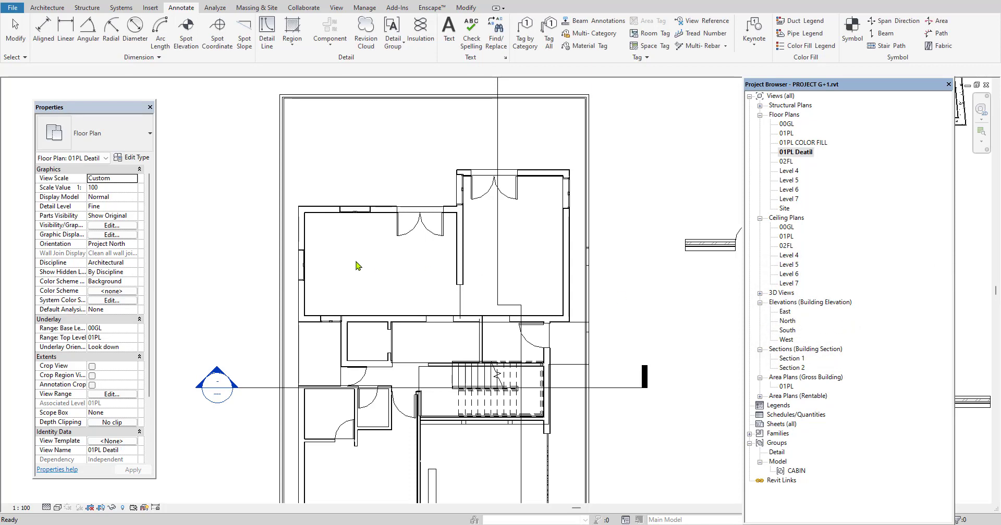
Add an aligned dimension for the upper-left room's clear width between its inner wall faces, placing it above the room
scroll(419, 219, down, 2)
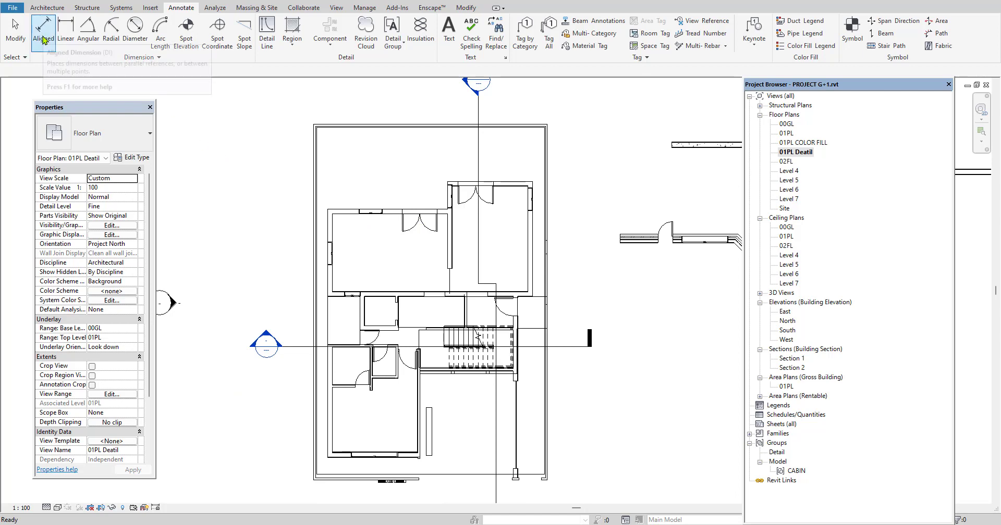
scroll(532, 315, down, 5)
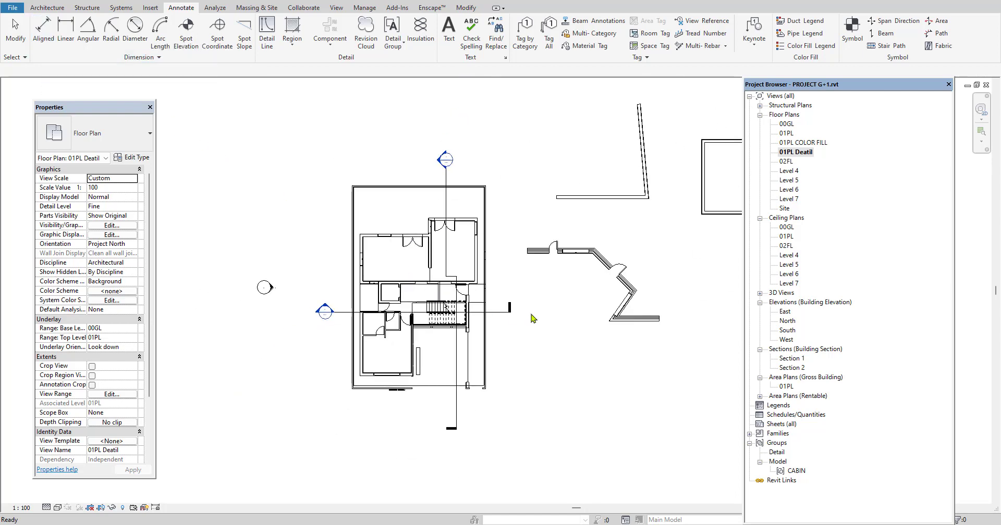
scroll(576, 283, up, 3)
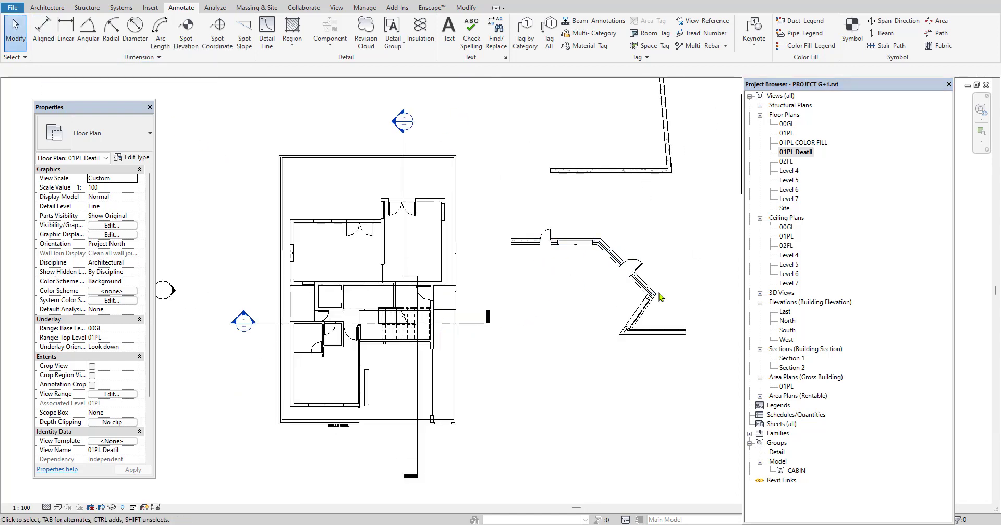
click(43, 32)
scroll(303, 228, up, 2)
scroll(302, 229, up, 1)
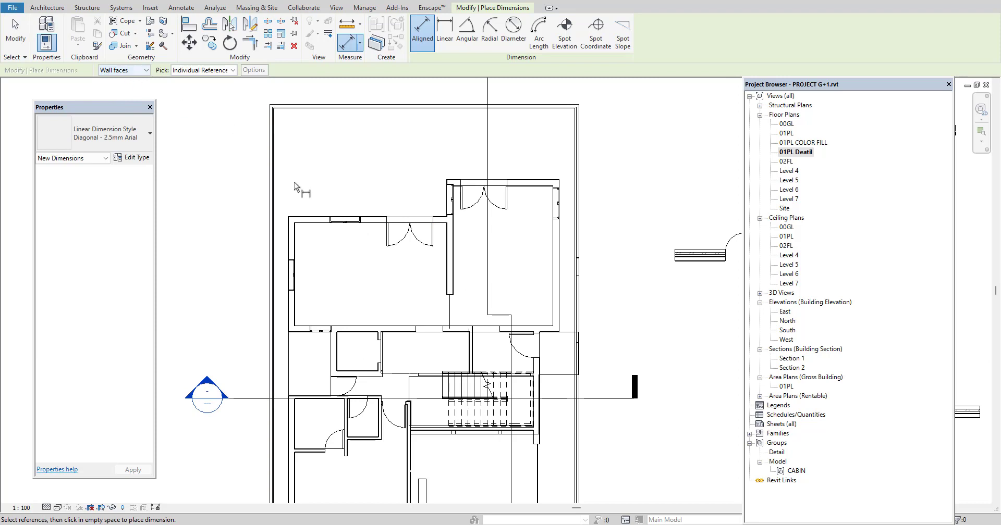
click(294, 240)
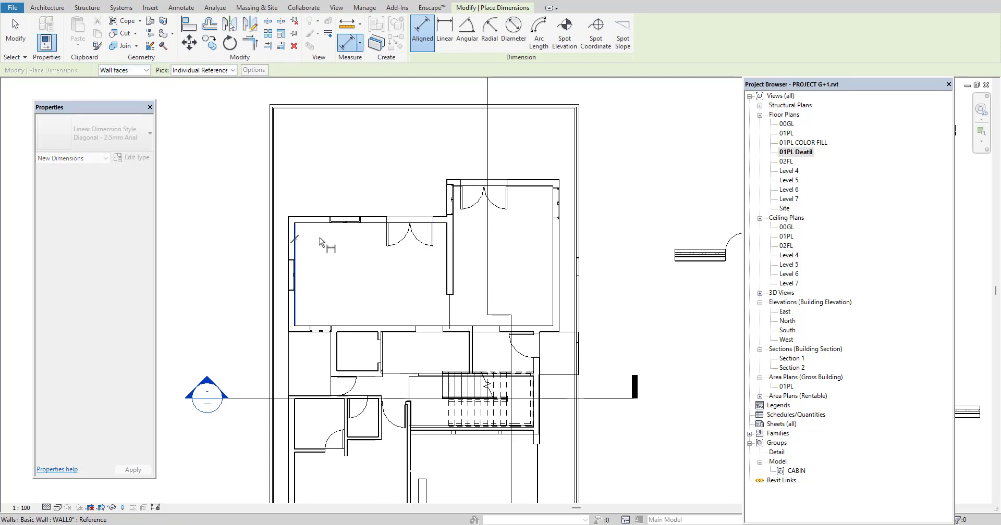
click(448, 241)
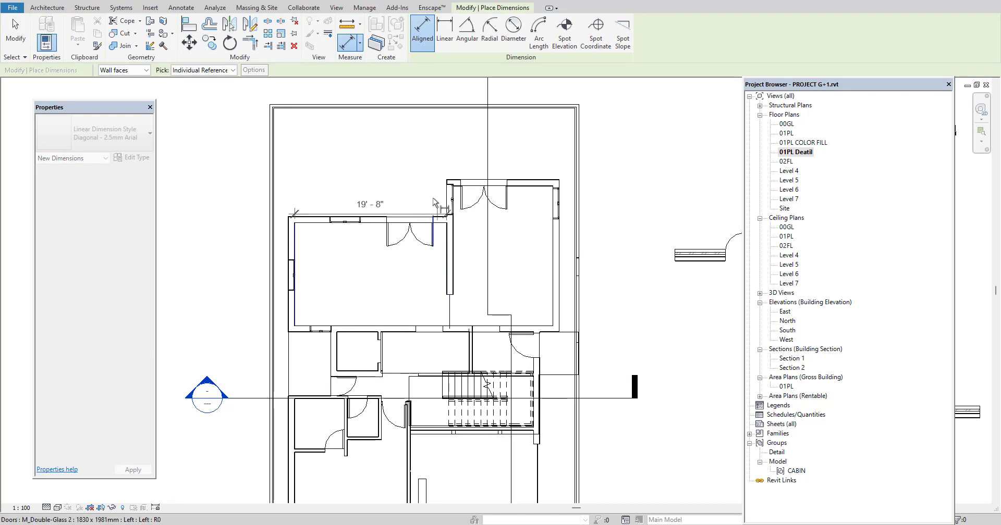
click(420, 134)
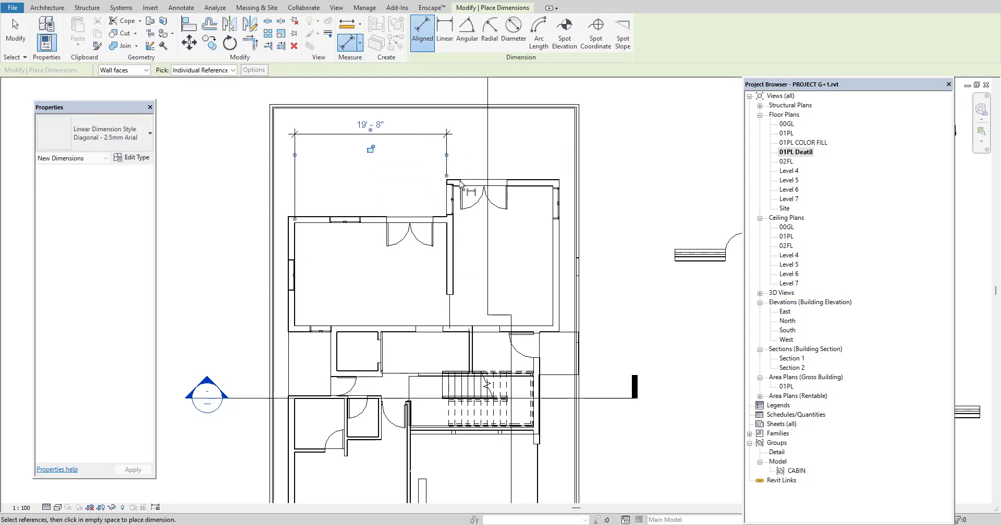
Dimension the adjoining upper-right room's clear width above the plan and its clear depth outside the right boundary wall
click(454, 239)
click(553, 245)
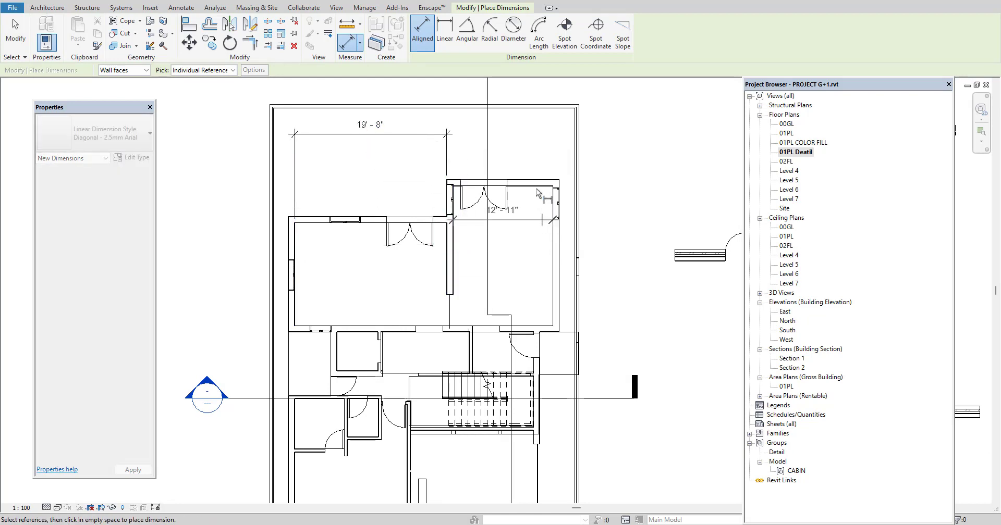
click(533, 141)
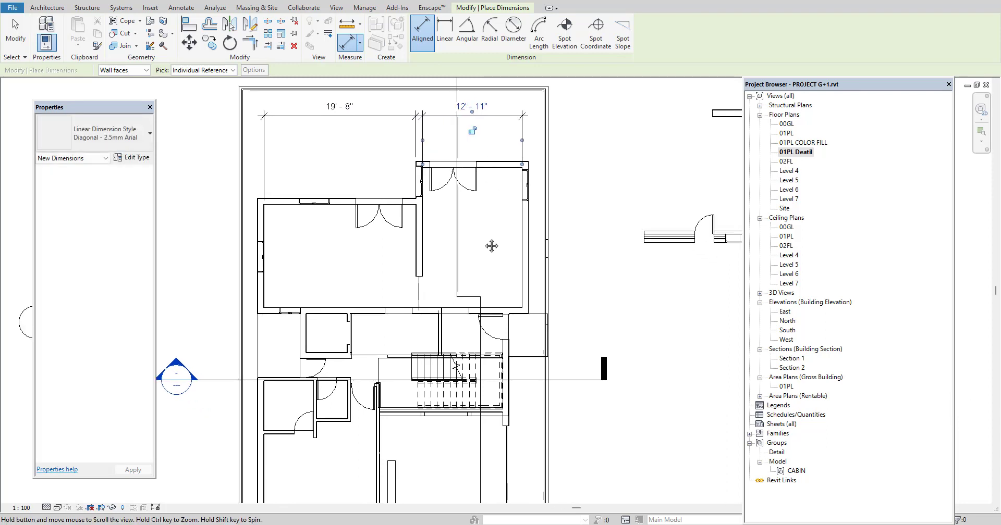
middle_drag(514, 258, 482, 239)
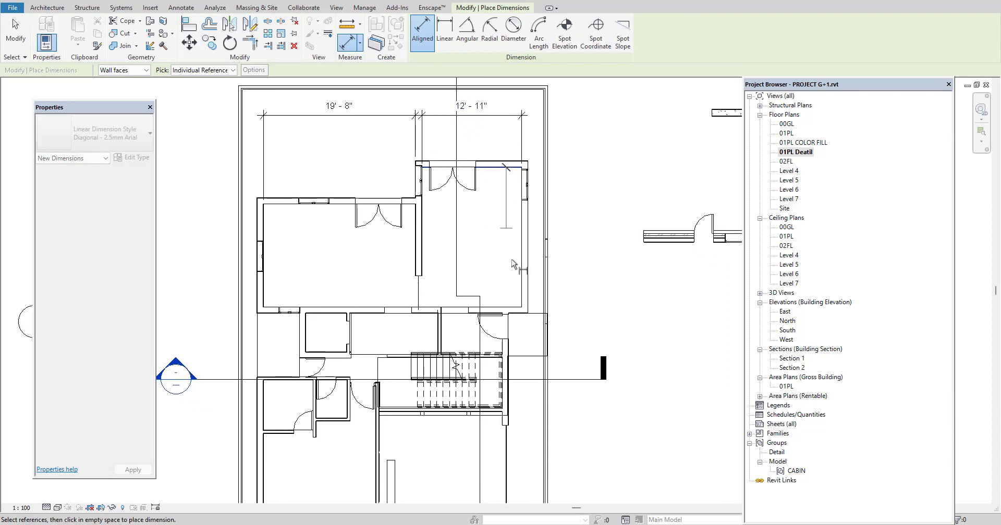
click(533, 306)
click(573, 306)
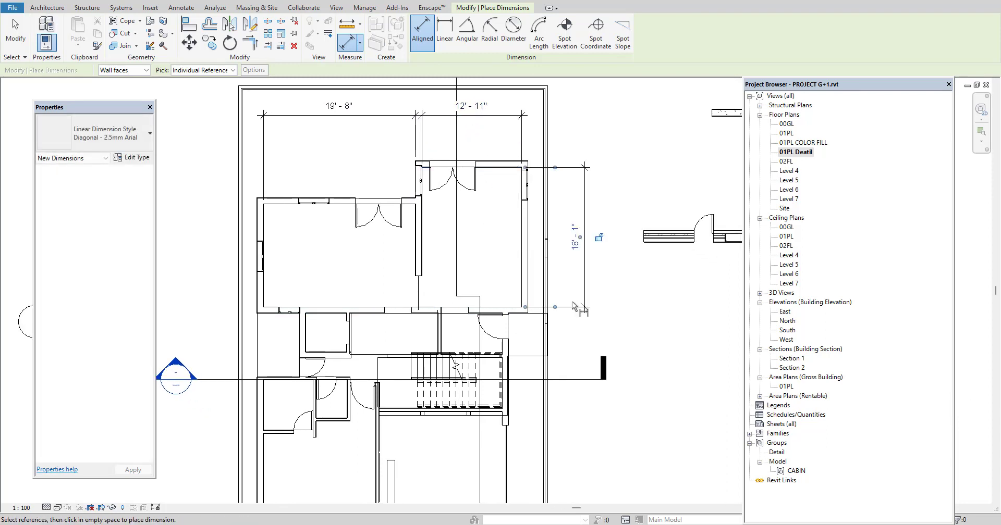
Set dimension references to wall centerlines and dimension the upper-left room's width, placing it above the boundary wall
click(131, 73)
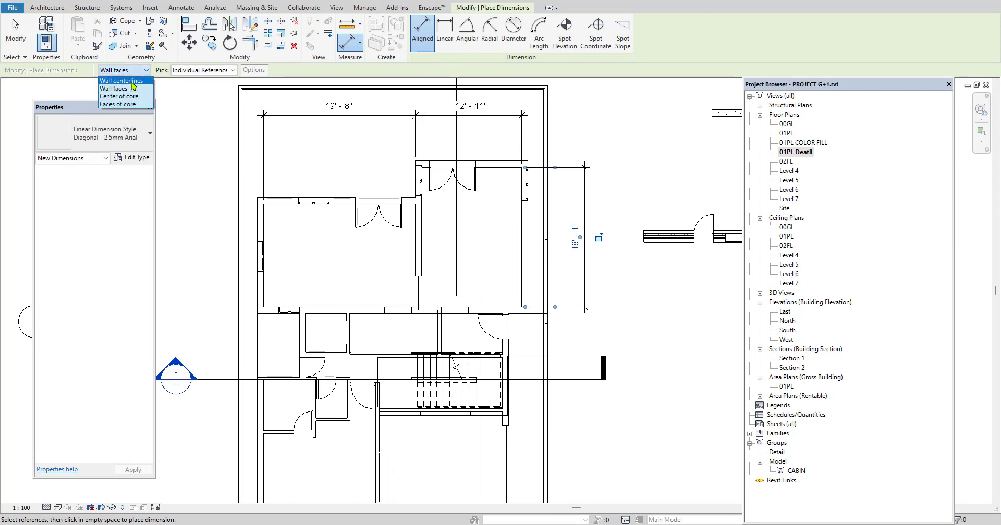
click(132, 81)
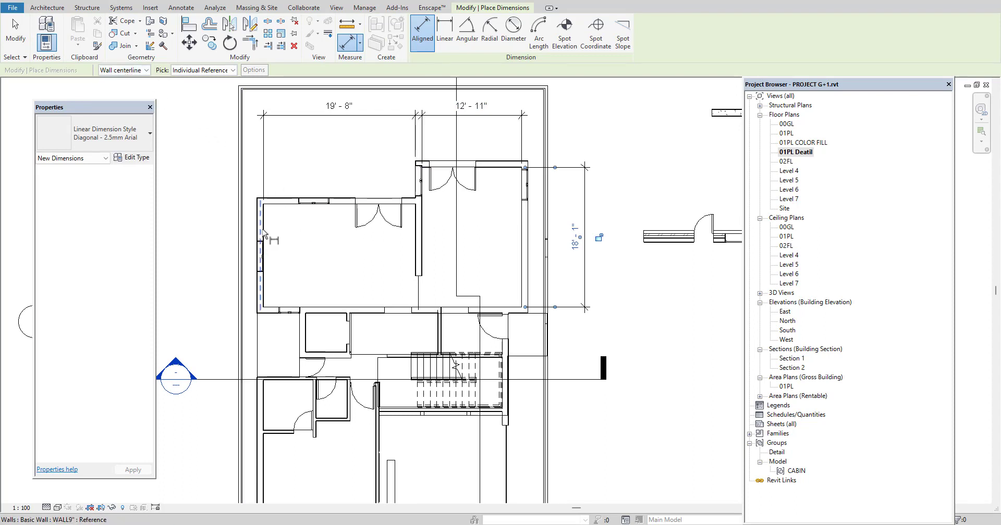
click(261, 232)
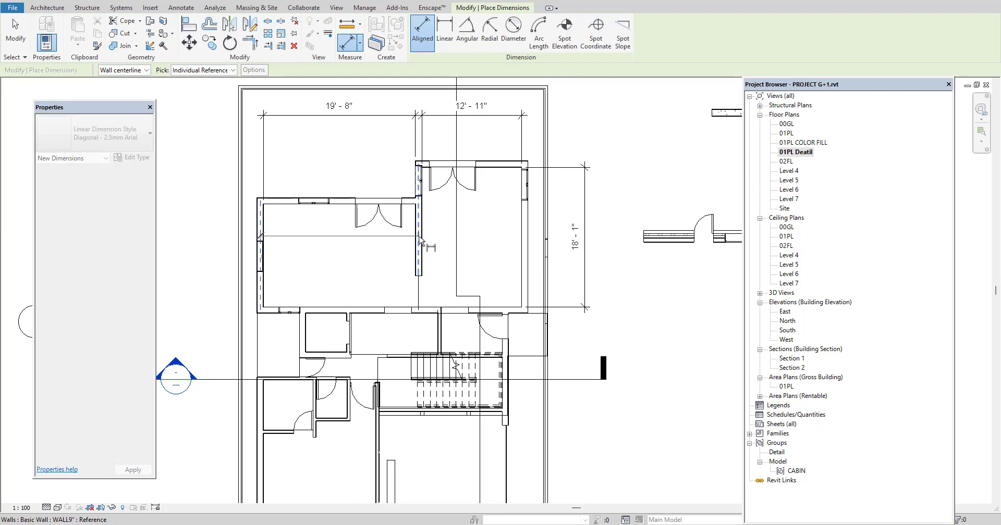
click(418, 240)
scroll(419, 241, down, 3)
middle_drag(418, 240, 414, 286)
scroll(401, 206, up, 2)
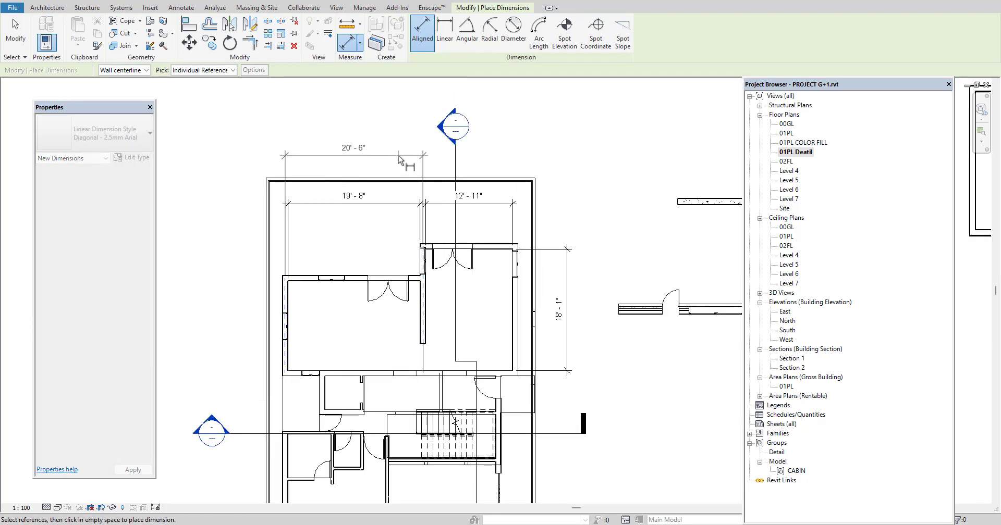
click(401, 155)
Dimension the upper-right room's width between wall centerlines, in line with the neighbouring centerline dimension
click(423, 307)
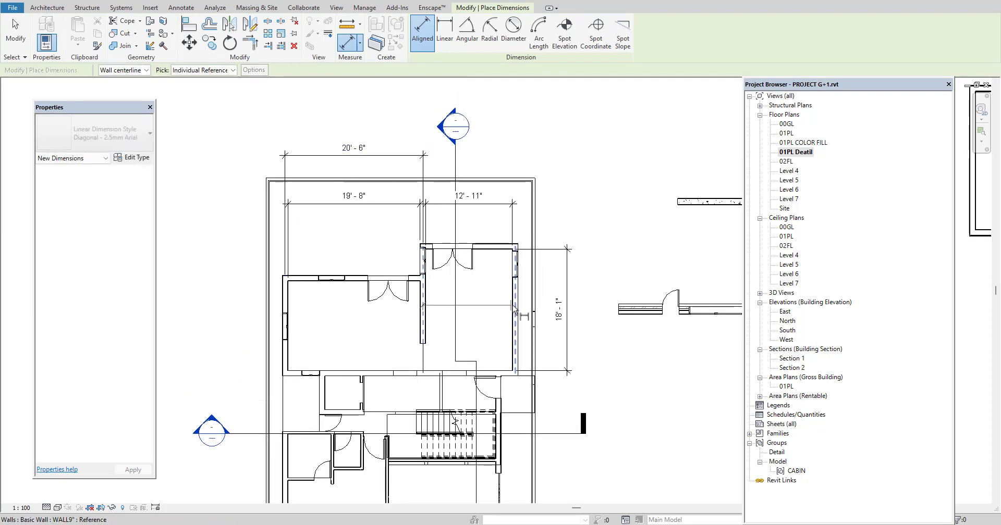
click(518, 313)
click(499, 162)
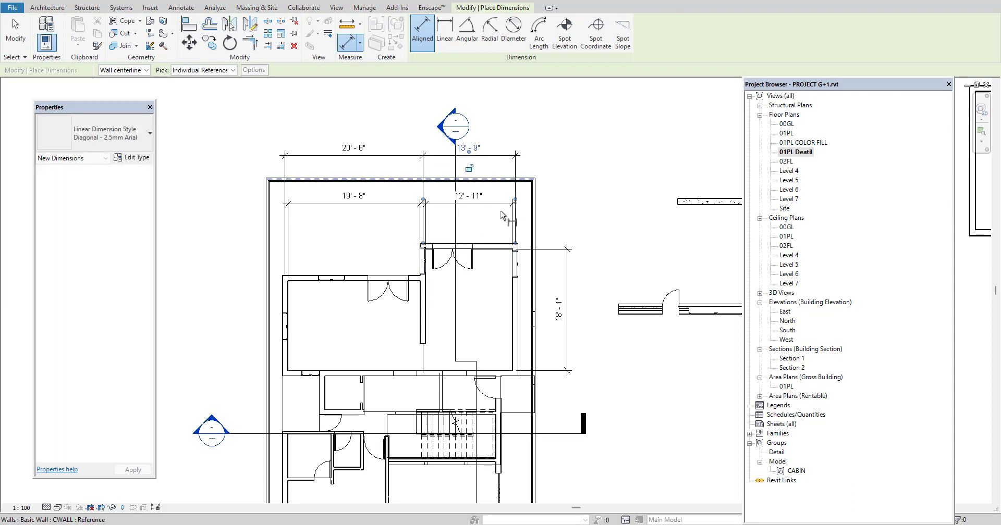
Using the Entire Walls pick option, dimension the upper and lower rooms' left outer walls, placing both outside the left boundary wall
middle_drag(499, 279, 489, 284)
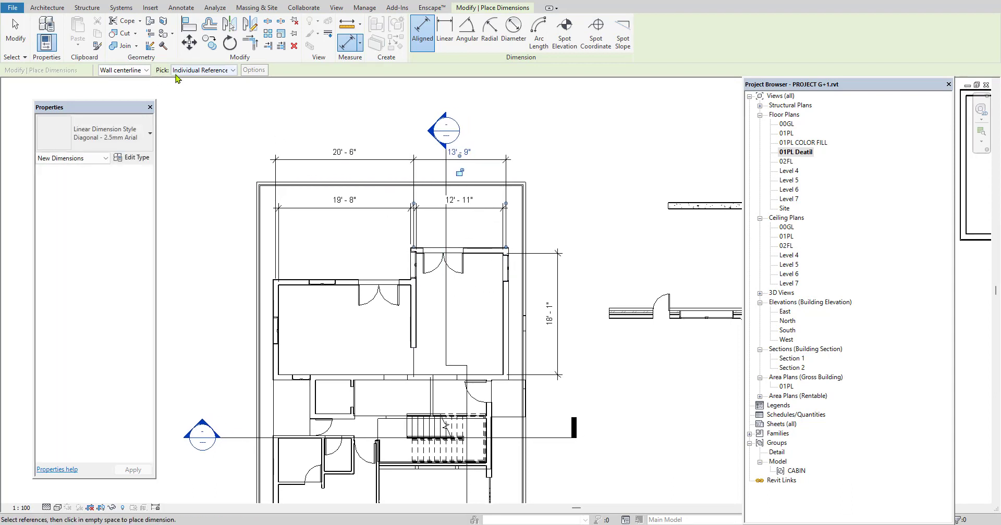
click(205, 72)
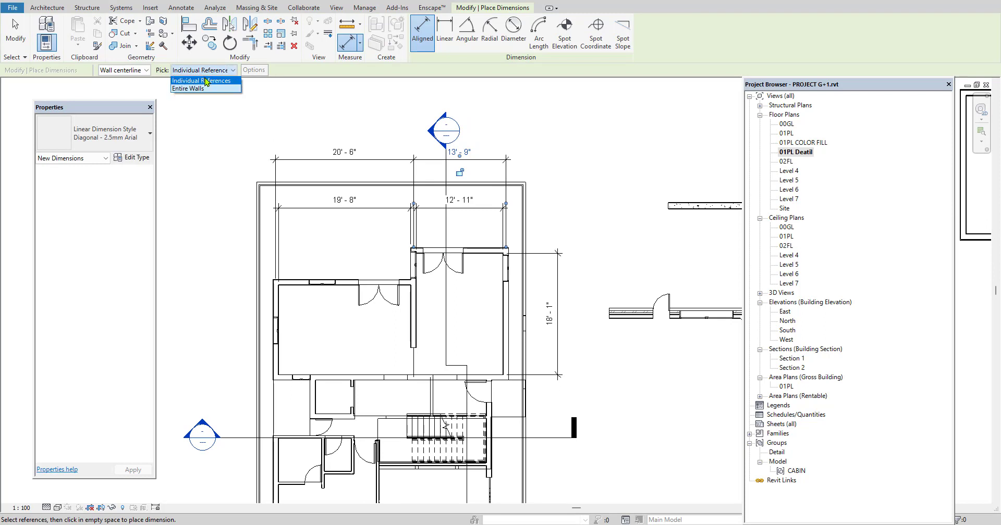
click(192, 90)
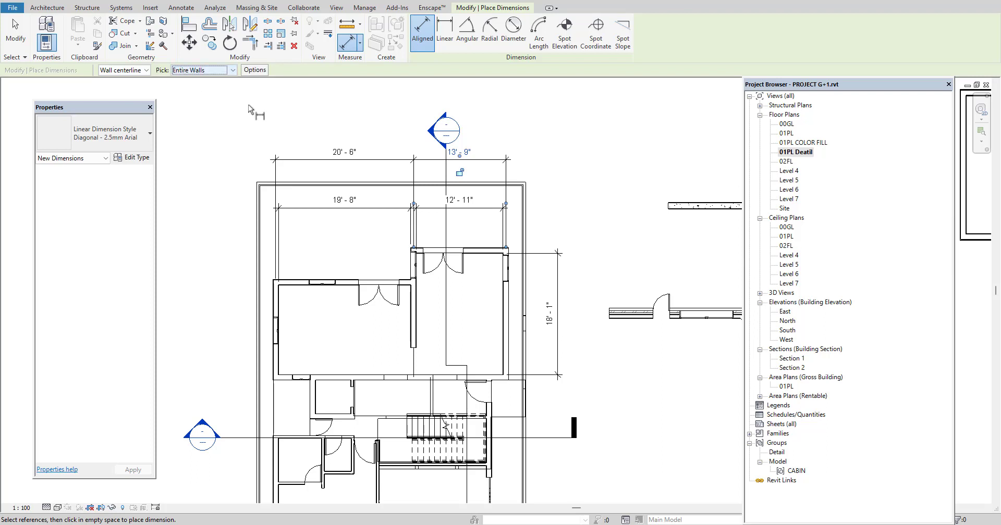
scroll(309, 286, down, 3)
click(309, 286)
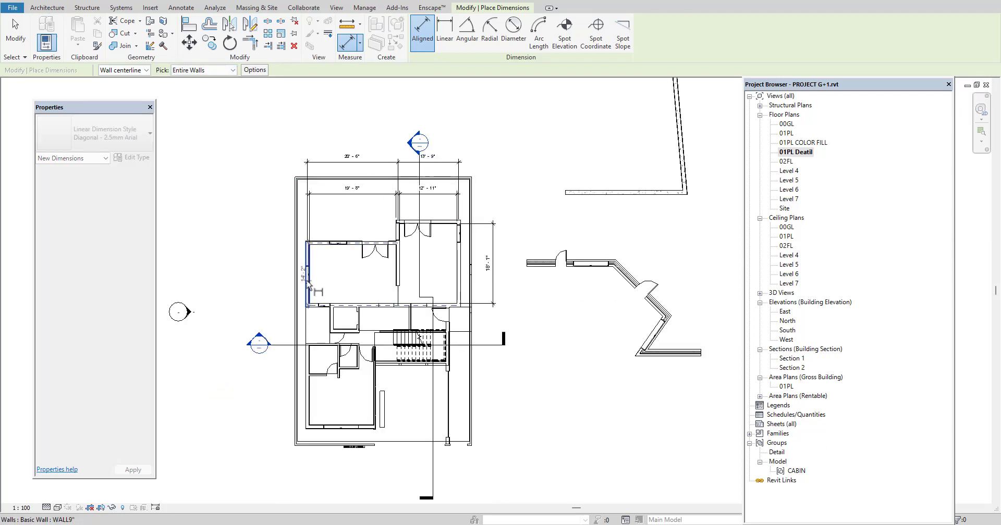
click(255, 272)
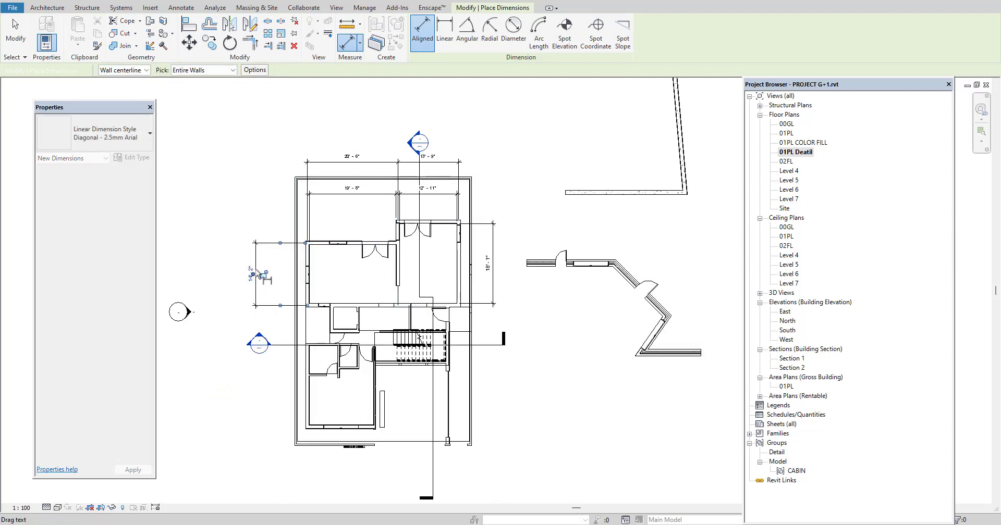
click(311, 389)
click(257, 386)
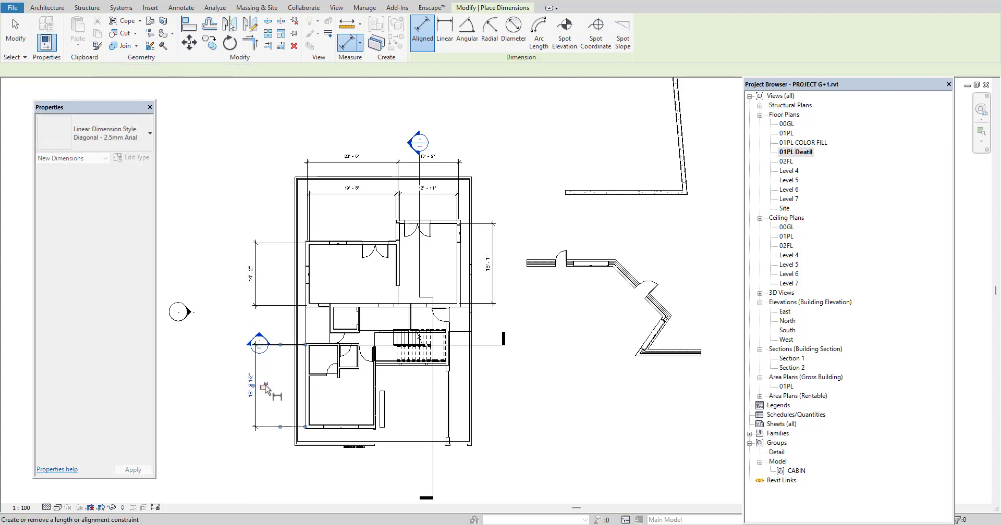
Dimension the lower room's entire bottom wall below the plan and the upper-right room's right wall outside its existing depth dimension
click(338, 428)
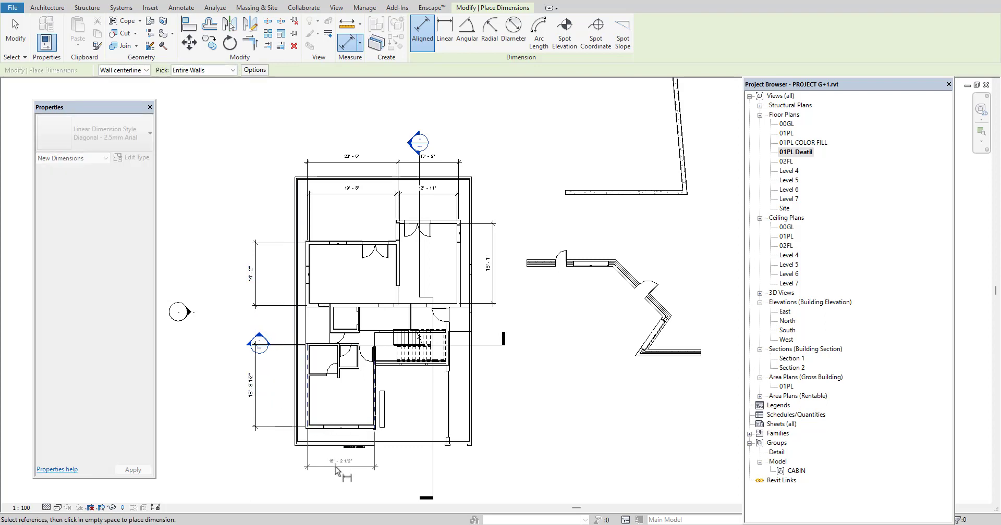
click(335, 468)
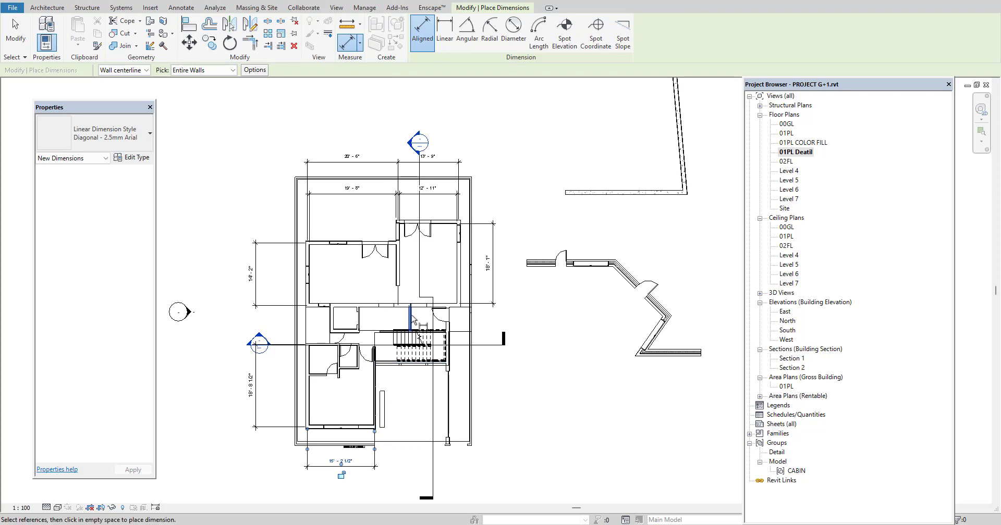
click(460, 282)
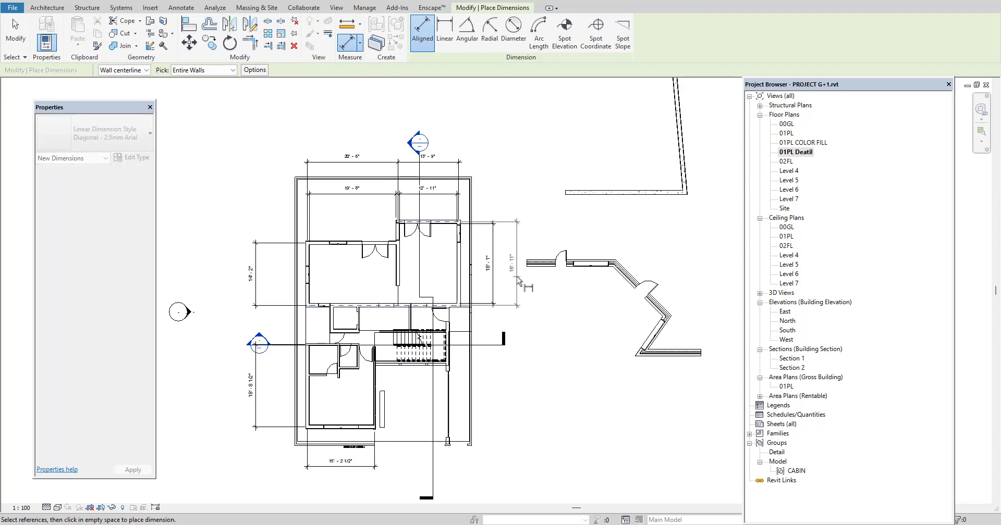
click(516, 282)
middle_drag(394, 318, 425, 319)
scroll(592, 342, up, 2)
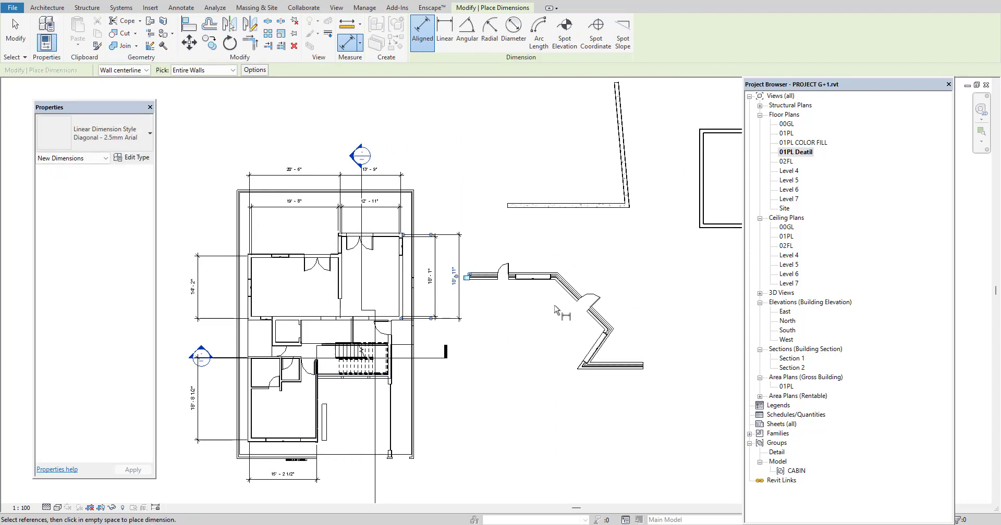
click(579, 295)
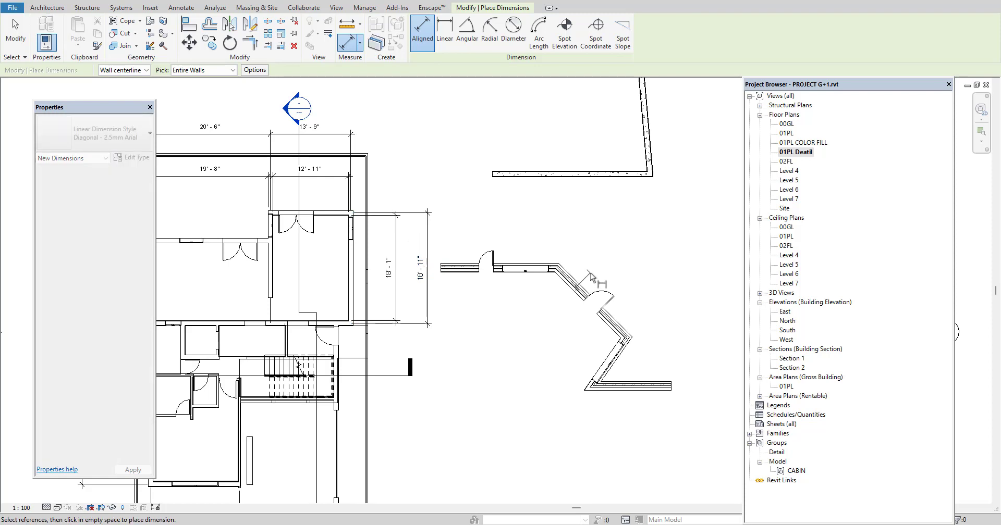
key(Escape)
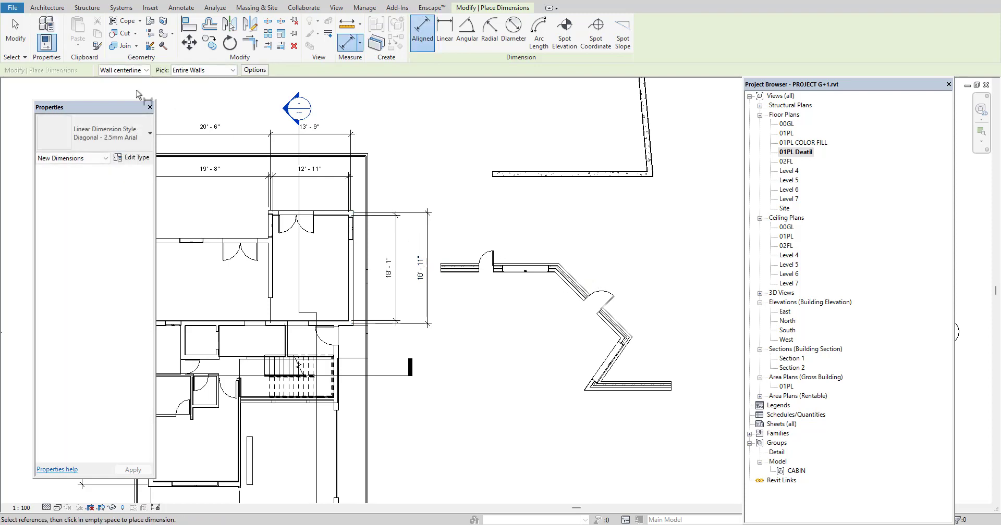
Restart the Aligned dimension with the Individual References pick option and try to dimension the detached wall chain's window segment
click(177, 9)
click(40, 34)
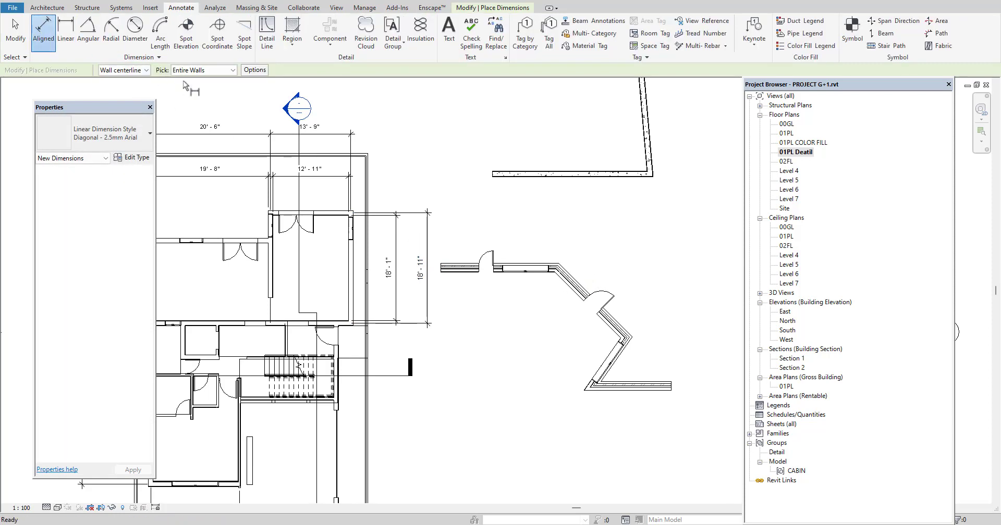
click(232, 70)
click(203, 87)
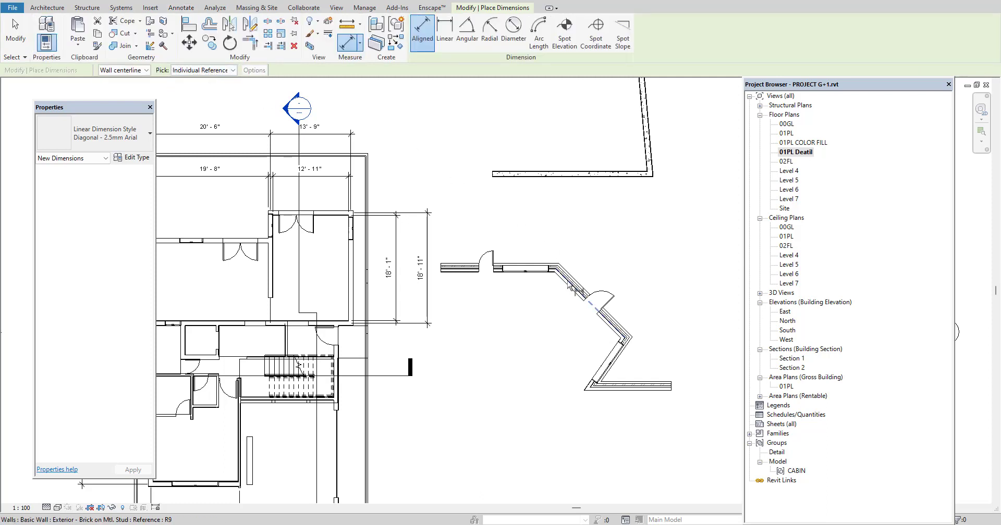
click(532, 268)
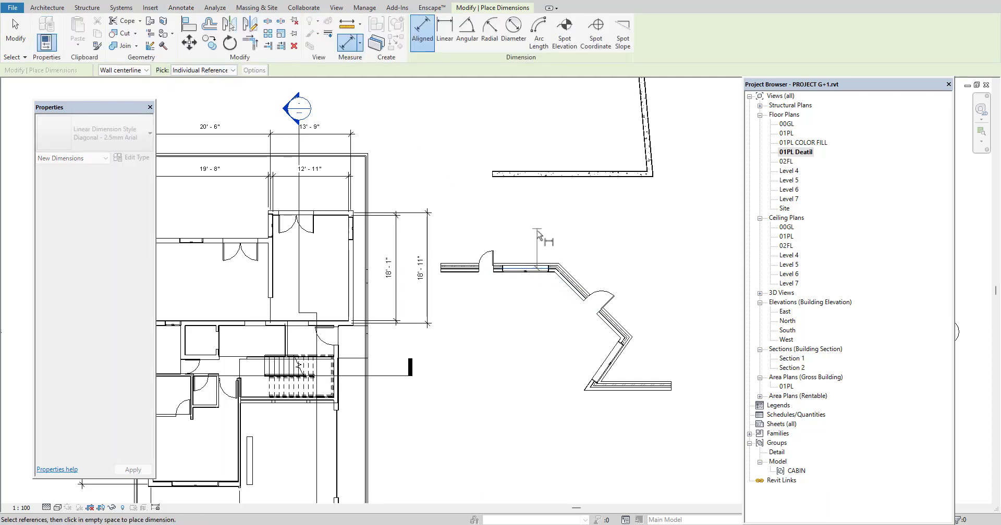
click(532, 182)
key(Escape)
Add a horizontal Linear dimension between the detached wall chain's upper bend and its rightmost bend, placing it above the walls
middle_drag(621, 386, 581, 379)
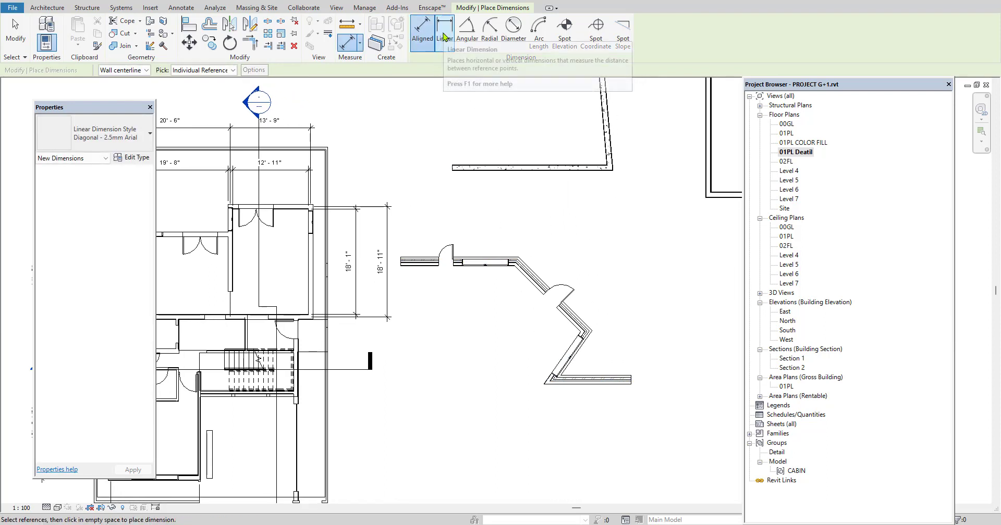
click(443, 35)
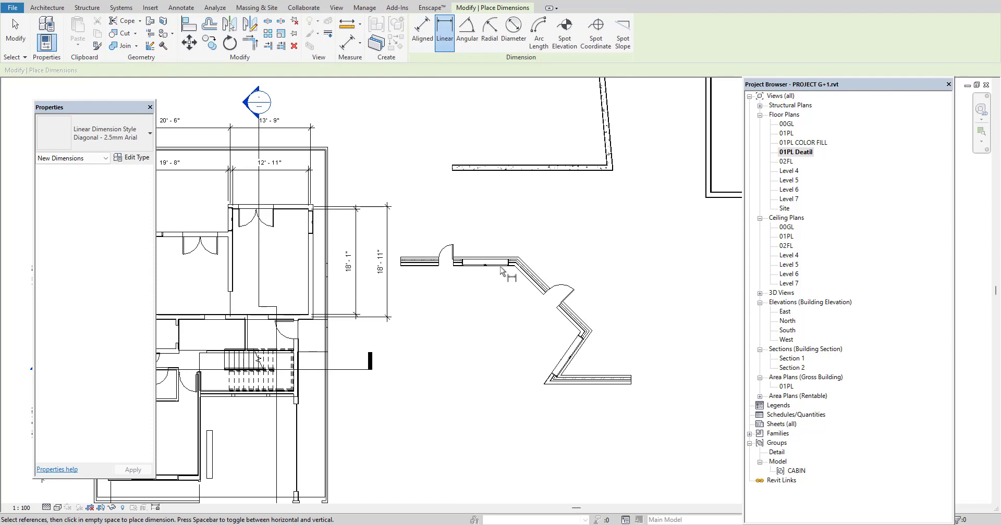
click(583, 340)
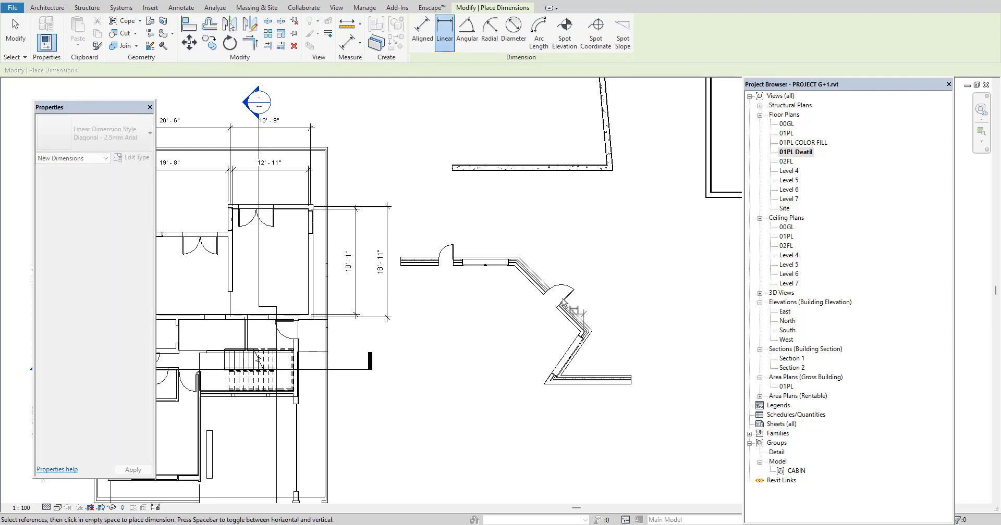
click(514, 260)
click(515, 223)
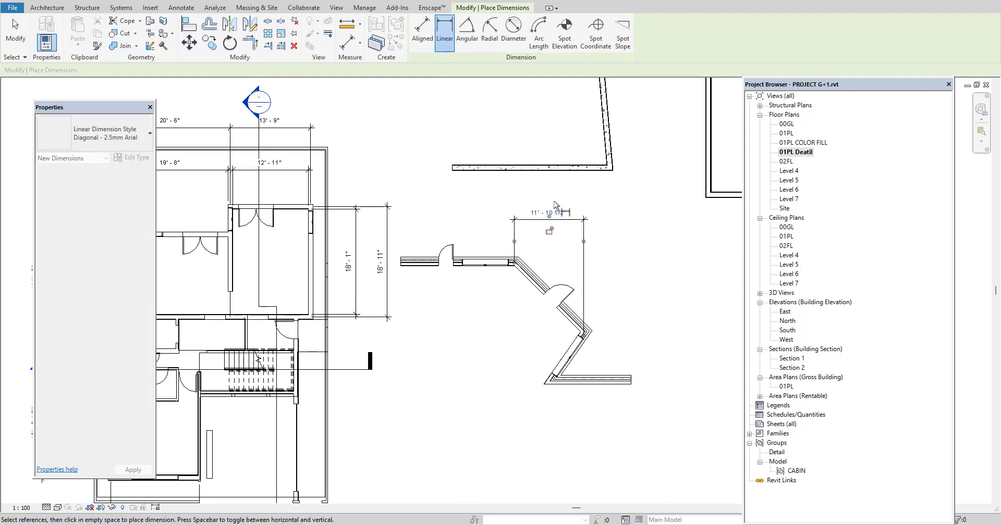
Add an Angular dimension between the detached chain's sloping window wall and its bottom horizontal wall, placing the arc on their open side
click(467, 34)
scroll(593, 379, up, 1)
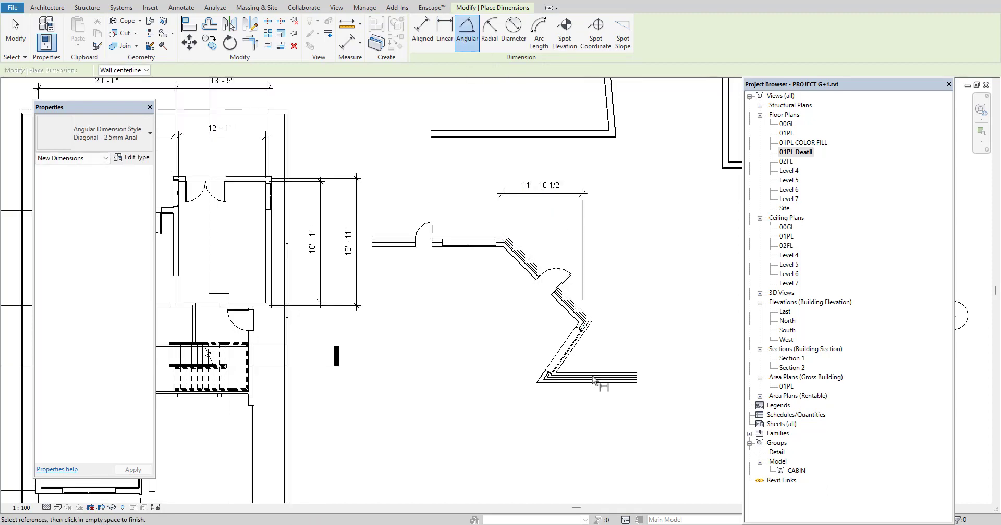
click(575, 349)
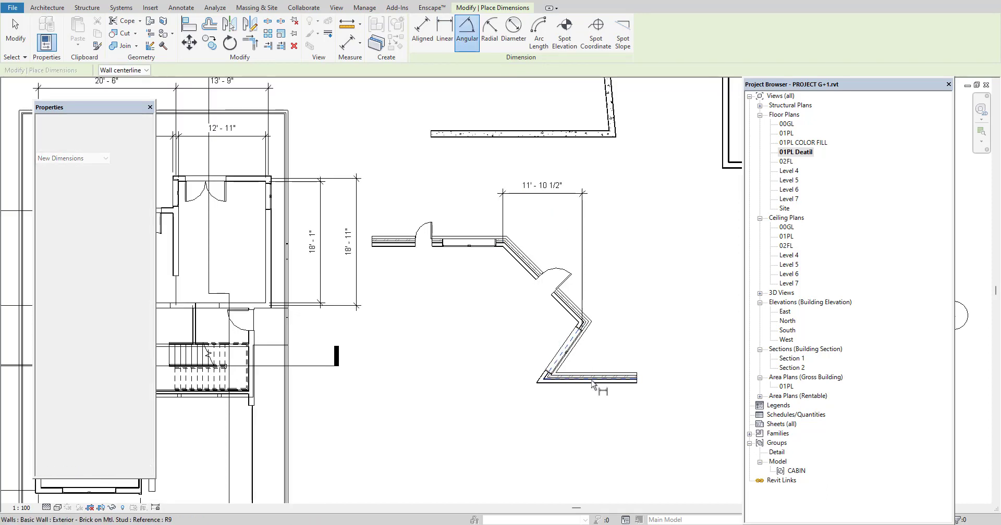
click(597, 379)
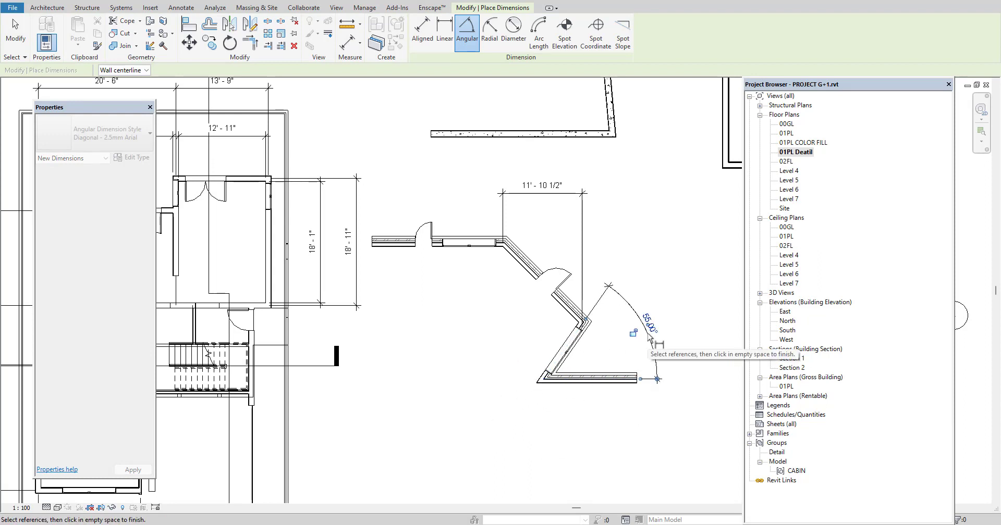
click(652, 336)
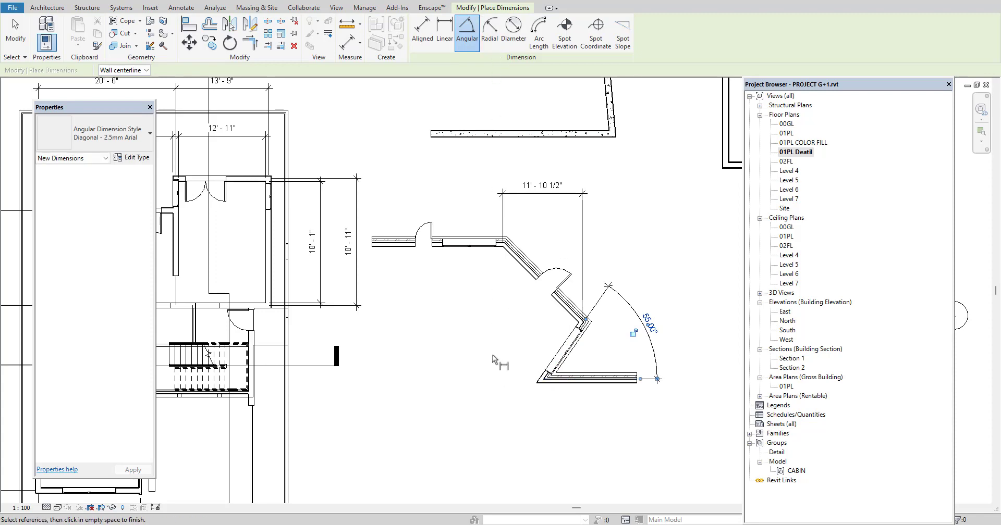
Sketch an S WALL stacked arc wall with a radius of about 10' 5 1/2" in the empty area above the plan
scroll(495, 344, down, 3)
click(47, 8)
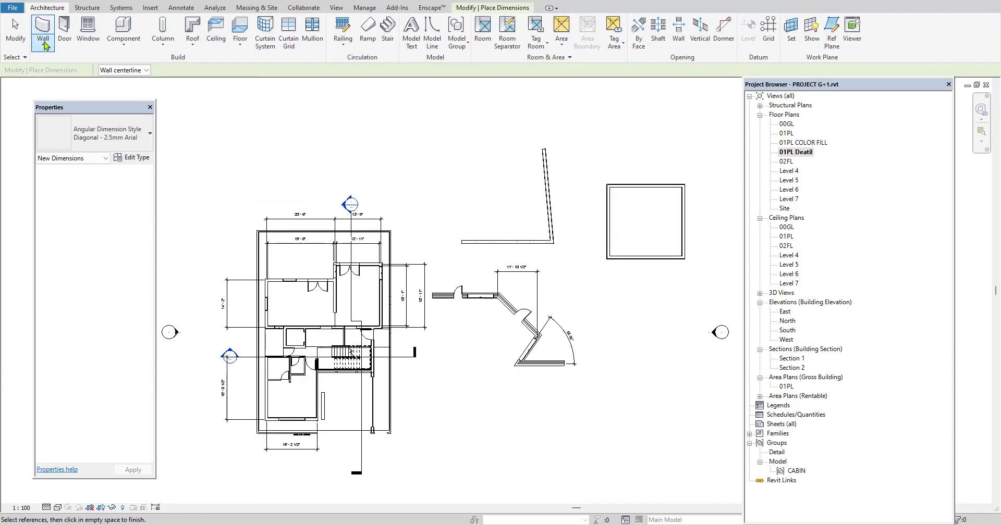
click(40, 46)
click(66, 73)
scroll(423, 210, down, 2)
scroll(424, 211, up, 4)
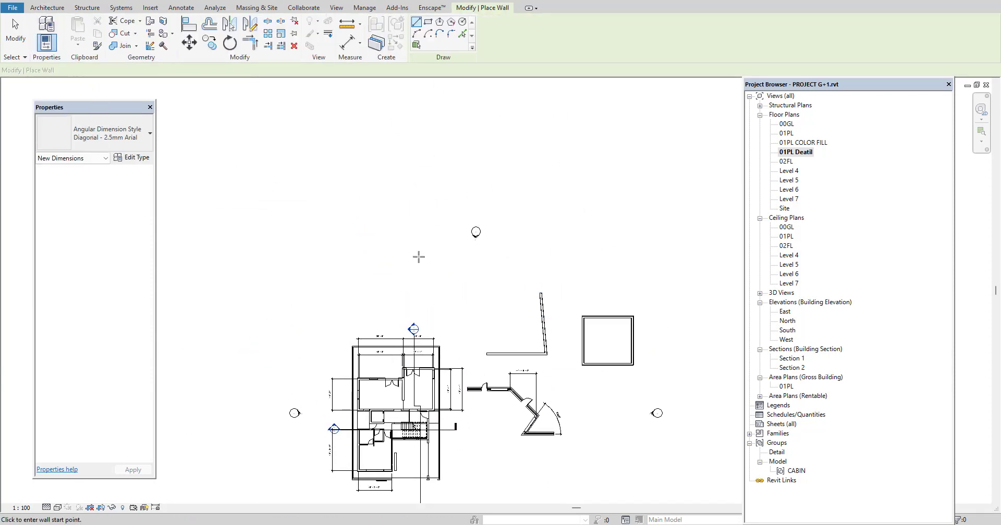
click(419, 34)
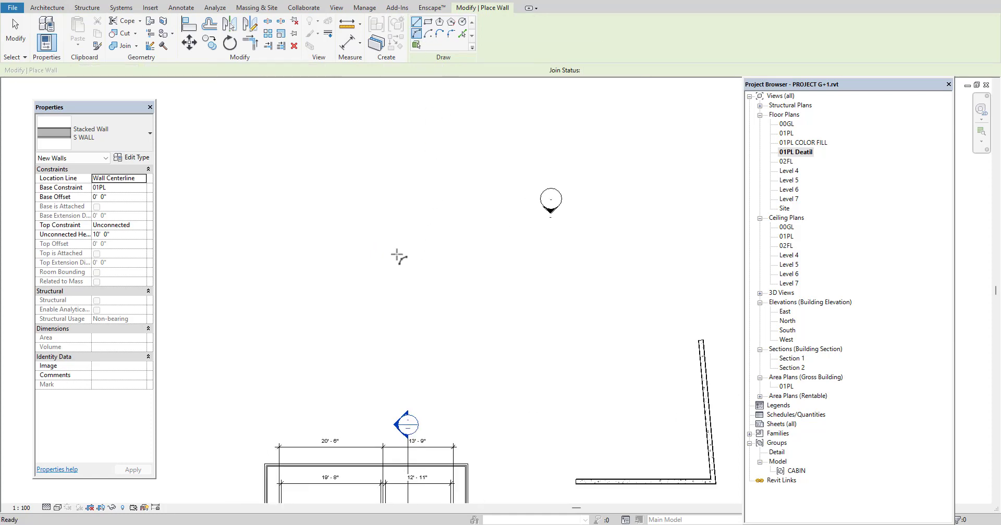
click(370, 299)
click(449, 244)
click(431, 238)
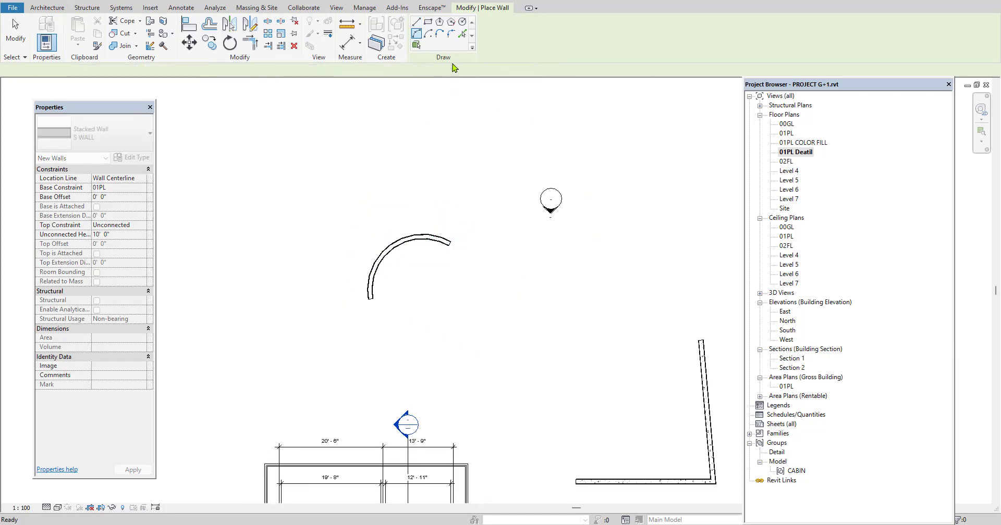
Sketch a circular S WALL with a radius of about 9' 6" beside the arc wall
click(462, 22)
scroll(509, 271, up, 2)
click(514, 307)
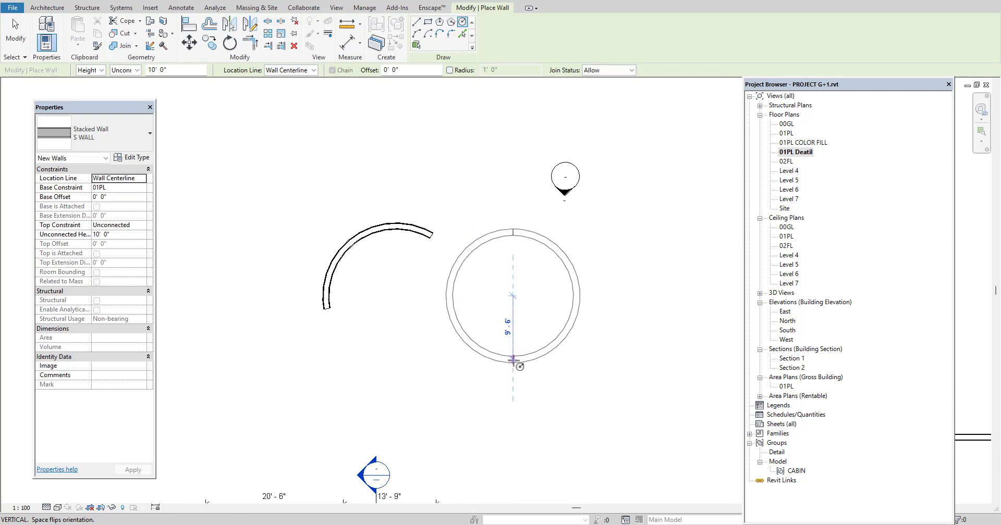
click(552, 242)
Add Radial dimensions to the arc wall and the circular wall, placing each inside its curve
click(181, 7)
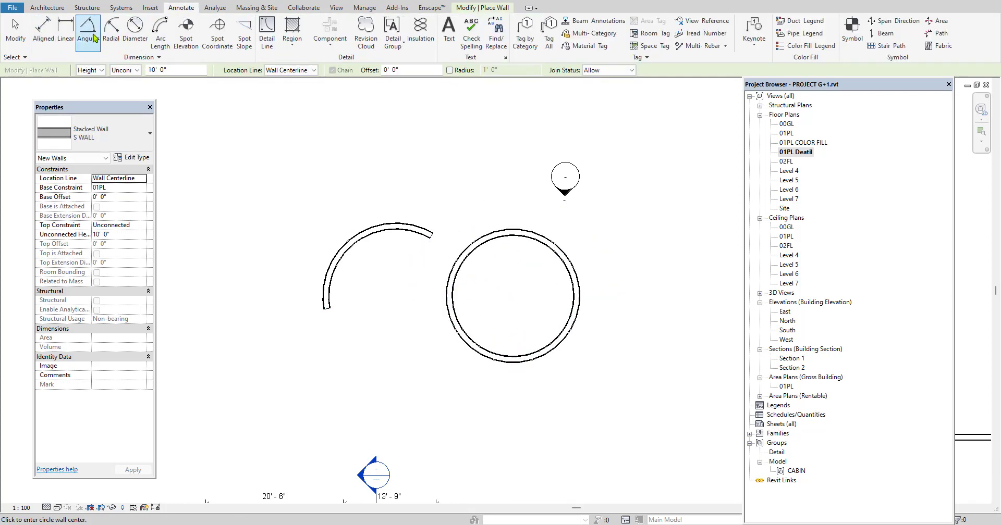
click(111, 29)
scroll(356, 253, up, 2)
click(355, 245)
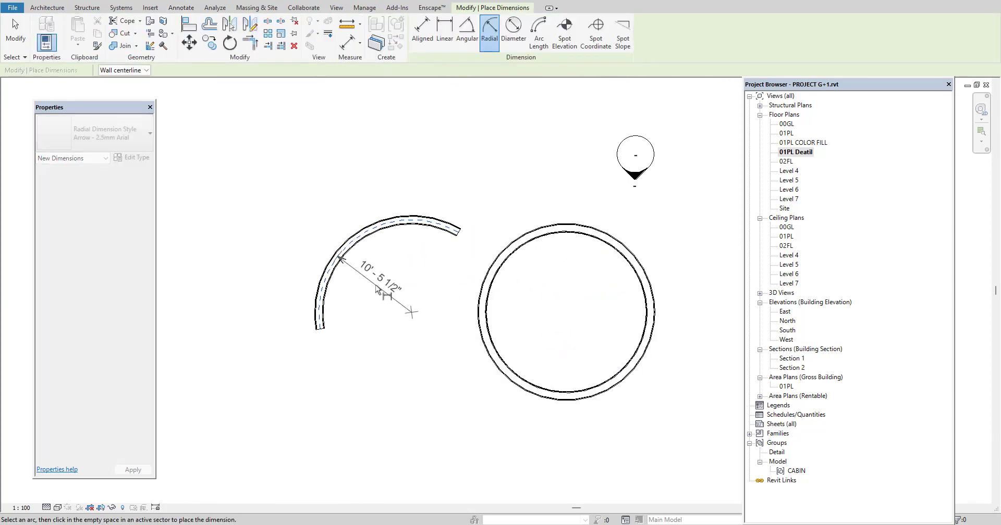
click(383, 279)
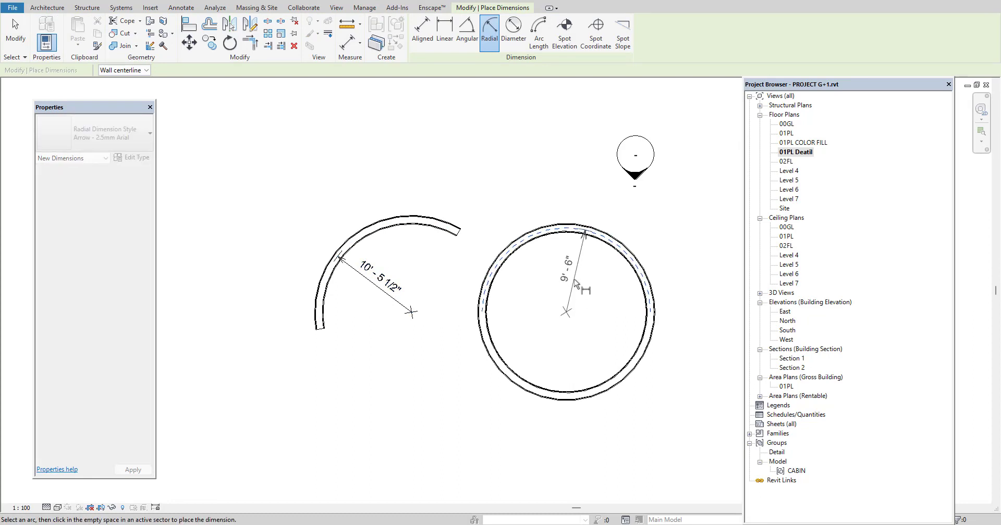
click(575, 281)
Add a Diameter dimension across the circular wall
middle_drag(599, 317, 590, 325)
click(513, 30)
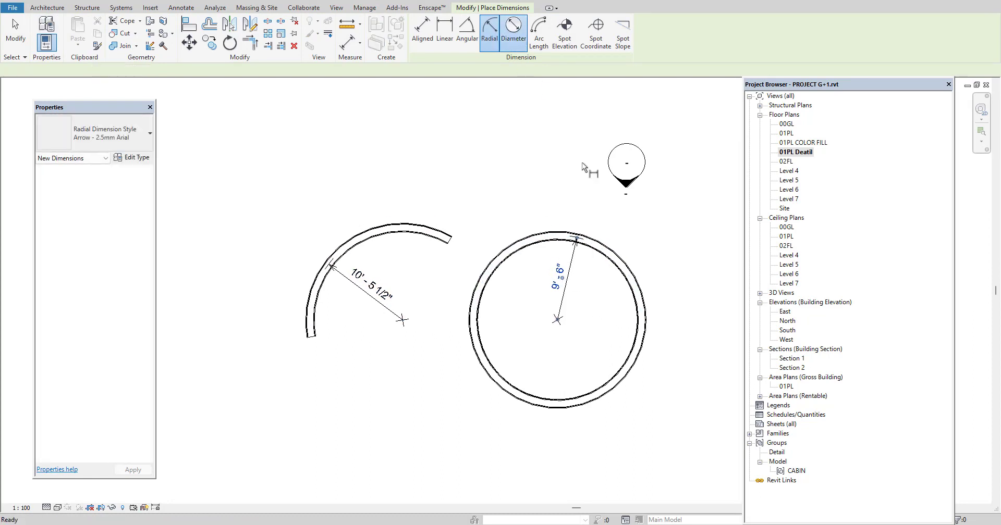
click(611, 292)
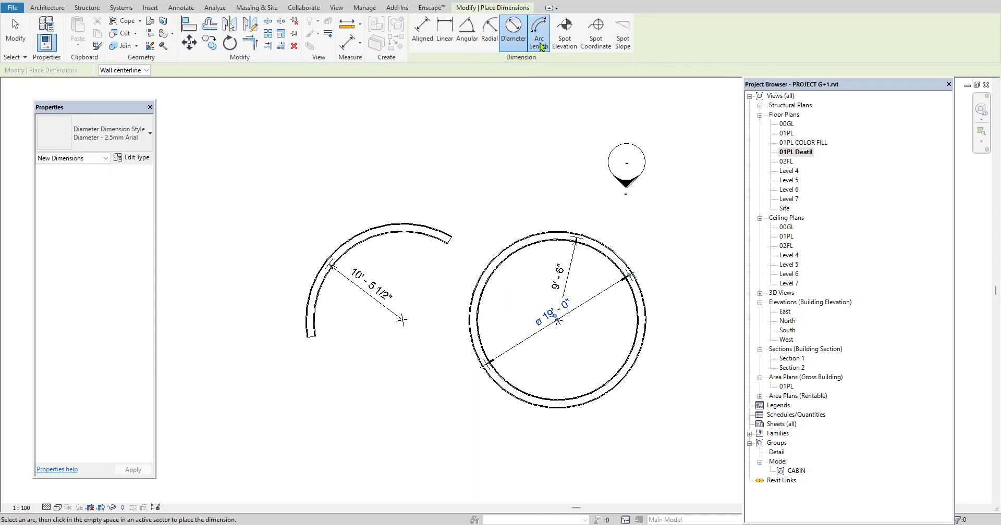
click(540, 41)
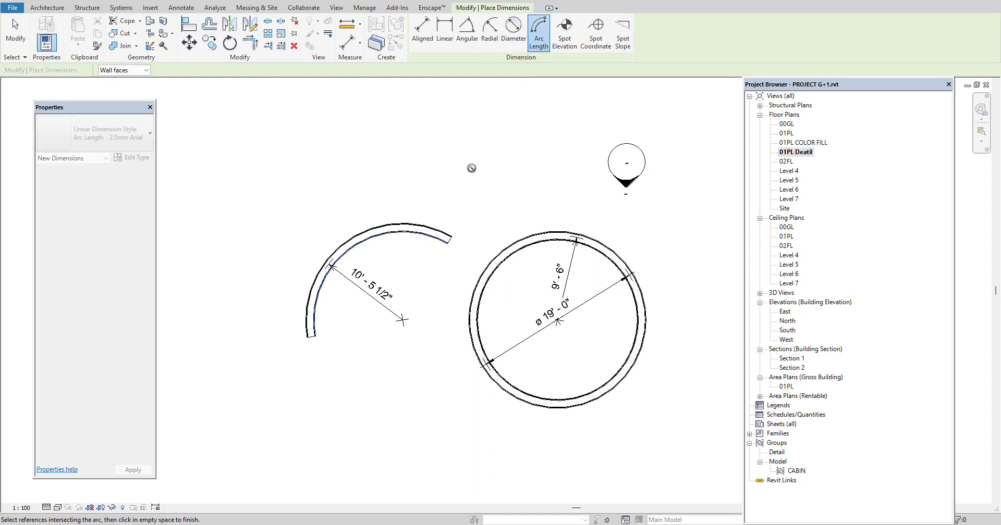
right_click(471, 168)
click(495, 178)
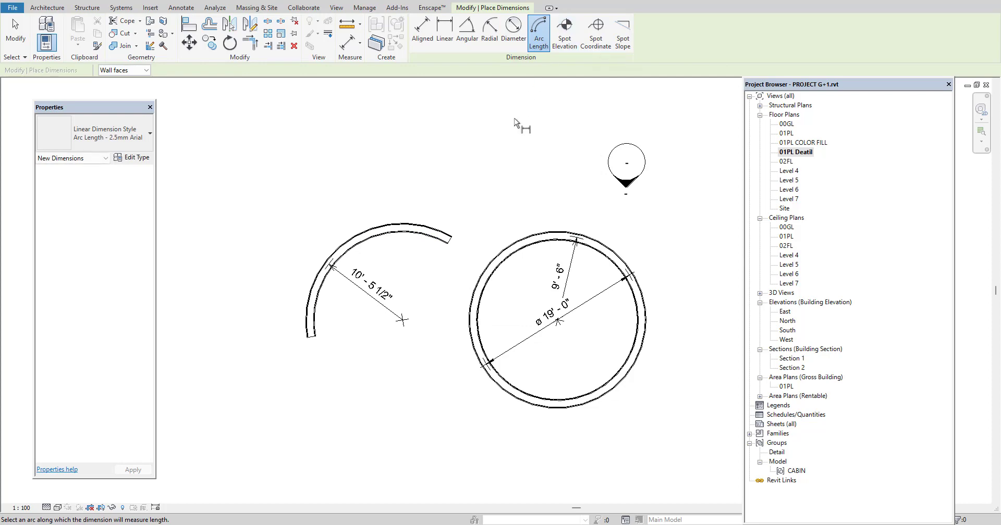
Open the East building elevation view and frame the house facade with its level markers
scroll(497, 183, down, 4)
middle_drag(515, 312, 519, 197)
scroll(437, 254, up, 1)
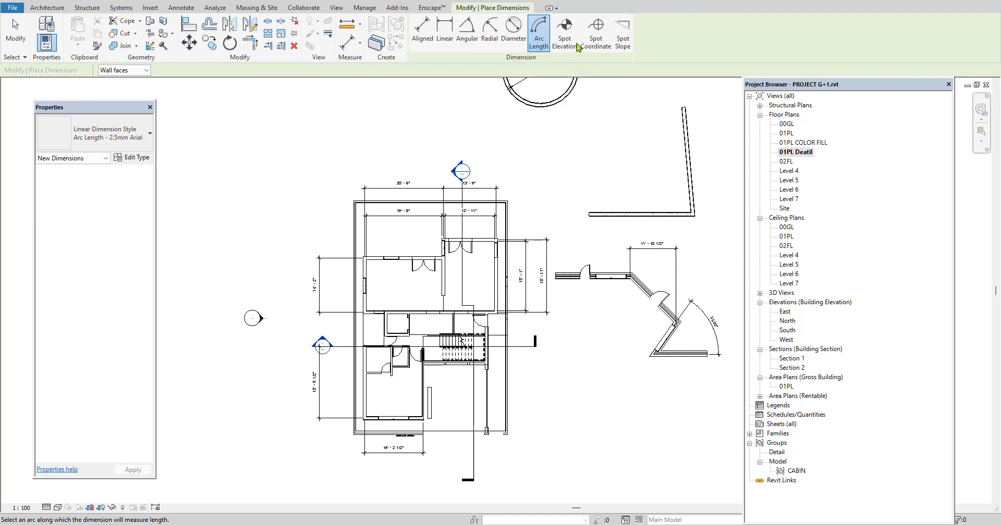
double_click(786, 312)
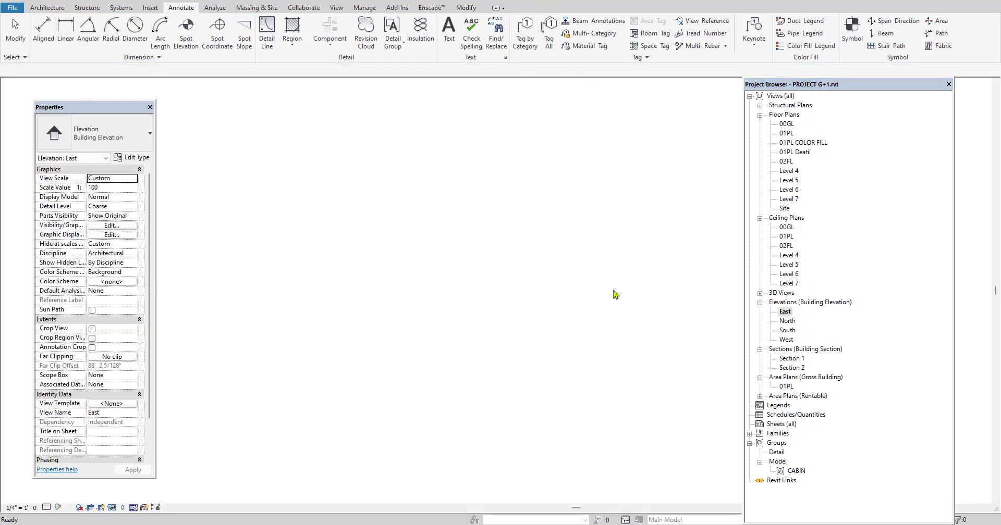
scroll(461, 285, down, 2)
scroll(468, 315, up, 5)
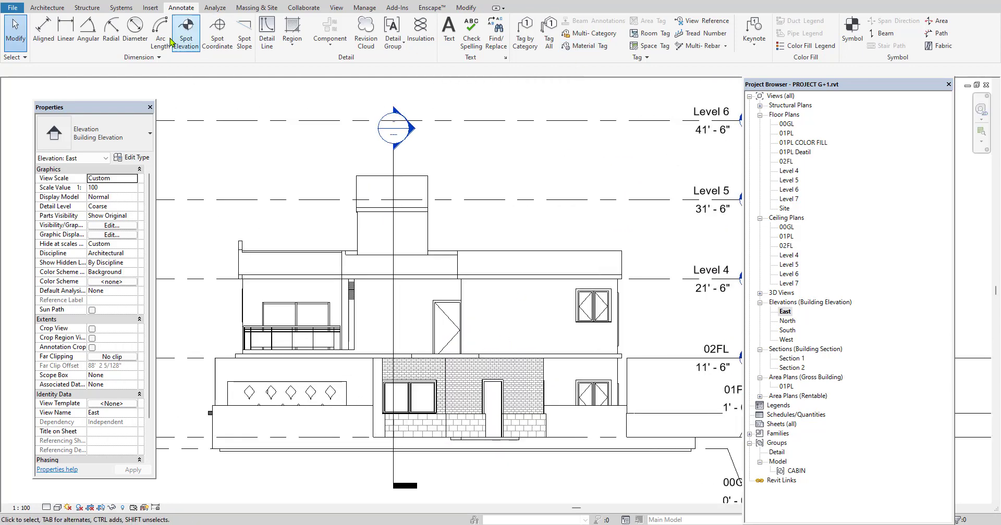
Use Spot Elevation to check the heights of the upper wall's top edge and the ground-floor double-glass opening
click(186, 31)
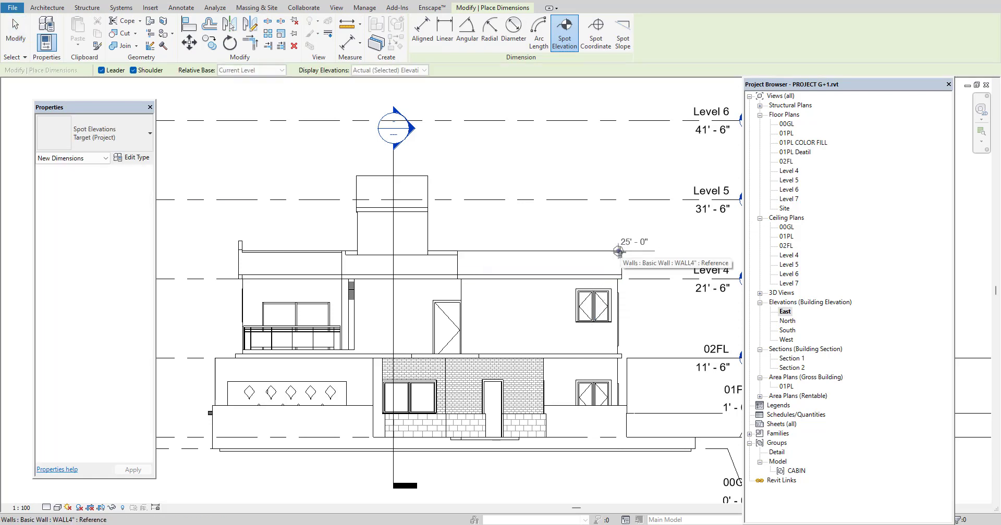
middle_drag(618, 251, 569, 250)
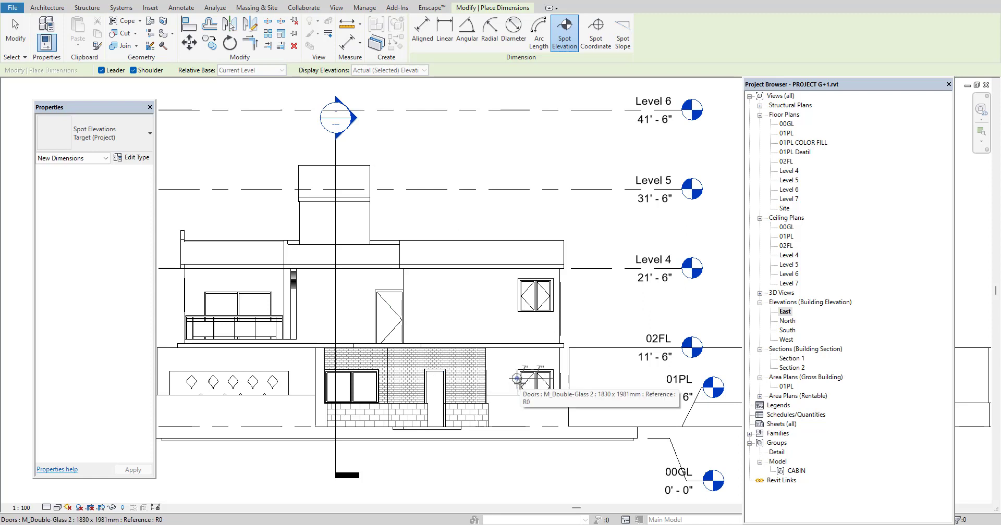
scroll(517, 386, down, 2)
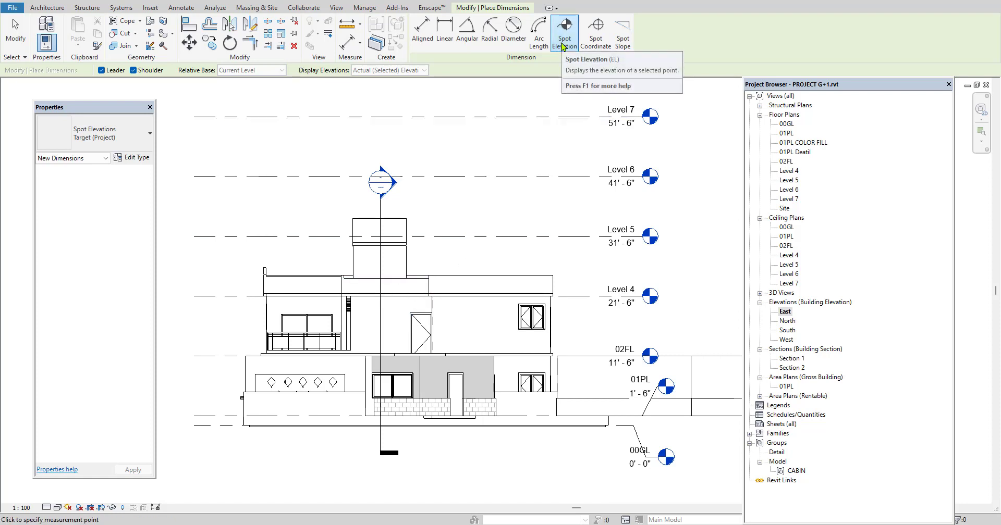
click(595, 42)
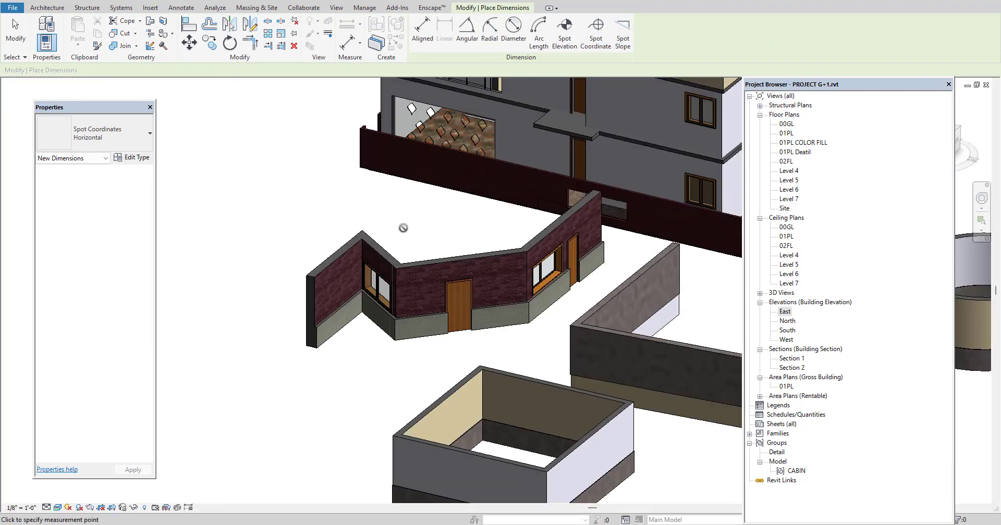
scroll(402, 225, down, 3)
middle_drag(346, 351, 353, 384)
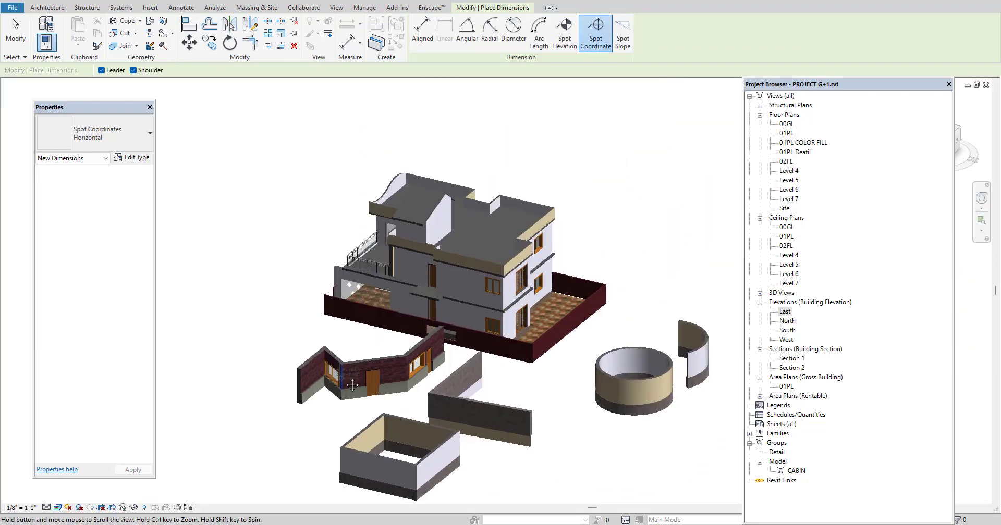
scroll(427, 214, up, 10)
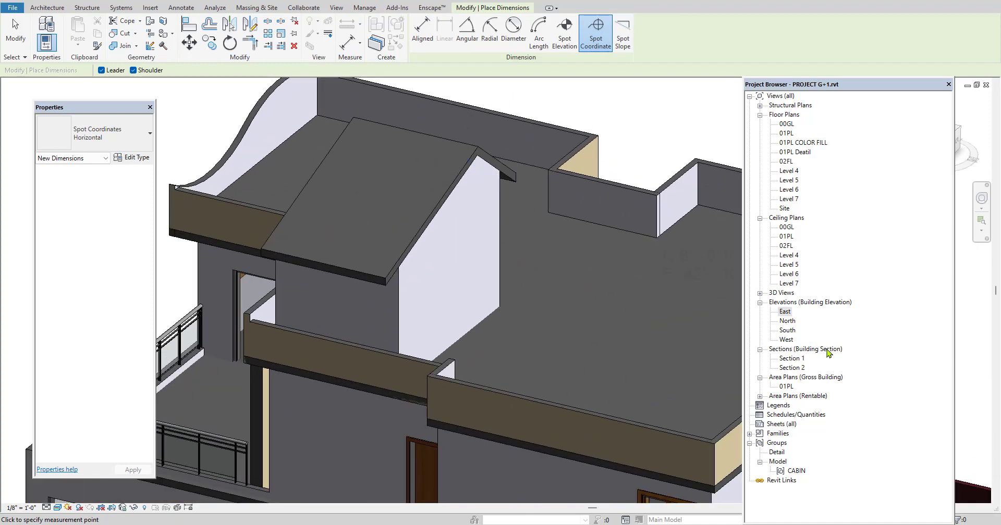
Open the South building elevation view and frame the pitched roof above the terrace
double_click(787, 331)
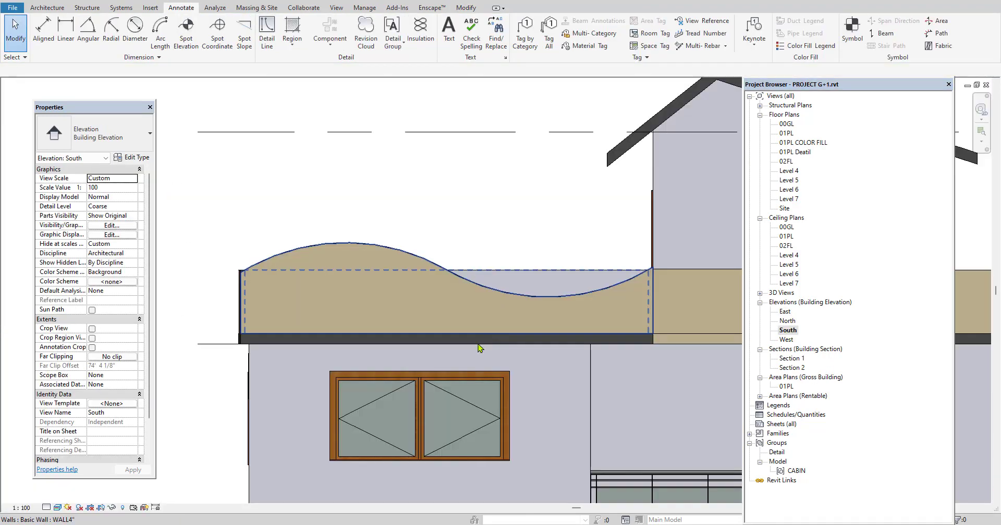
scroll(478, 344, down, 2)
scroll(444, 224, up, 4)
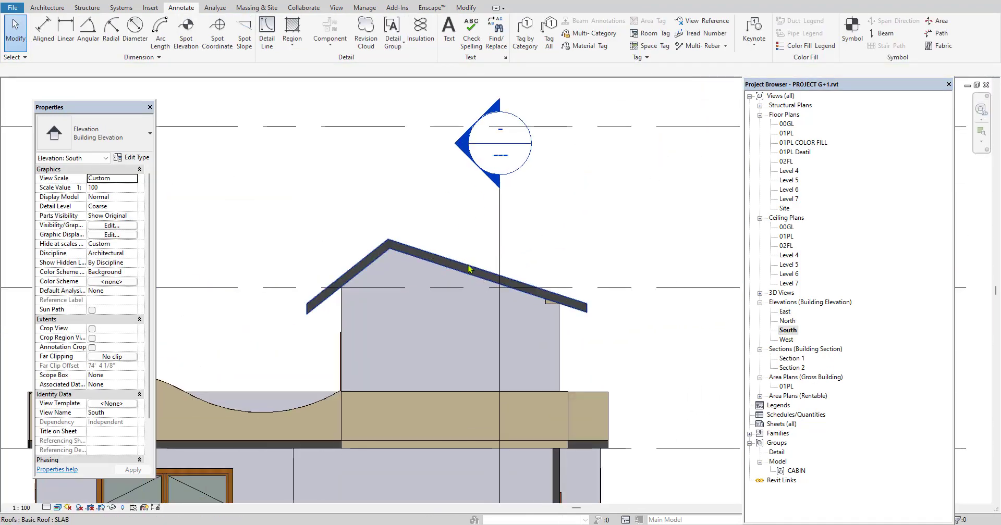
Add a Spot Slope annotation to the short, steep side of the pitched roof
click(244, 48)
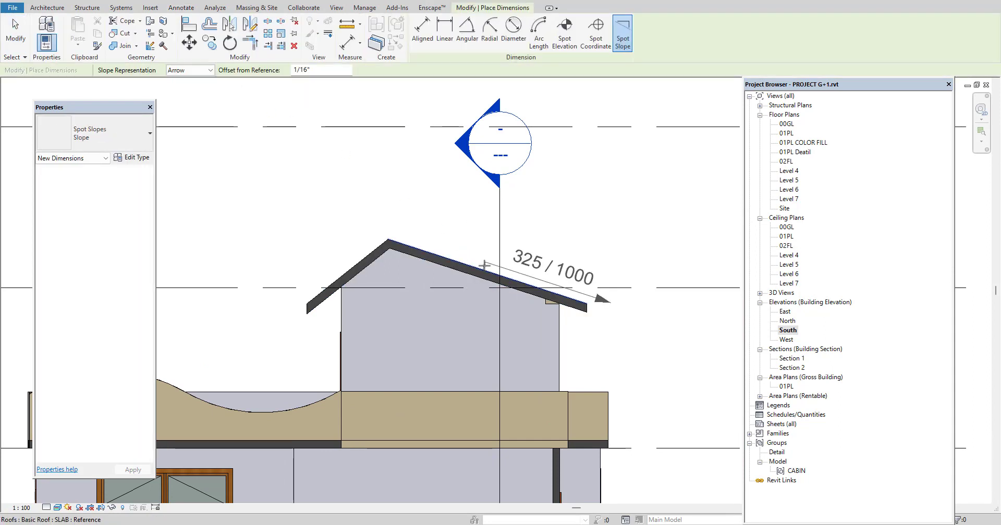
click(357, 262)
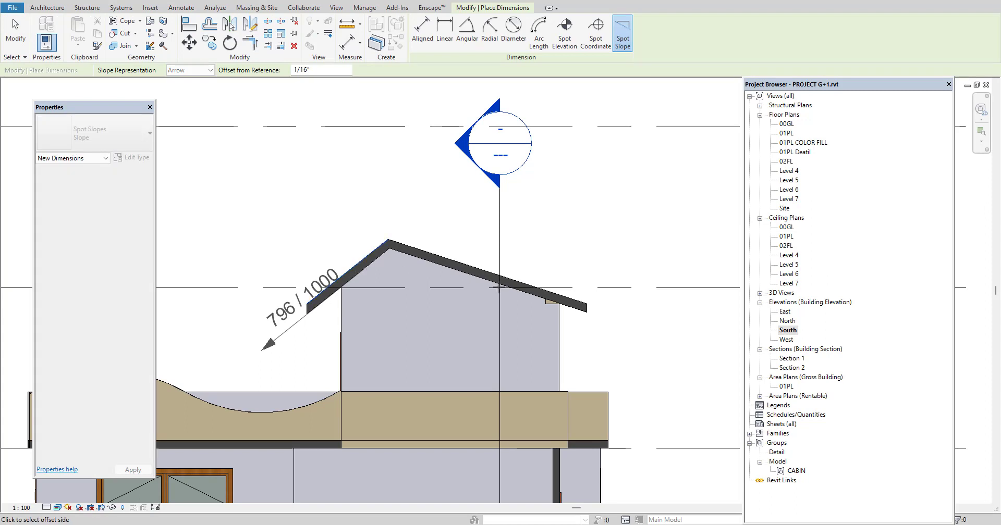
click(624, 317)
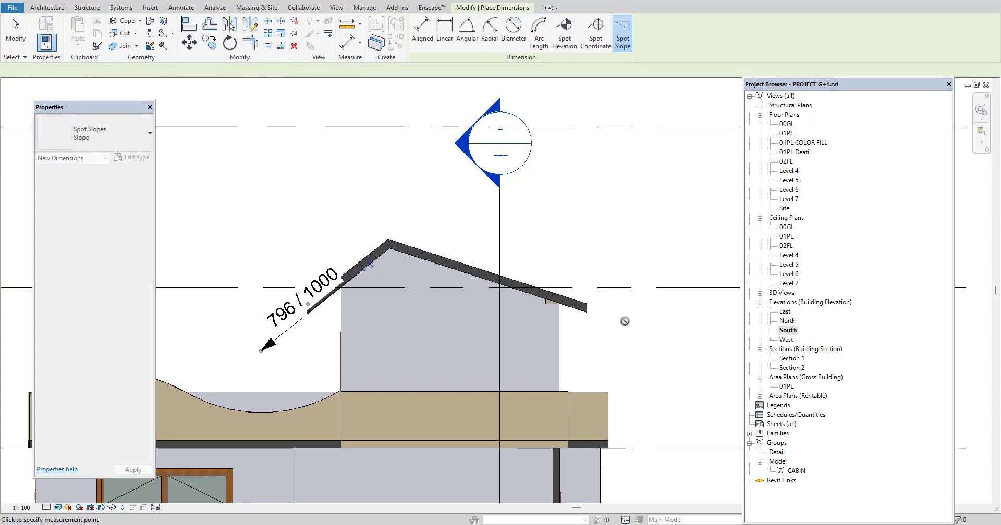
Try to add a Spot Slope annotation to the long, shallow side of the pitched roof
click(583, 305)
middle_drag(661, 347, 632, 347)
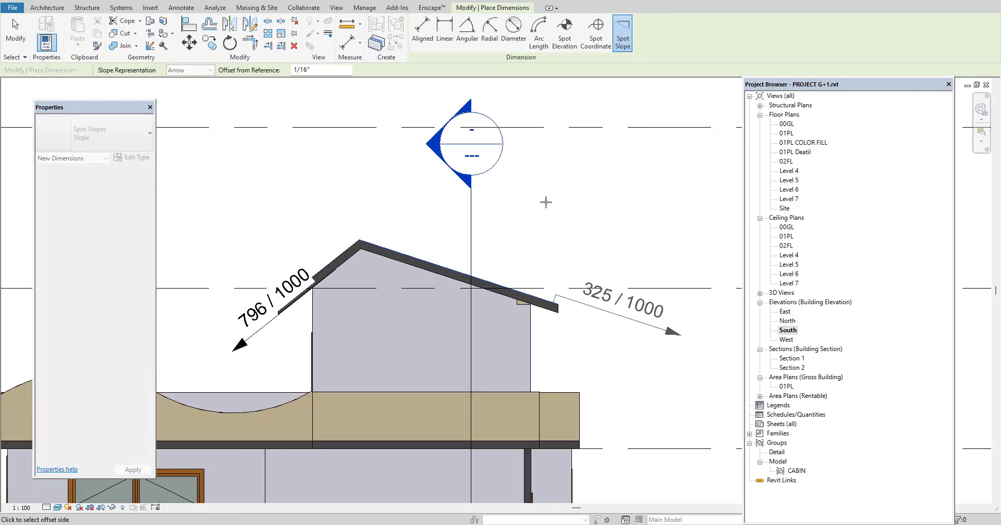
key(Escape)
click(180, 7)
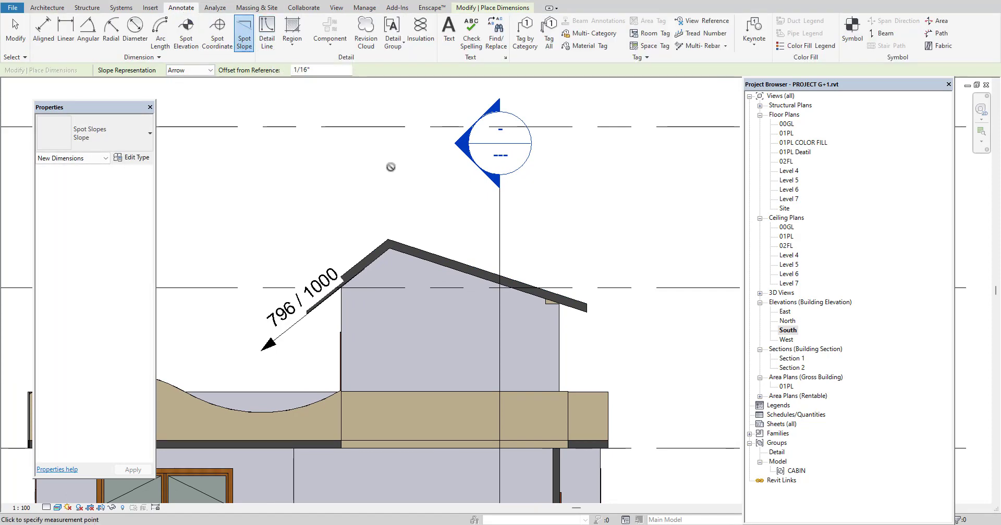
scroll(392, 166, down, 5)
right_click(594, 141)
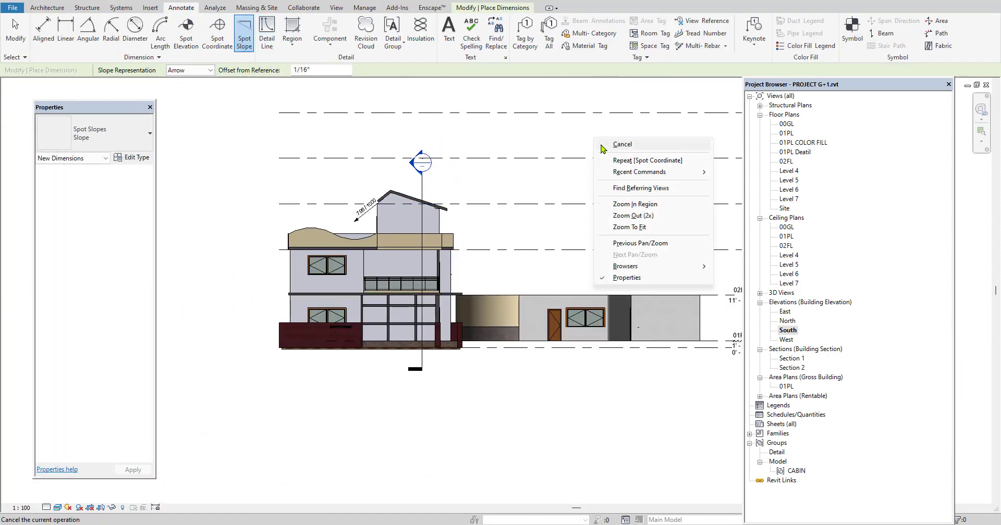
click(619, 146)
right_click(599, 137)
click(626, 144)
scroll(433, 265, down, 3)
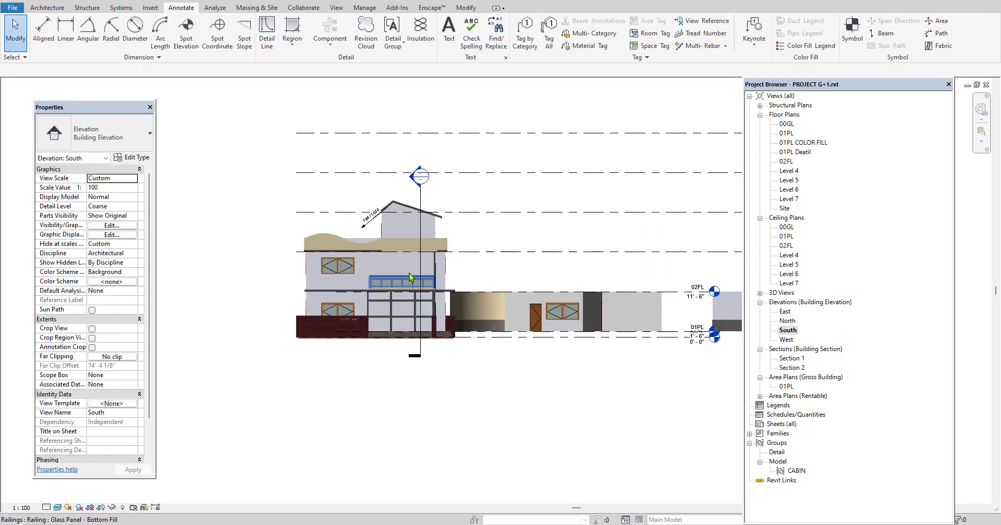
middle_drag(476, 247, 439, 272)
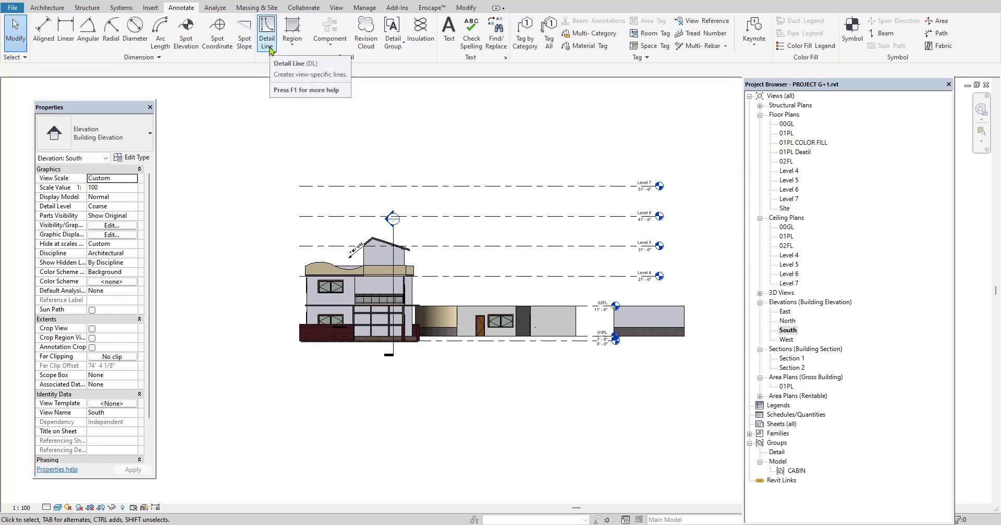
Open the 01PL floor plan and frame the two rooms with double doors
double_click(783, 134)
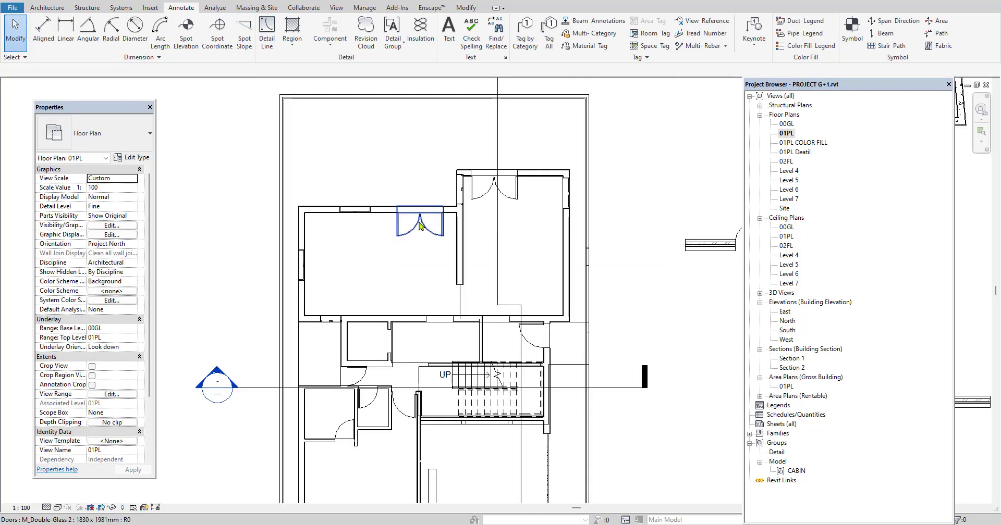
click(290, 50)
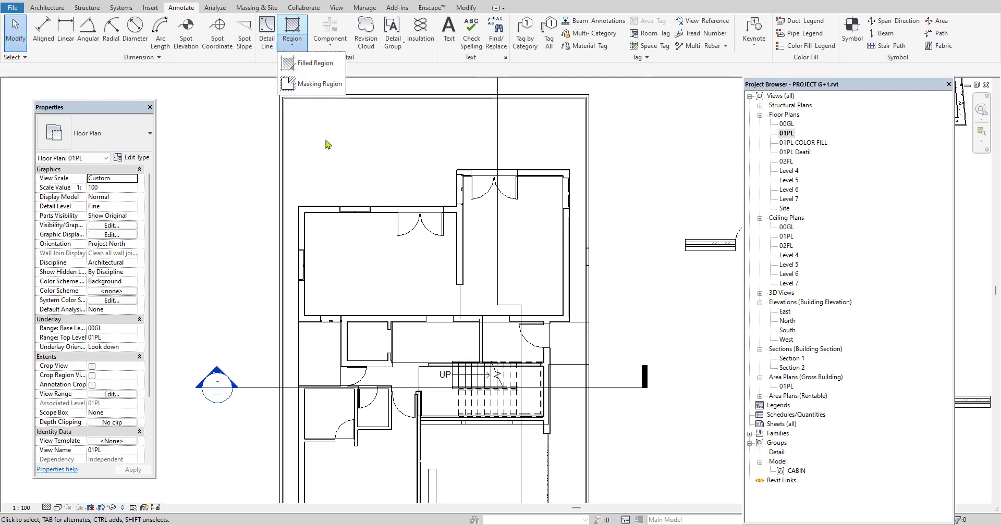
click(242, 154)
scroll(511, 254, up, 2)
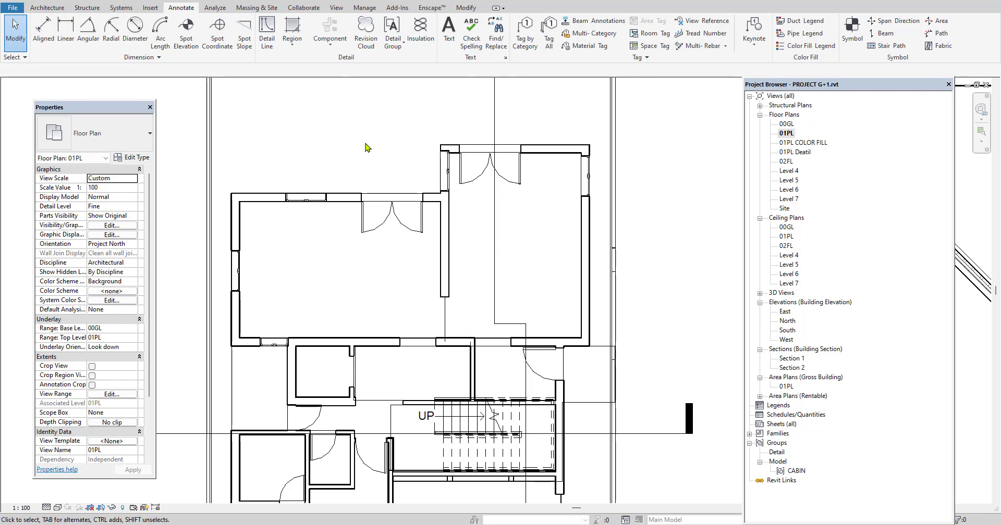
Create a rectangular Filled Region with the Vertical type, about 68 m², over the two rooms with double doors
click(292, 39)
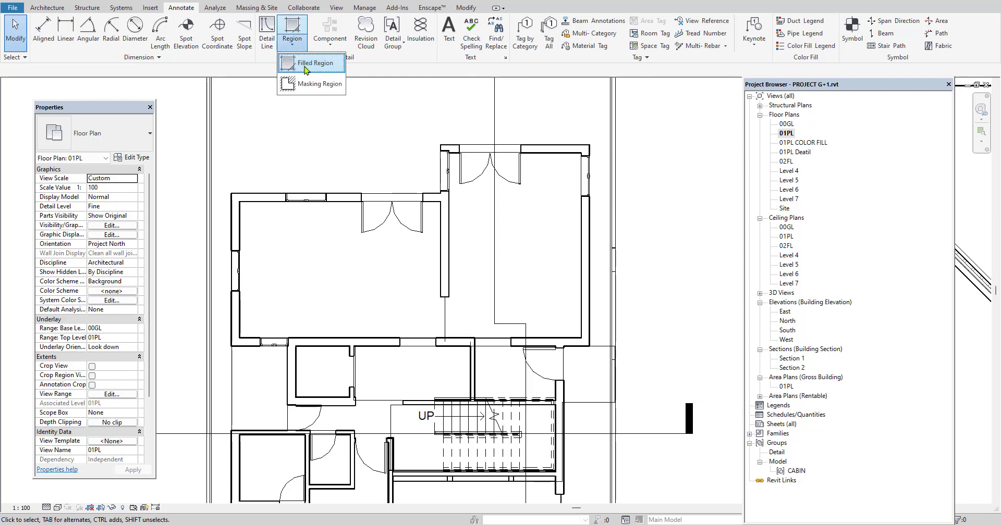
click(306, 69)
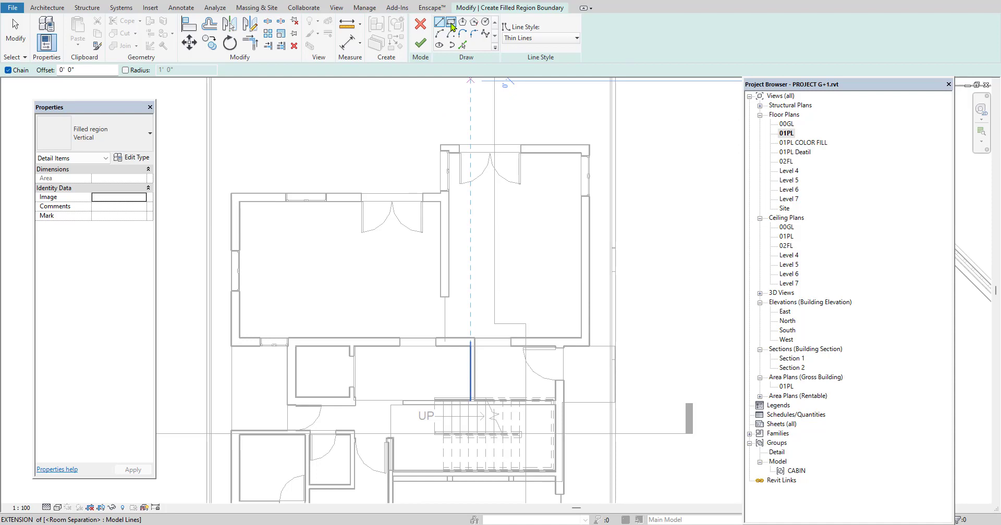
click(451, 24)
click(287, 110)
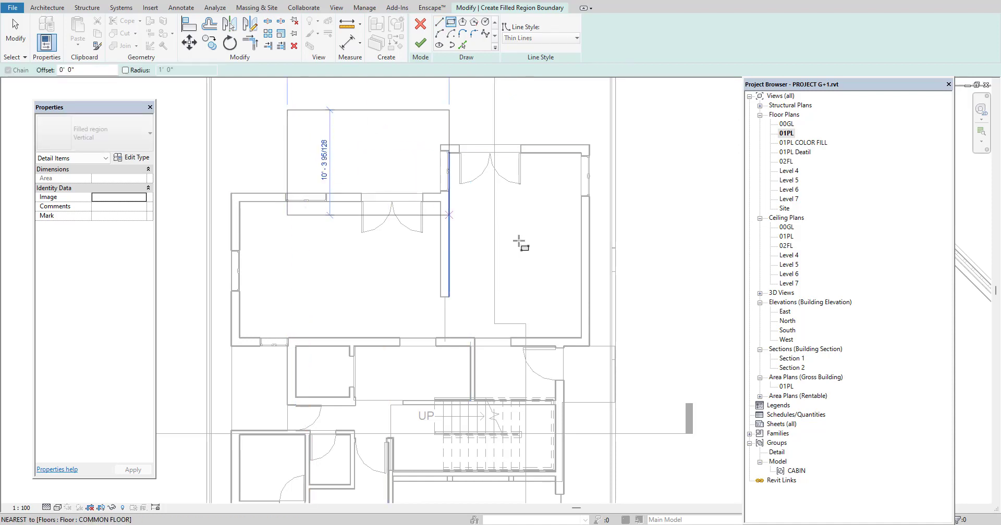
click(671, 308)
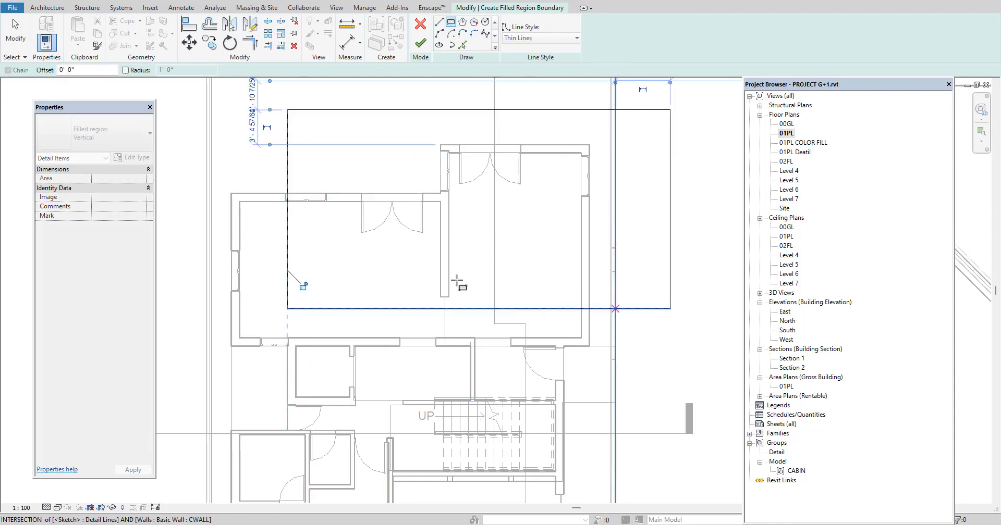
click(420, 47)
scroll(406, 115, down, 2)
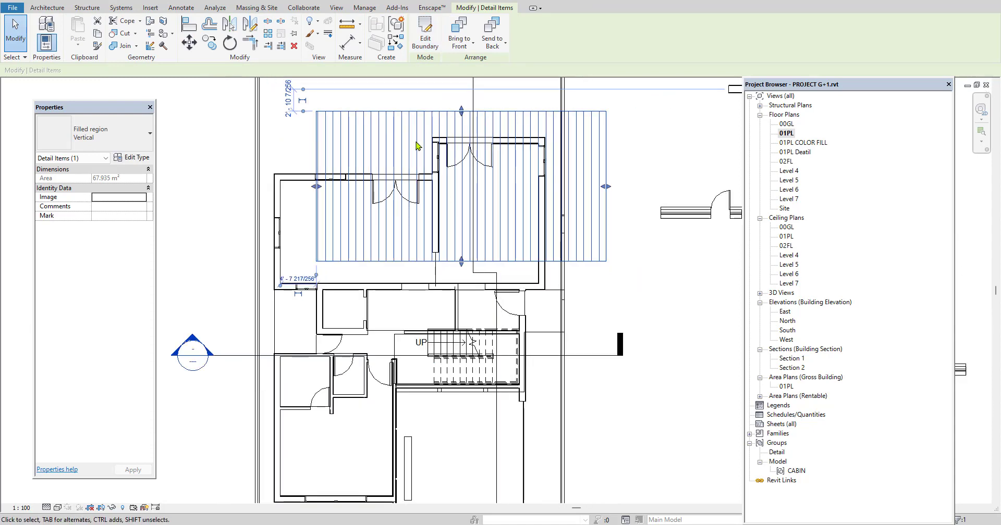
click(669, 180)
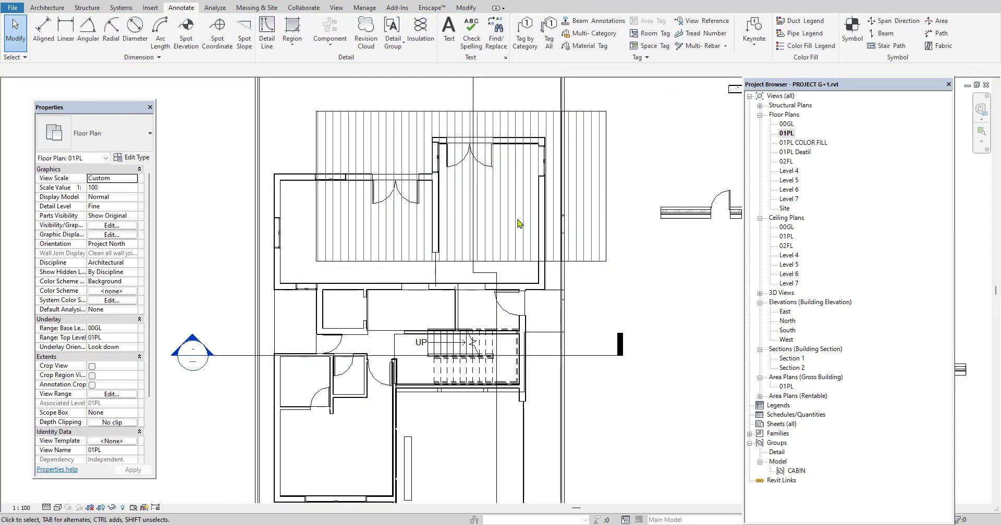
Resize the filled region to about 84 m² by extending its lower edge towards the stair and pulling its left edge inward
click(606, 241)
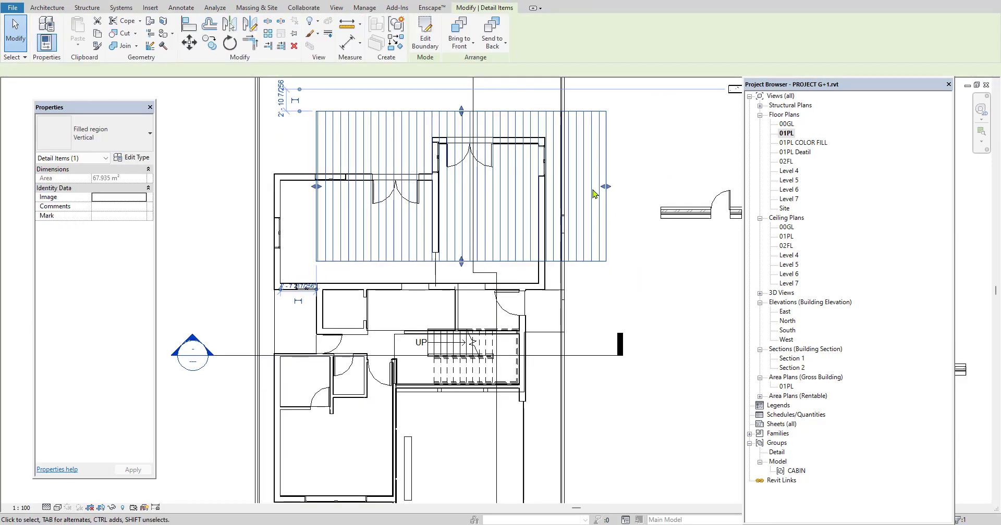
drag(461, 261, 461, 309)
mouse_move(316, 210)
mouse_down()
mouse_move(258, 211)
mouse_move(334, 224)
mouse_up()
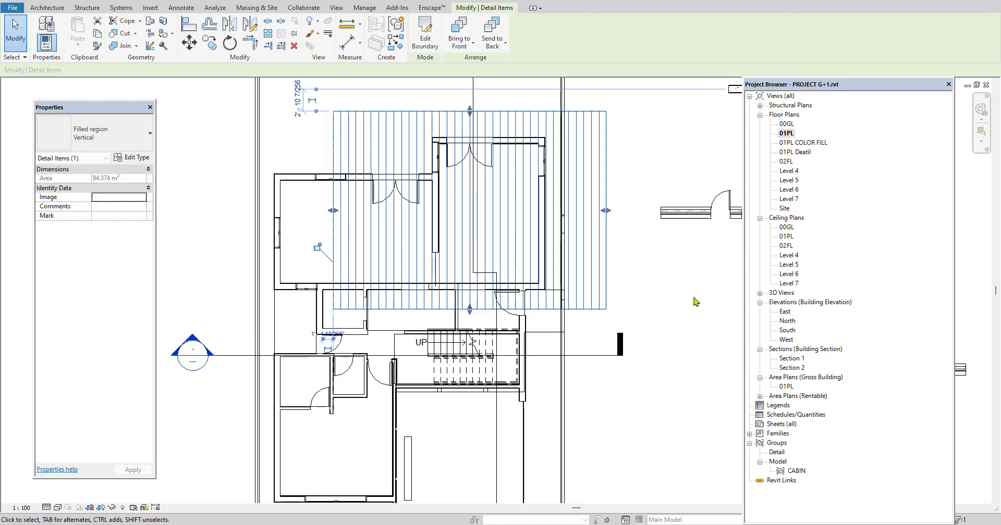
click(693, 300)
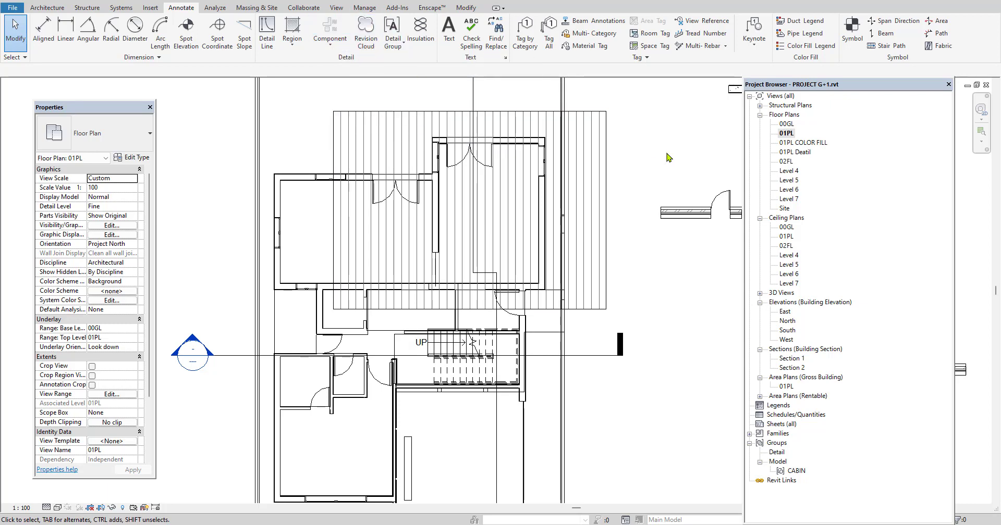
Draw a rectangular Revision Cloud around the lower-left rooms and most of the staircase on the 01PL plan
middle_drag(512, 223, 536, 181)
middle_drag(439, 347, 450, 307)
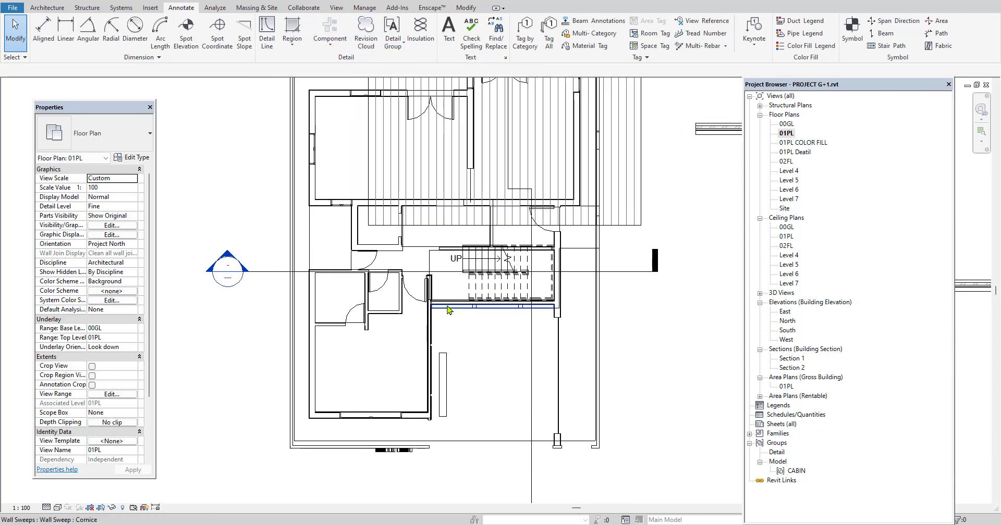
scroll(448, 305, up, 1)
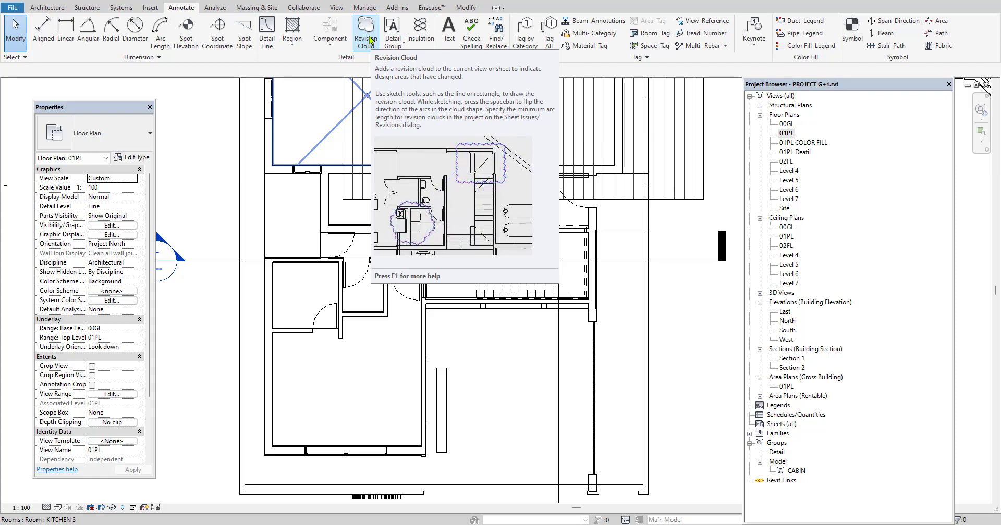
click(366, 37)
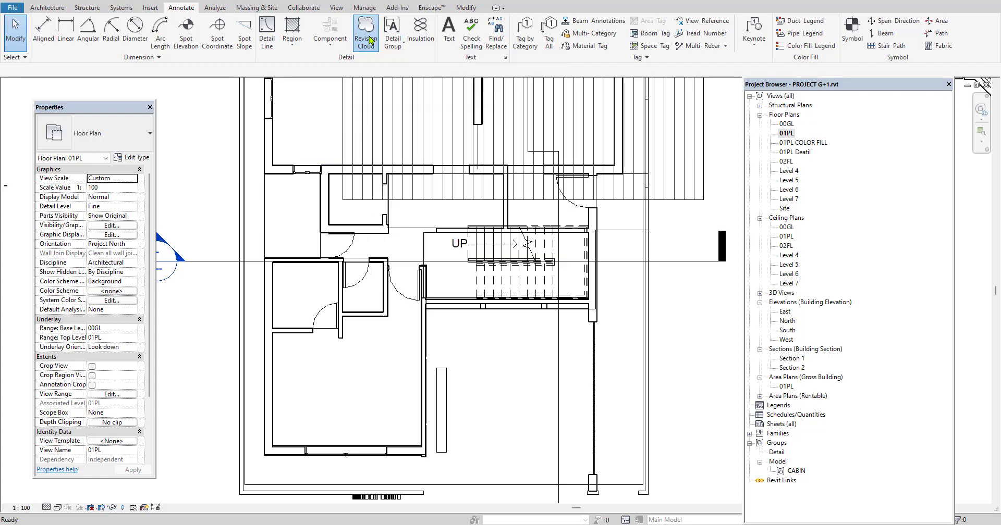
click(215, 233)
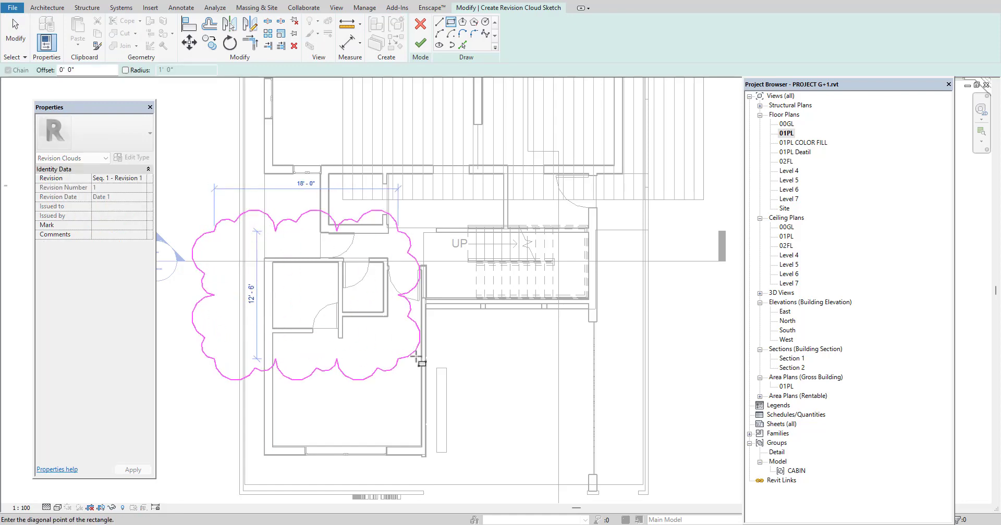
click(546, 427)
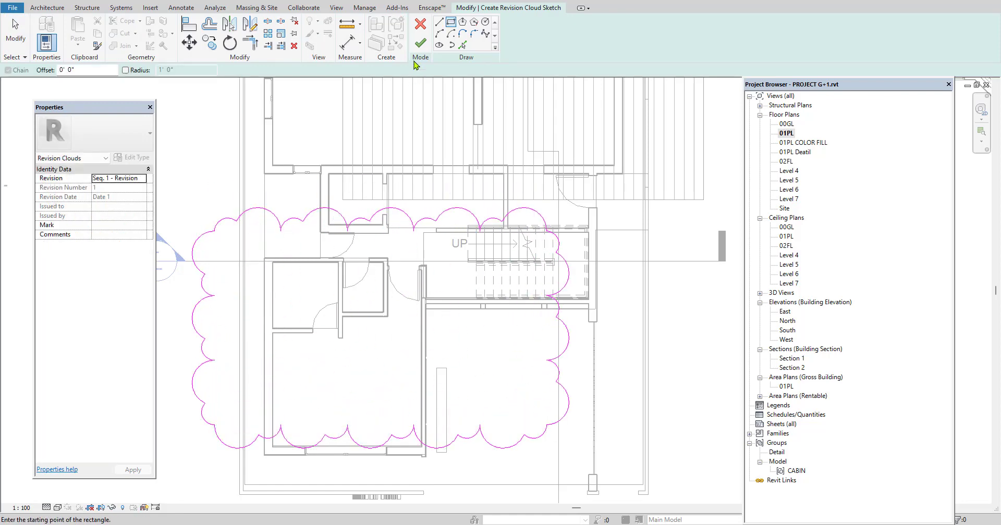
click(420, 42)
scroll(448, 296, down, 2)
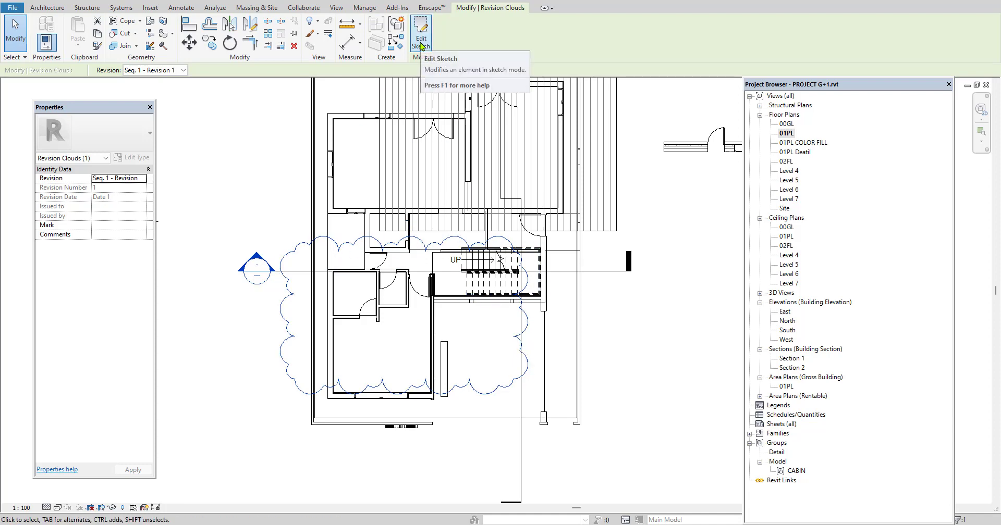
click(230, 159)
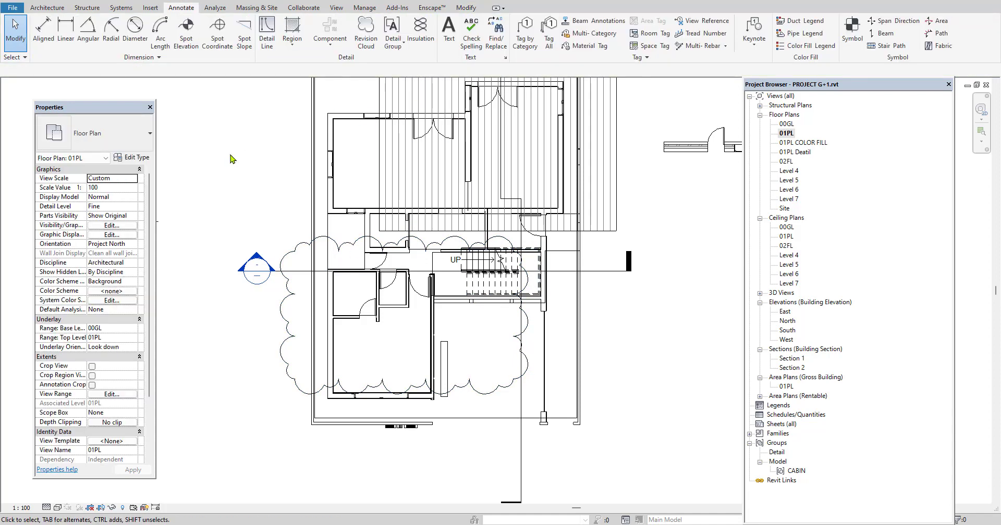
Place batt insulation 0' 3" wide and about 4'-6" long along the centre of the upper-left room's top wall, beside the corner
middle_drag(333, 163, 318, 249)
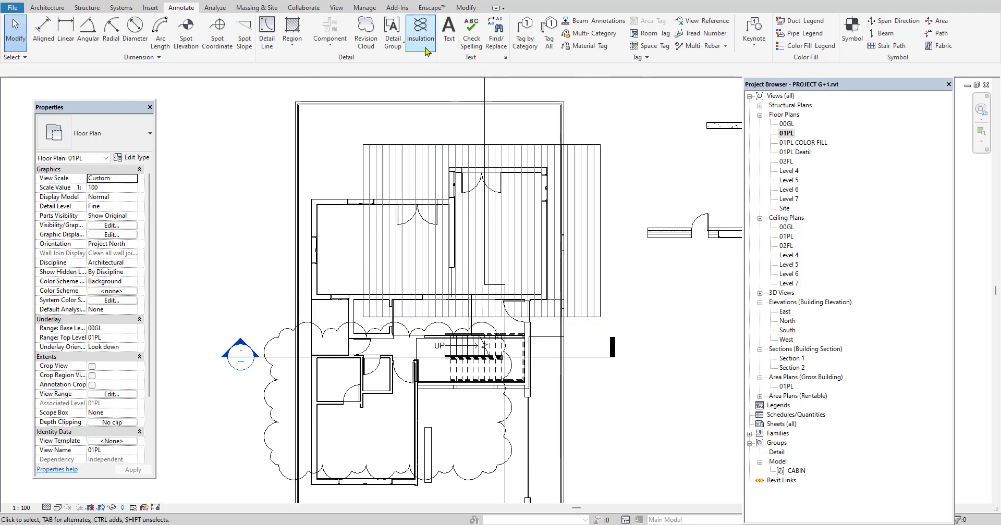
scroll(334, 208, up, 5)
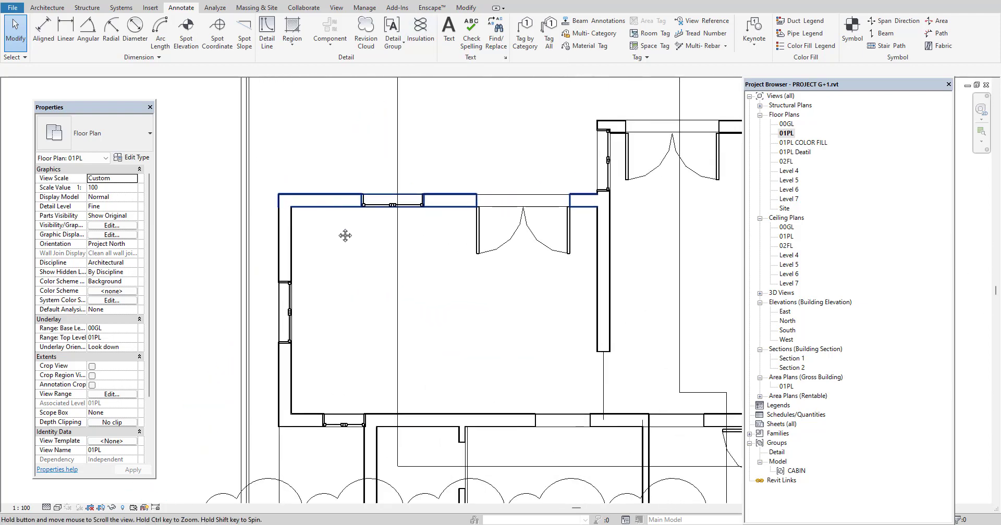
scroll(337, 249, up, 1)
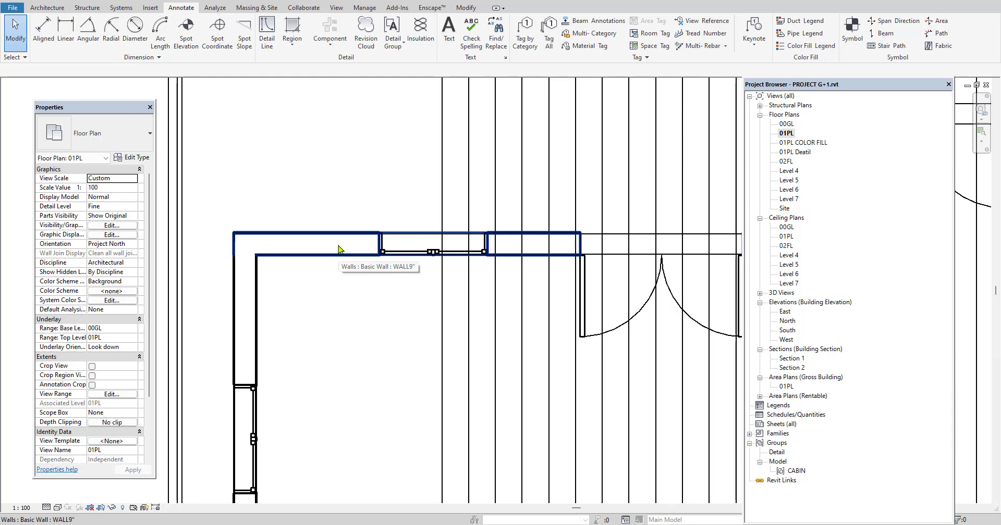
click(338, 249)
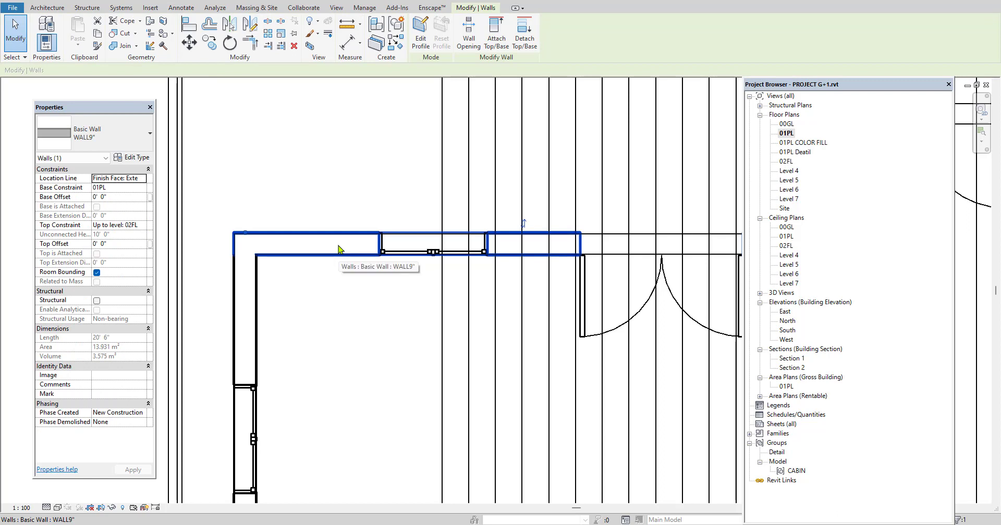
scroll(270, 247, up, 1)
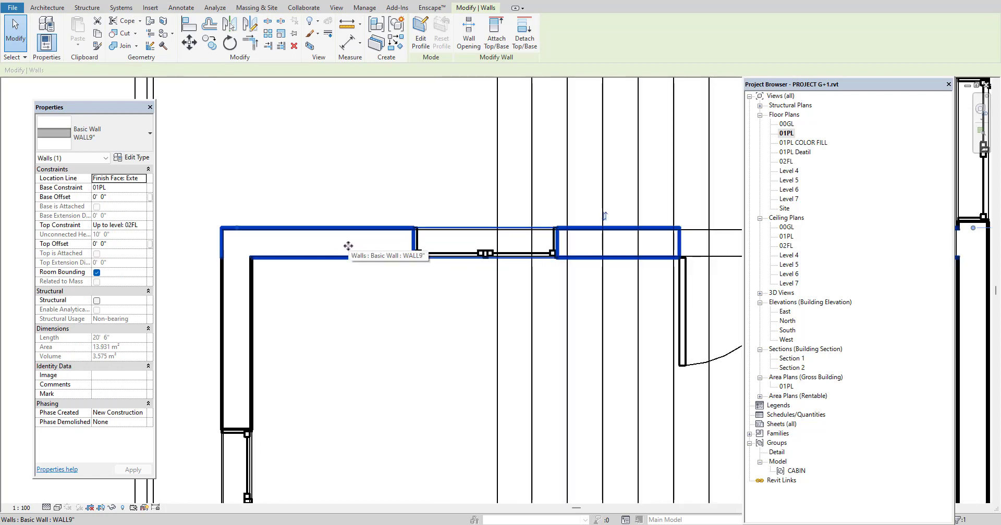
scroll(292, 247, up, 3)
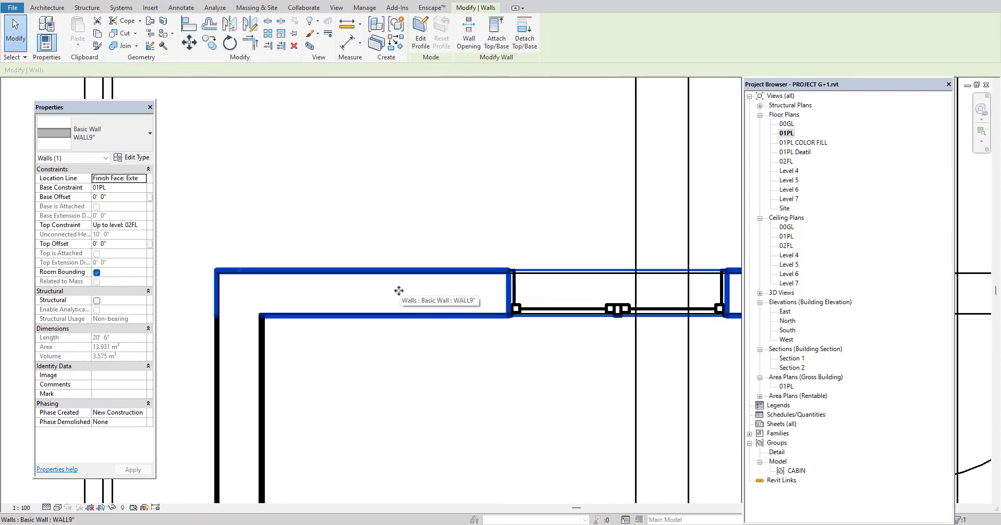
click(393, 214)
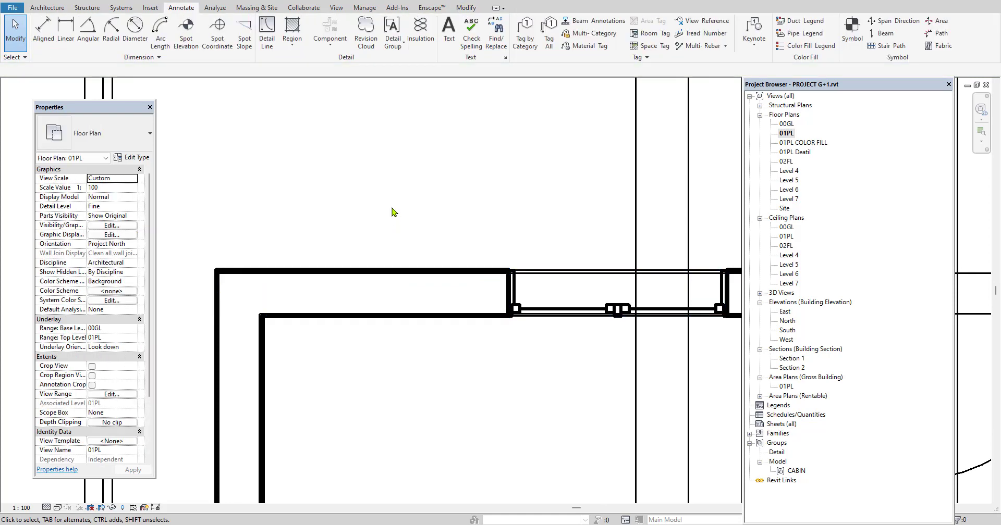
click(420, 34)
click(239, 293)
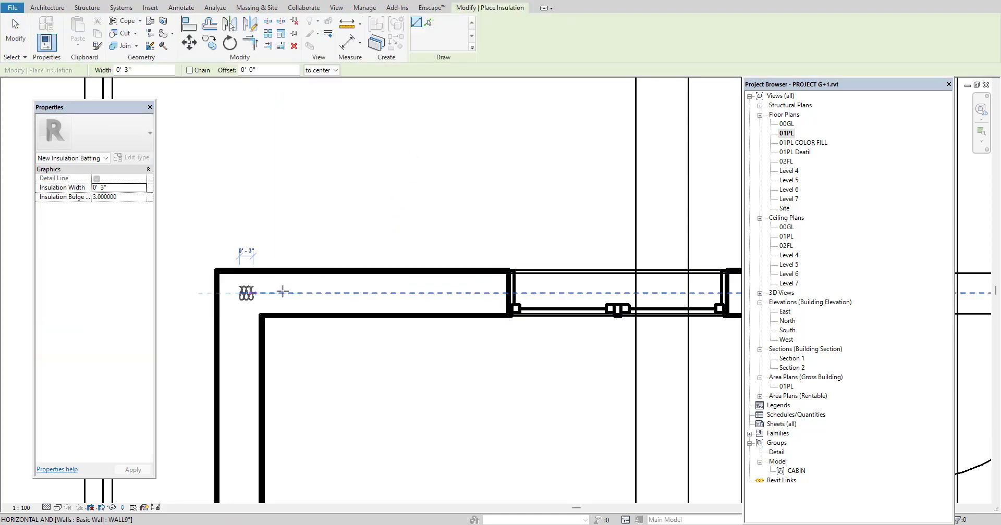
click(486, 293)
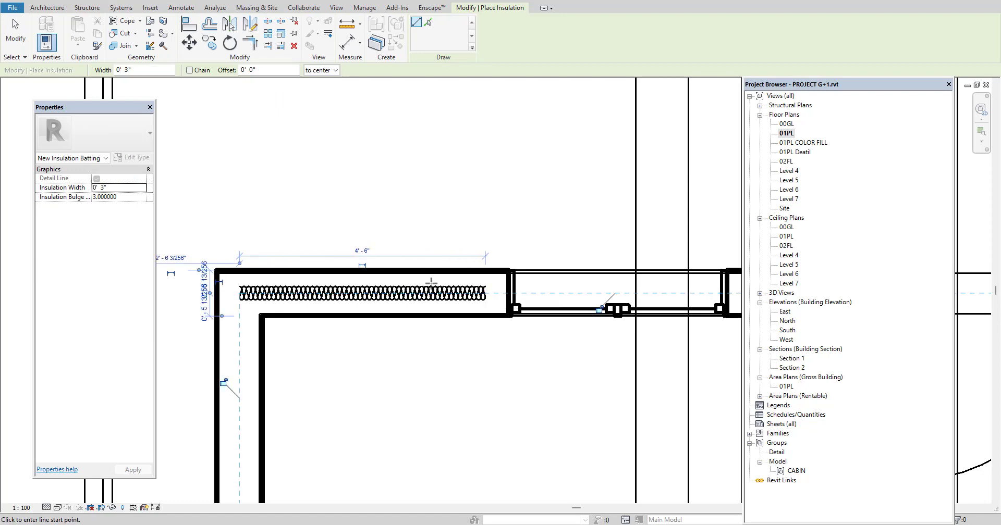
right_click(356, 164)
click(378, 172)
right_click(374, 169)
click(411, 177)
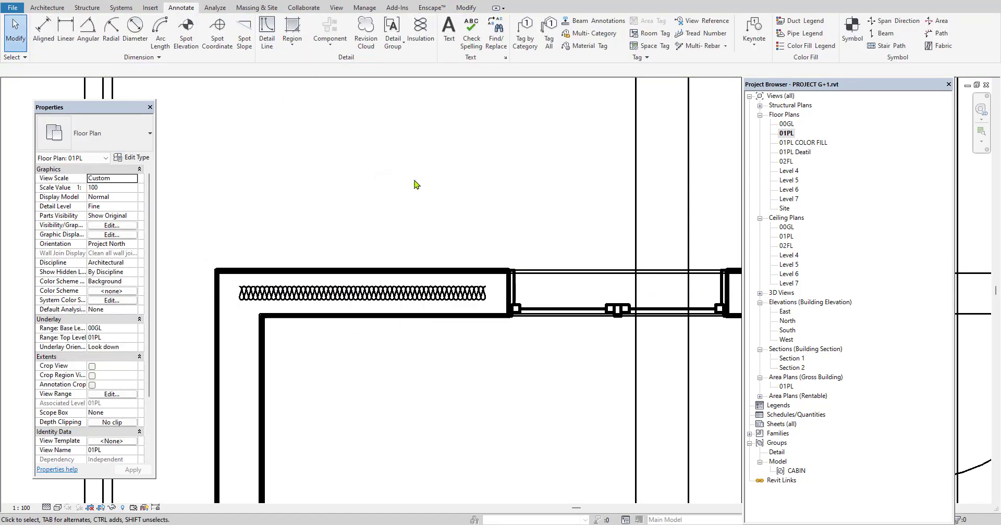
Start a 2.5mm Arial text note above the insulated wall with a one-segment leader pointing to it
click(449, 33)
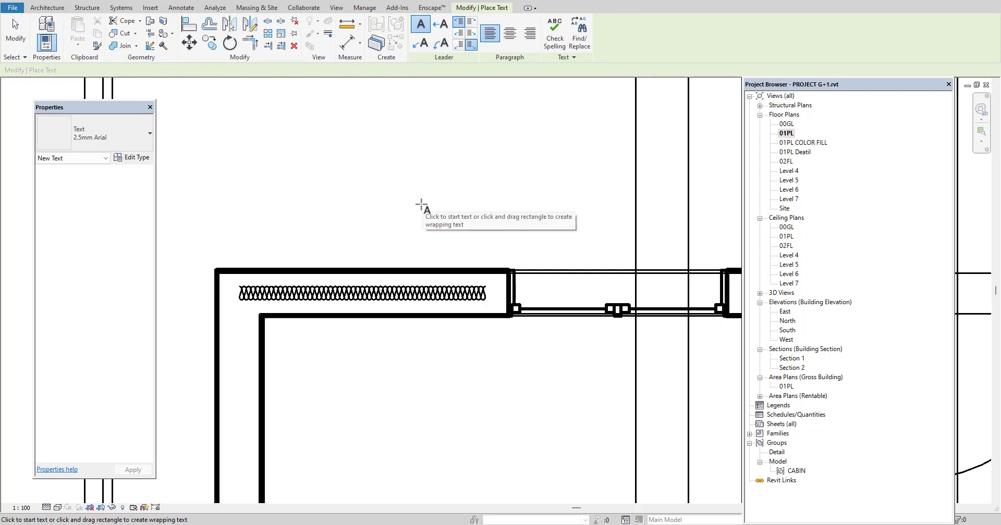
scroll(391, 291, down, 3)
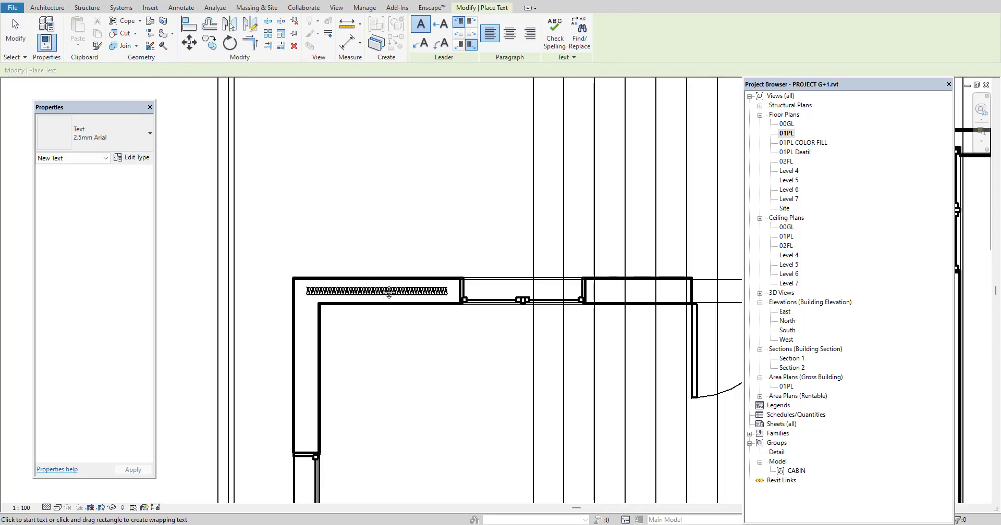
middle_drag(389, 293, 344, 218)
middle_drag(310, 284, 373, 384)
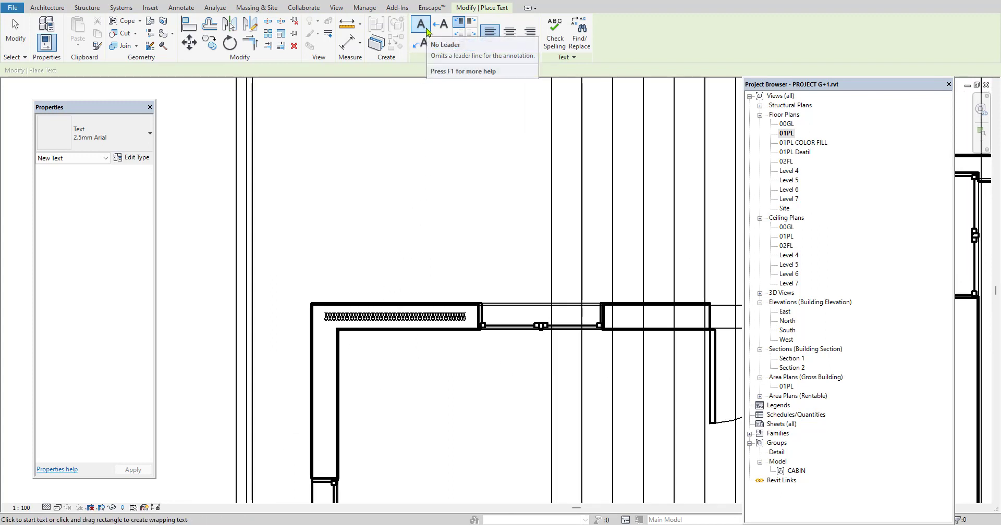
click(388, 306)
click(408, 230)
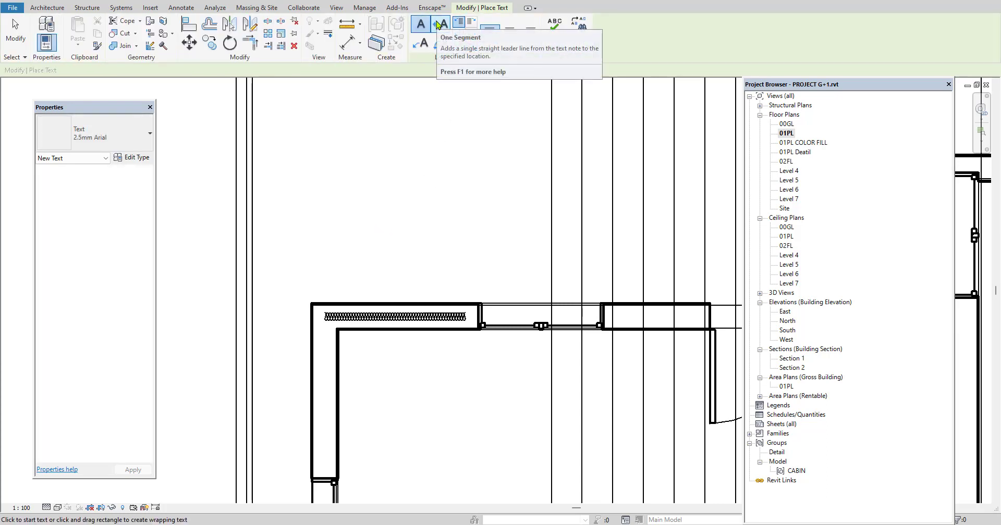
click(438, 23)
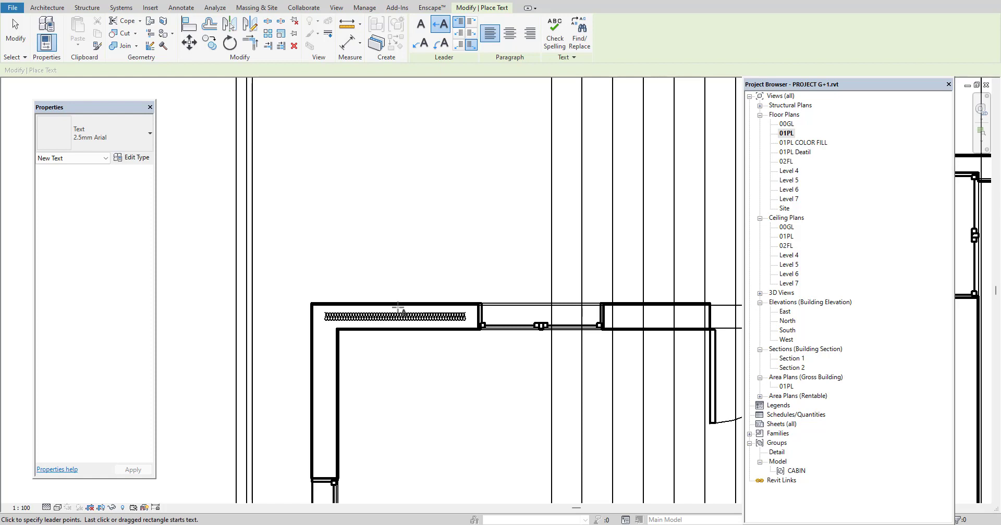
click(398, 309)
click(398, 211)
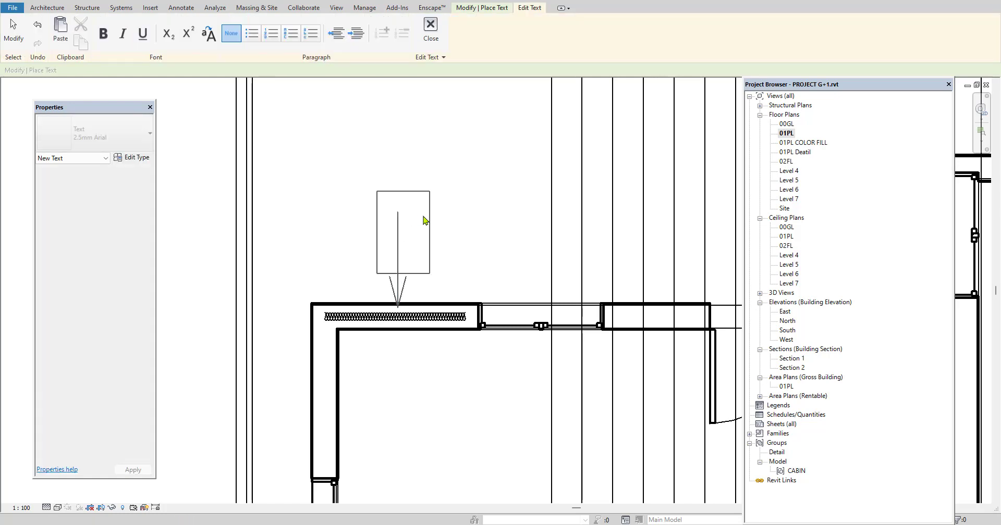
Enter wall9"=thermal res as the leader note's text and finish the note
text(wal)
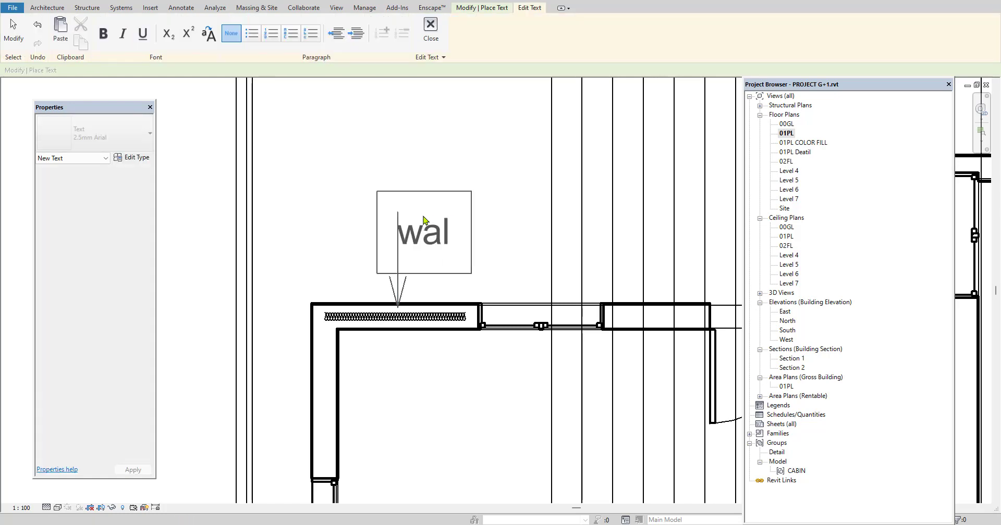
text(l9")
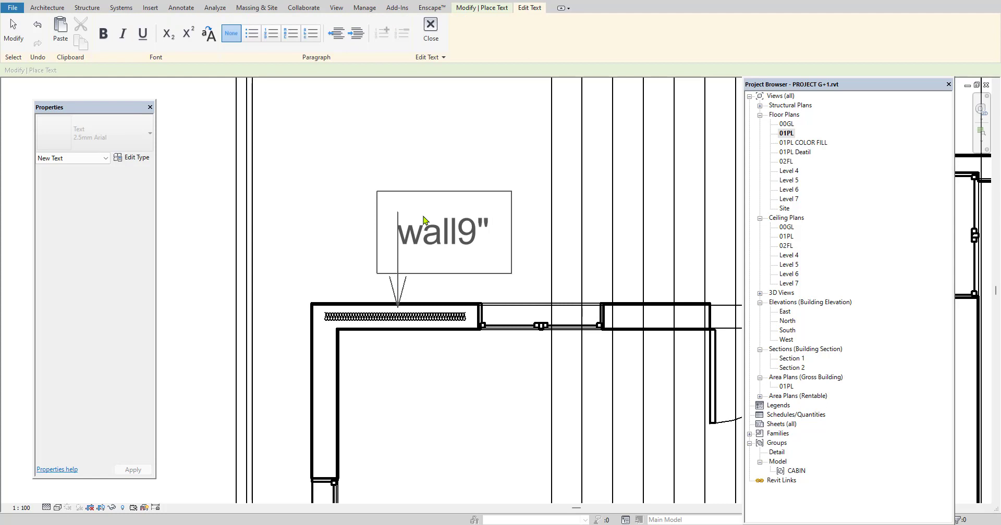
text(=)
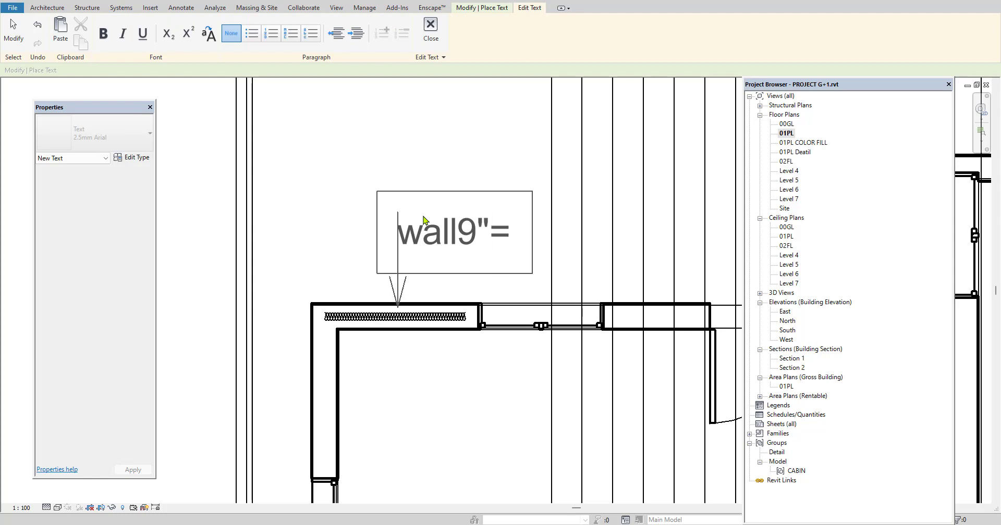
text(thermal)
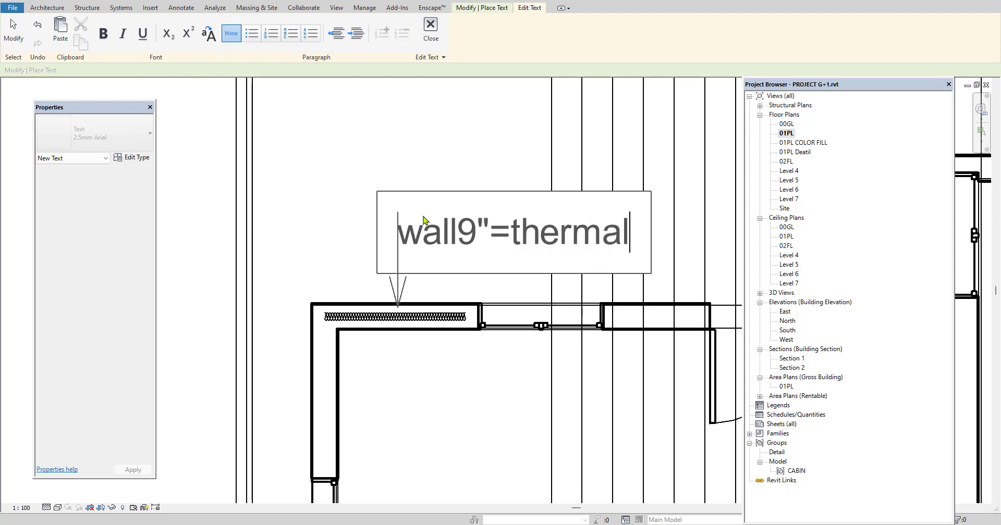
text( res)
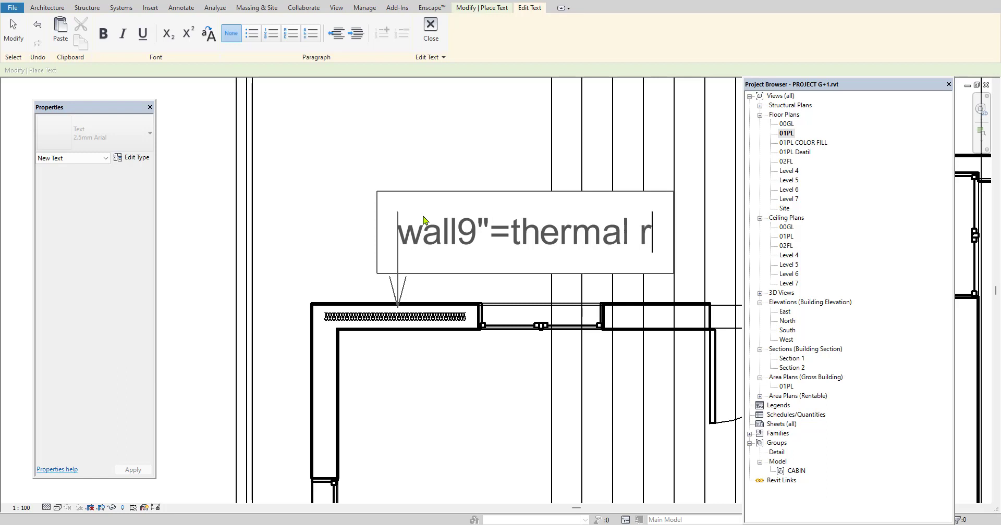
key(BackSpace)
text(es)
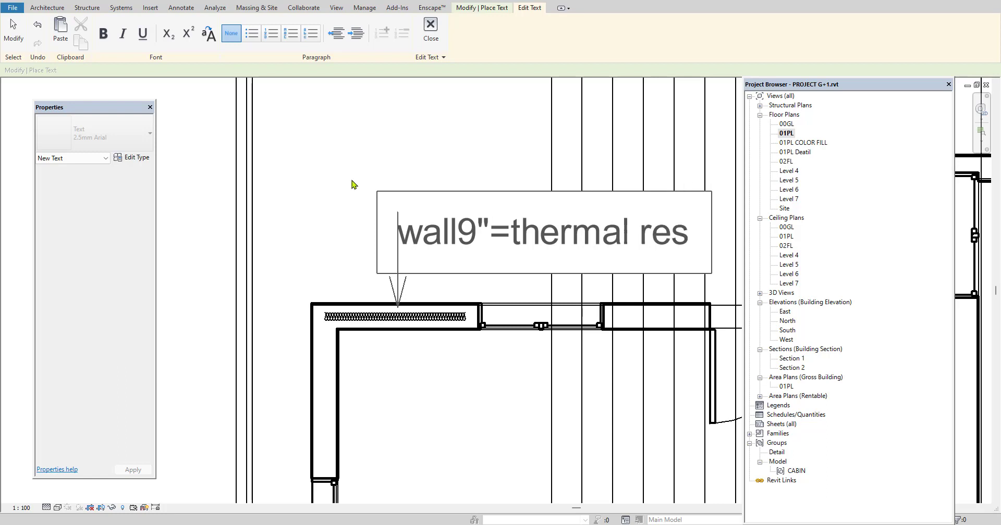
click(349, 151)
Set new text notes to have no leader and end the Text command
scroll(402, 266, down, 2)
middle_drag(463, 280, 402, 273)
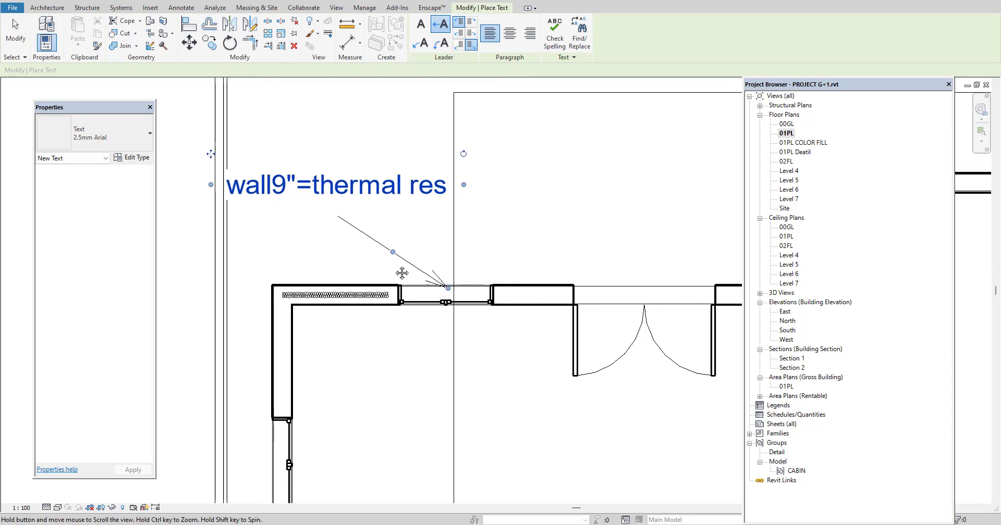
scroll(402, 273, down, 4)
middle_drag(509, 322, 454, 211)
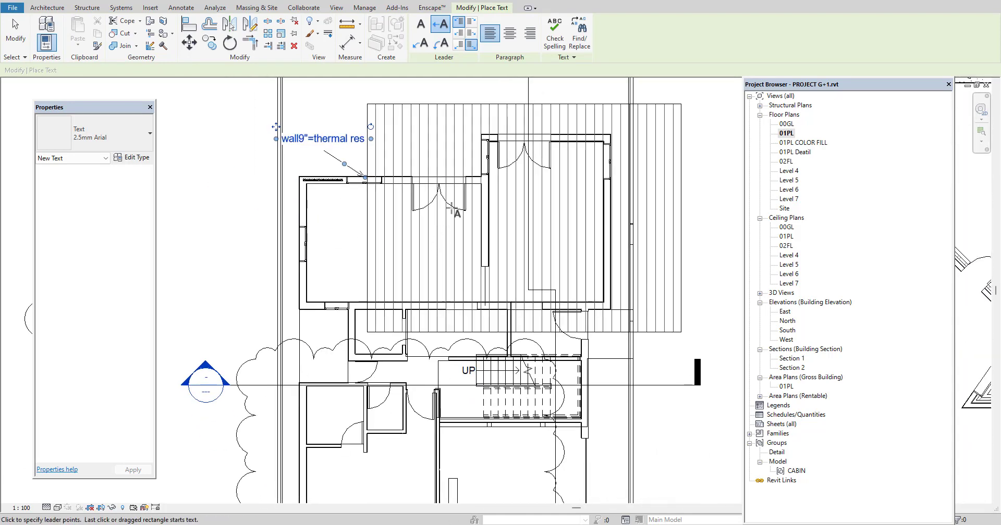
click(420, 24)
middle_drag(483, 442, 500, 301)
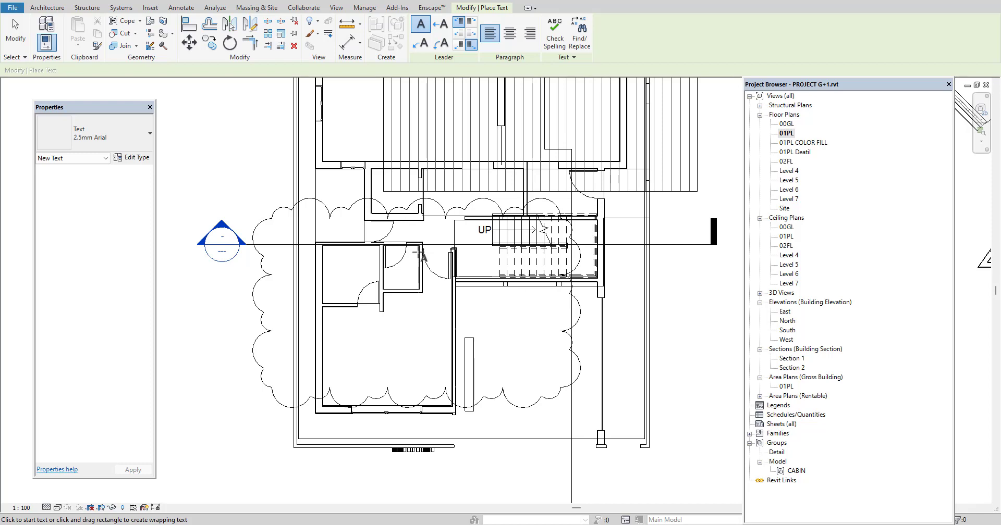
scroll(391, 346, up, 3)
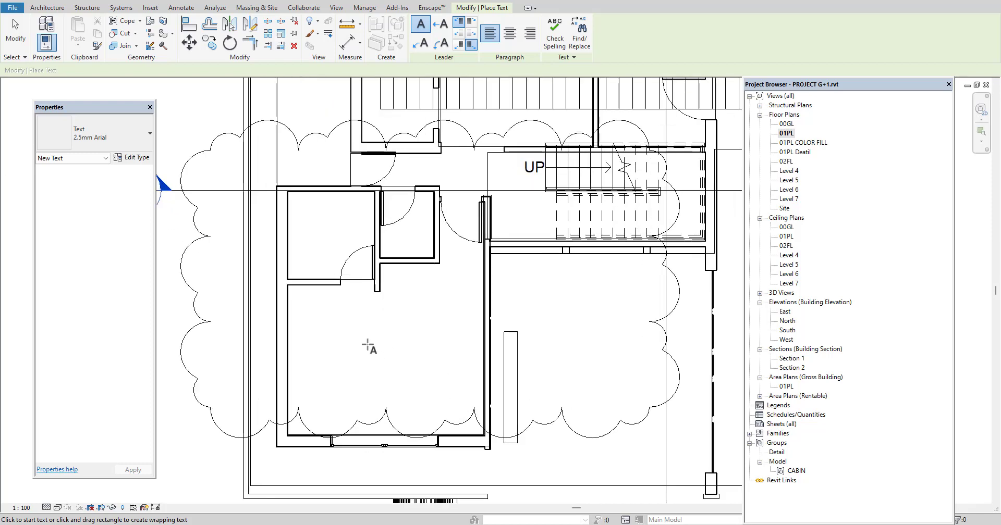
scroll(368, 348, down, 2)
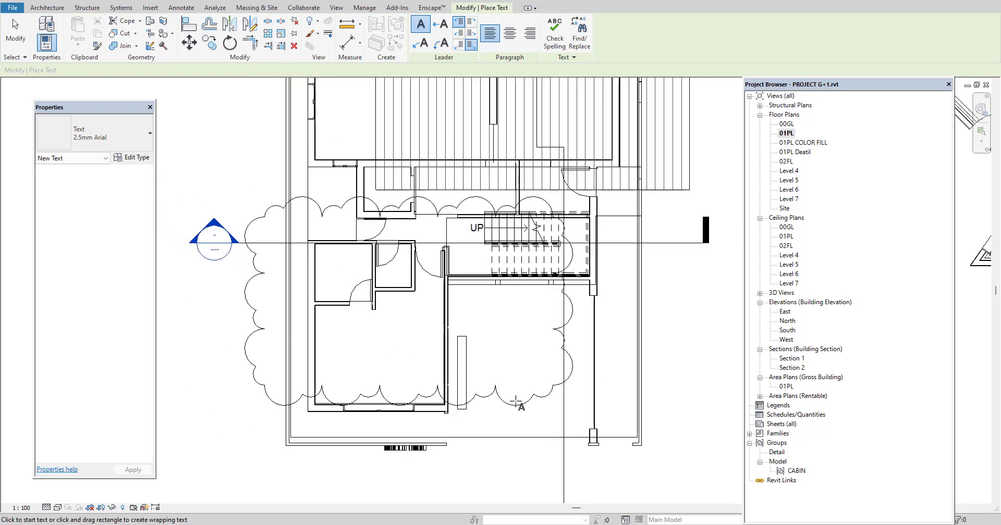
key(Escape)
right_click(230, 135)
click(249, 150)
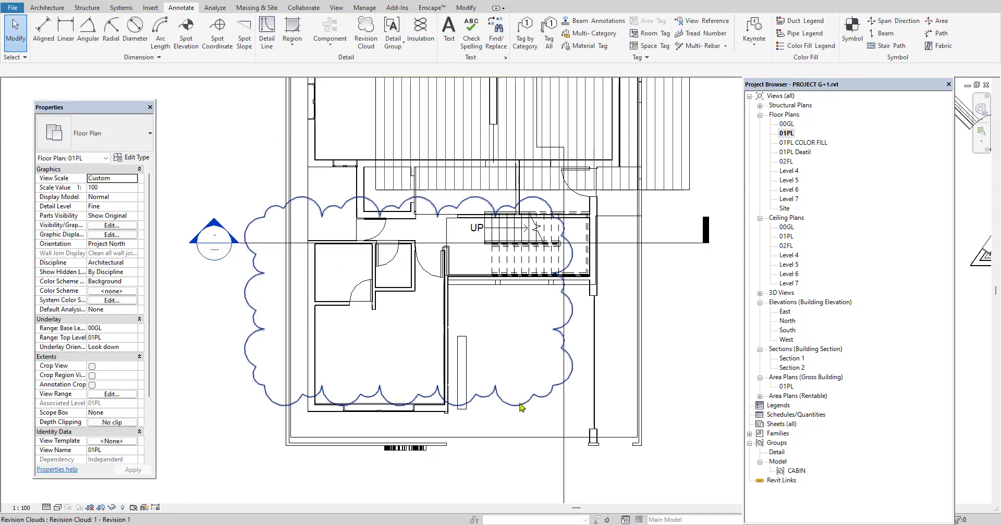
Delete the revision cloud around the lower rooms and the Vertical filled region over the upper rooms
click(519, 406)
key(Delete)
middle_drag(482, 194, 496, 248)
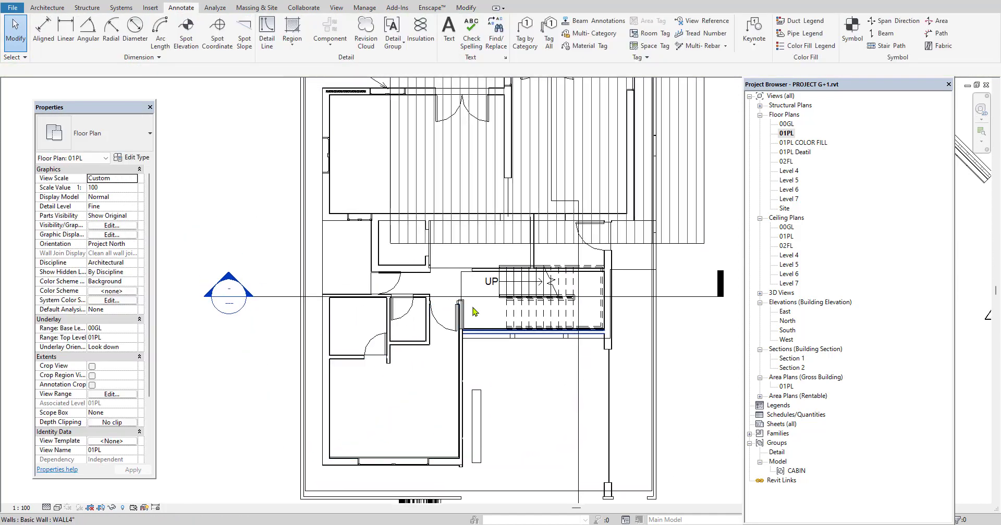
click(498, 245)
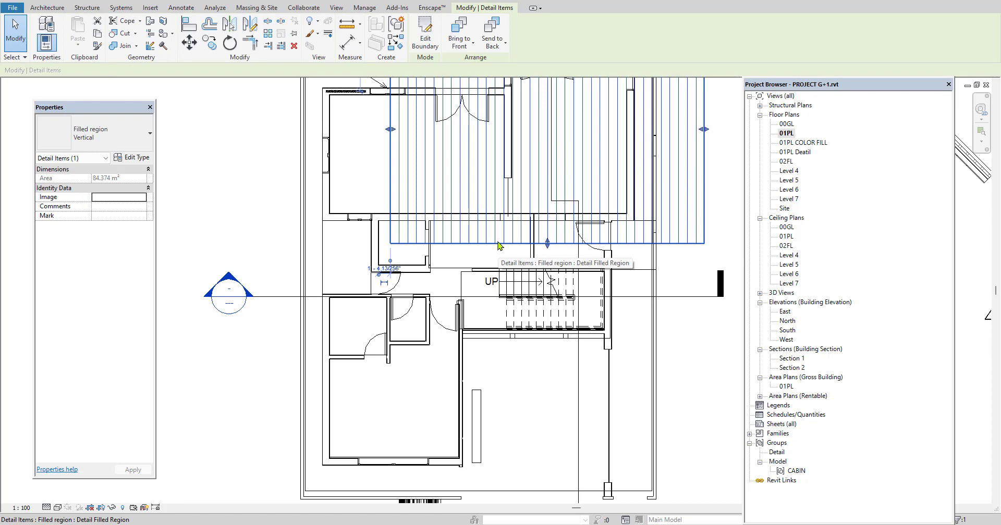
key(Delete)
Place a 2.5mm Arial text note reading KITCHEN, without a leader, in the middle of the upper-left room
scroll(495, 250, down, 2)
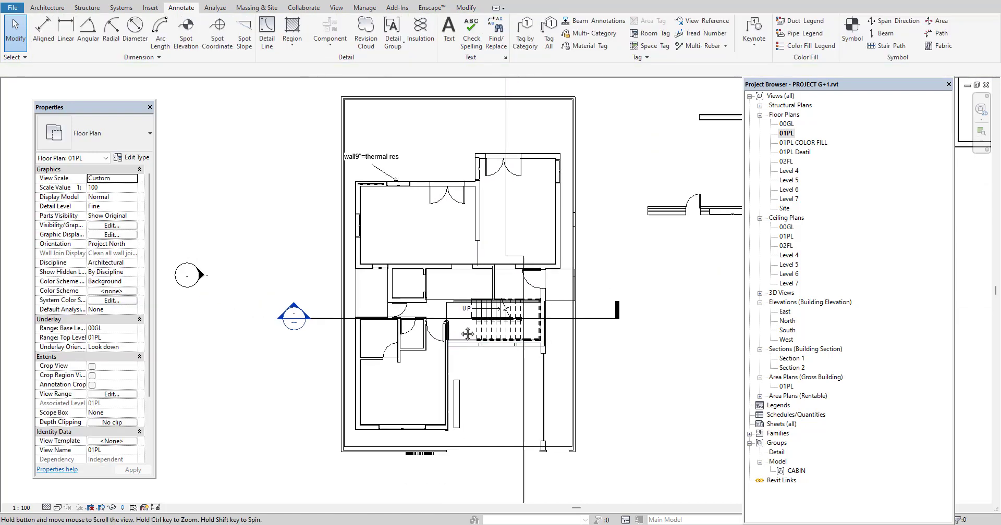
click(448, 34)
scroll(419, 204, up, 2)
click(377, 214)
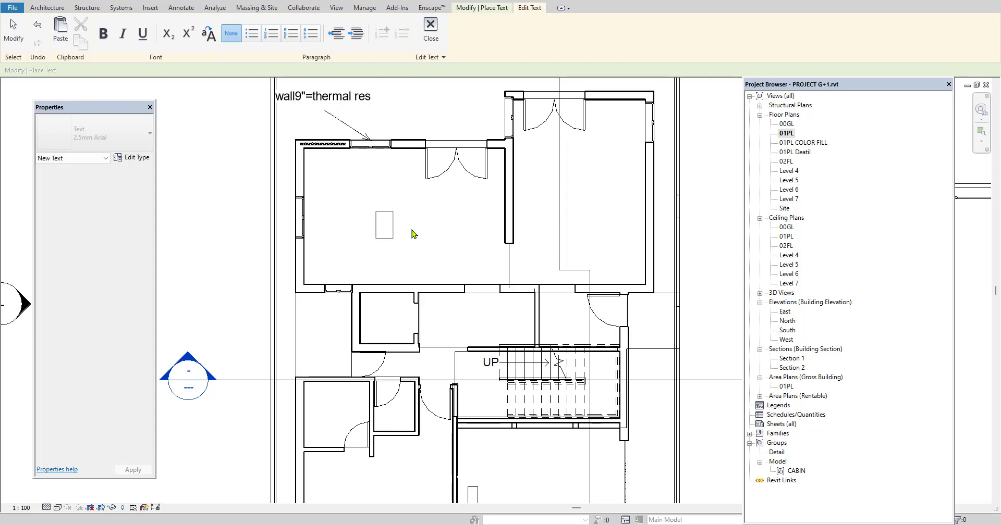
text(kitchen)
key(BackSpace)
key(BackSpace)
key(BackSpace)
text(HEN)
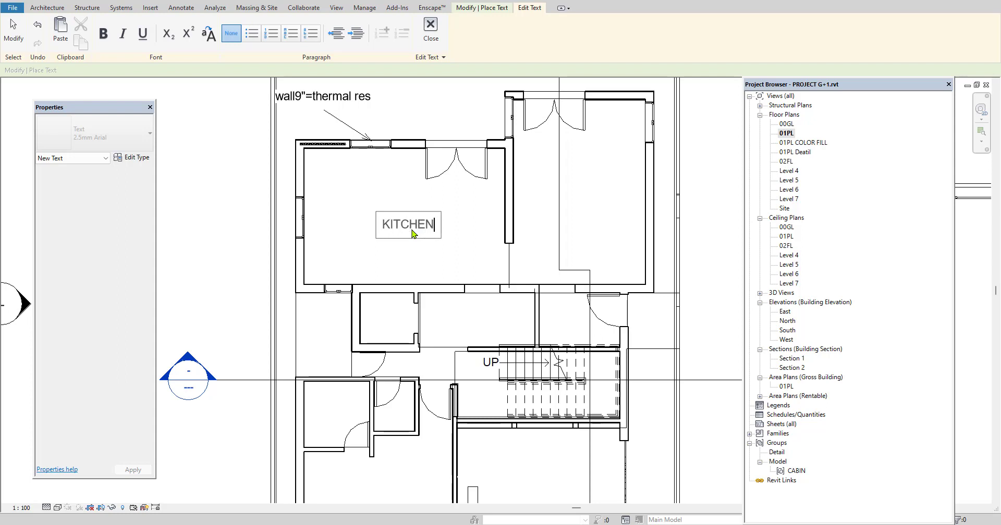
click(218, 242)
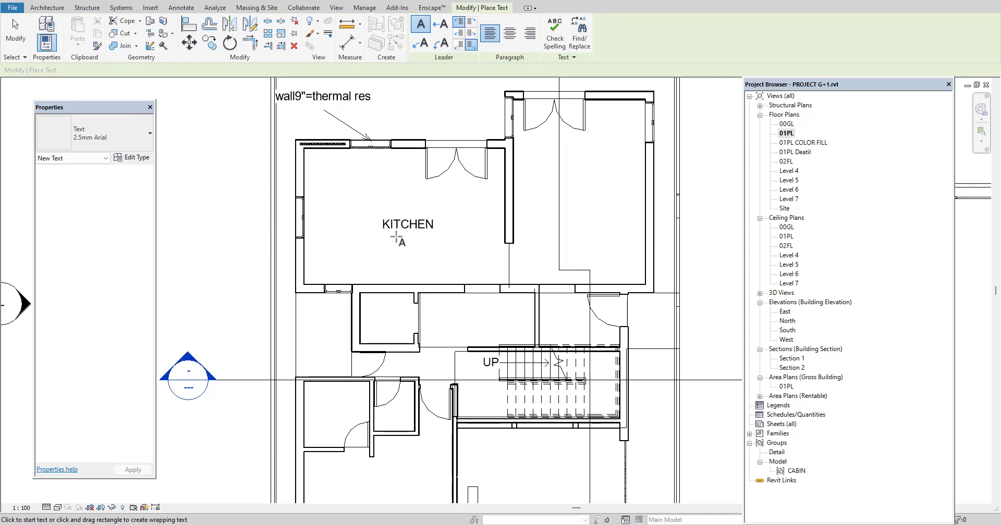
key(Escape)
Change the KITCHEN text note's type to 5mm Arial, trying 3.5mm Arial first
click(403, 232)
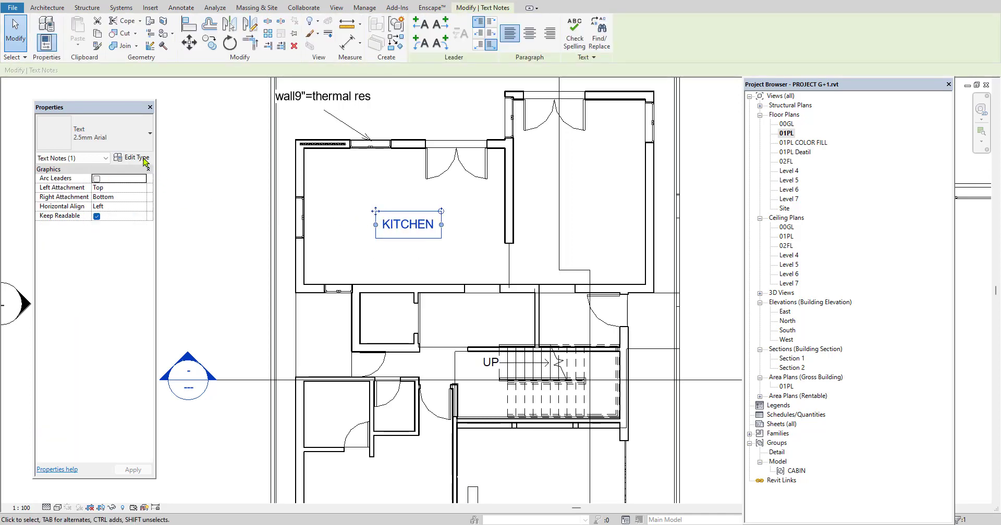
click(120, 137)
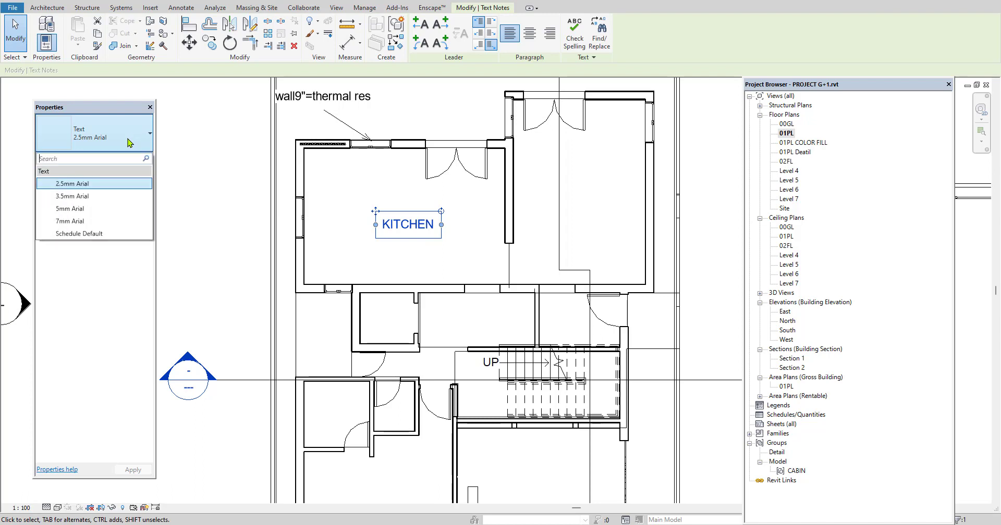
click(98, 197)
click(97, 139)
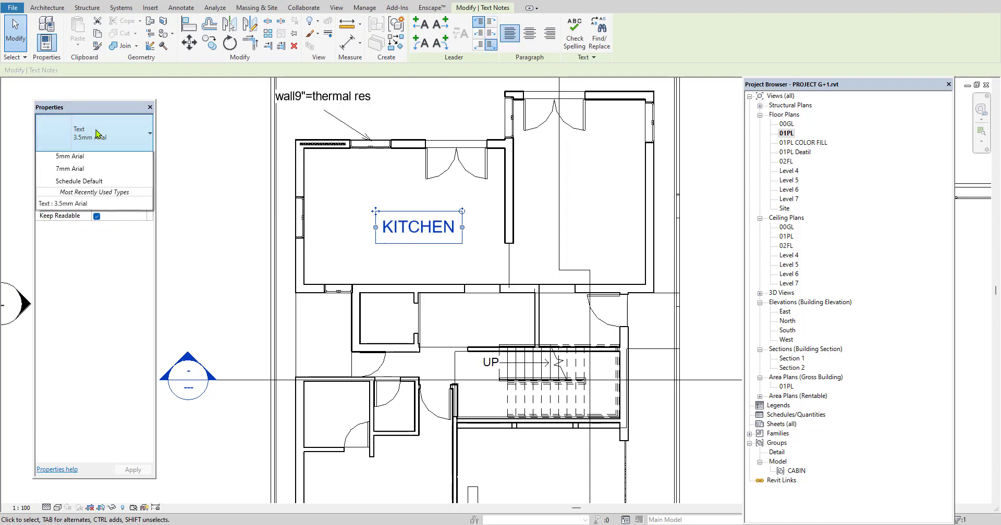
click(89, 206)
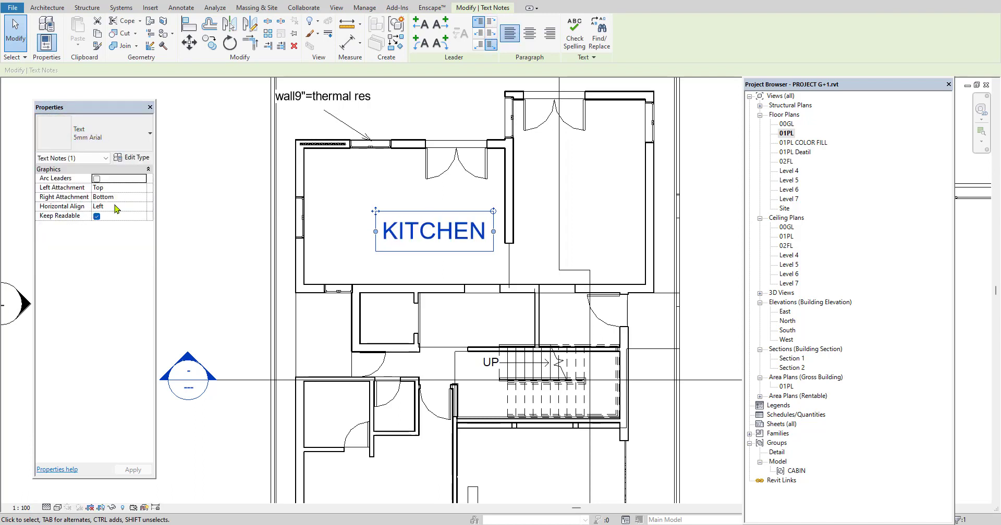
Make the 5mm Arial text type bold in its type properties and deselect the KITCHEN note
click(134, 157)
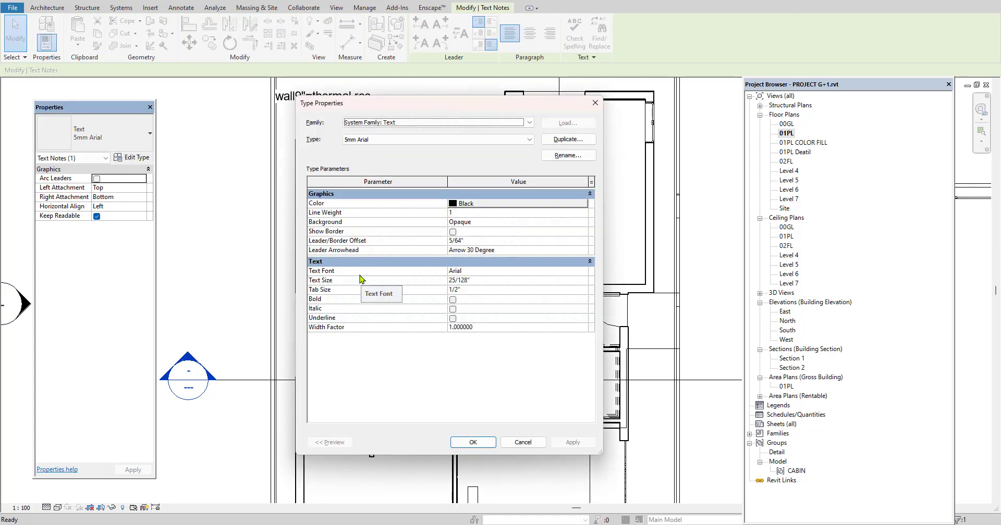
click(453, 300)
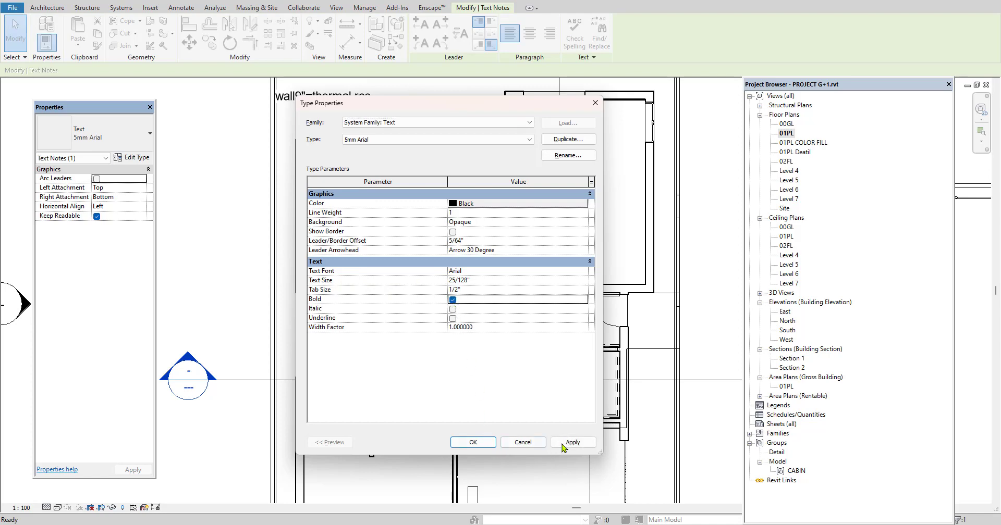
click(472, 442)
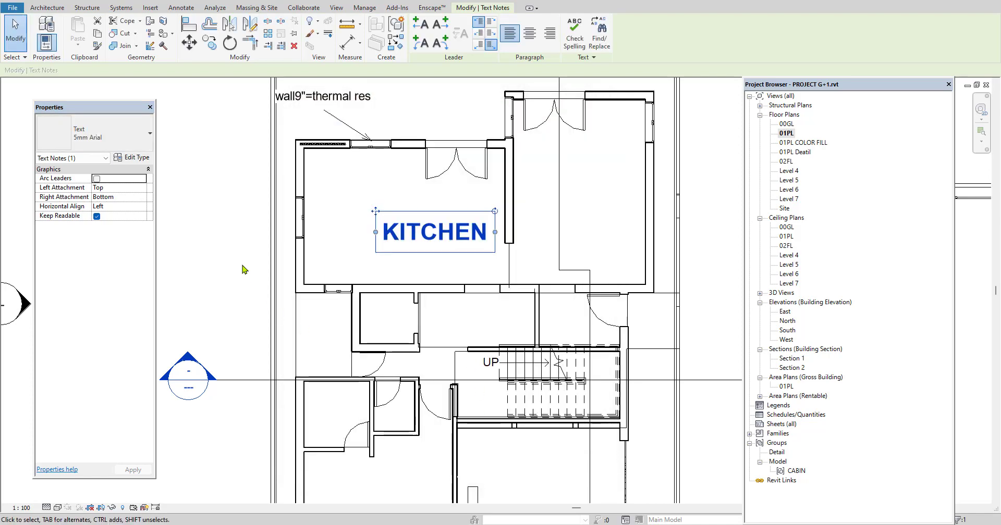
scroll(243, 269, down, 1)
scroll(243, 270, down, 1)
click(643, 311)
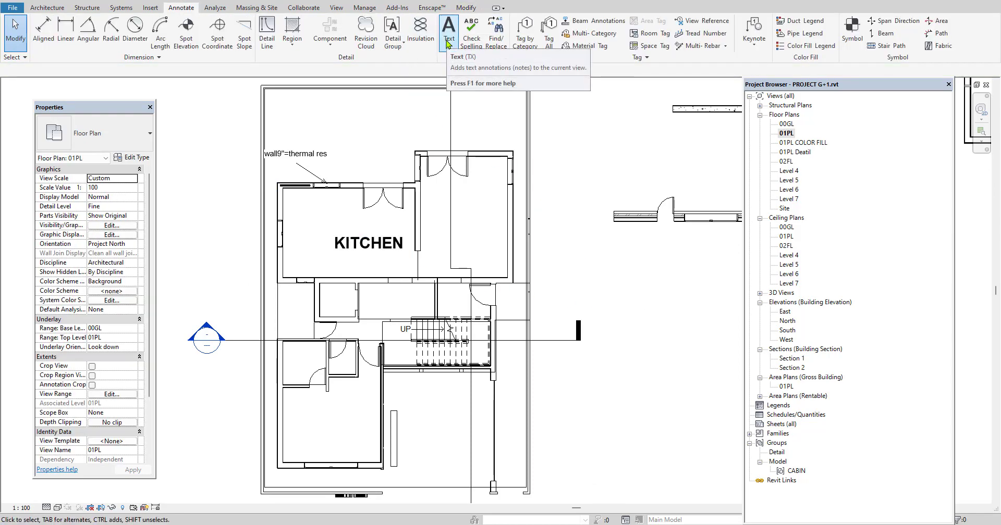
Tag the windows in the kitchen's upper and left walls by category, with horizontal attached-end leaders
middle_drag(436, 245, 465, 280)
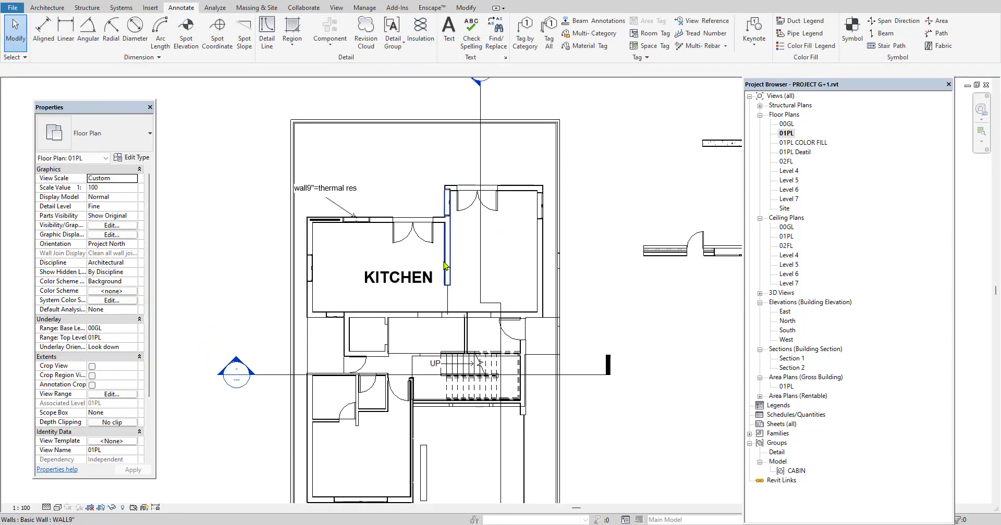
click(521, 41)
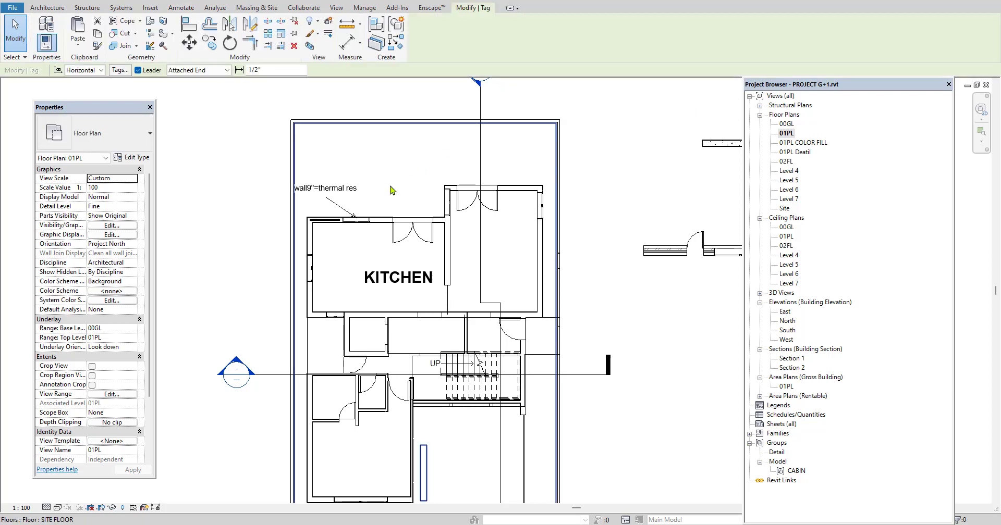
scroll(368, 204, up, 2)
scroll(367, 214, up, 1)
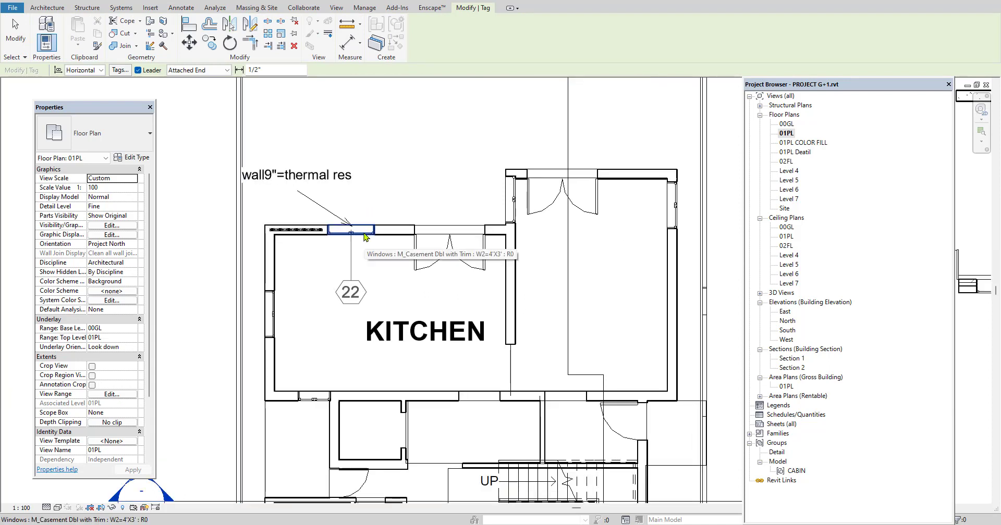
click(365, 237)
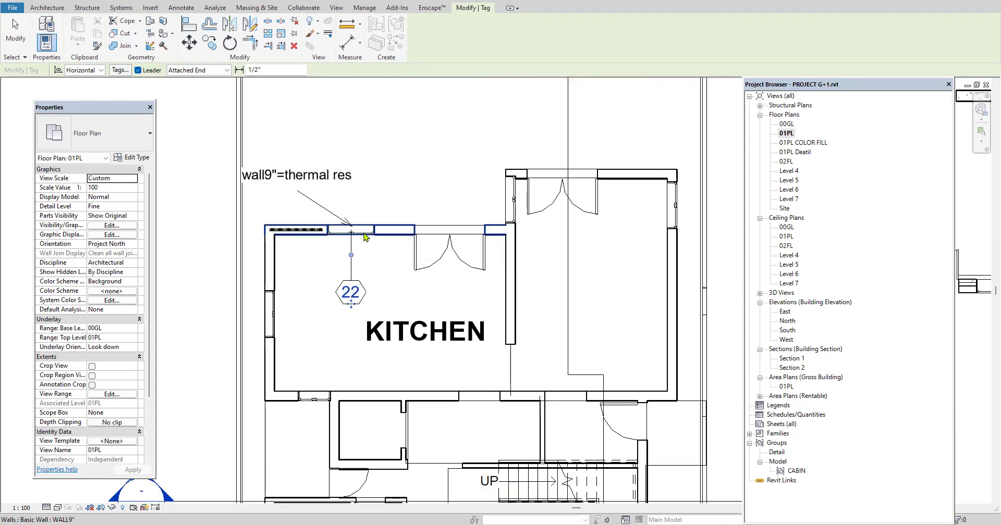
click(276, 314)
Tag the two double-glass doors in the upper walls and the single entrance door above the stairs
scroll(438, 245, down, 3)
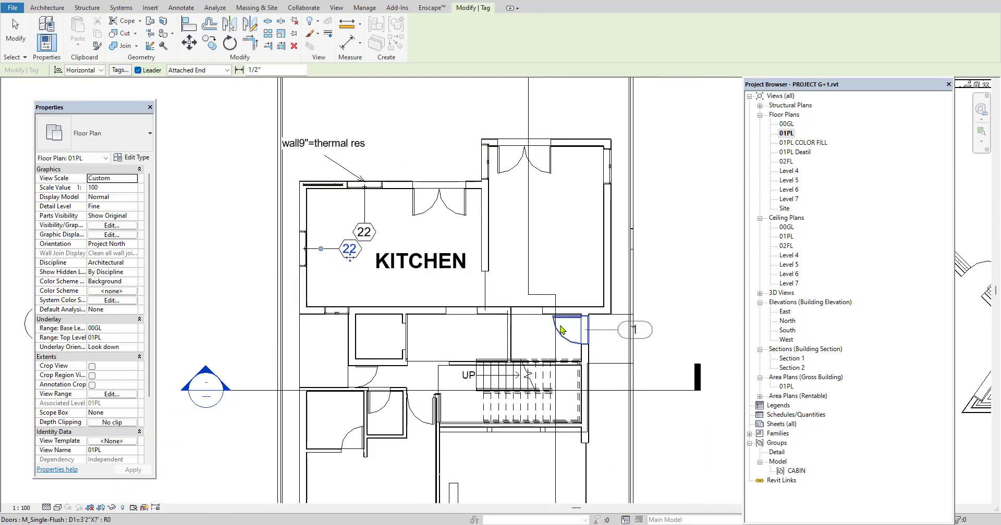
click(542, 175)
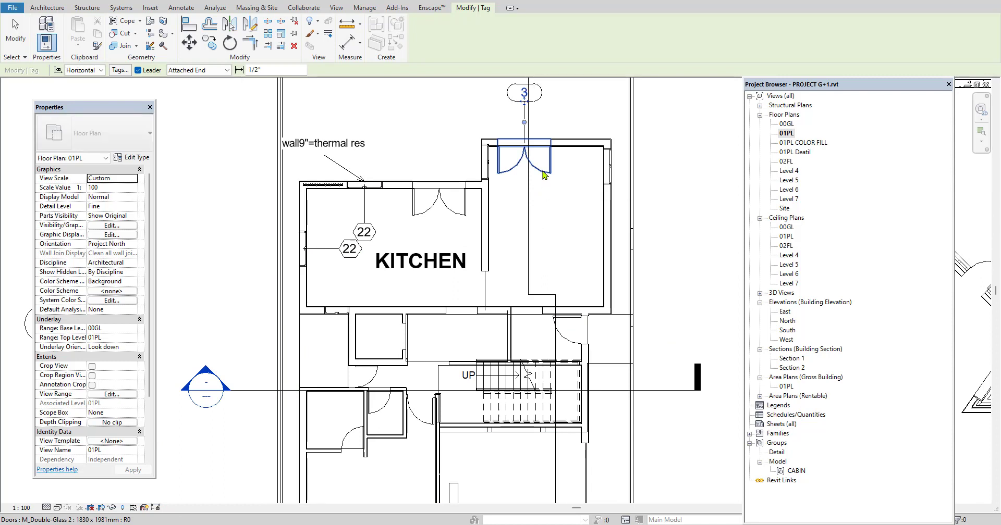
click(448, 194)
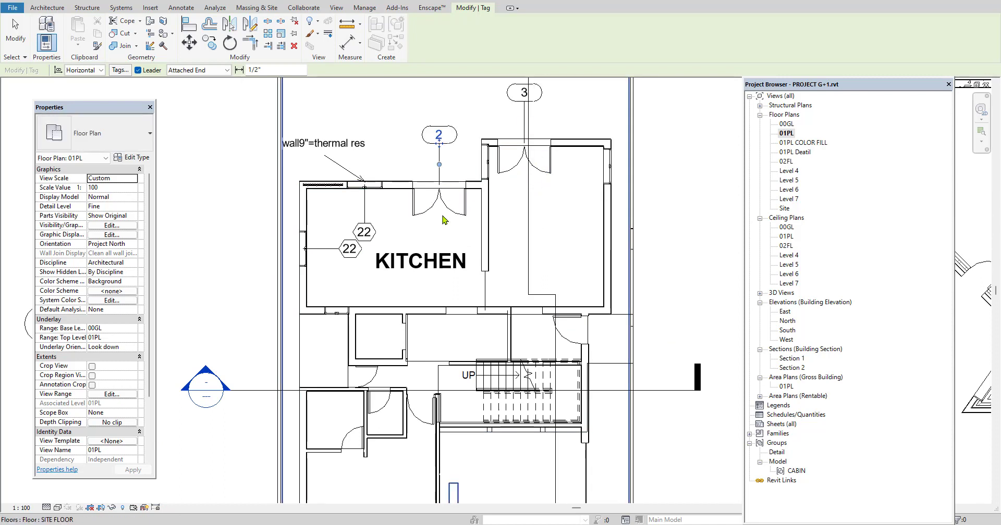
click(562, 338)
Tag the three single doors around the small lower-left rooms and the window in the bottom wall, and end tagging
middle_drag(440, 347, 454, 281)
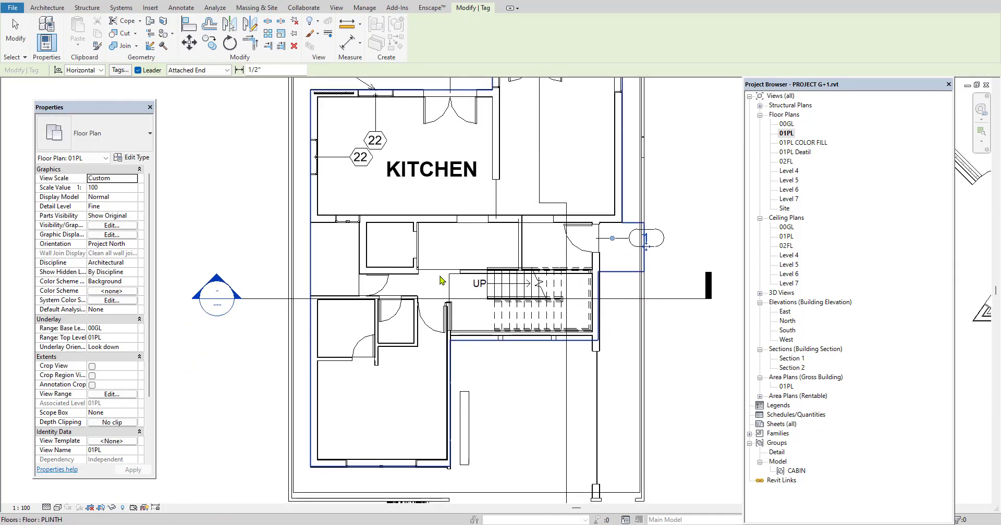
click(432, 328)
click(392, 313)
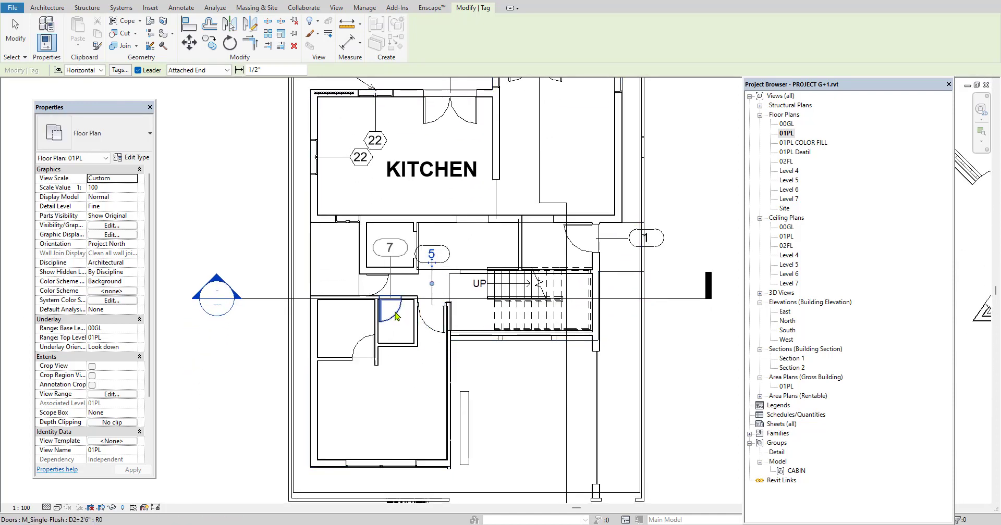
click(375, 349)
middle_drag(408, 446, 398, 359)
click(390, 382)
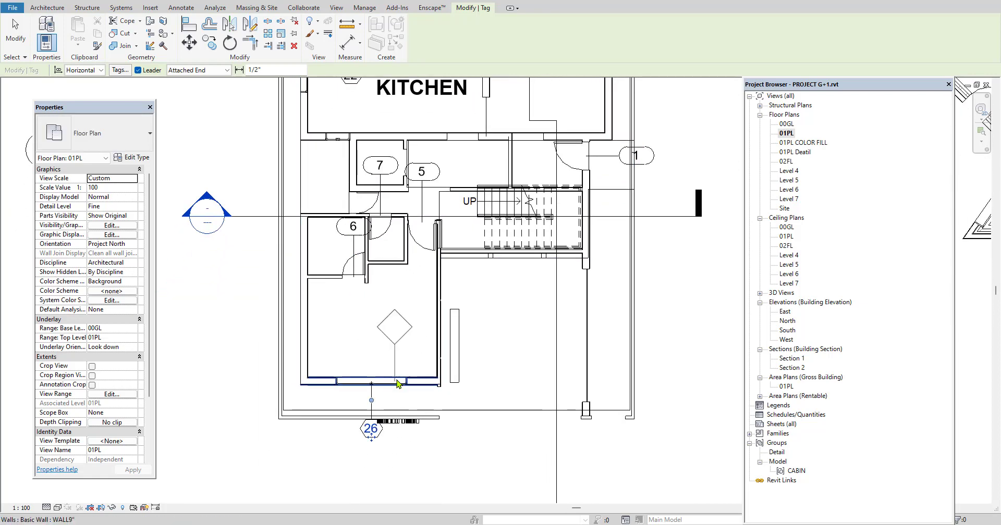
scroll(397, 383, down, 1)
right_click(618, 107)
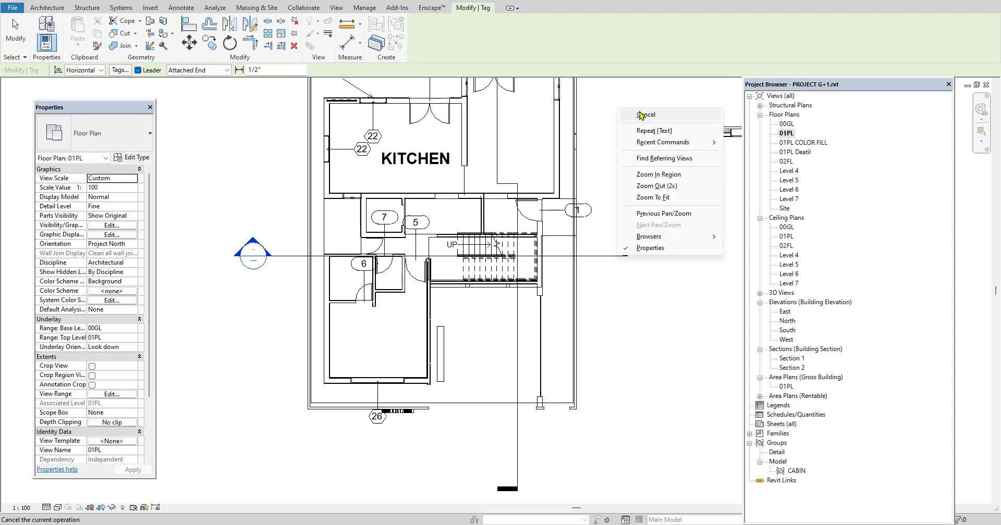
click(643, 114)
Check the upper kitchen window's type and set its tag value to W2, accepting the type parameter change
scroll(375, 156, up, 4)
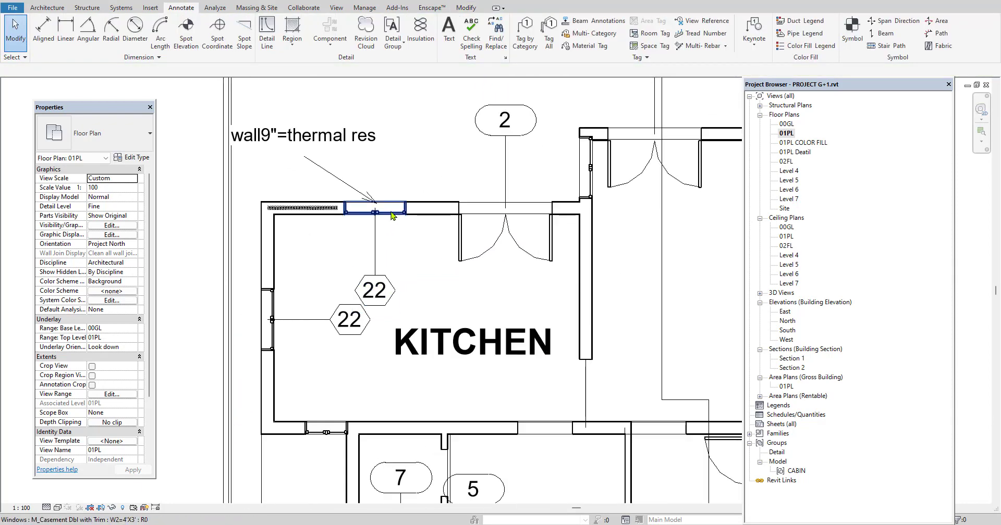
click(392, 215)
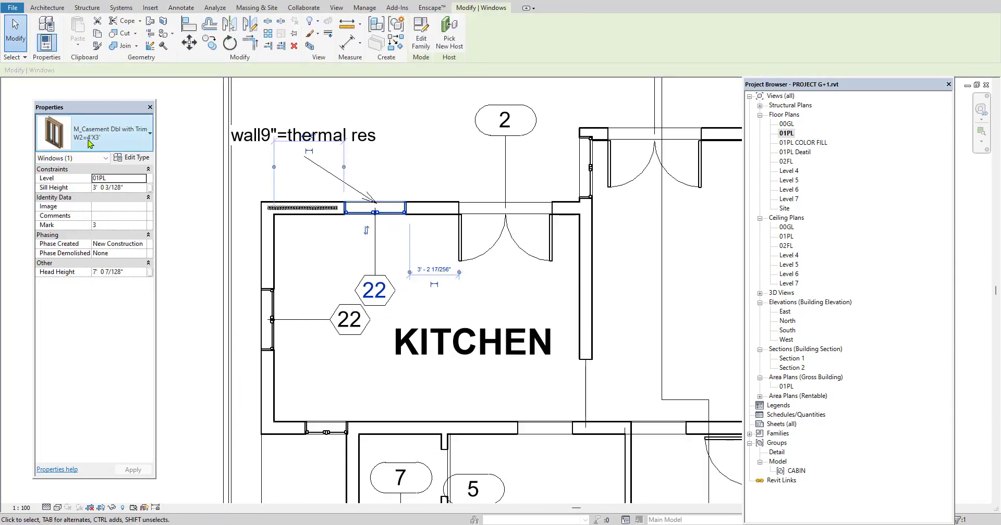
click(178, 187)
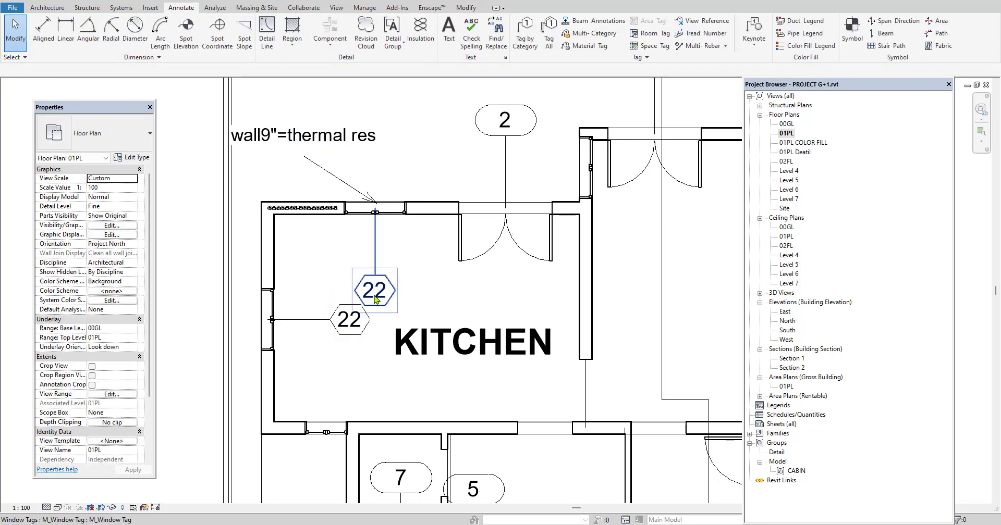
click(376, 298)
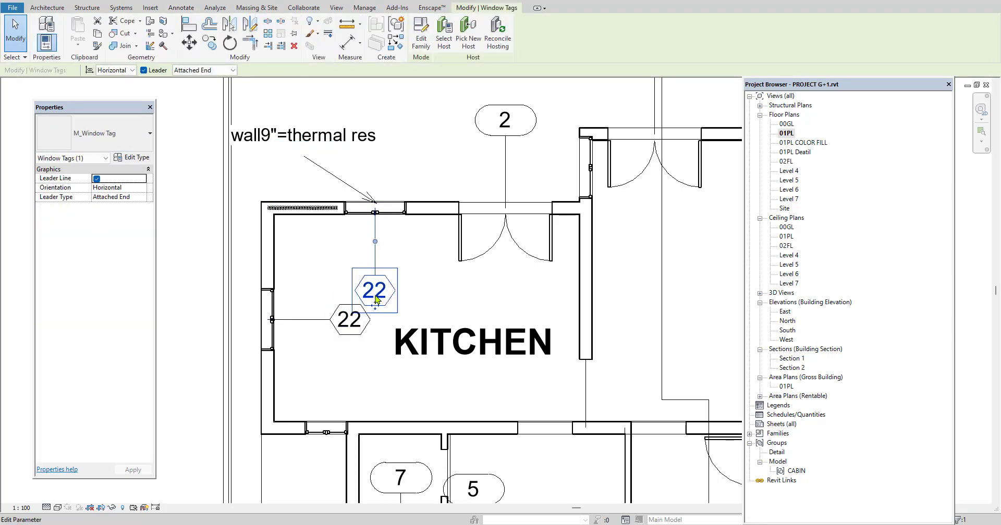
click(378, 292)
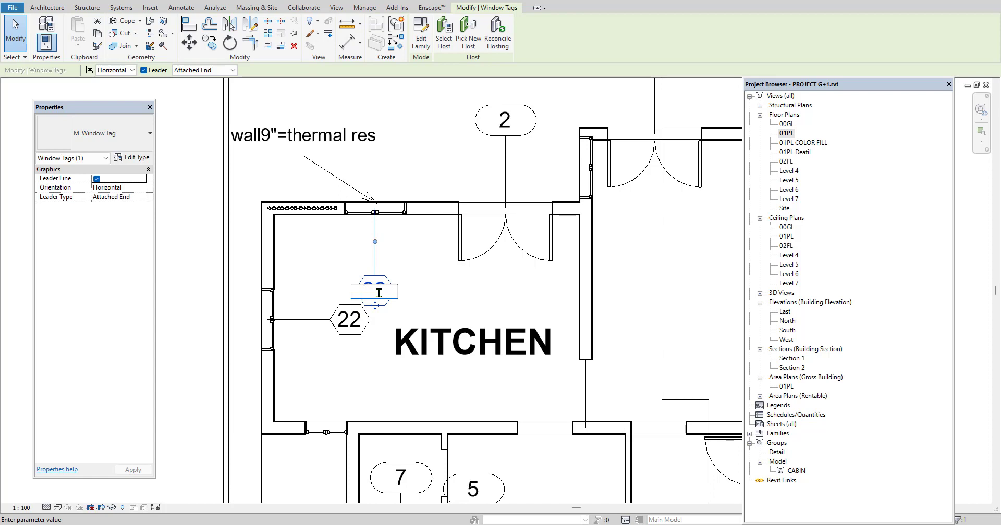
text(W2)
click(409, 162)
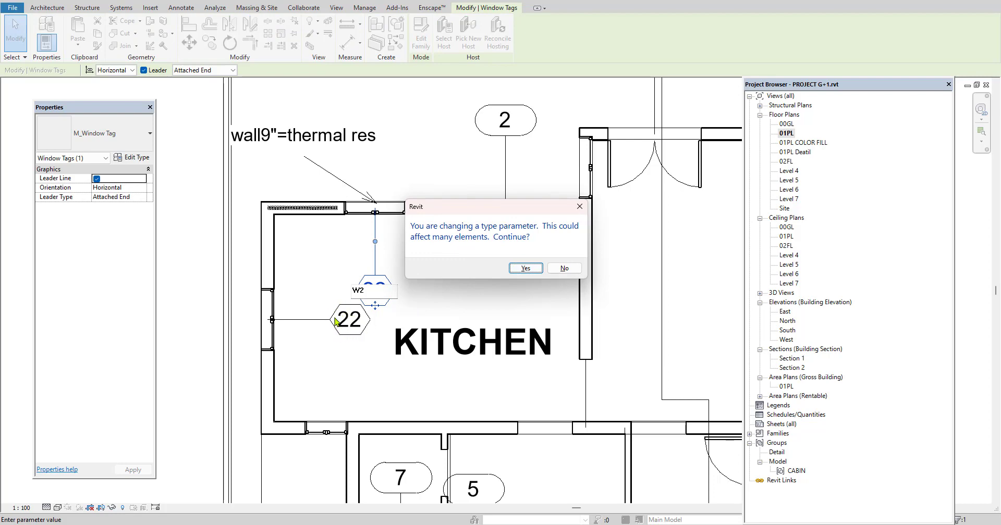
click(521, 271)
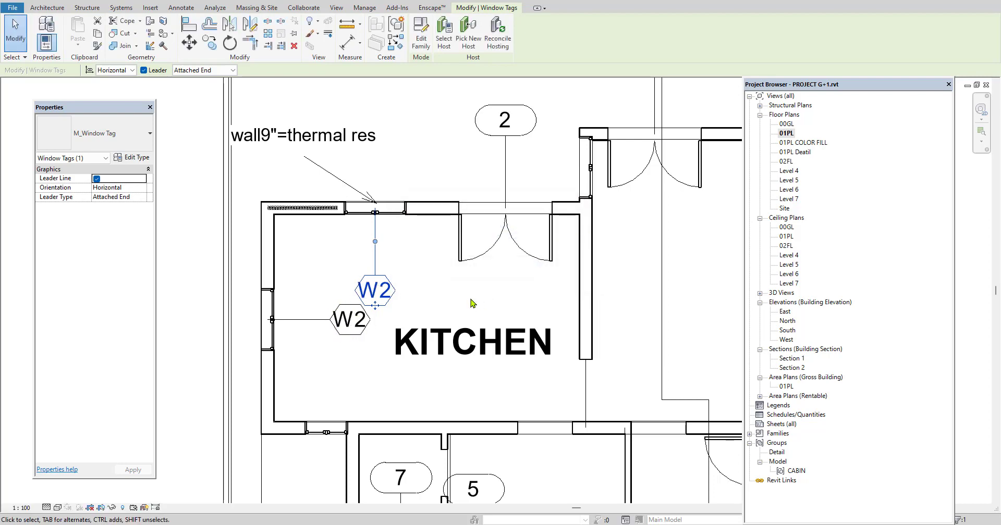
click(471, 304)
Set the kitchen double-glass door's mark to W3 through its tag
scroll(368, 310, down, 2)
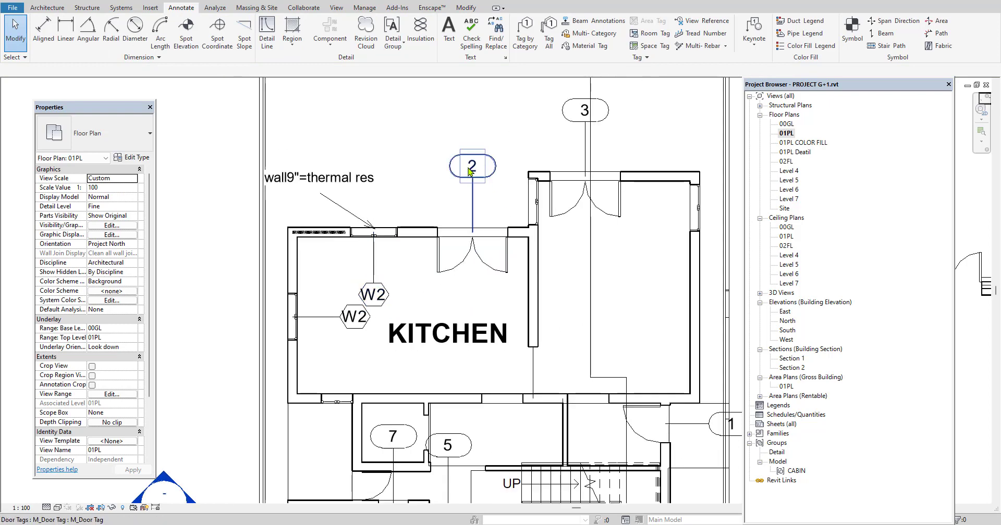
click(472, 199)
key(Escape)
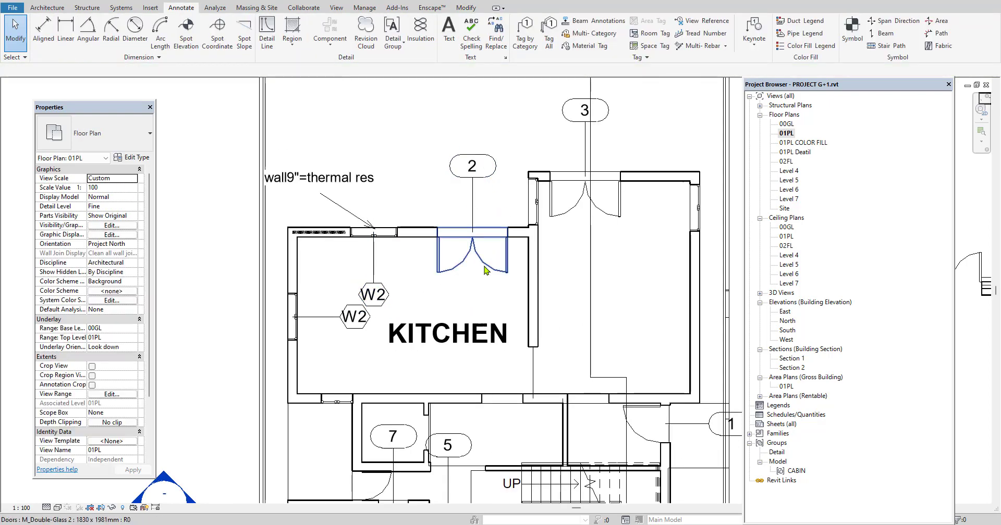
click(488, 263)
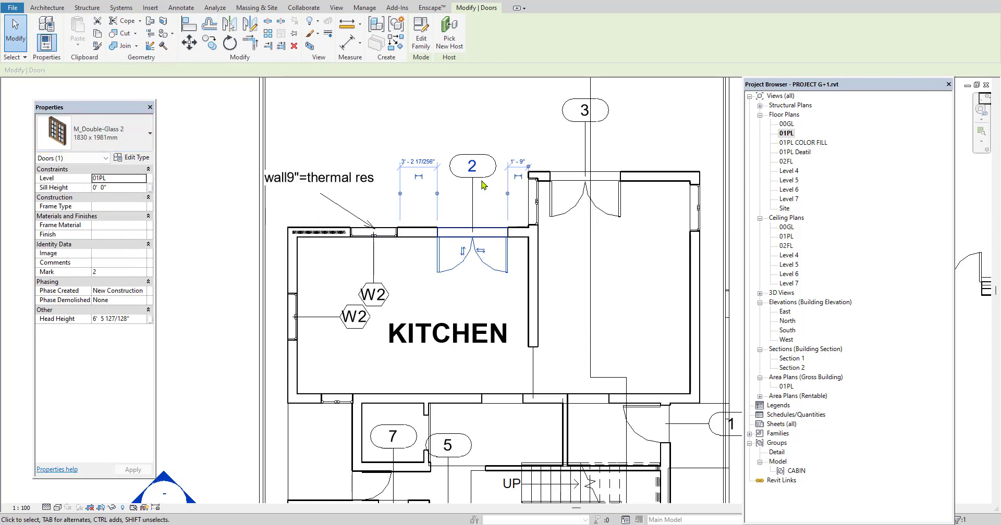
click(472, 166)
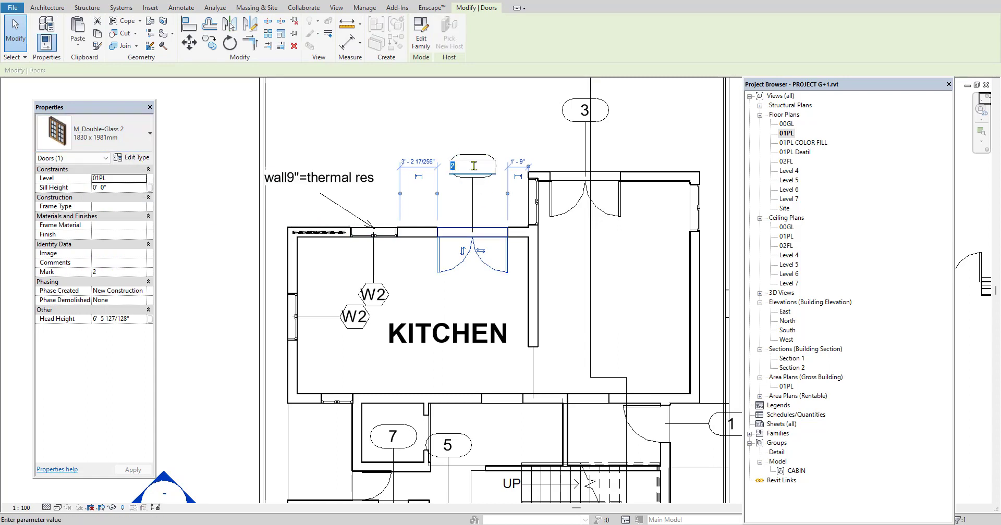
text(W3)
key(Return)
Set the tag value of the double-glass door in the upper-right room to W3
middle_drag(566, 197, 508, 215)
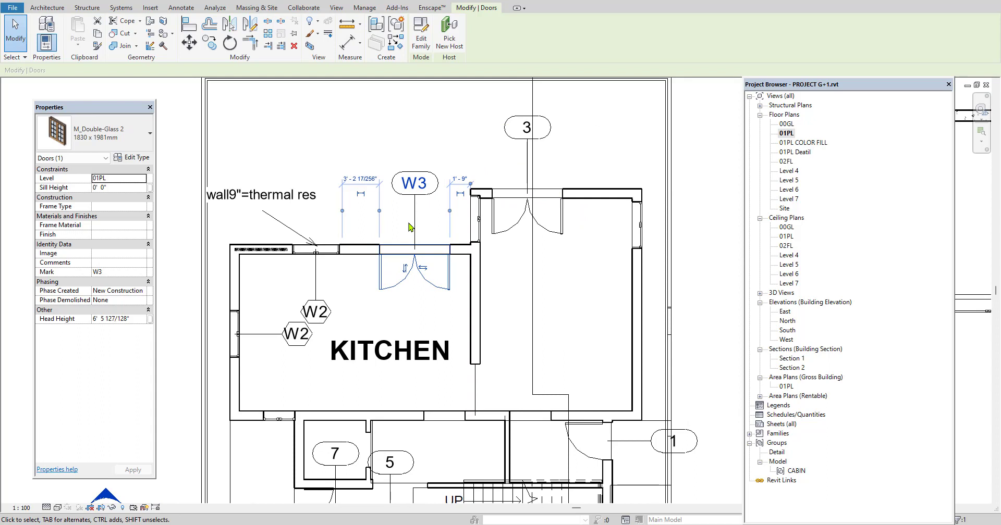
click(527, 133)
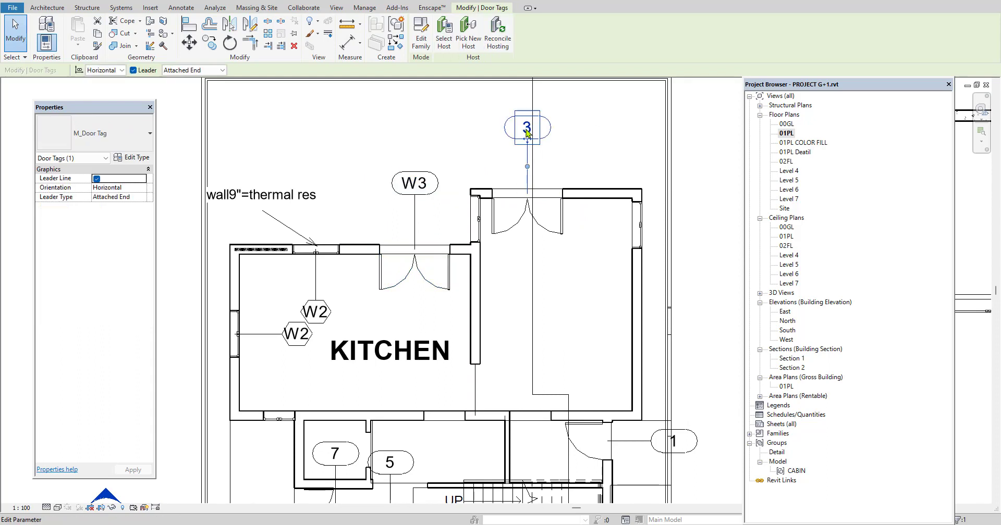
click(526, 129)
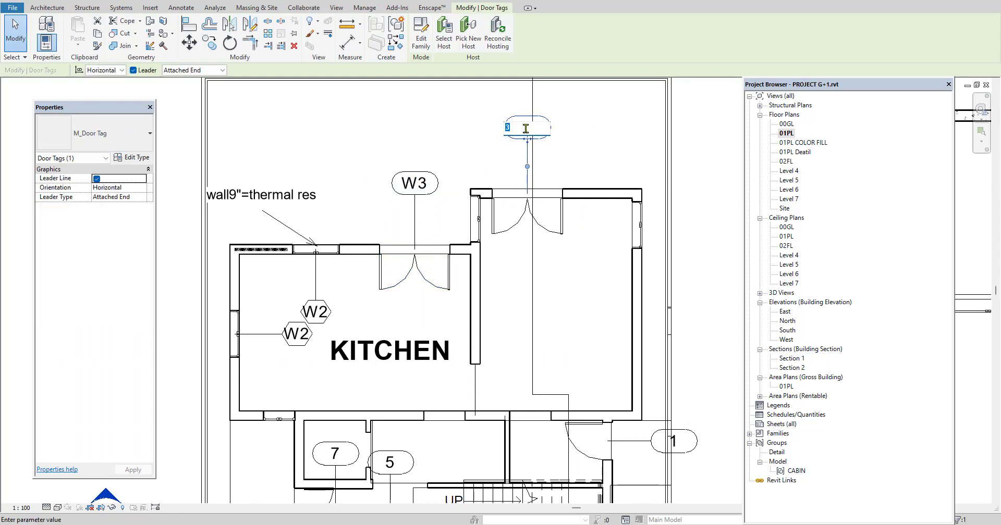
text(W3)
key(Return)
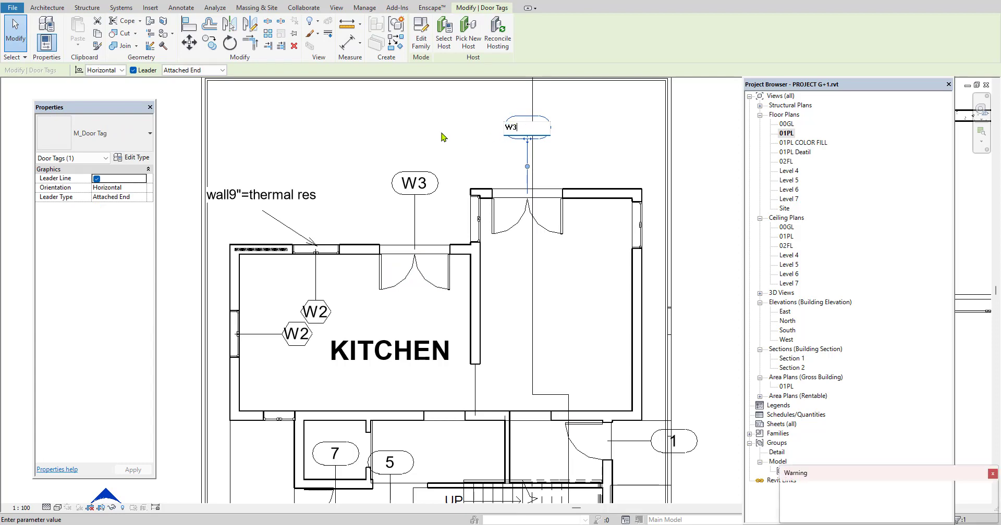
scroll(523, 218, down, 3)
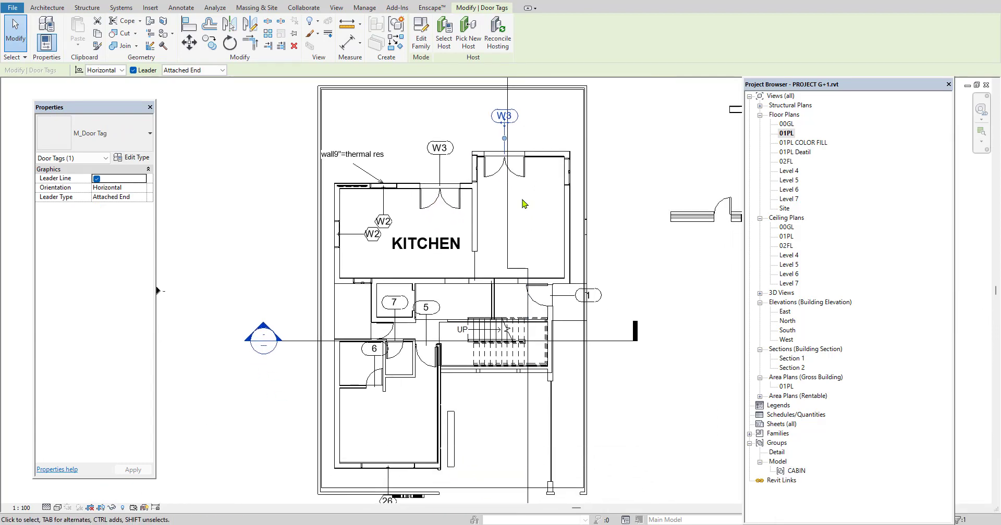
Set the tag value of the entrance door beside the staircase, in the outer wall, to MD
click(628, 241)
scroll(579, 300, up, 2)
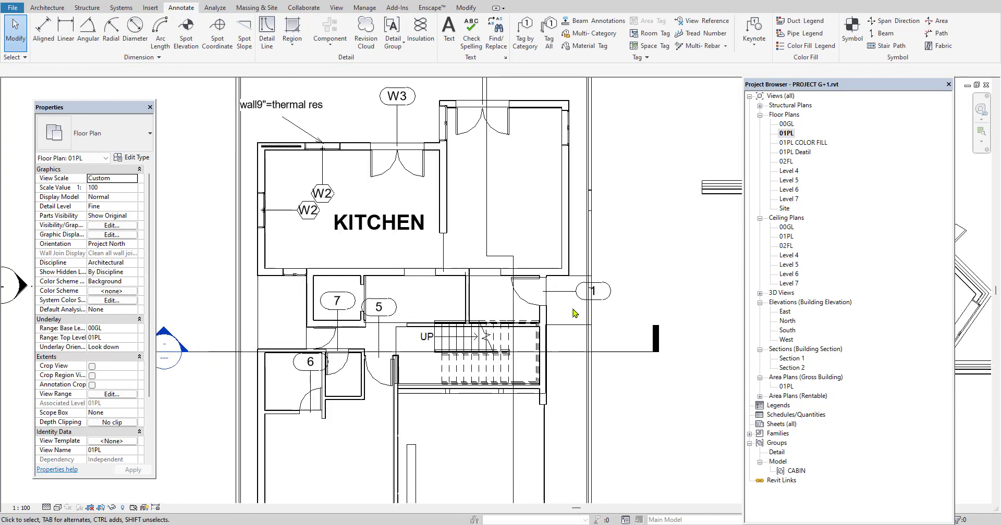
scroll(584, 295, up, 1)
click(598, 290)
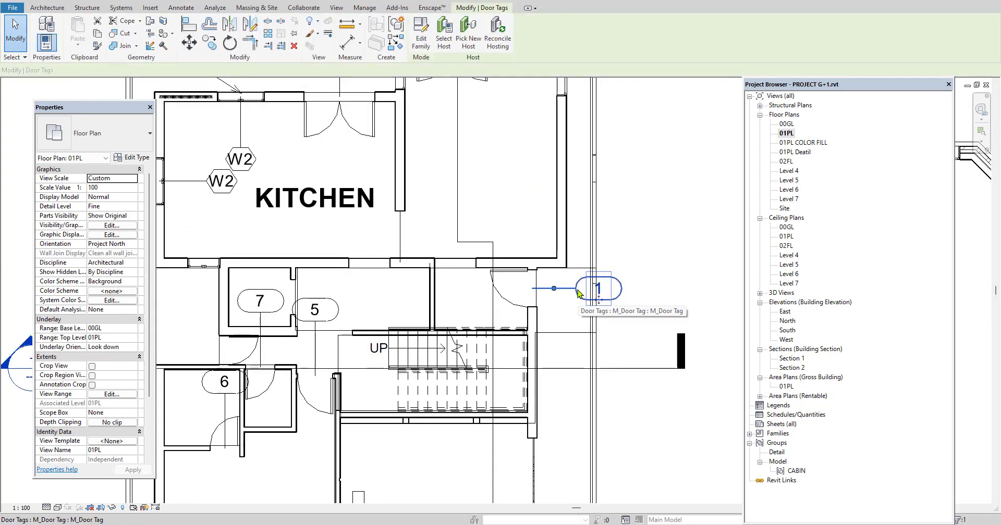
click(599, 291)
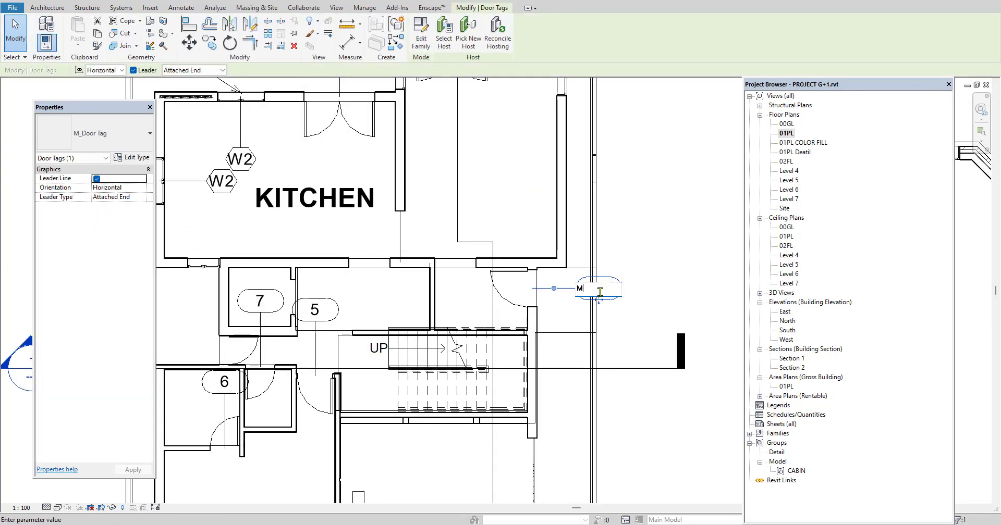
text(MD)
click(665, 269)
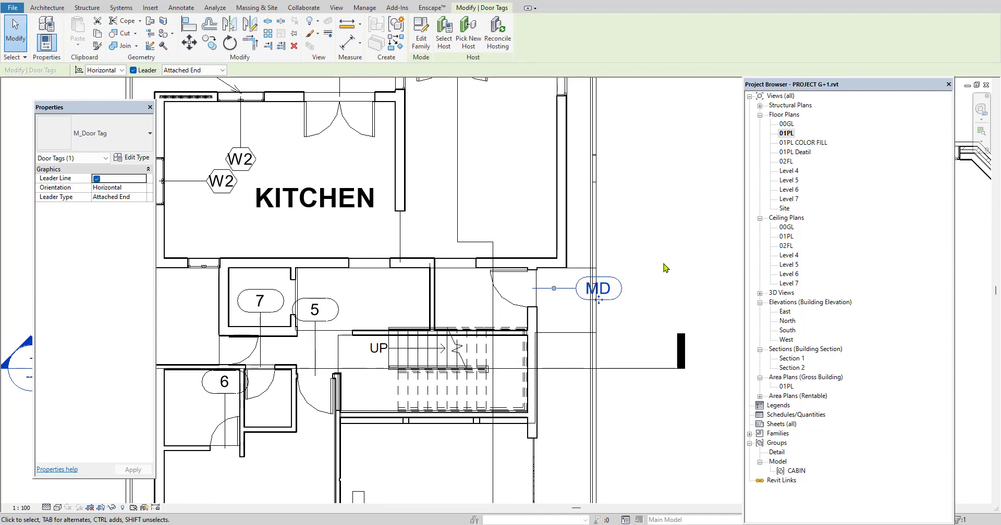
click(664, 268)
Set the mark of the single-flush door tagged 6, in the small lower-left room, to D
scroll(665, 268, down, 1)
scroll(653, 225, down, 1)
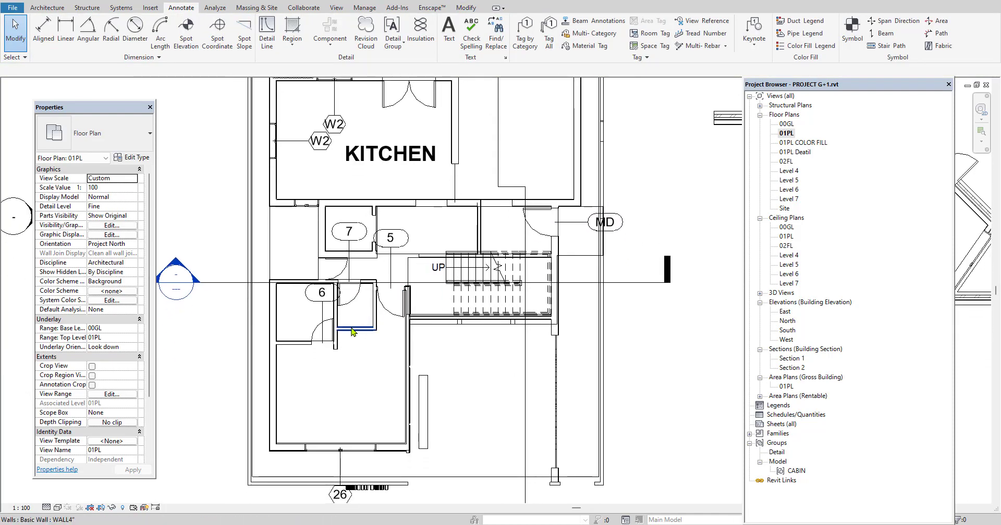
scroll(322, 347, up, 2)
scroll(322, 346, up, 1)
click(322, 344)
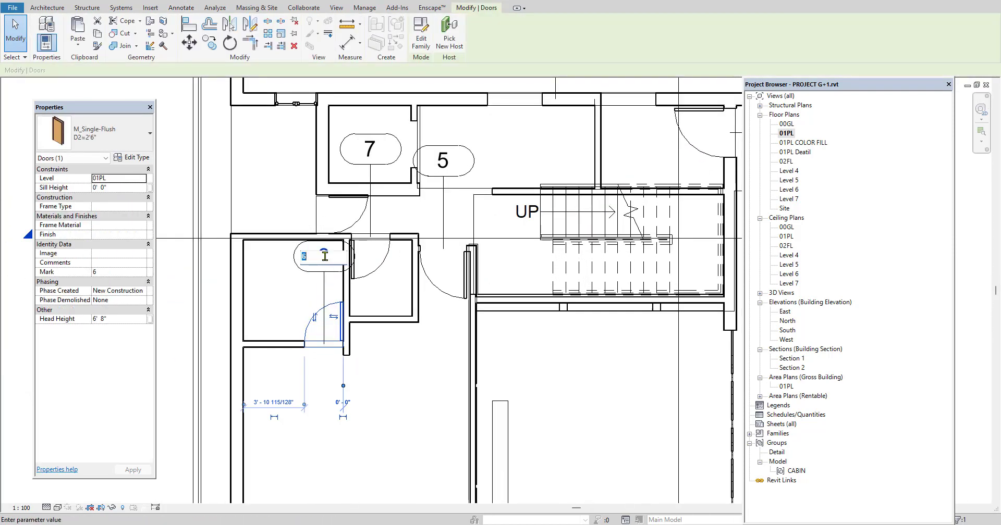
click(324, 256)
text(D)
click(431, 395)
click(374, 345)
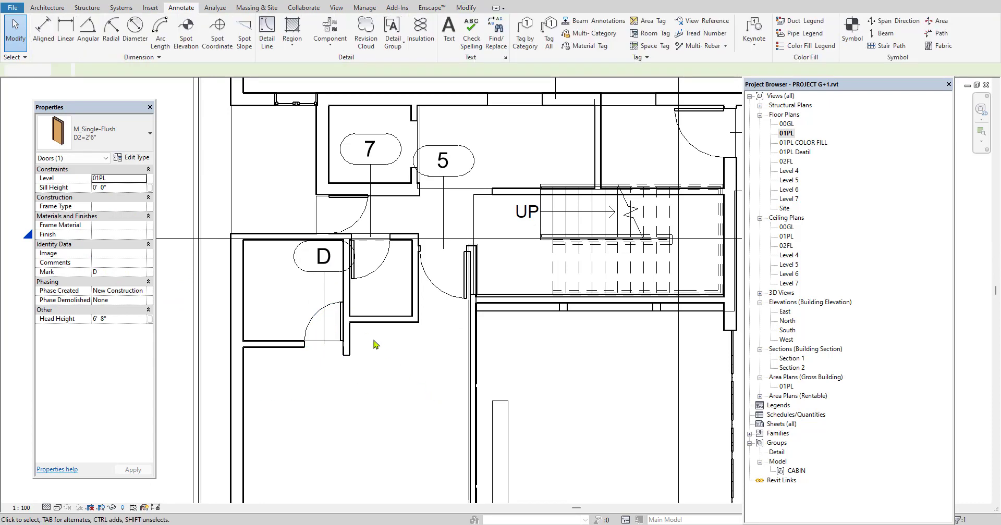
Select the Legends category among the project's views
scroll(373, 348, down, 2)
scroll(373, 349, down, 1)
scroll(417, 292, down, 1)
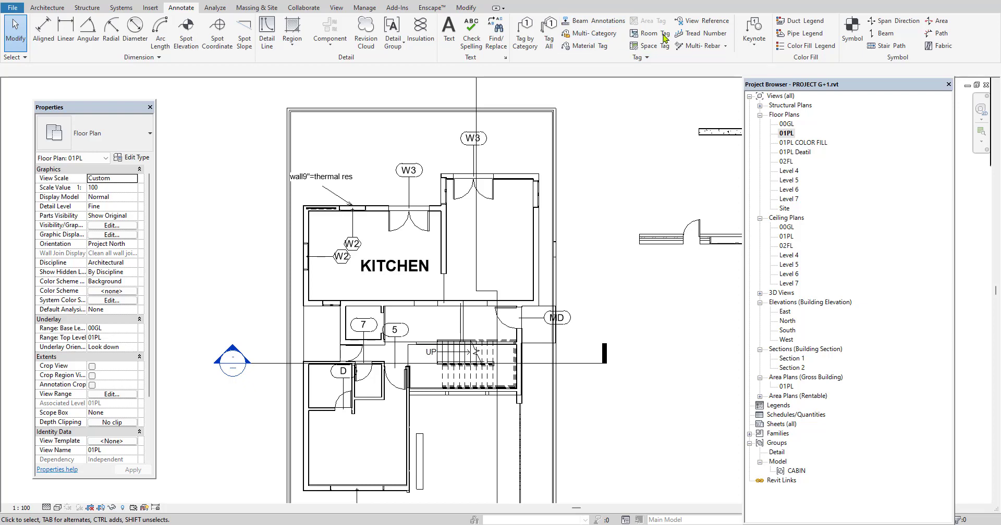
scroll(558, 279, down, 3)
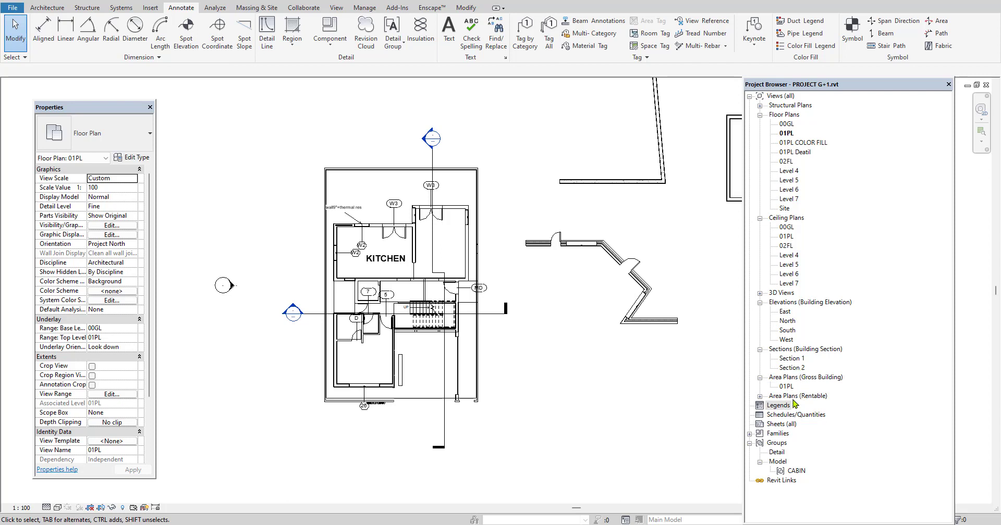
click(776, 406)
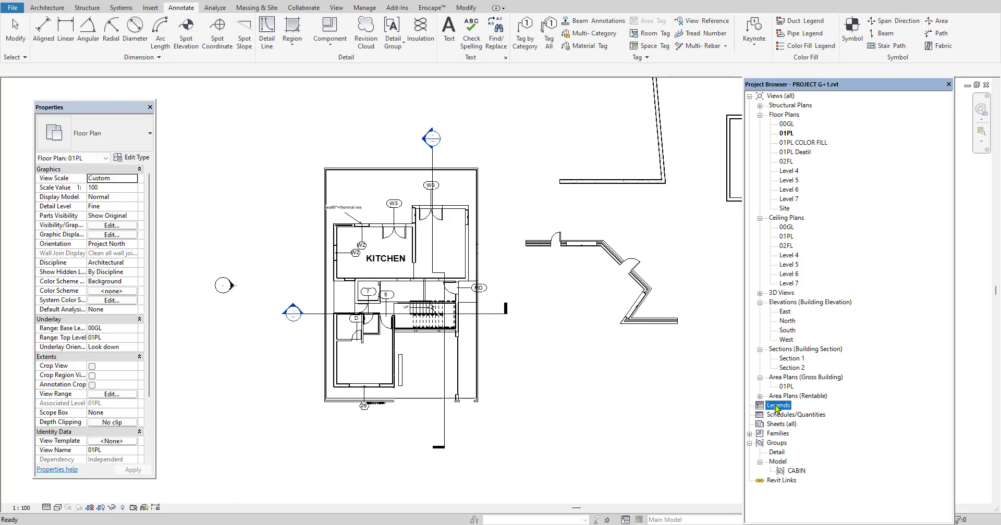
Create a legend view named WINDOW with a custom scale of 1:100
right_click(776, 409)
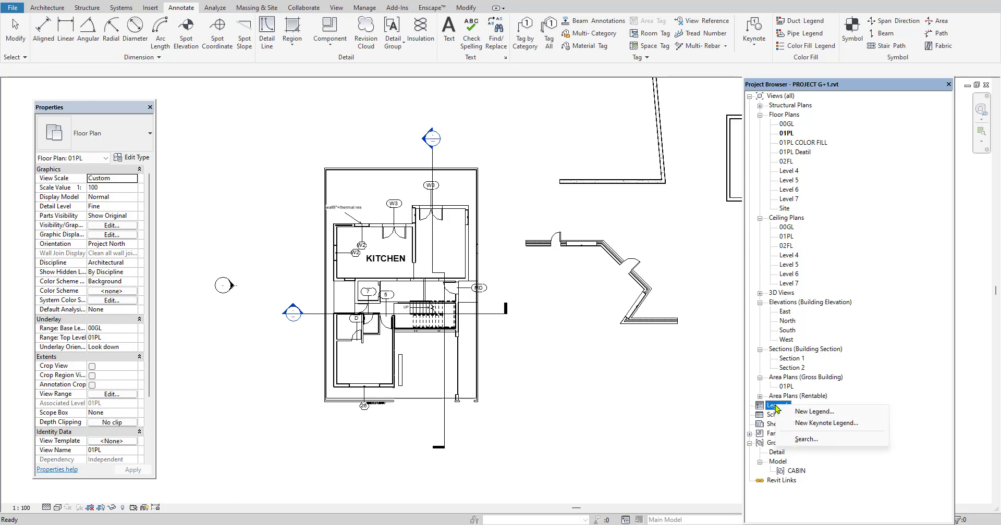
click(814, 413)
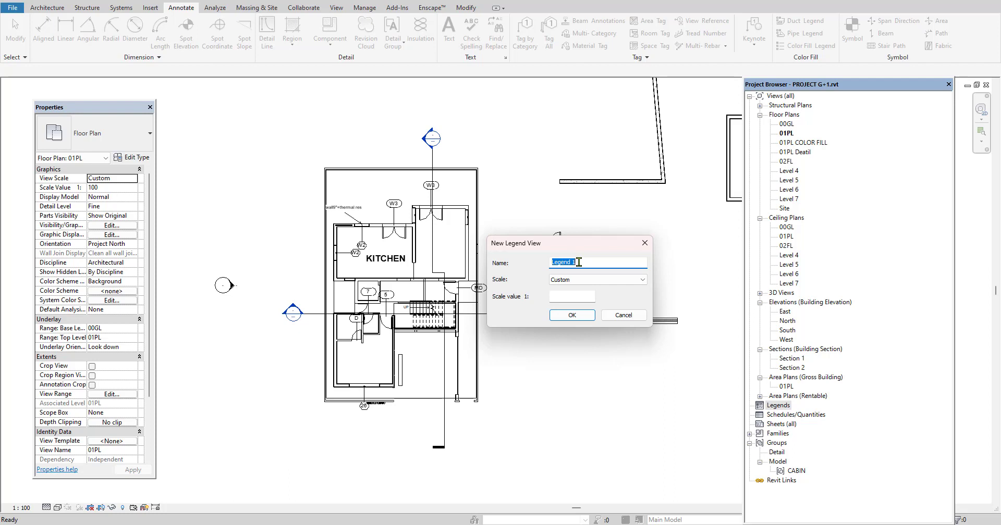
key(BackSpace)
text(DOOR)
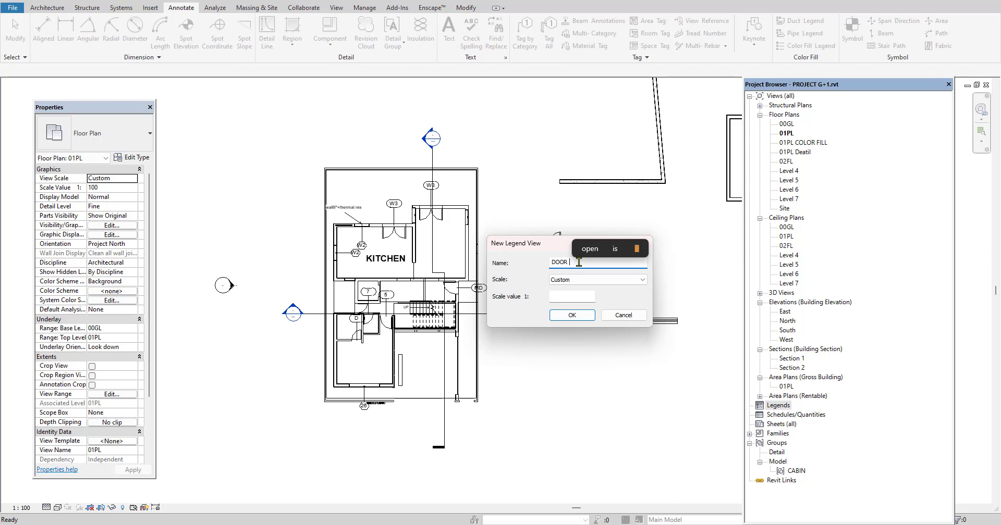
key(BackSpace)
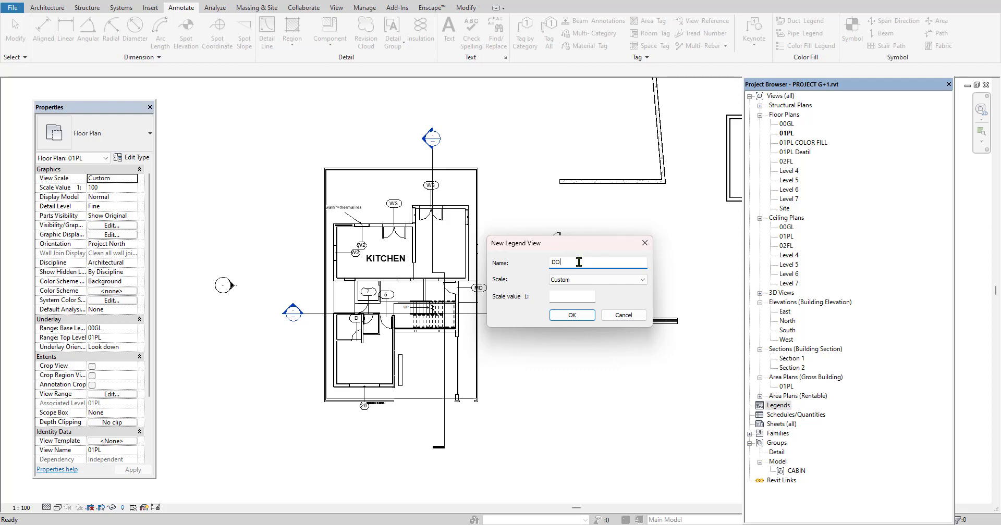
text(WINDOW)
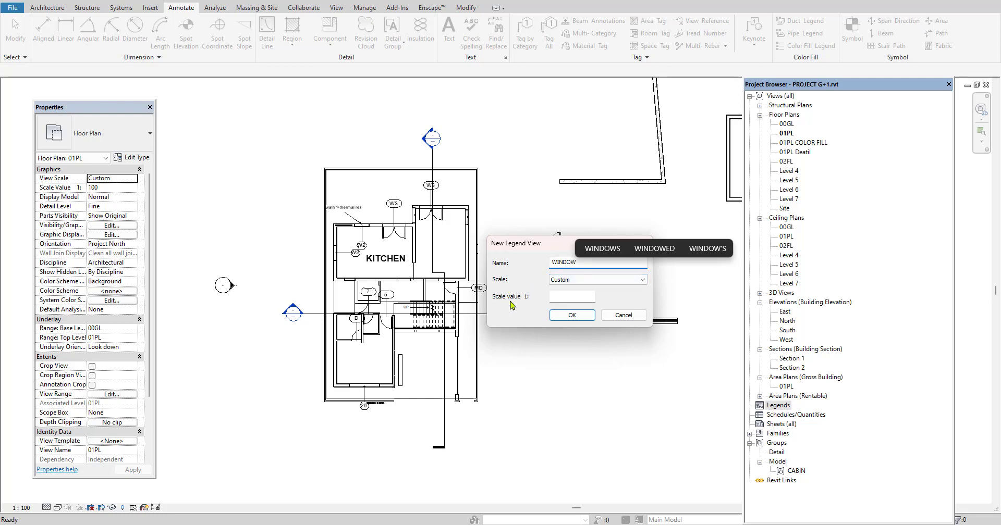
click(564, 298)
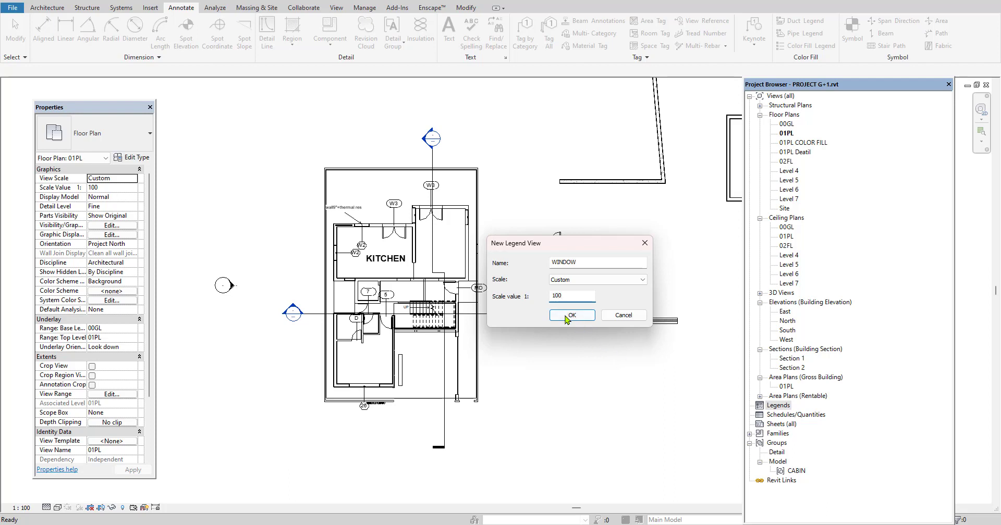
click(567, 315)
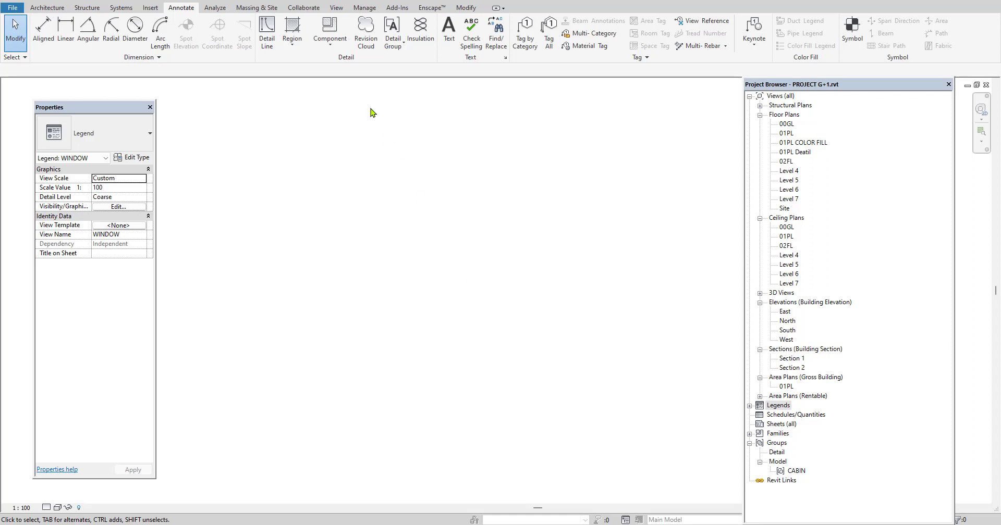
click(330, 45)
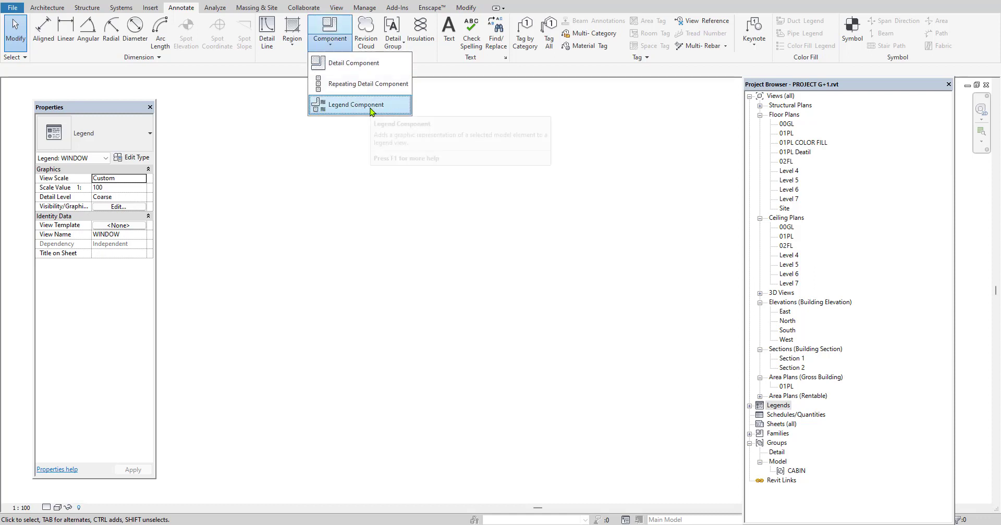
click(377, 192)
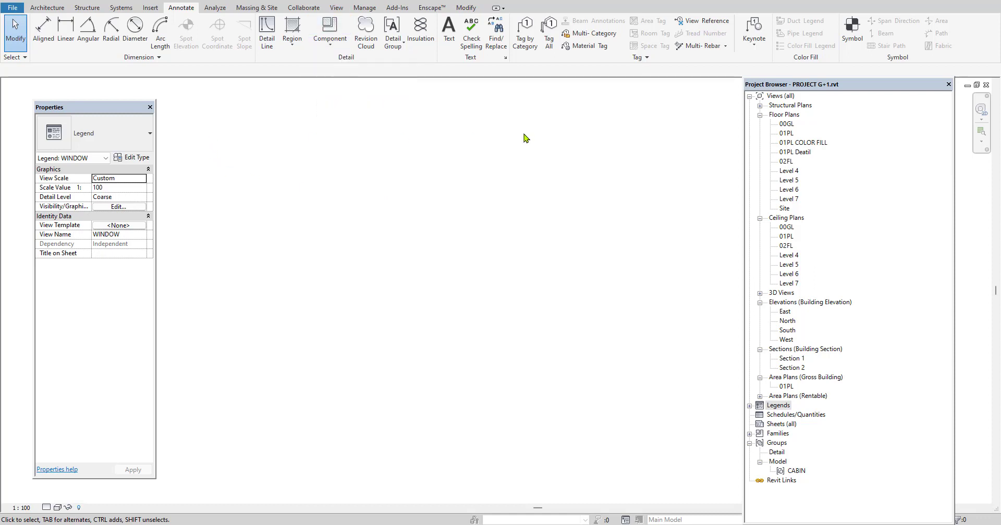
Draw a rectangular table outline about 36' wide and 22'-6" high with detail lines in the legend view
drag(858, 94, 889, 97)
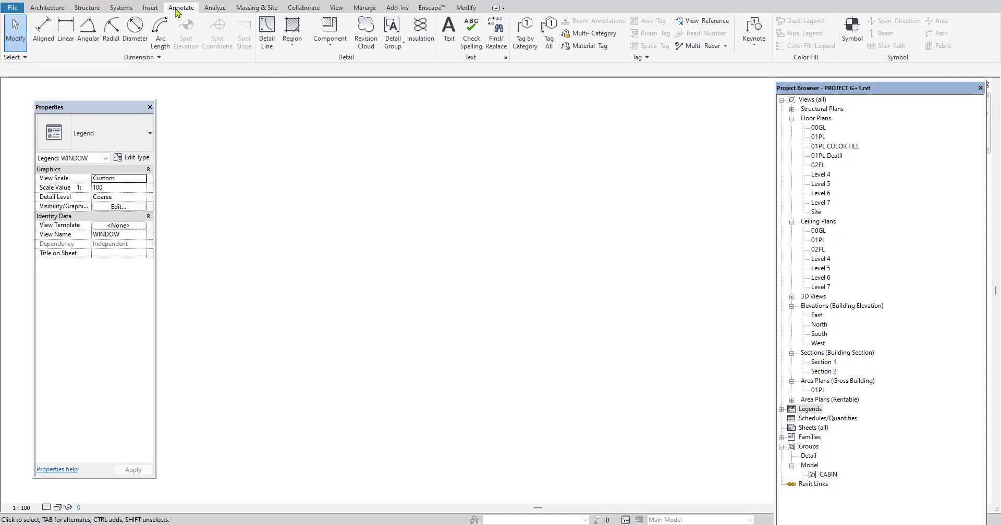
click(265, 46)
click(427, 23)
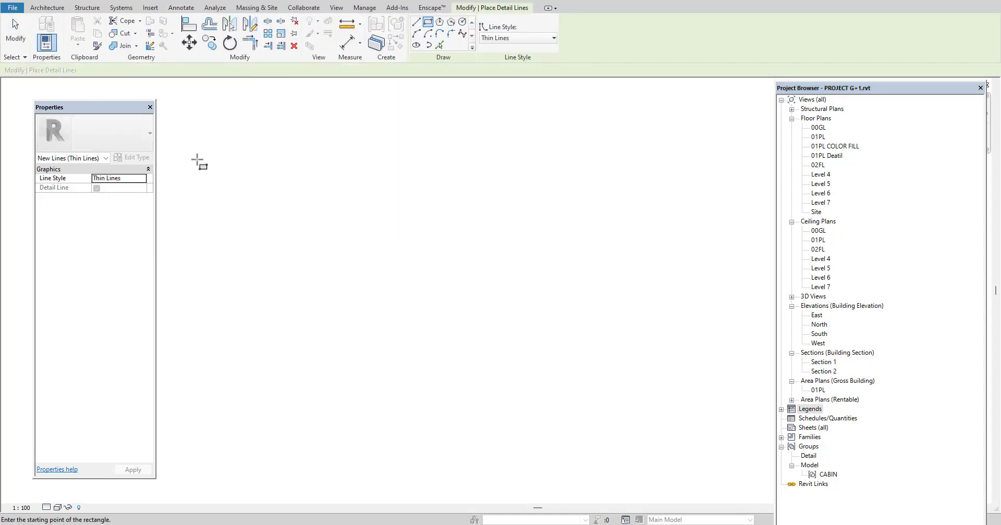
click(180, 133)
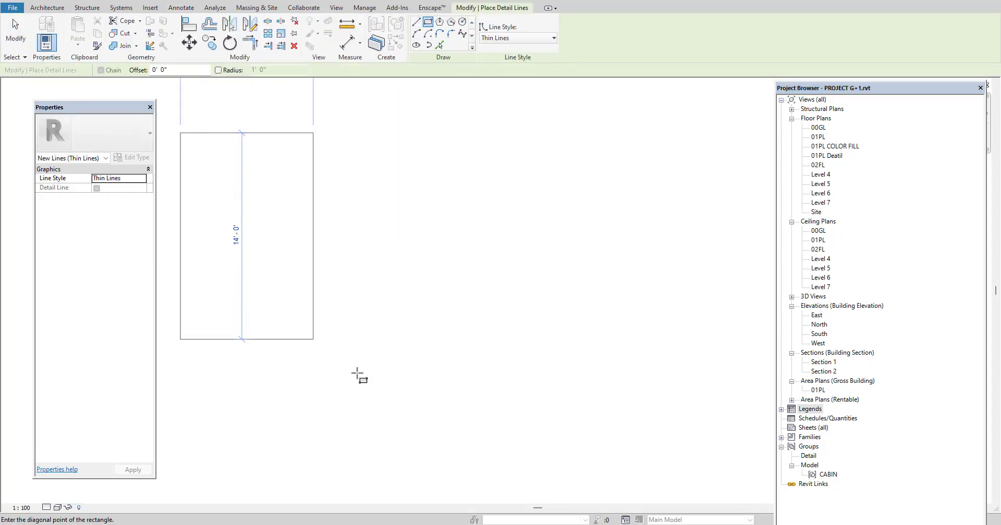
click(712, 464)
key(Escape)
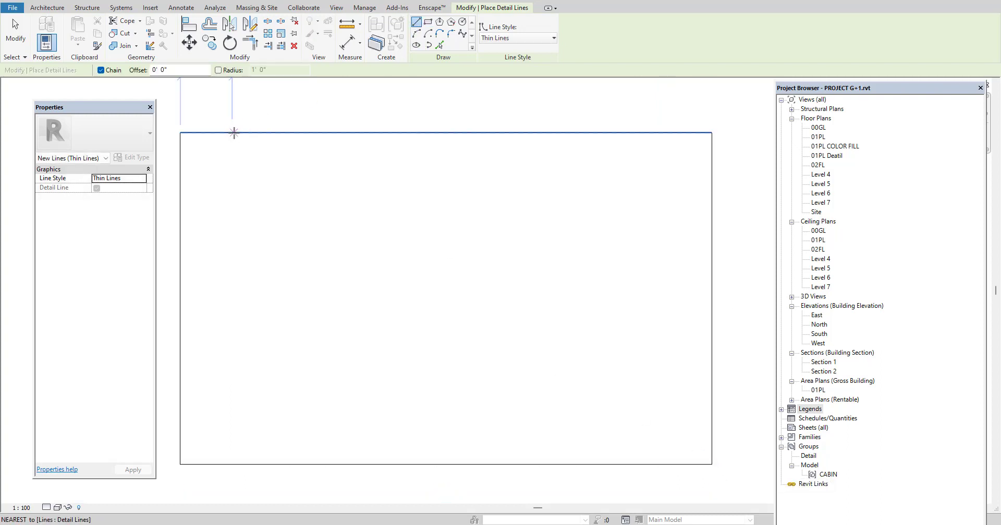
Divide the table outline into five columns with vertical detail lines, about 3'-6", 6', 6'-6", 7' and 13' wide
click(232, 133)
click(229, 464)
key(Escape)
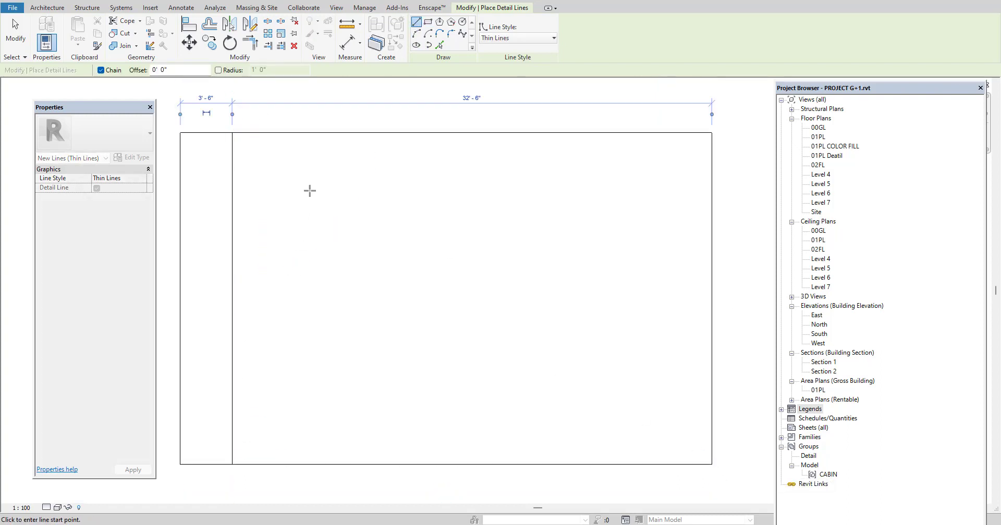
click(320, 134)
click(320, 464)
key(Escape)
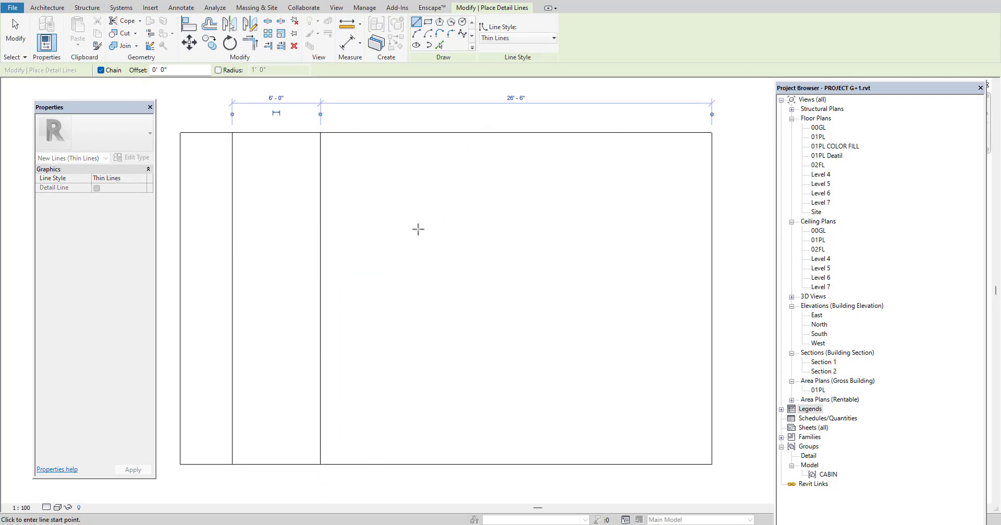
click(416, 133)
click(415, 464)
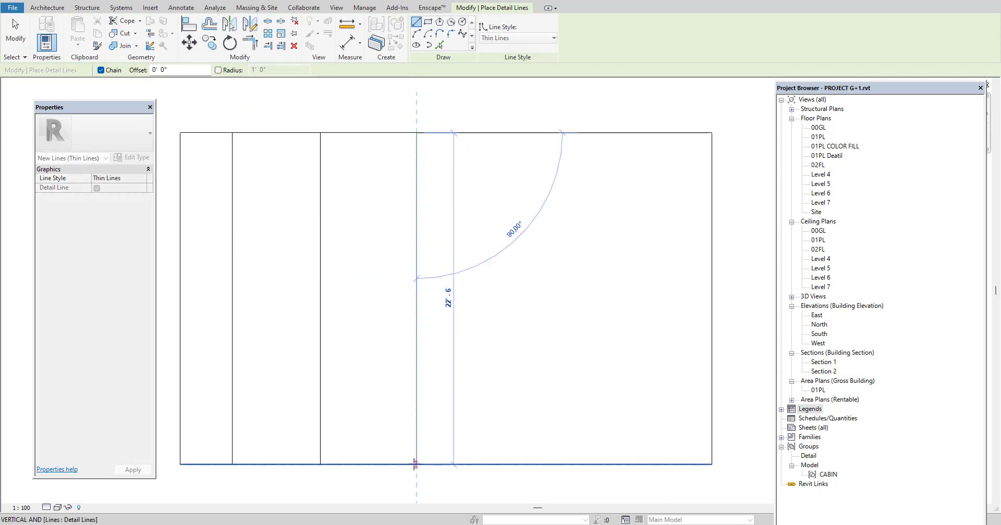
key(Escape)
click(519, 134)
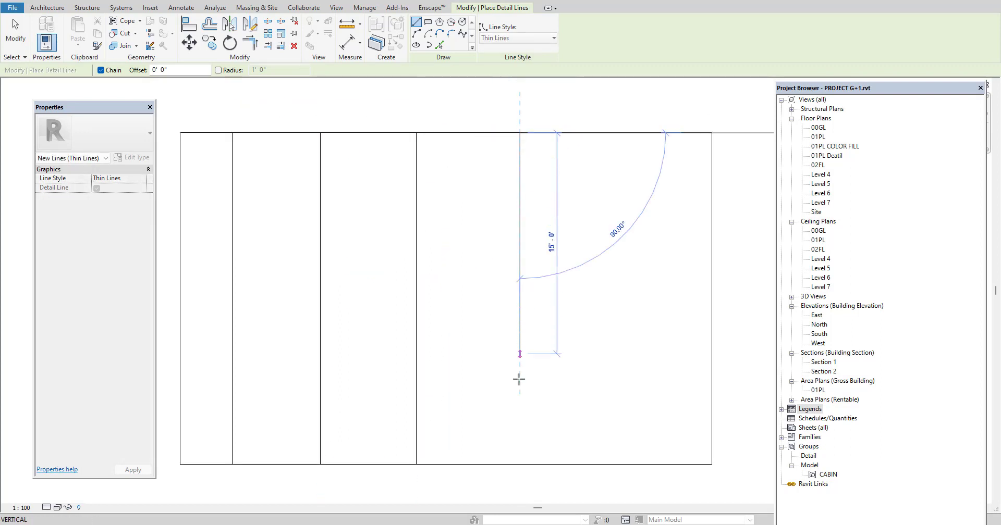
click(519, 464)
key(Escape)
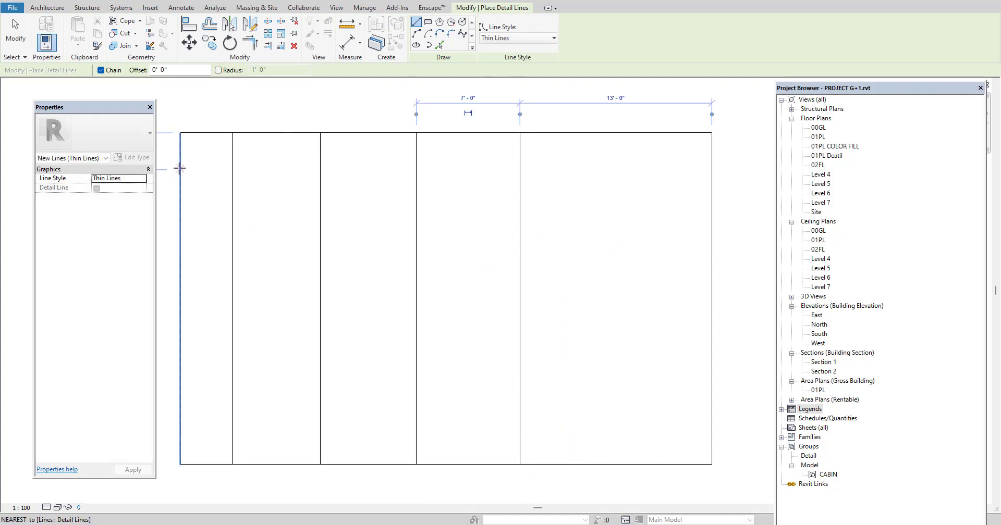
Add a horizontal detail line across the full table about 2'-6" below its upper edge, forming a header row
click(181, 169)
click(712, 169)
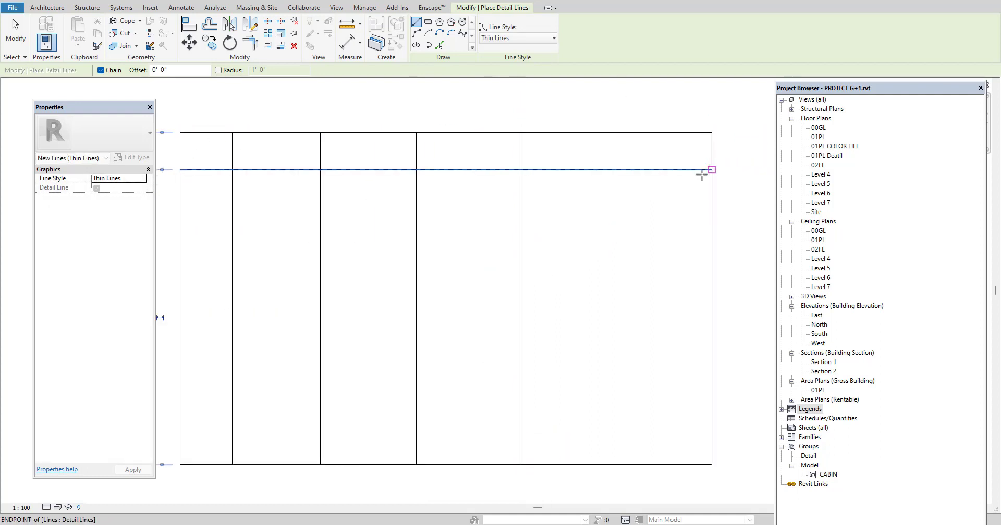
key(Escape)
scroll(467, 257, down, 2)
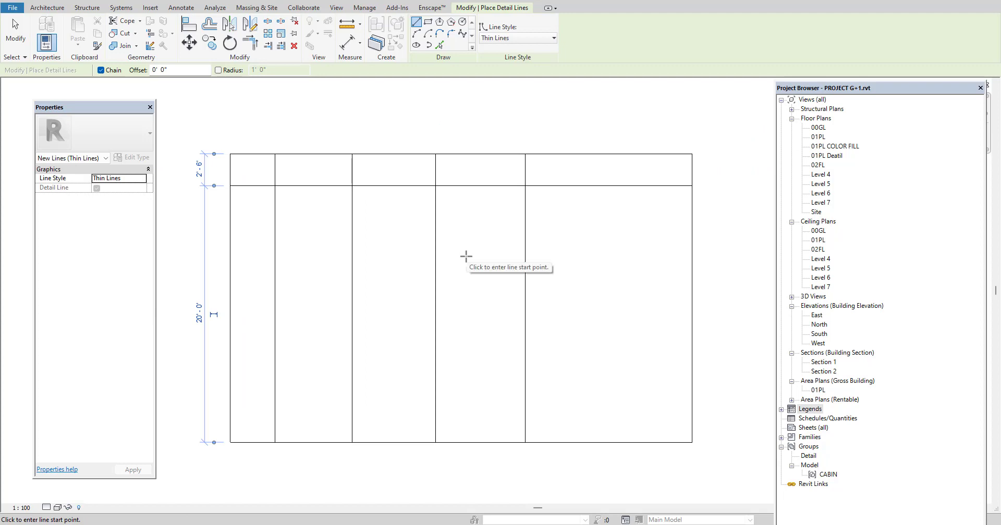
key(Escape)
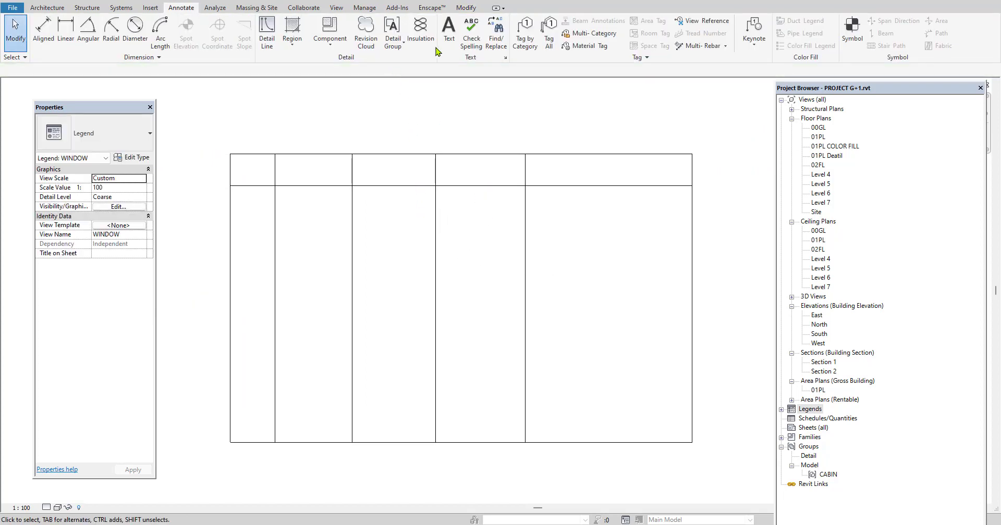
Place the text headings SLNO and NAME in the first two header cells of the table
click(448, 32)
scroll(240, 180, up, 2)
click(245, 166)
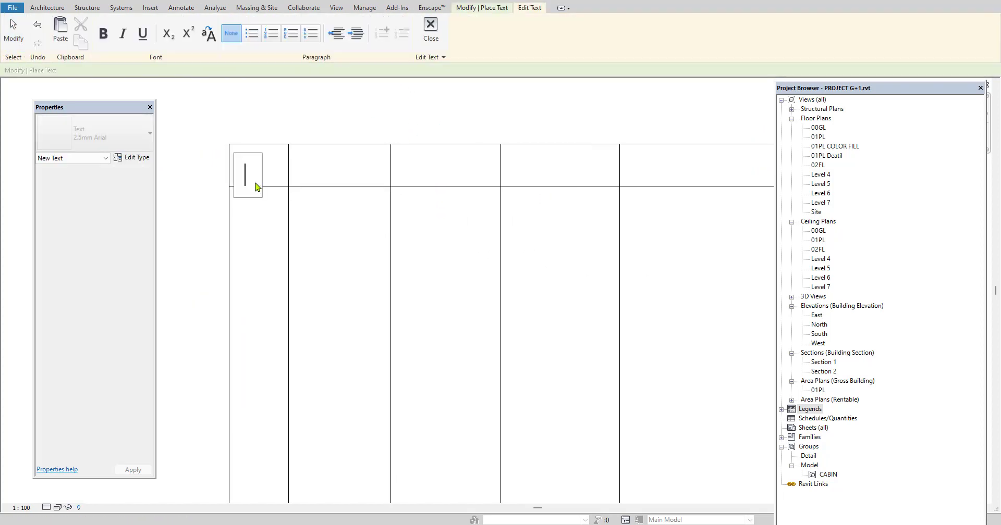
text(SLNO)
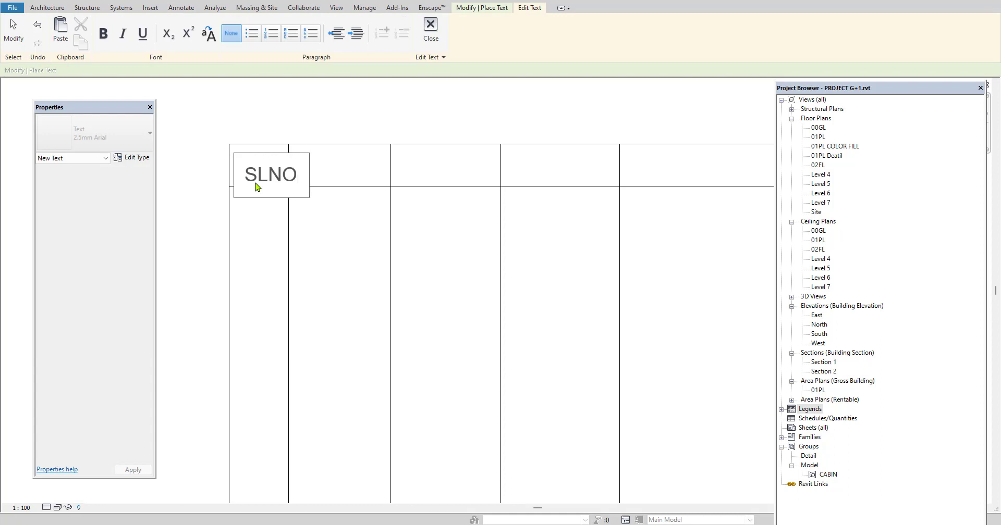
click(339, 217)
click(330, 167)
text(N)
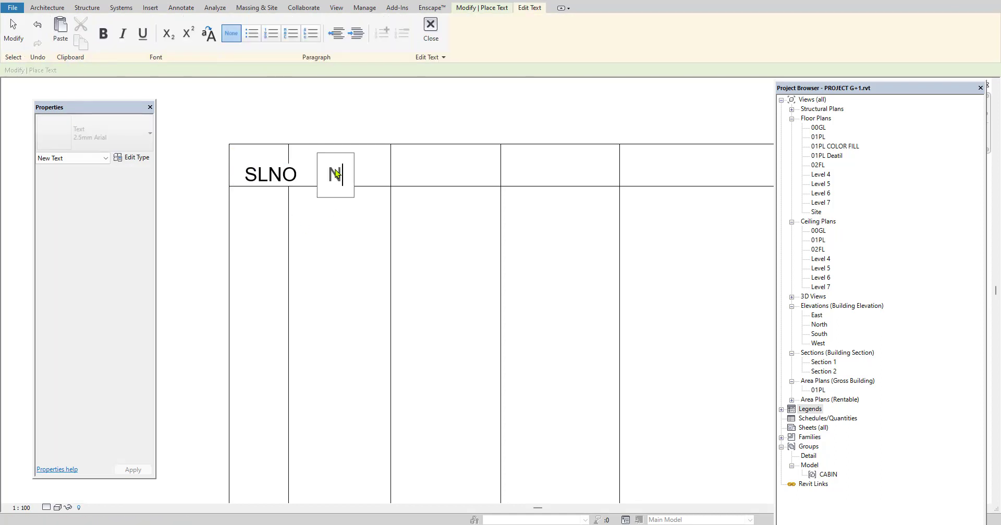
text(AME)
click(334, 230)
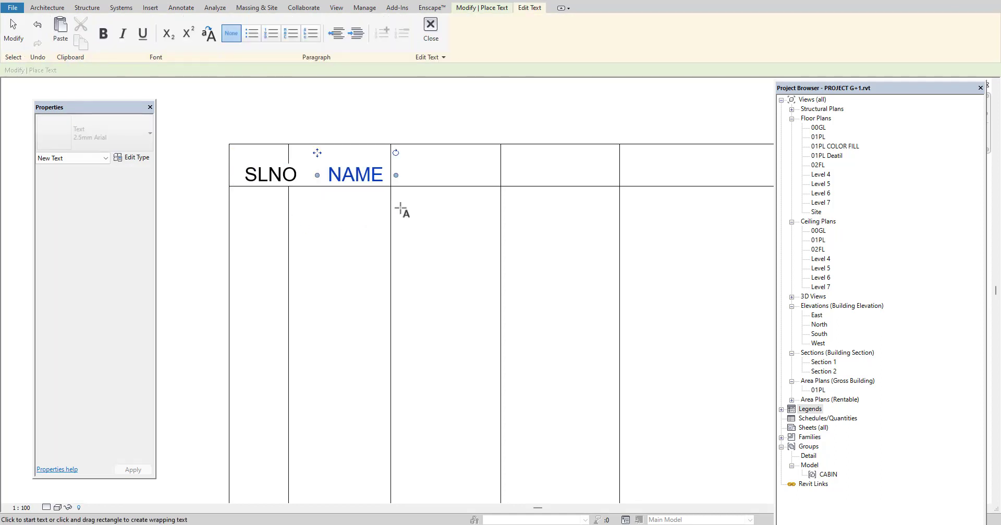
Place the text headings DIM and PLAN in the third and fourth header cells
click(434, 163)
text(DIM)
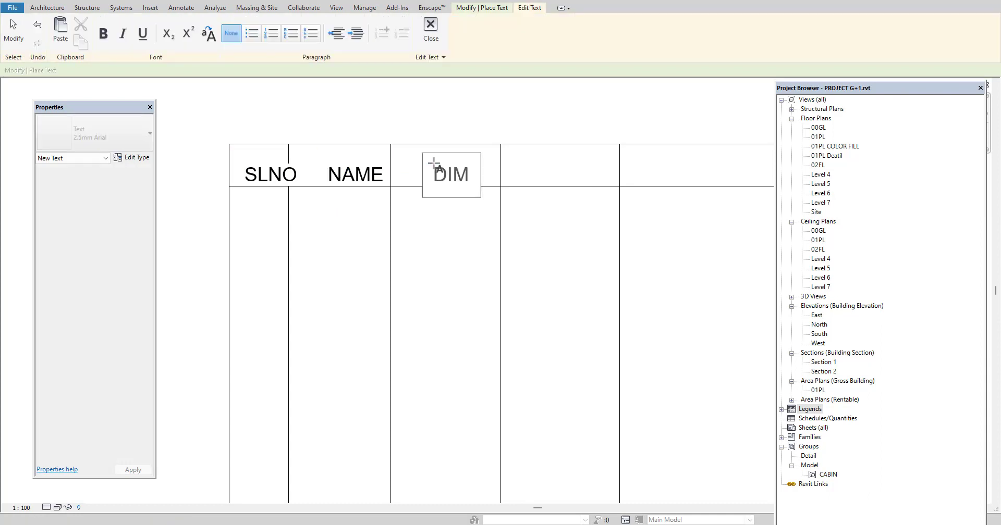
click(485, 261)
click(551, 163)
text(P)
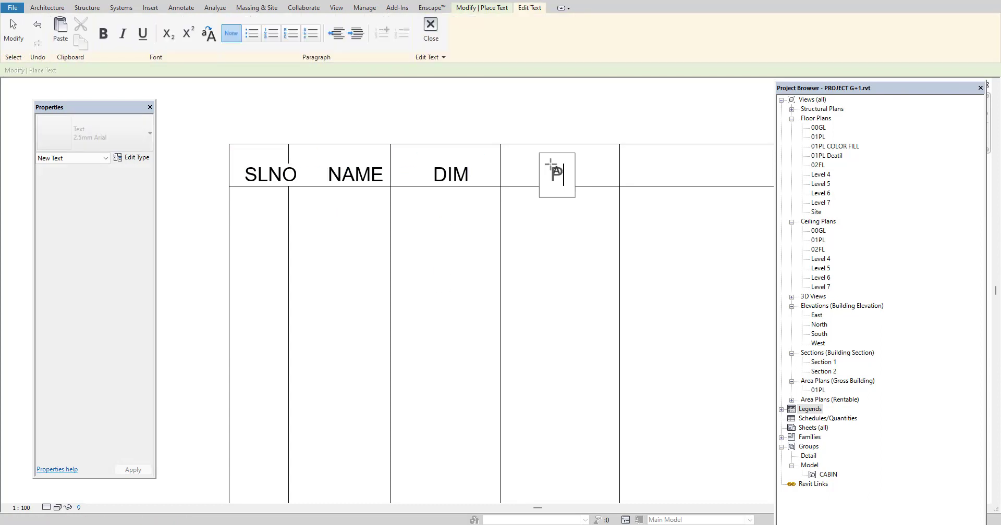
text(LAN)
click(483, 248)
Place the text heading FRONT in the fifth header cell and finish placing text
scroll(448, 217, down, 2)
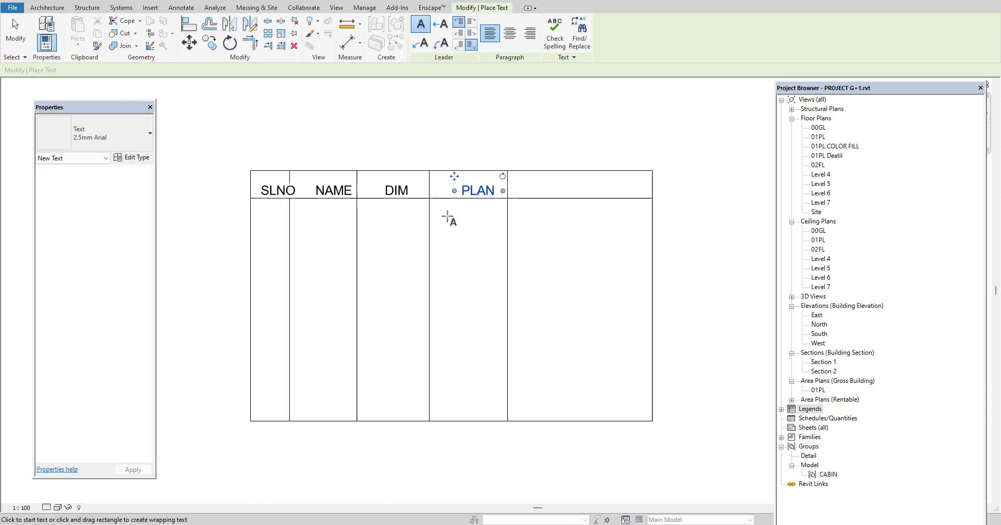
click(552, 185)
text(FRONT)
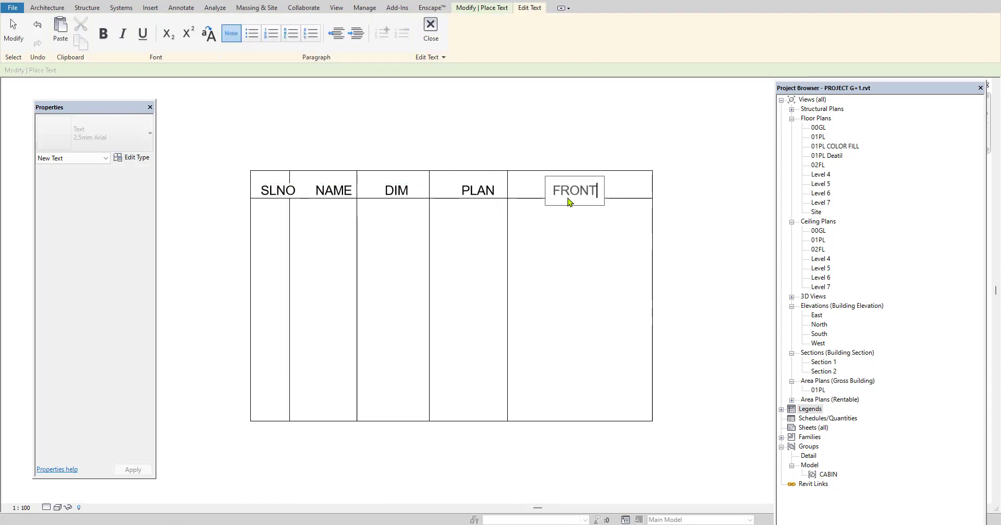
click(592, 290)
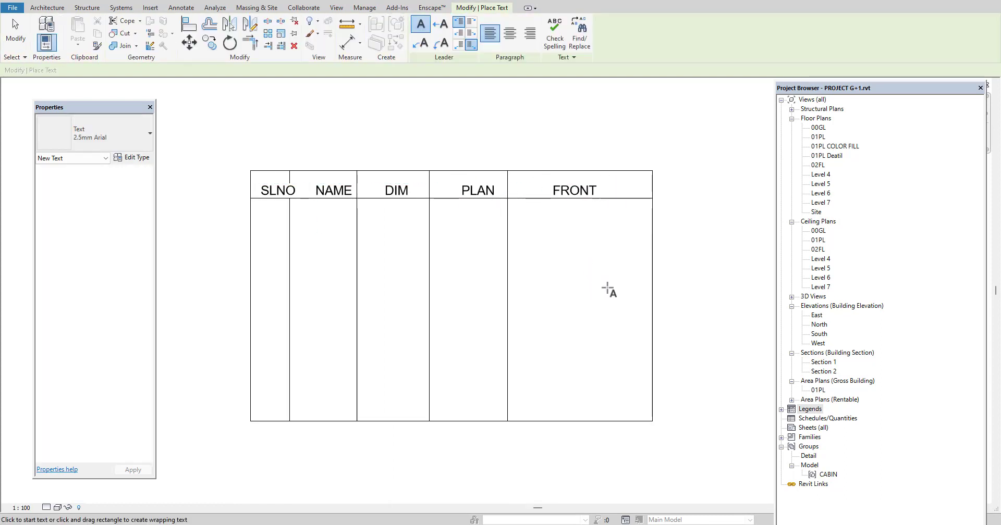
key(Escape)
Move the table's right edge inward to narrow the FRONT column
click(653, 310)
mouse_move(653, 310)
mouse_down()
mouse_move(608, 307)
mouse_move(644, 309)
mouse_up()
click(686, 311)
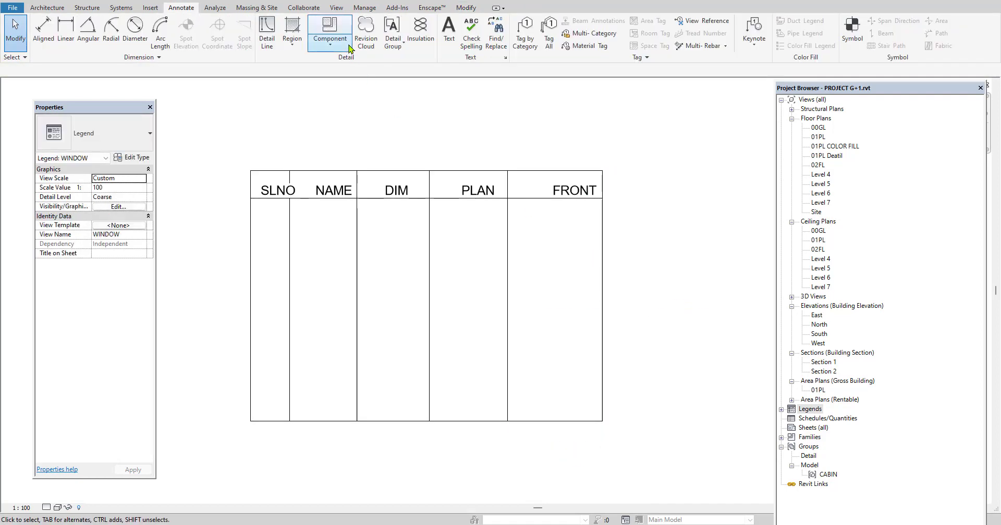
Add a sixth column about as wide as the FRONT column at the table's right edge, outlined with connected detail lines
click(269, 34)
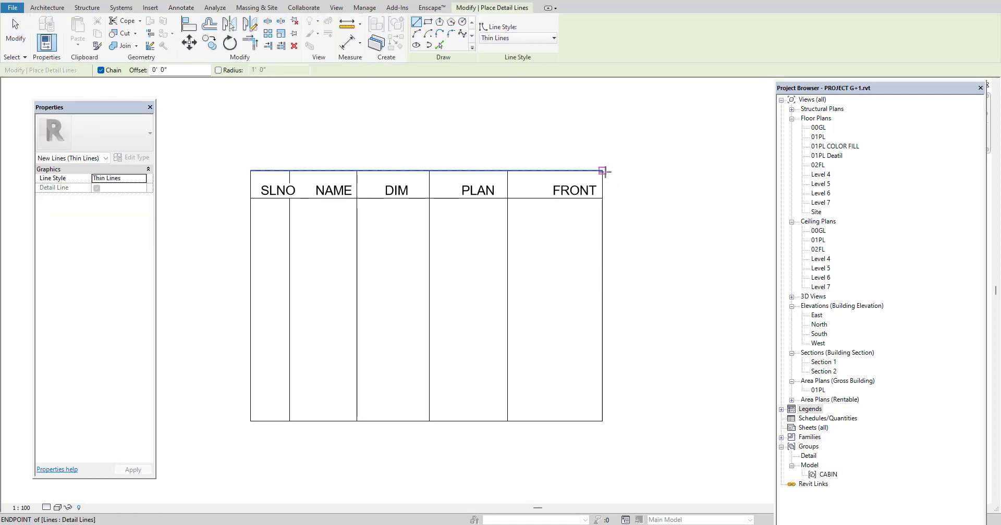
click(602, 171)
click(697, 170)
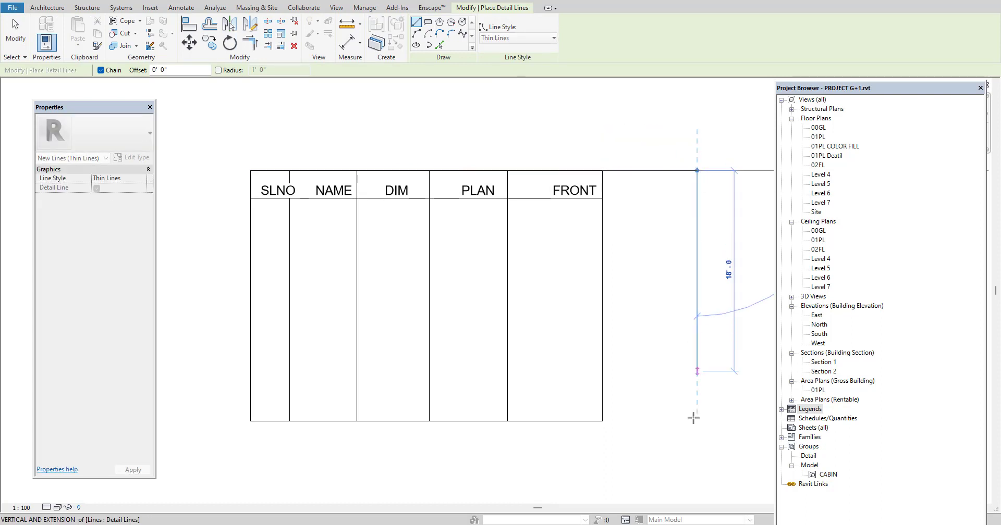
click(696, 421)
click(602, 422)
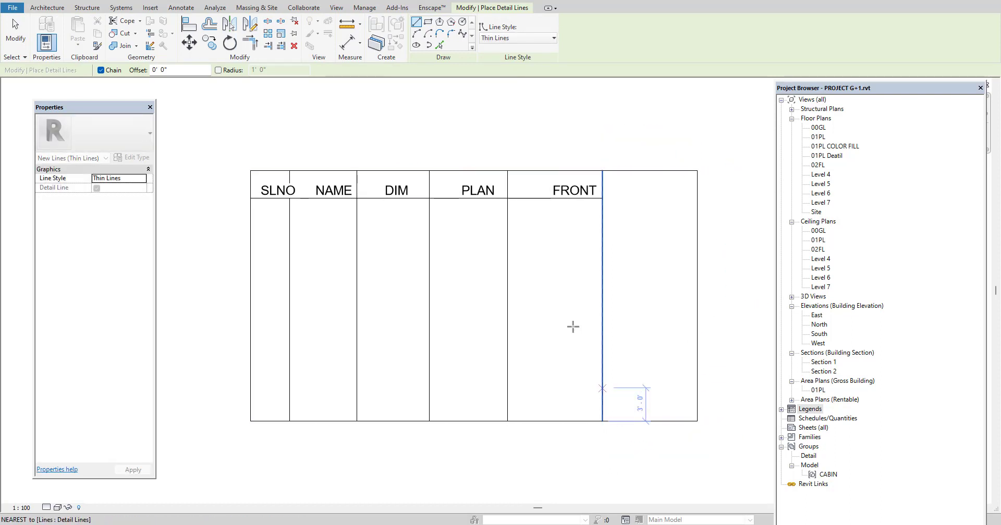
key(Escape)
key(Escape)
Extend the header row's lower line to the right edge of the sixth column
click(545, 200)
drag(602, 198, 697, 199)
Copy the FRONT heading horizontally into the empty sixth header cell
click(584, 193)
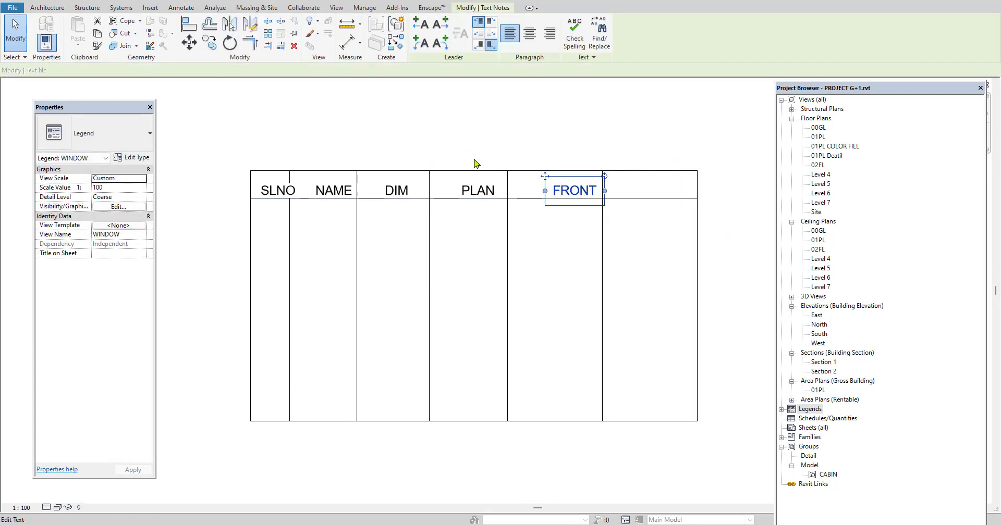
click(215, 48)
click(569, 196)
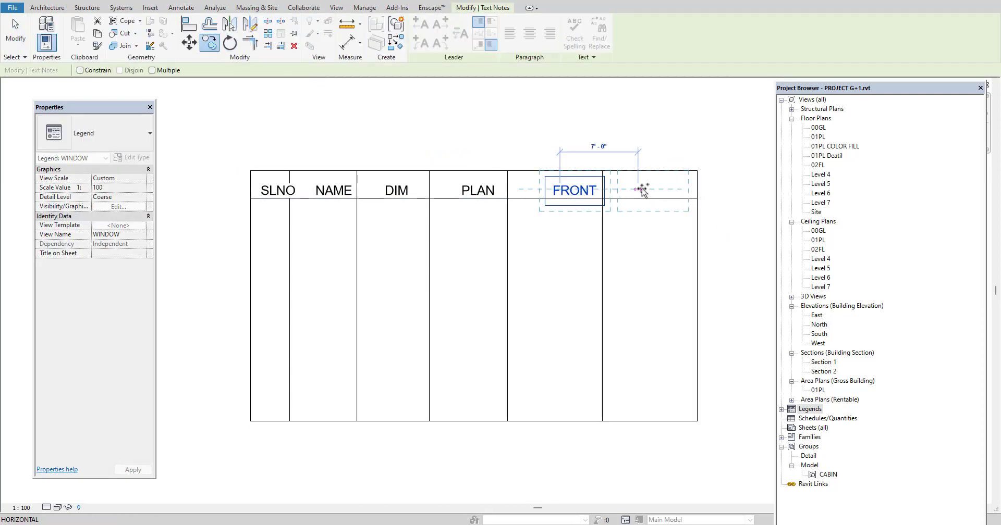
click(655, 198)
click(735, 262)
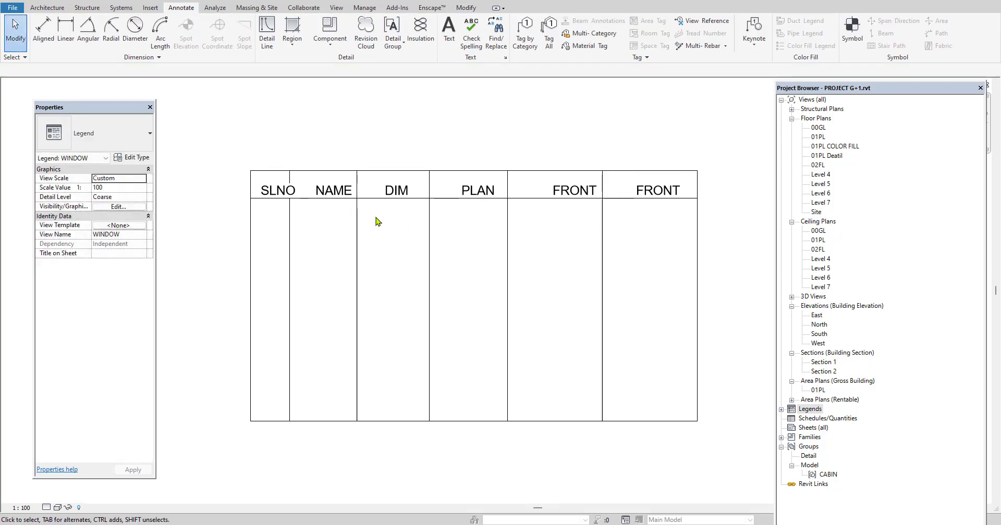
Nudge the SLNO heading to the left until it fits inside the first header cell
scroll(280, 193, up, 1)
click(280, 193)
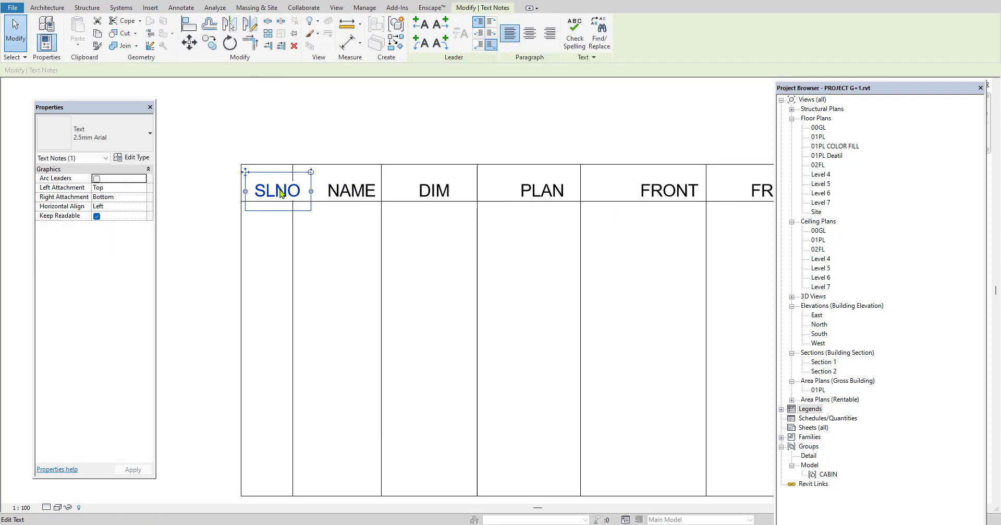
key(Left)
key(Left)
key(Left)
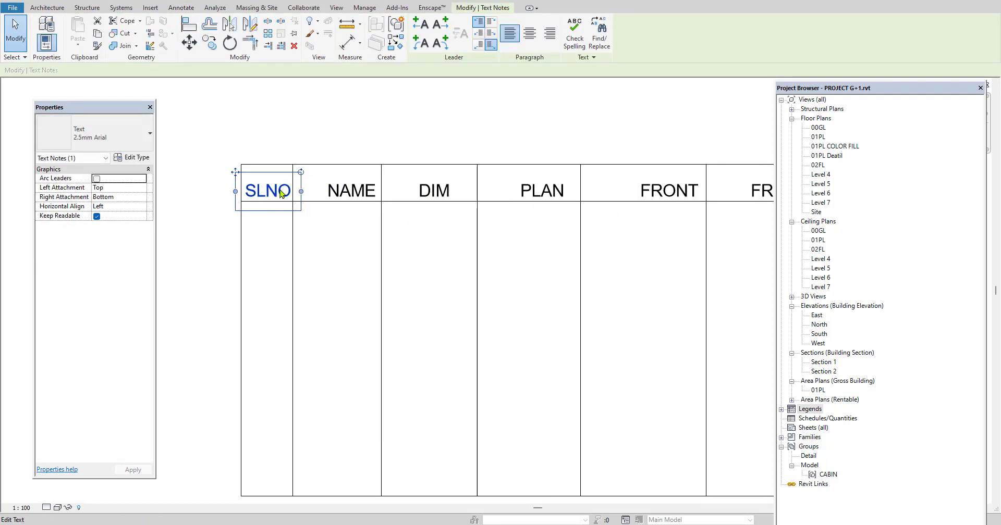
key(Escape)
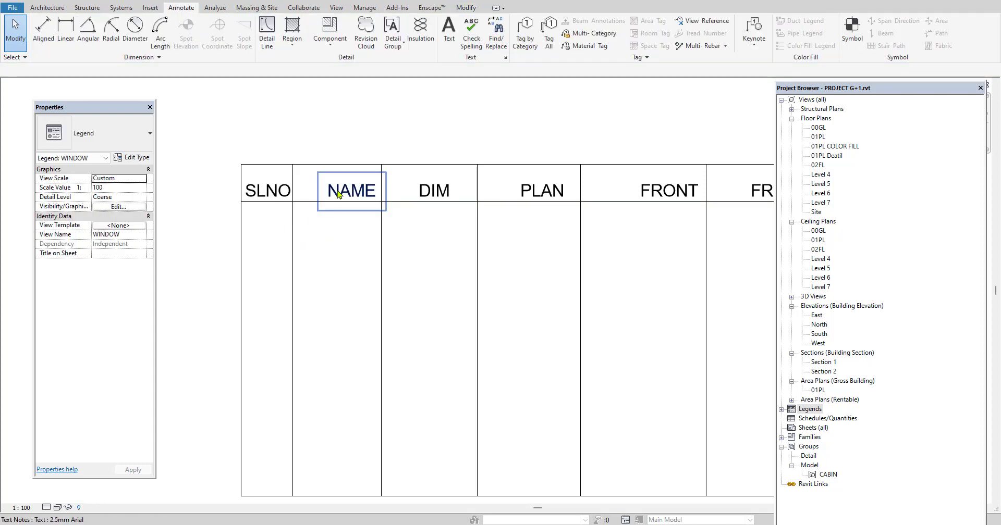
Nudge the NAME heading to the left to centre it in the second header cell
click(337, 195)
key(Left)
key(Left)
key(Left)
key(Left)
key(Left)
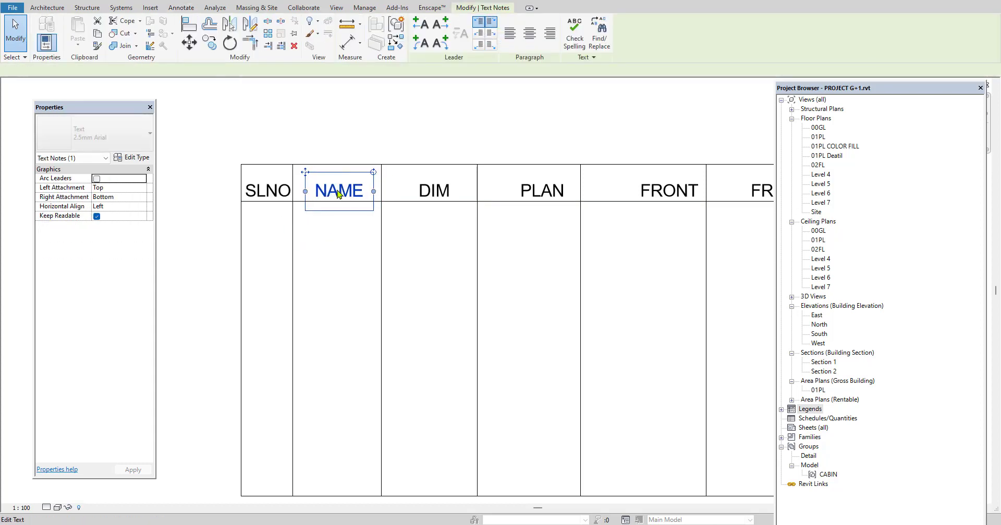
key(Escape)
click(431, 191)
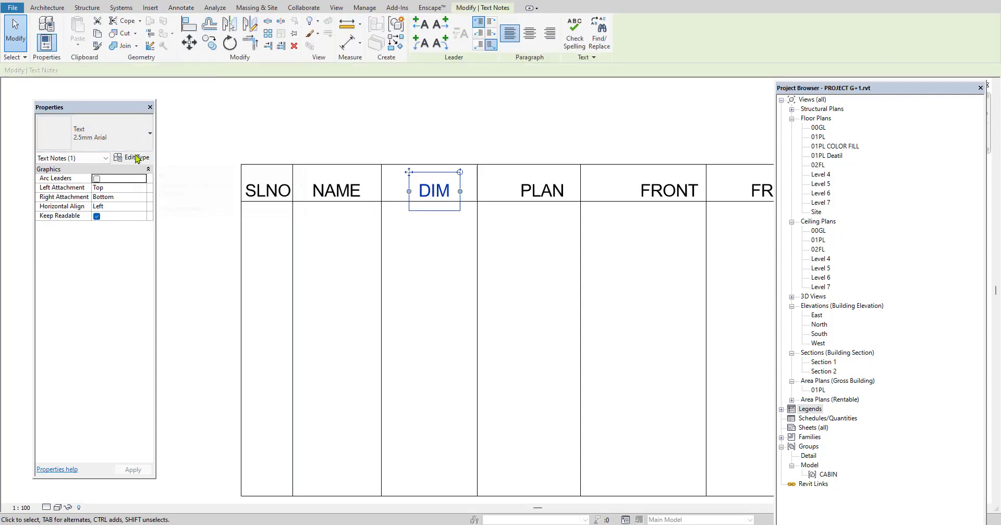
click(252, 134)
Place the text numbers 1, 2 and 3 at roughly even spacing down the SLNO column
scroll(262, 152, down, 2)
scroll(335, 234, down, 1)
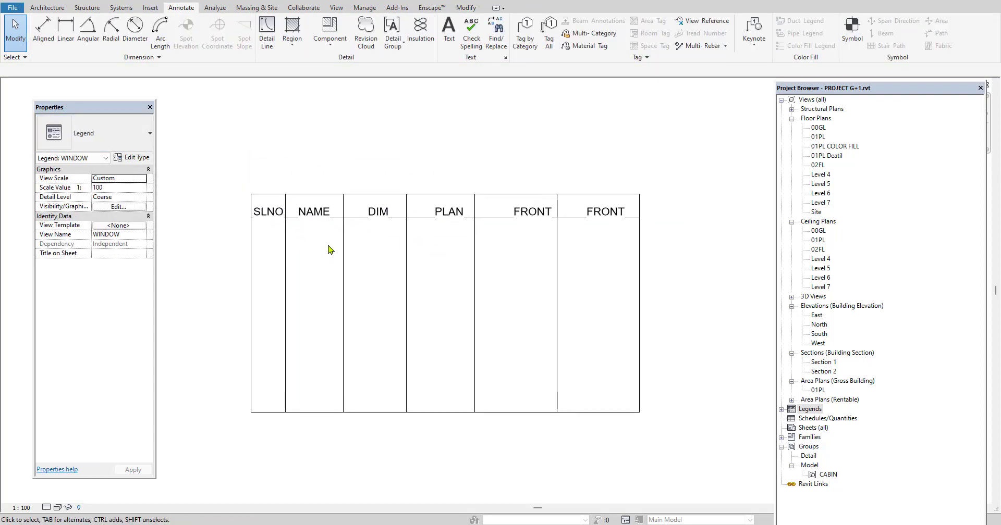
scroll(328, 249, up, 1)
key(t)
key(x)
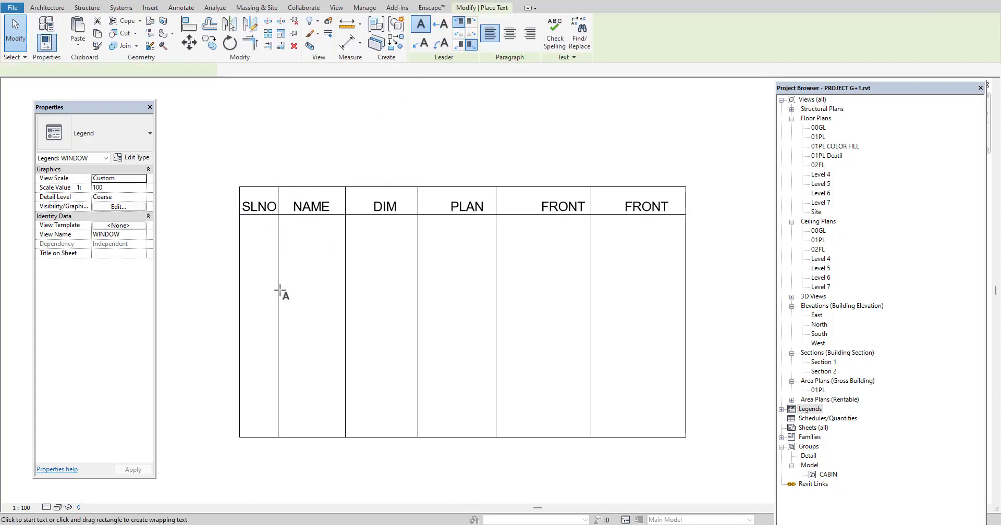
drag(244, 250, 264, 280)
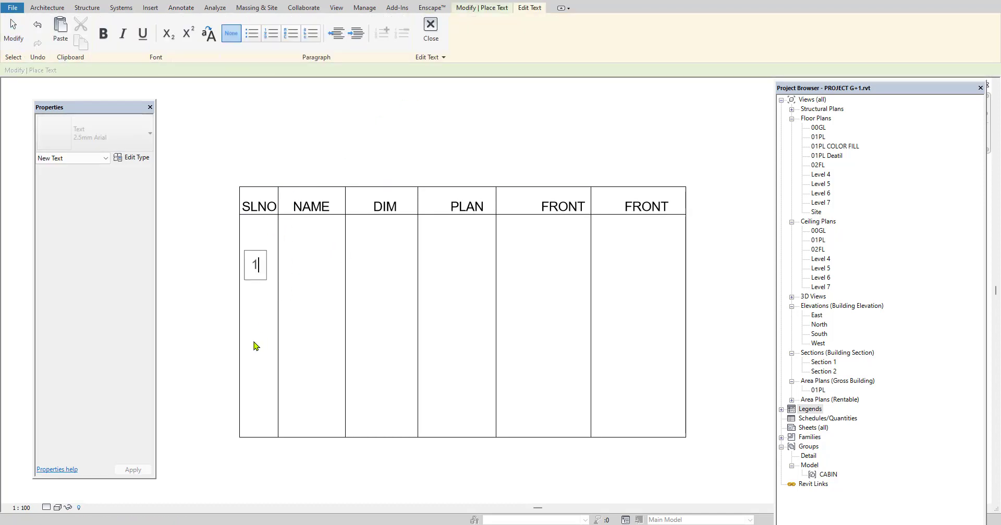
click(253, 331)
drag(244, 325, 265, 357)
text(2)
click(259, 405)
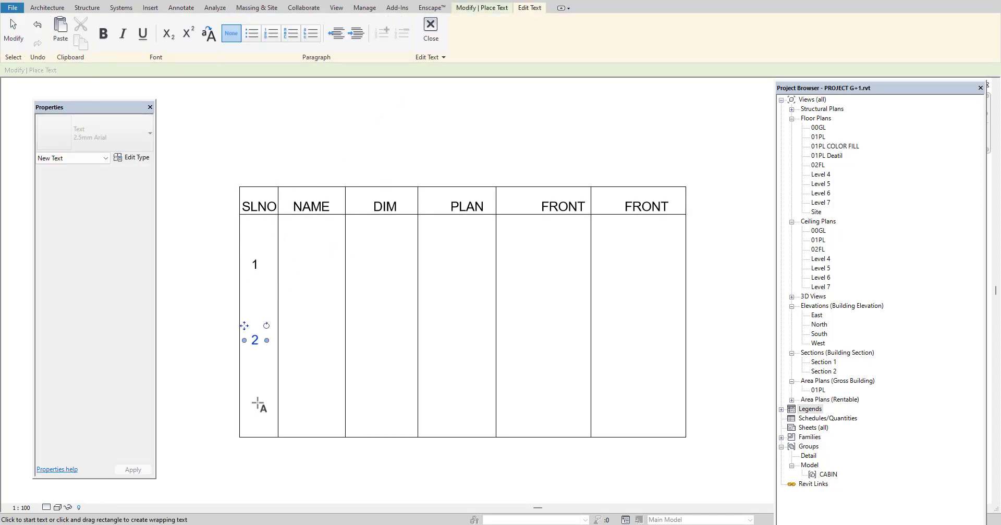
drag(244, 405, 263, 433)
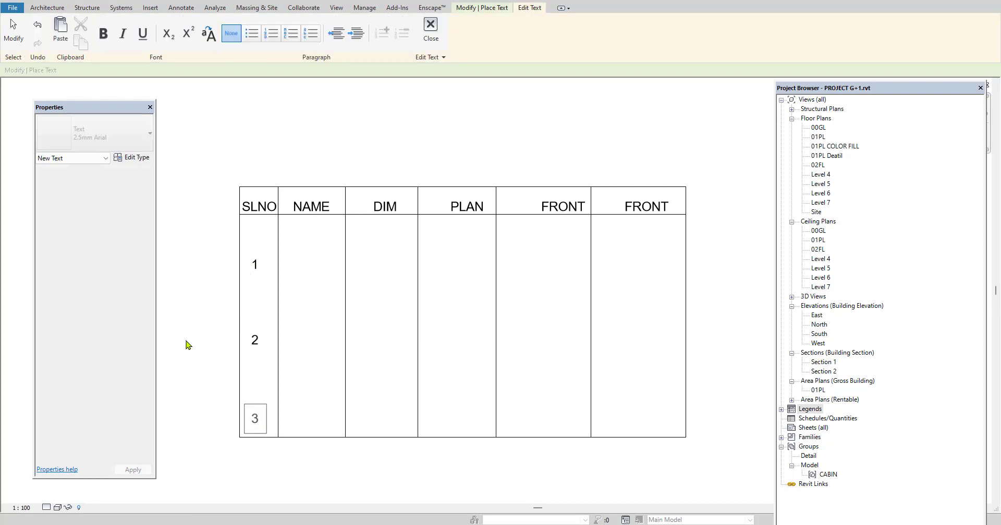
click(188, 345)
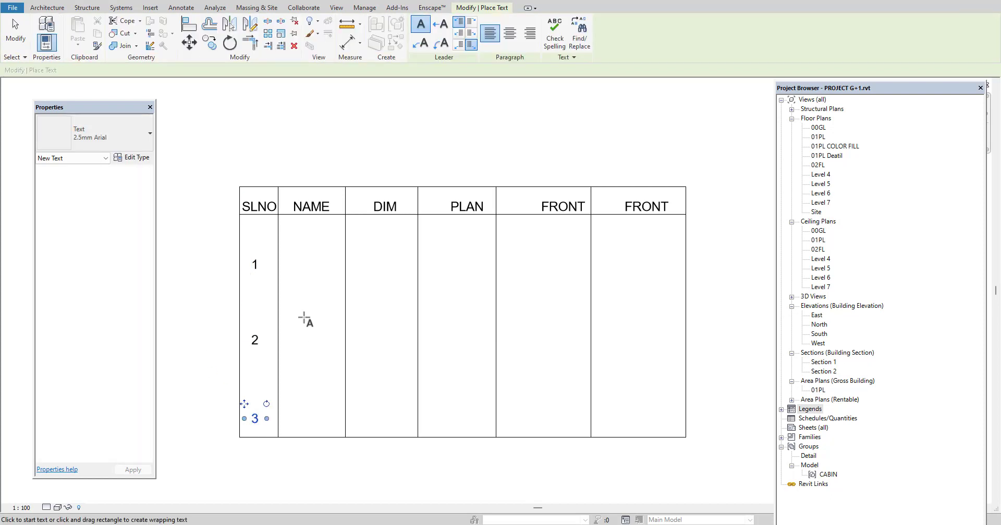
key(Escape)
Place the texts W1 and W2 in the NAME column beside numbers 1 and 2, and finish placing text
click(308, 267)
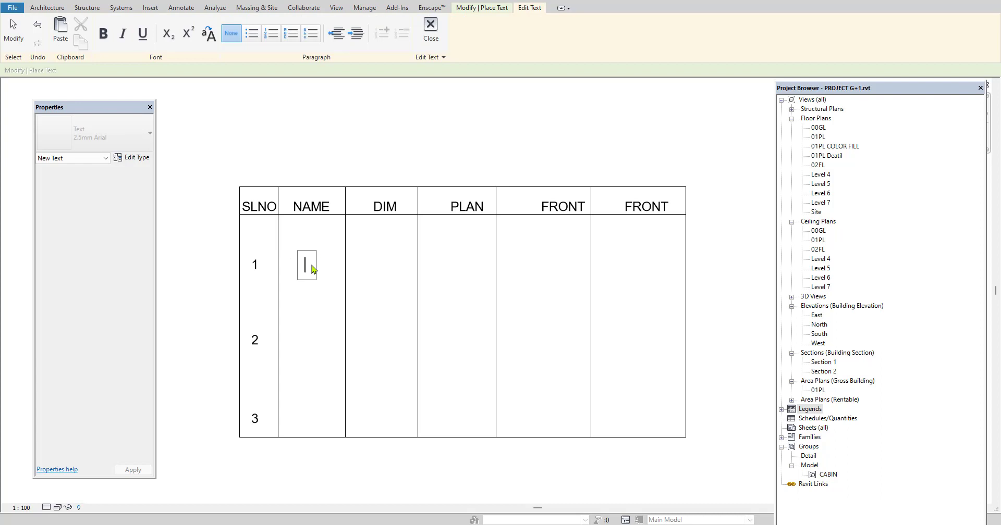
text(W1)
click(304, 340)
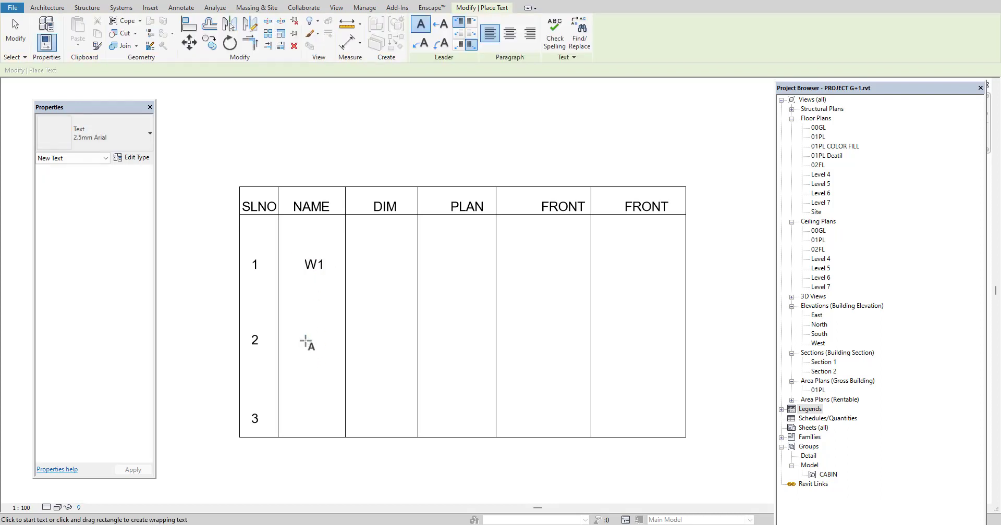
click(305, 340)
text(W2)
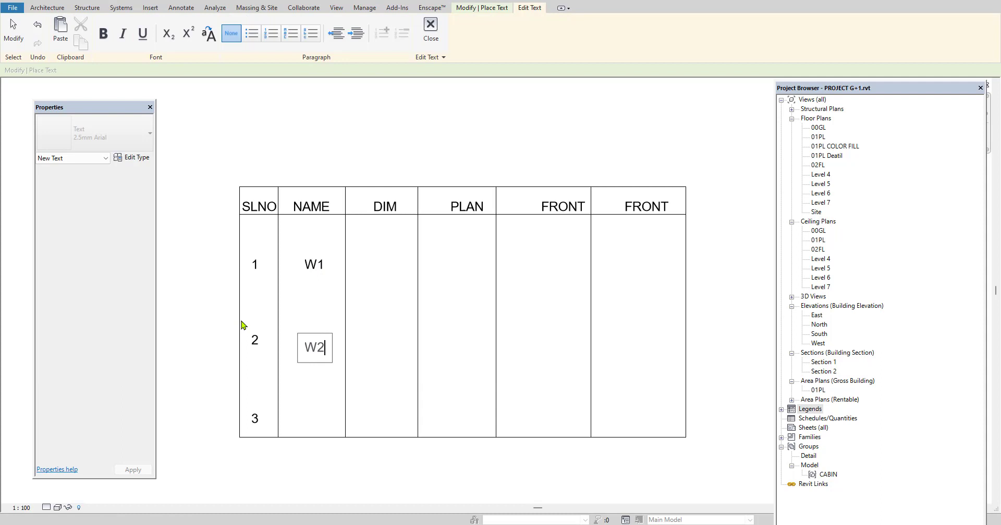
click(198, 277)
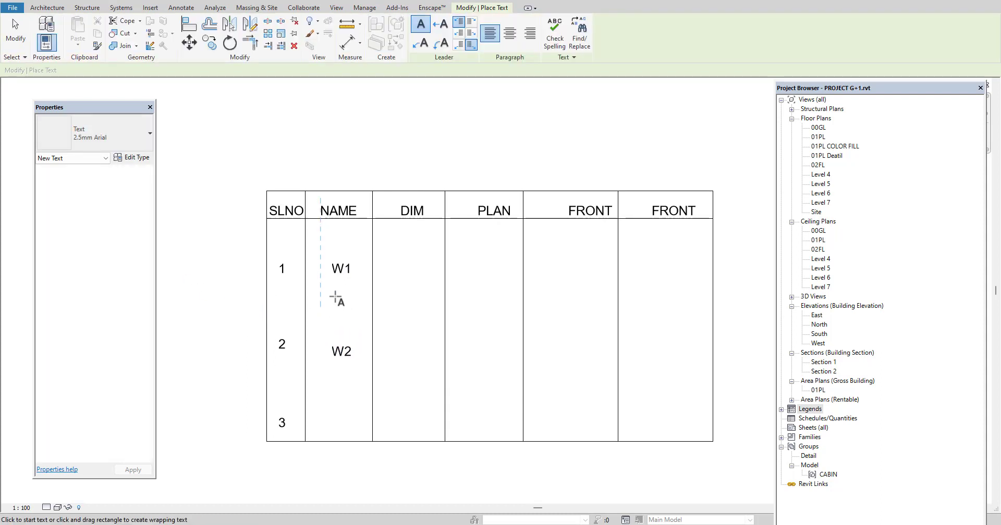
scroll(375, 287, up, 1)
key(Escape)
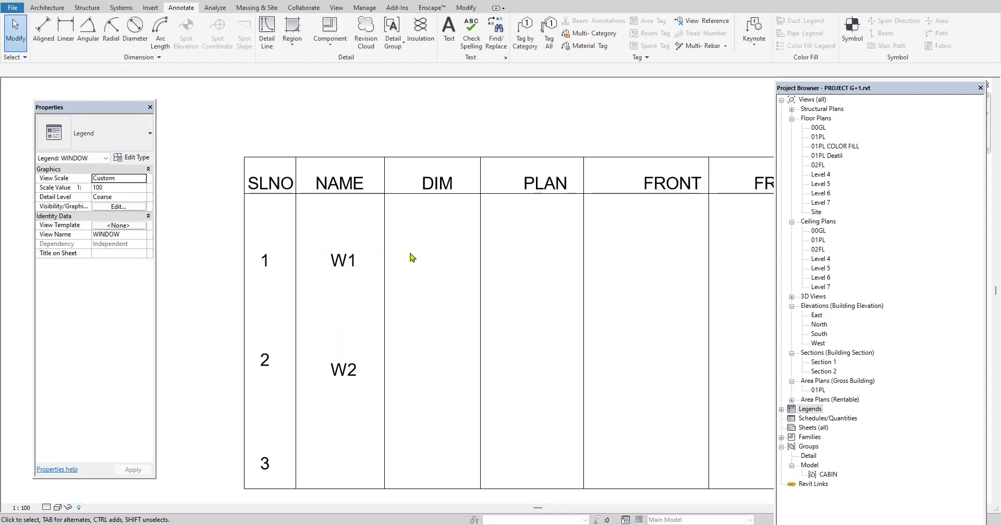
Place a Floor Plan legend component of window M_Casement Dbl with Trim : W2=4'X3' in the PLAN column of the W2 row
scroll(412, 258, down, 2)
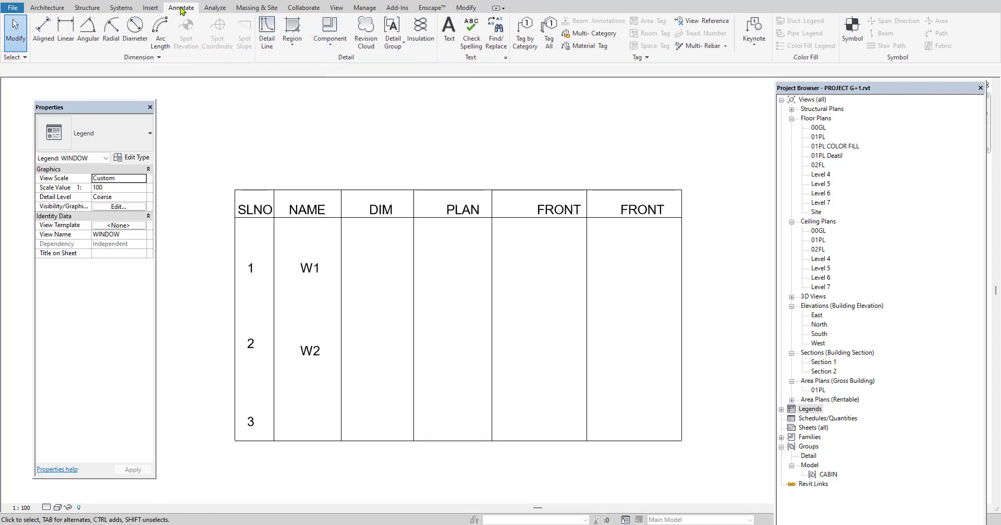
click(344, 46)
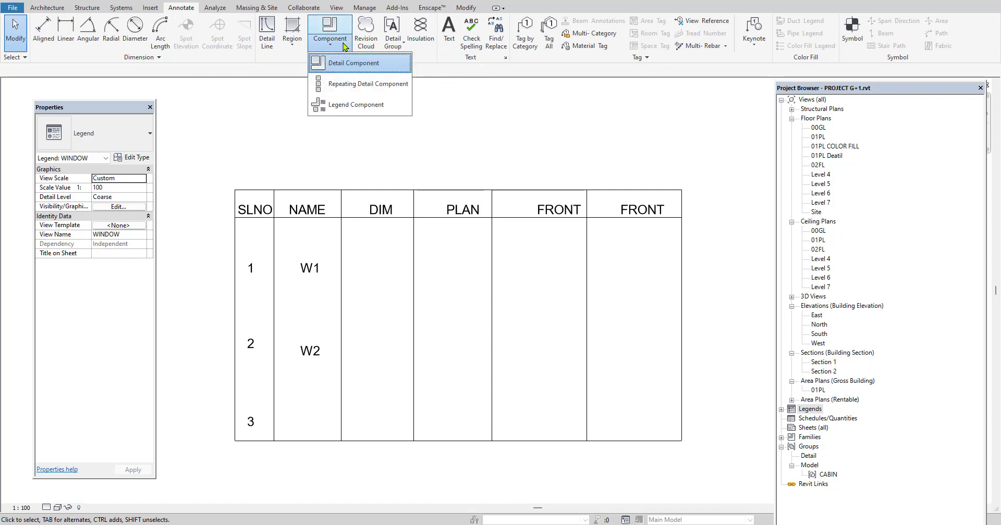
click(356, 105)
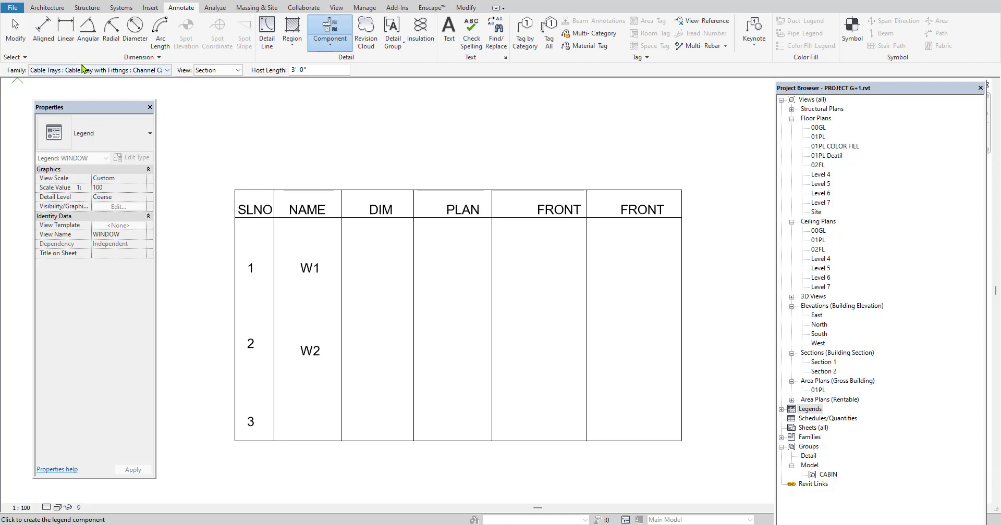
click(168, 73)
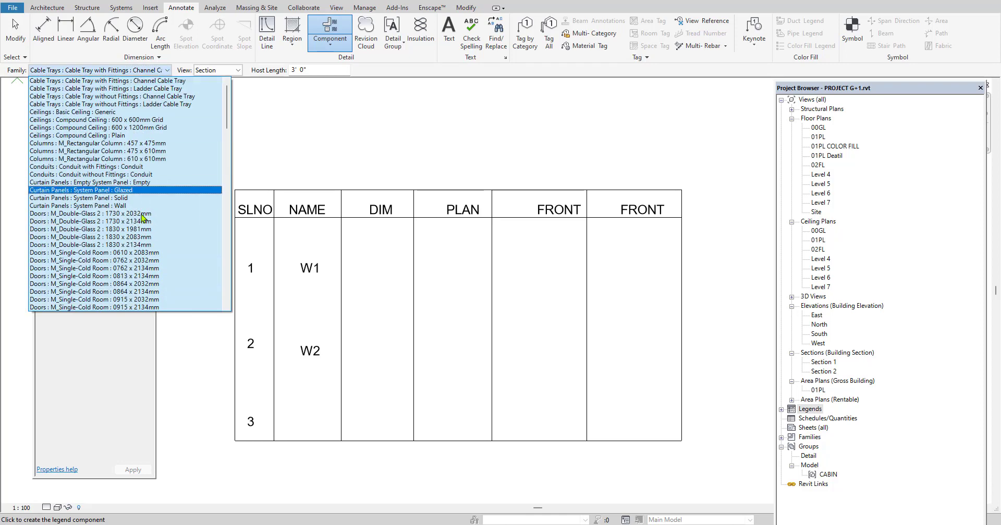
scroll(139, 261, down, 5)
scroll(139, 266, down, 7)
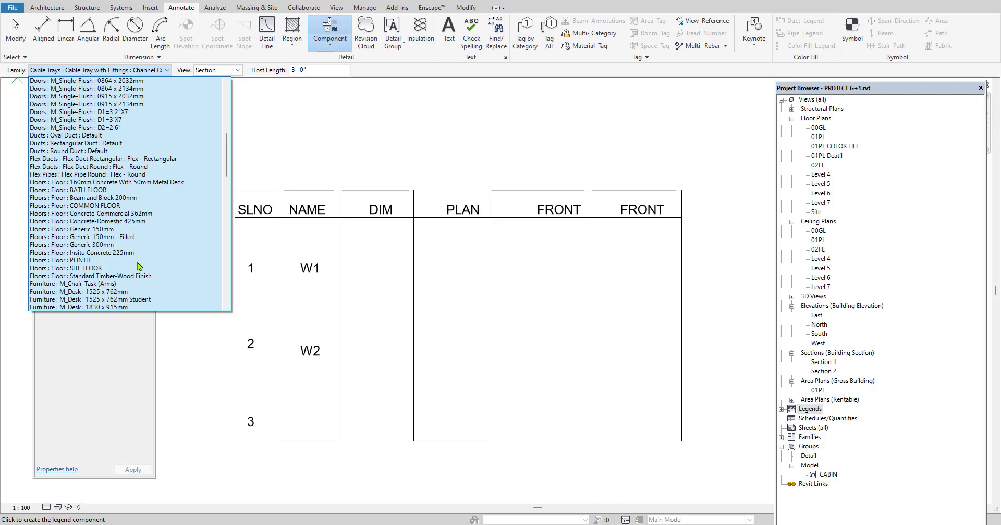
scroll(139, 265, up, 1)
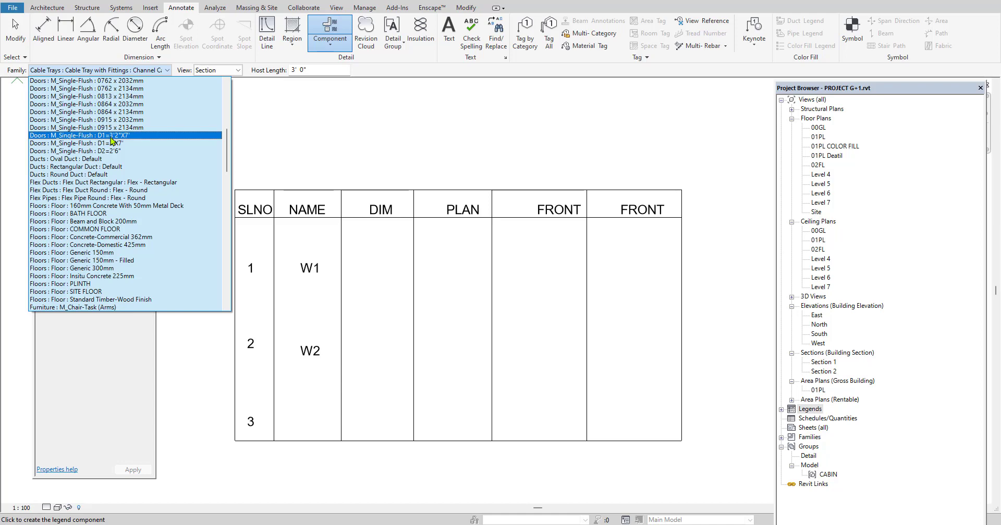
scroll(128, 281, down, 5)
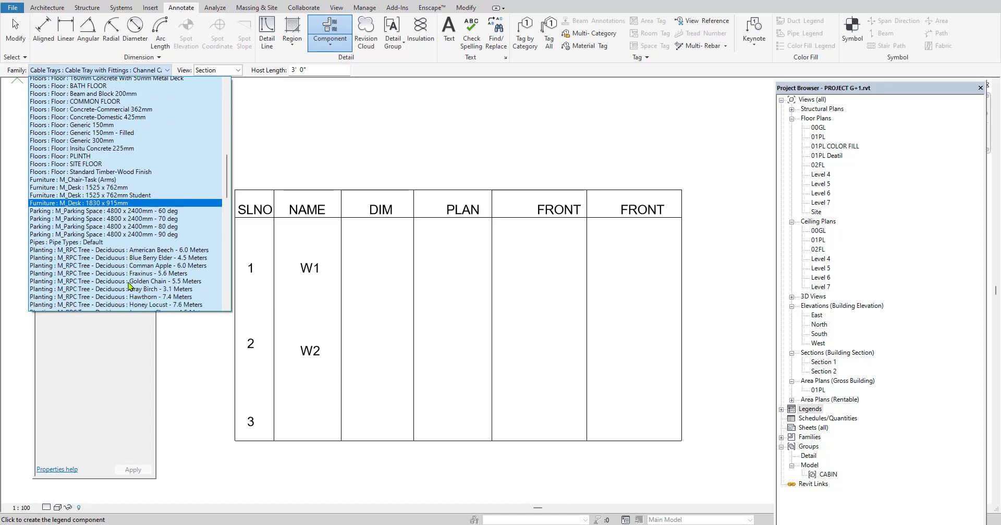
scroll(128, 285, down, 20)
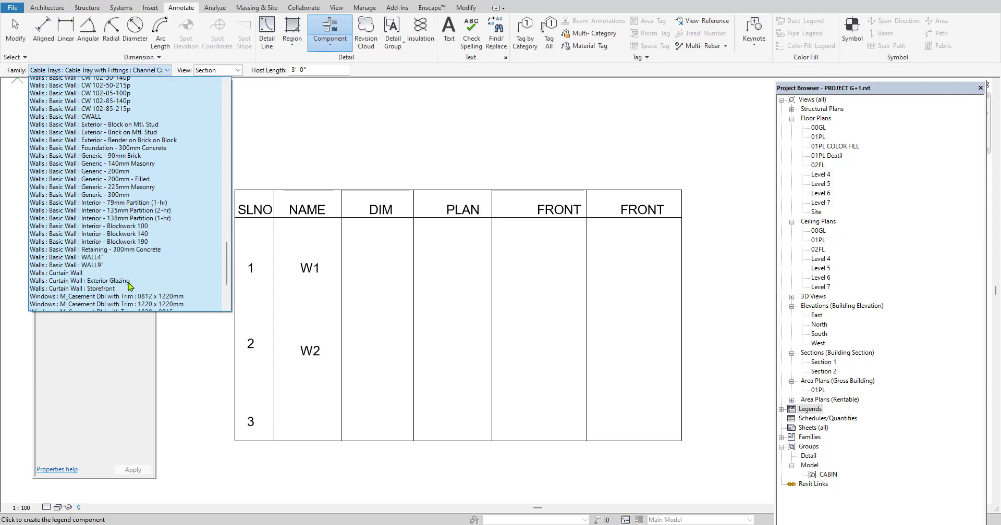
scroll(129, 285, down, 5)
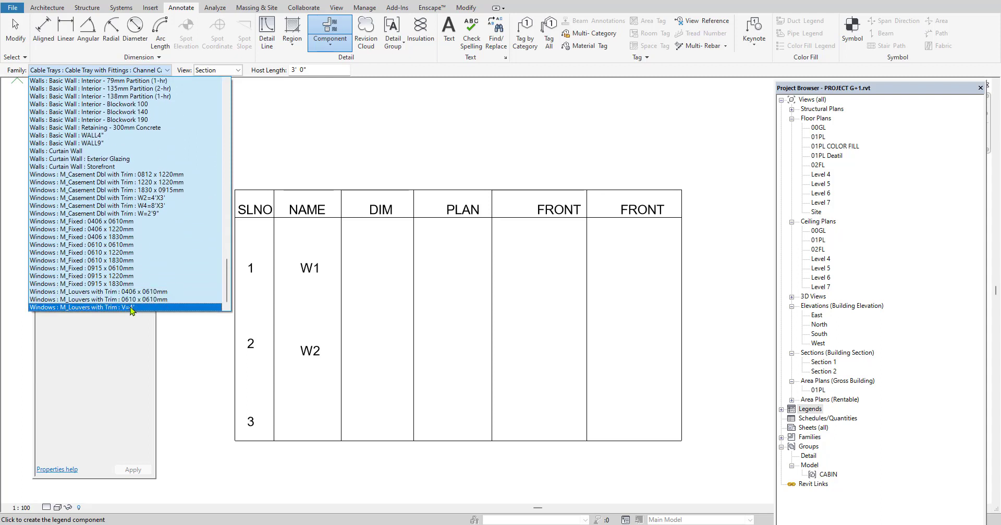
click(152, 214)
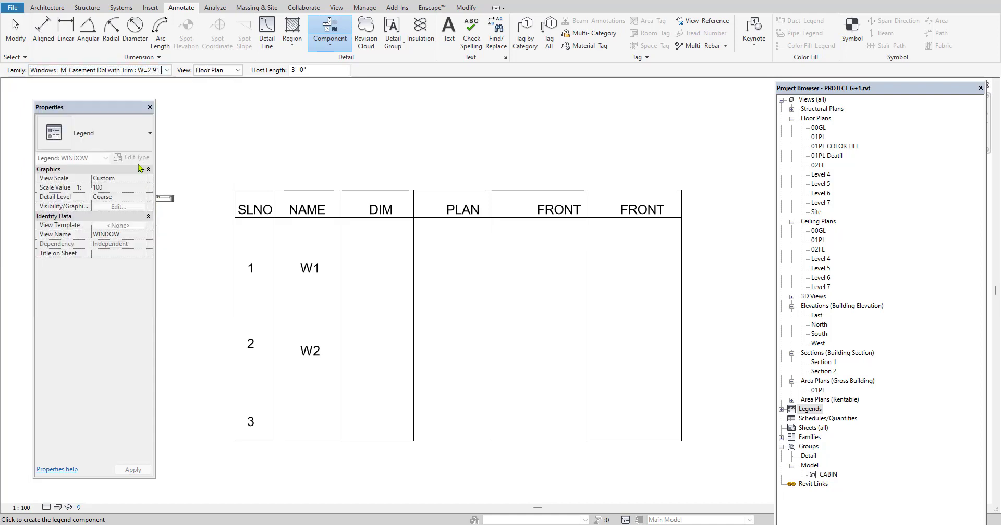
click(151, 72)
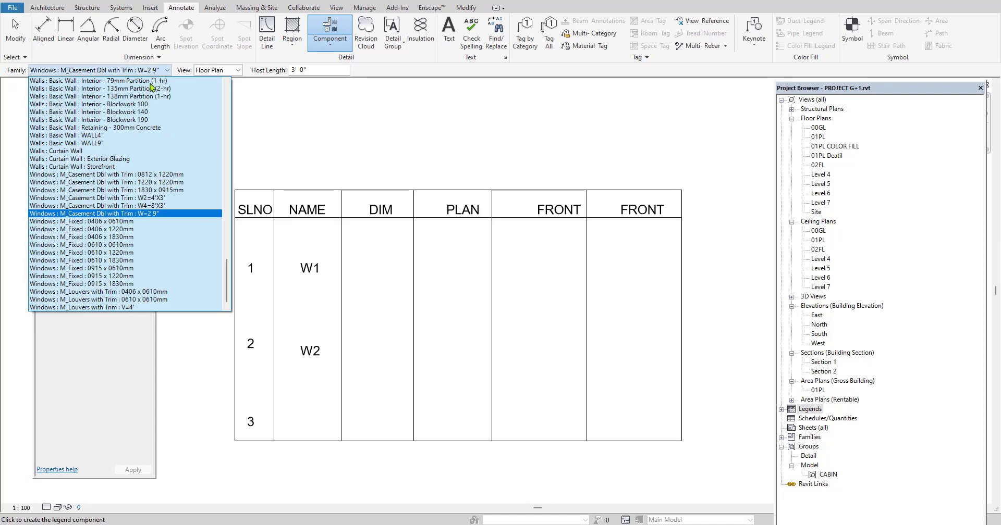
click(154, 199)
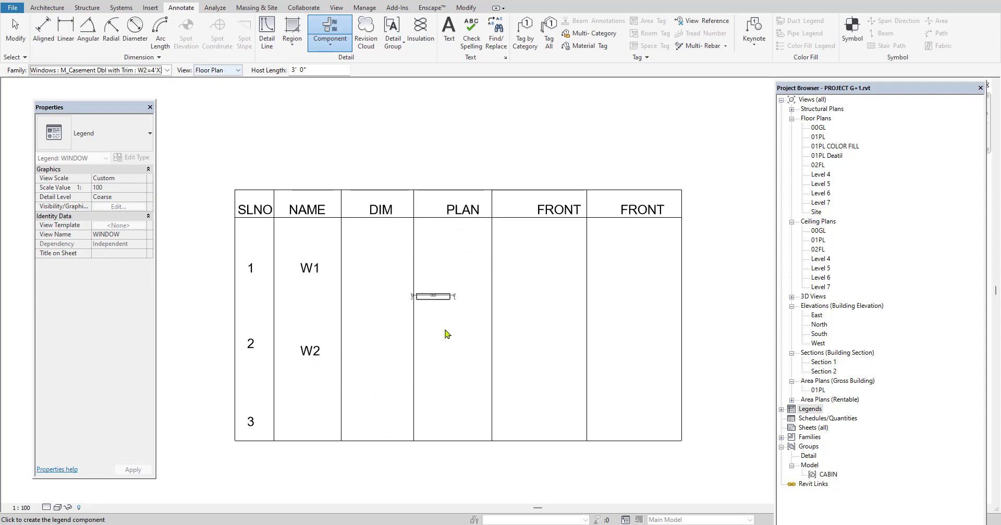
click(452, 355)
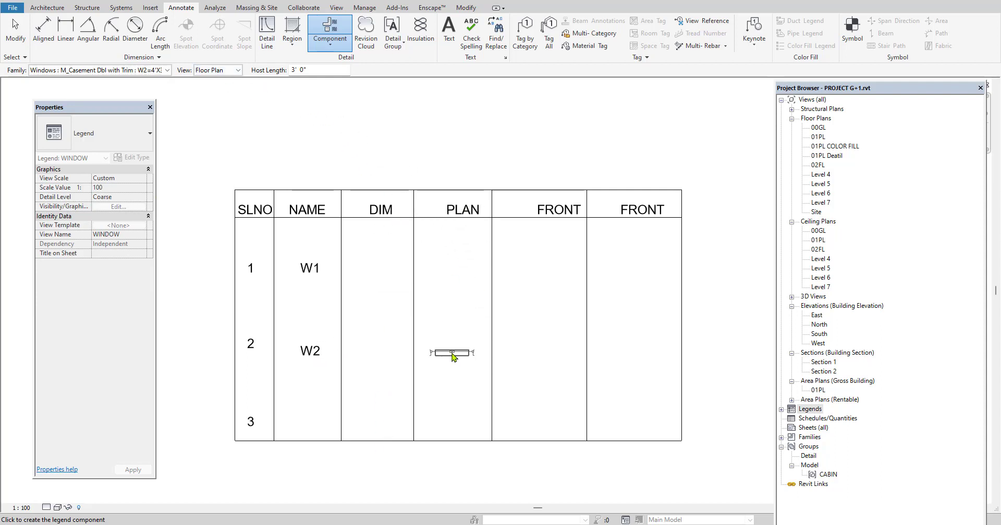
Place the same window's front elevation as a legend component in the first FRONT column of the W2 row
click(228, 70)
click(225, 90)
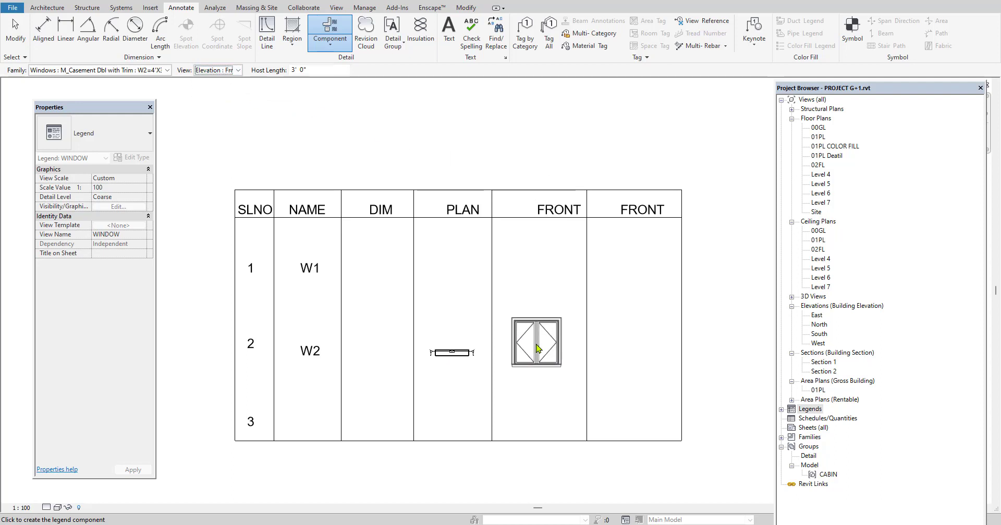
click(538, 350)
Place the W2=4'X3' window's back elevation as a legend component in the last column of the W2 row, and finish placing components
click(228, 70)
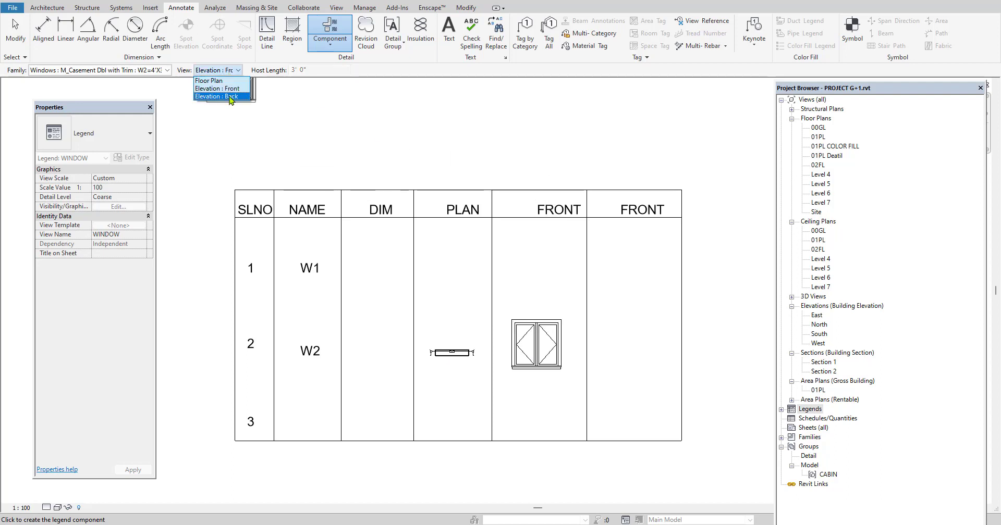
click(228, 97)
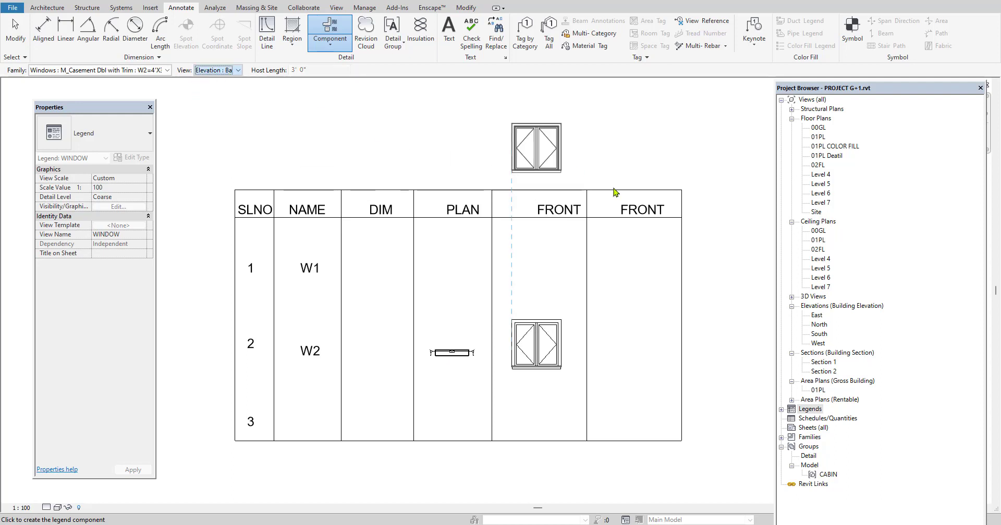
click(616, 275)
right_click(518, 145)
click(548, 151)
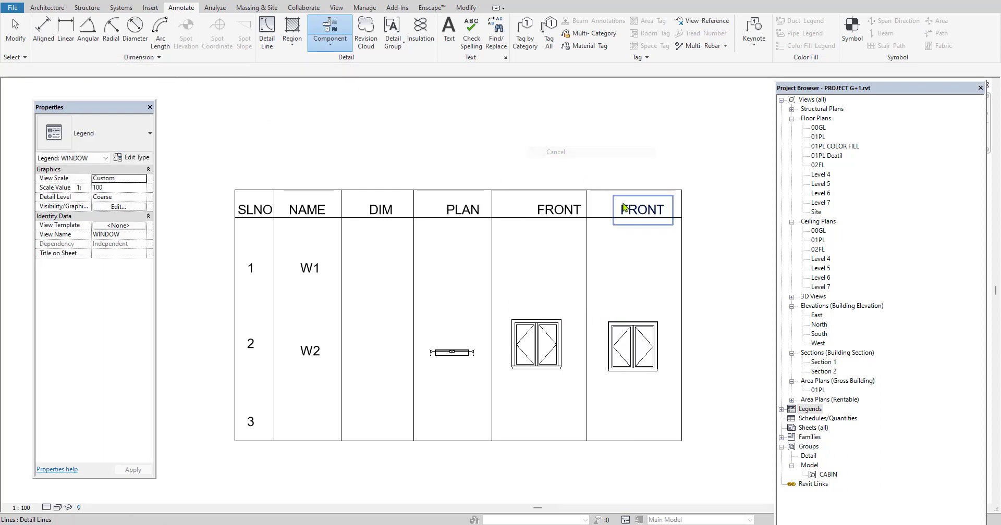
Change the heading text of the last table column to BACK
double_click(638, 211)
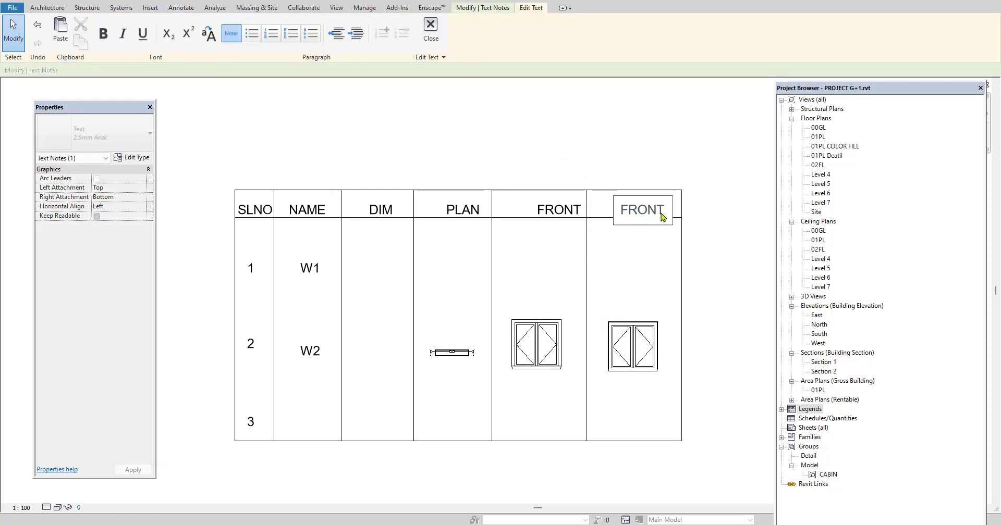
key(BackSpace)
key(BackSpace)
key(BackSpace)
key(BackSpace)
key(BackSpace)
text(BACK)
click(583, 133)
click(582, 133)
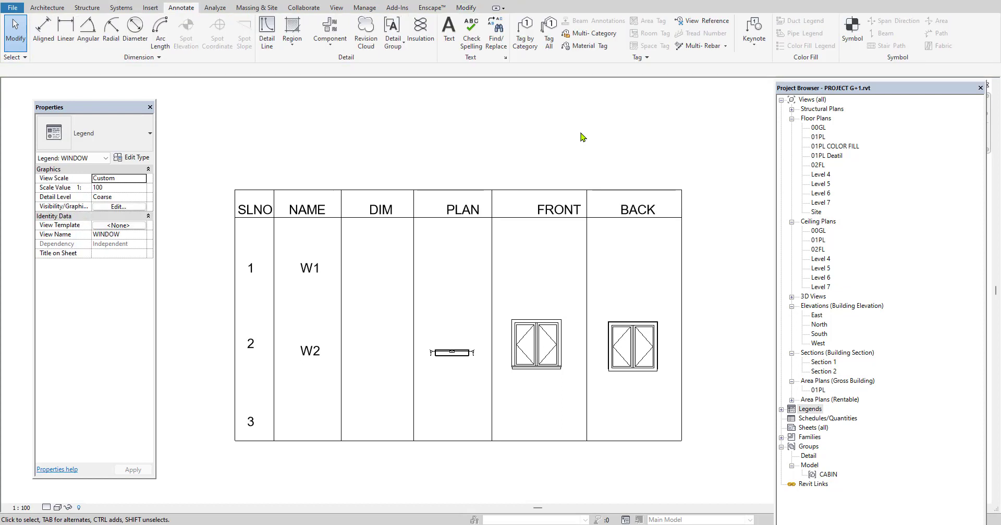
Nudge the FRONT and BACK headings together slightly up and to the left within their columns
drag(621, 210, 621, 210)
click(622, 213)
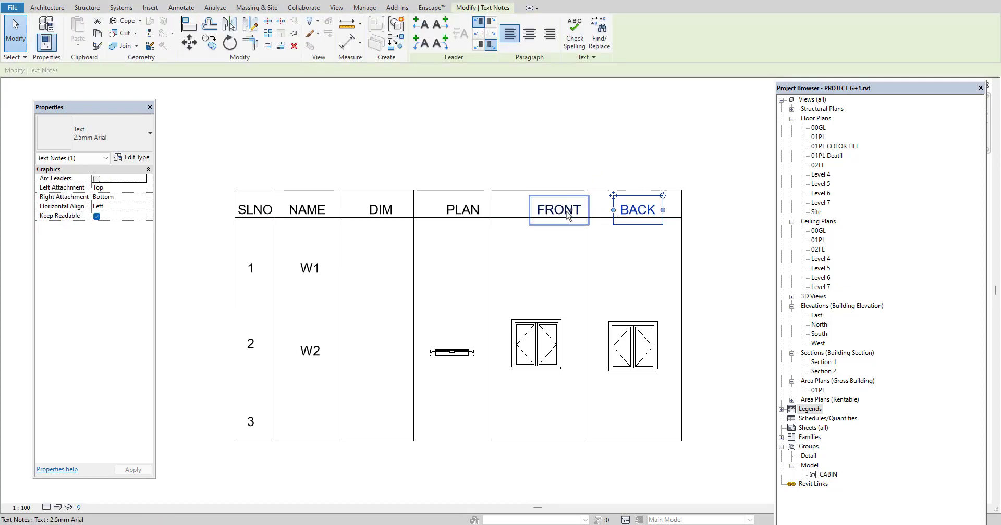
ctrl+click(567, 213)
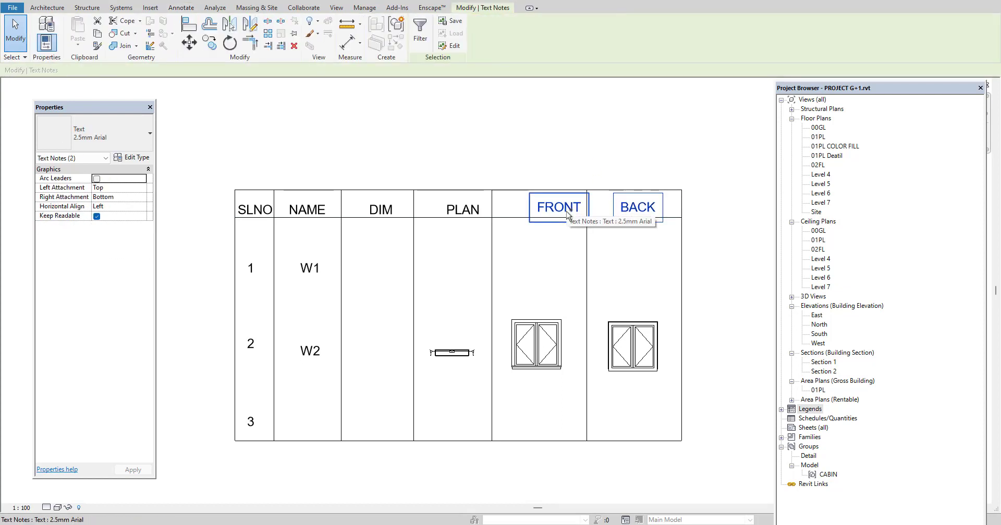
key(Left)
key(Left)
key(Left)
key(Left)
key(Up)
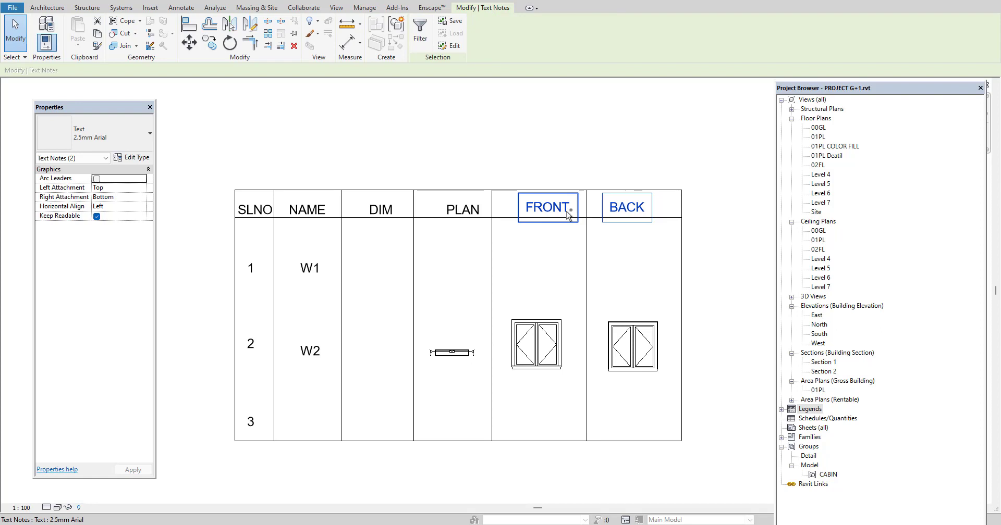
click(525, 156)
Set the visual style of the WINDOW legend view to Realistic
scroll(559, 342, down, 1)
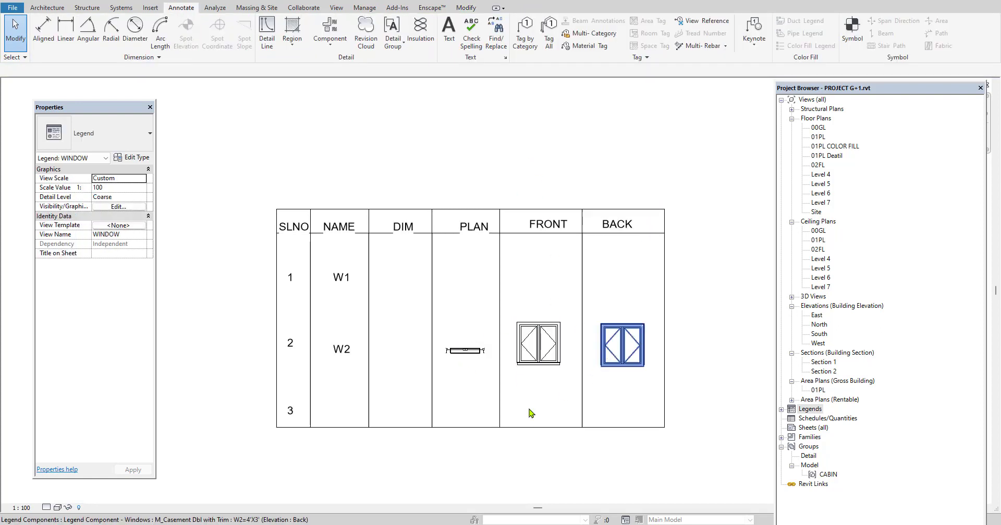
click(58, 507)
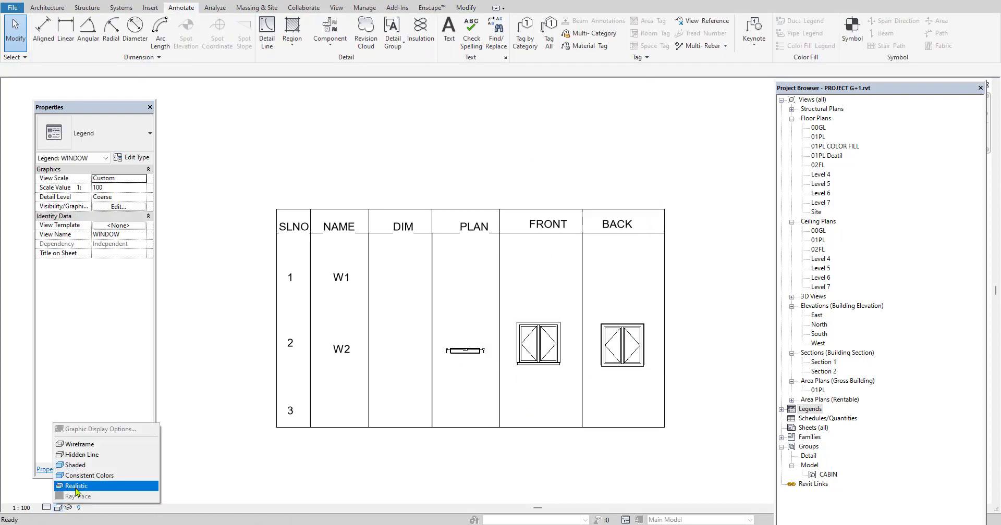
click(70, 490)
scroll(574, 398, up, 1)
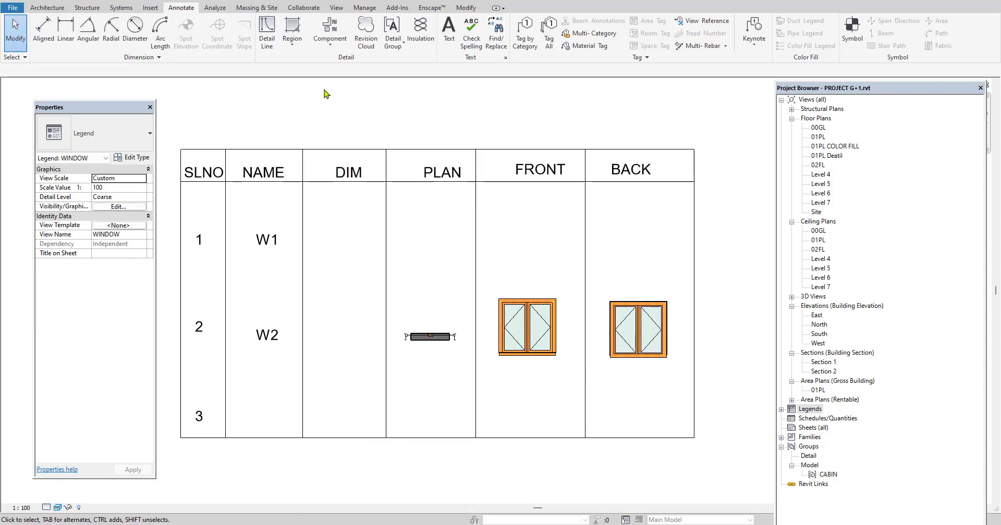
Examine the plan legend component's properties, and check the type of the kitchen's upper-wall W2 window in floor plan 01PL
click(437, 338)
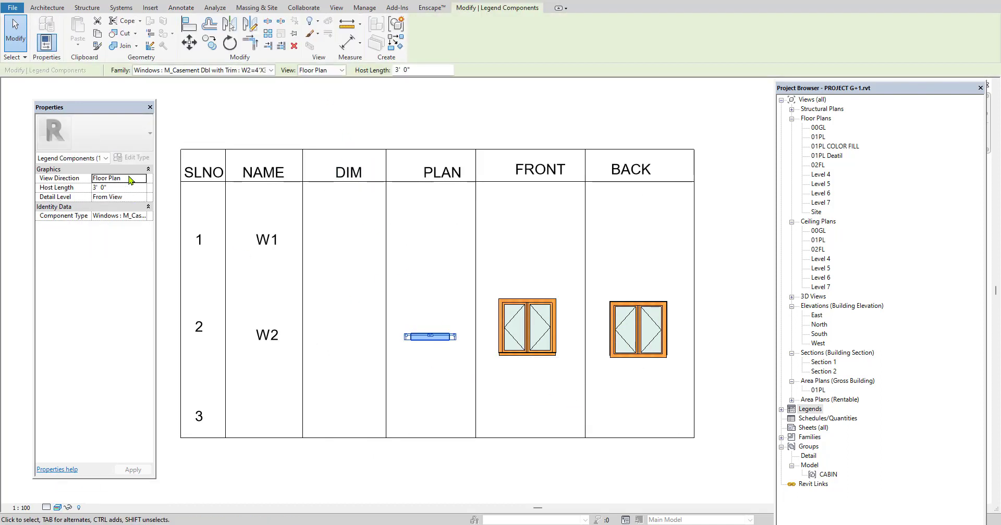
click(248, 125)
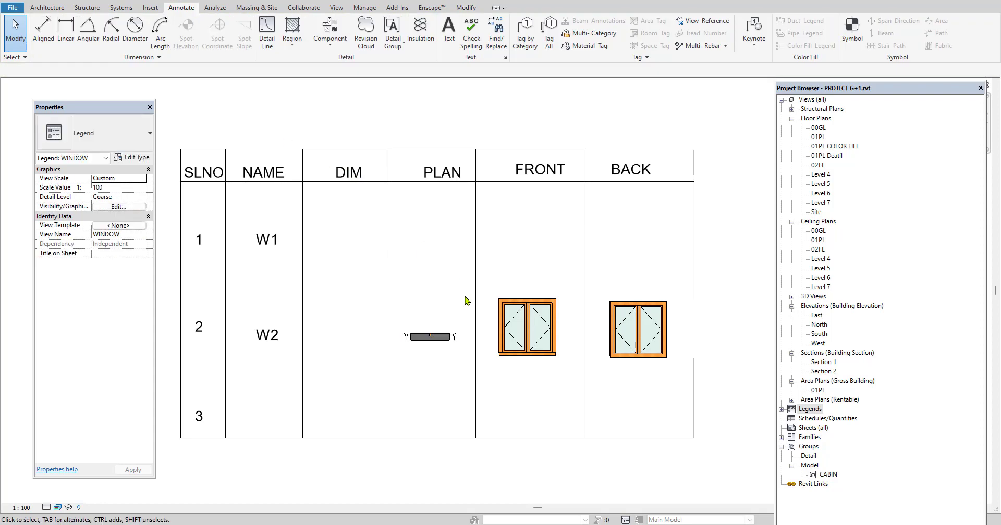
click(423, 328)
click(746, 162)
double_click(818, 138)
scroll(381, 236, up, 5)
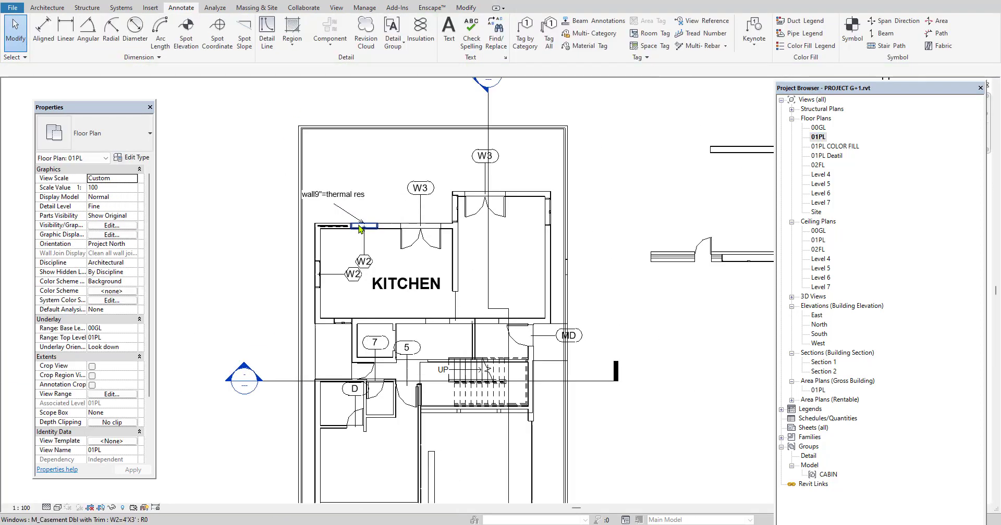
click(381, 235)
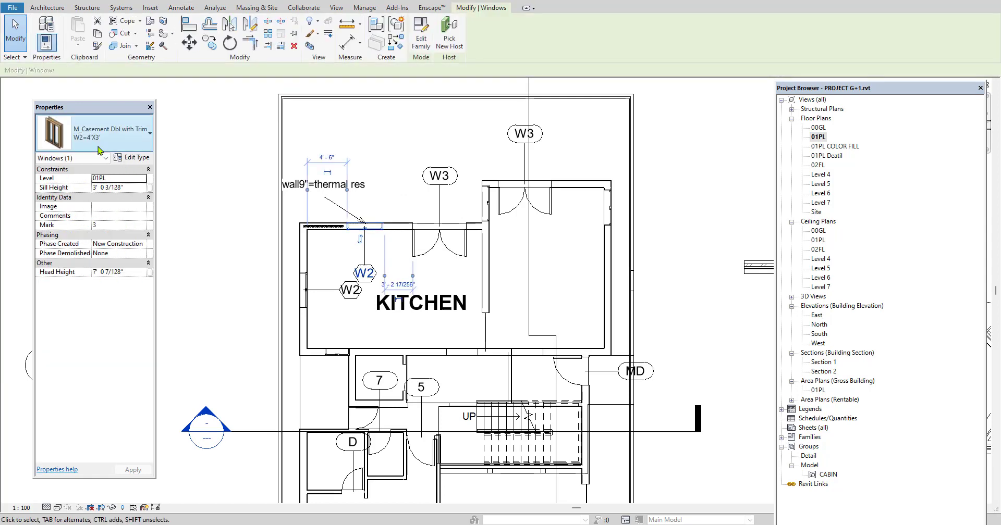
click(221, 186)
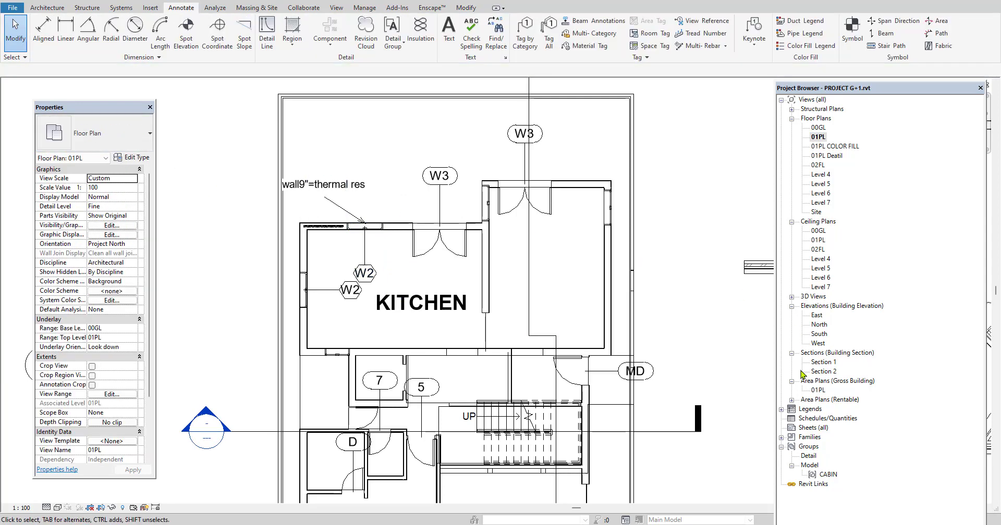
Reopen the WINDOW legend and place the text 4'X3' in the DIM column of the W2 row
click(781, 410)
double_click(814, 419)
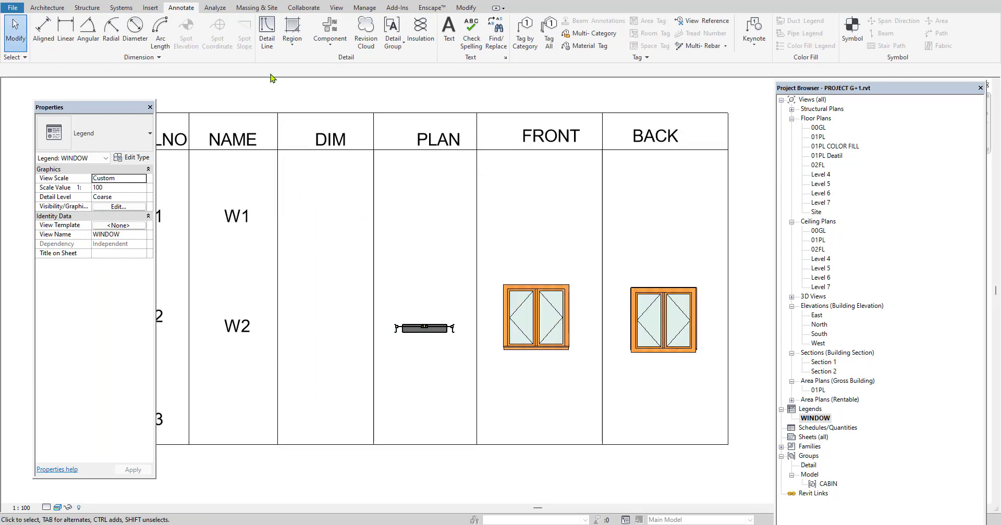
click(449, 31)
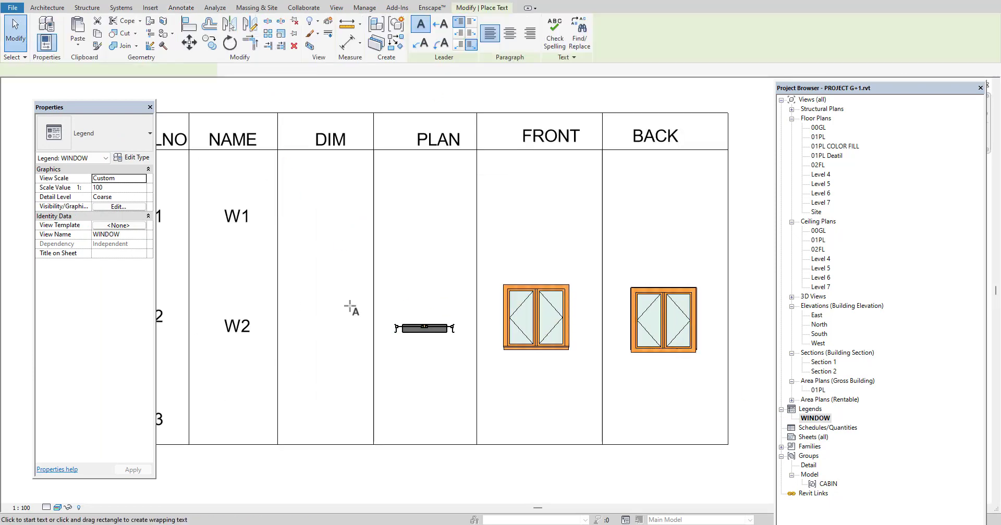
click(290, 317)
text(4')
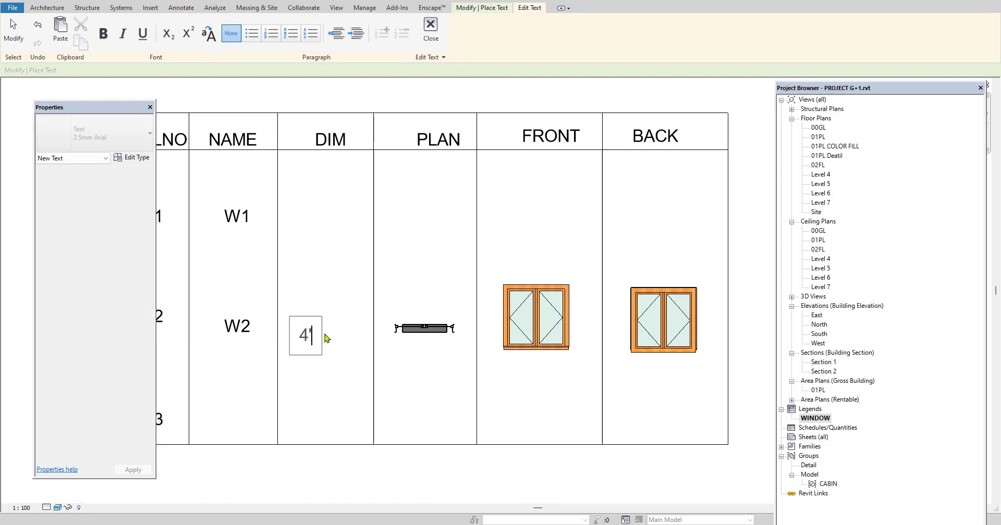
text(X3K)
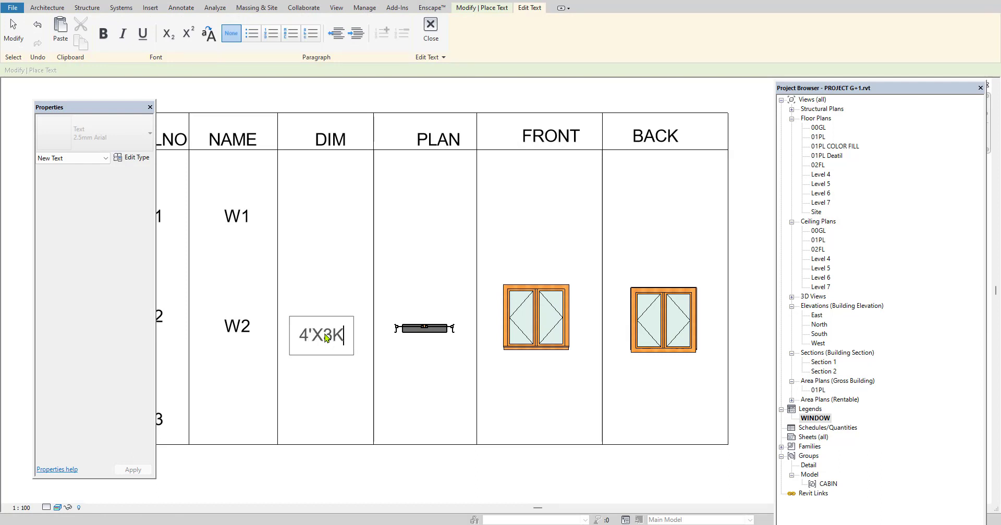
key(BackSpace)
text(')
click(428, 405)
Add an aligned dimension across the width of the W2 front elevation, placed above the window
click(181, 7)
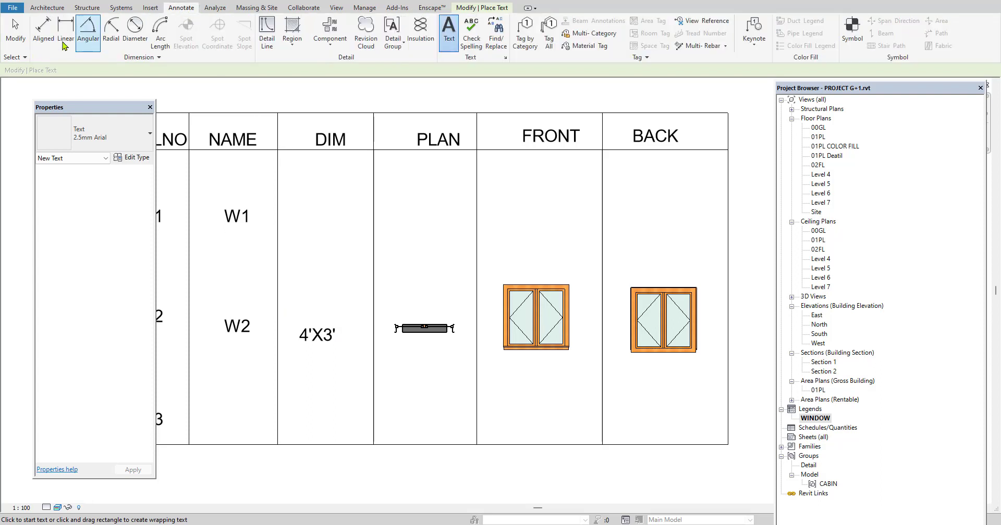
click(39, 29)
scroll(503, 316, up, 2)
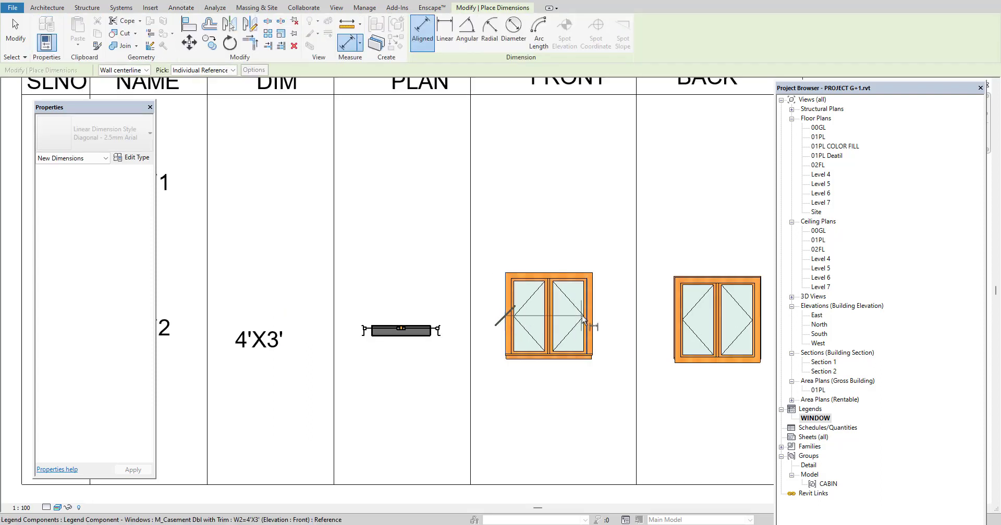
click(506, 320)
click(592, 323)
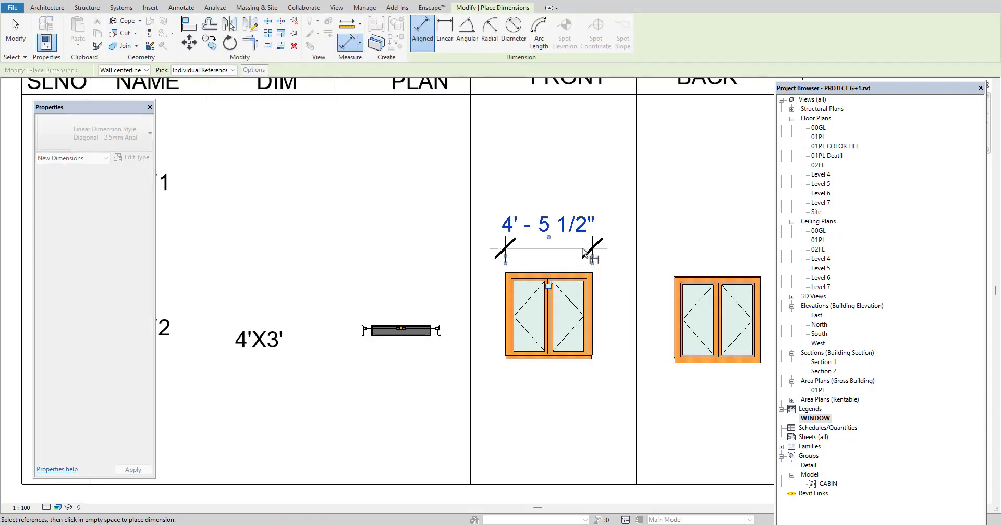
click(585, 250)
Add an aligned dimension for the height of the W2 front elevation beside the window's right edge, and finish dimensioning
click(582, 362)
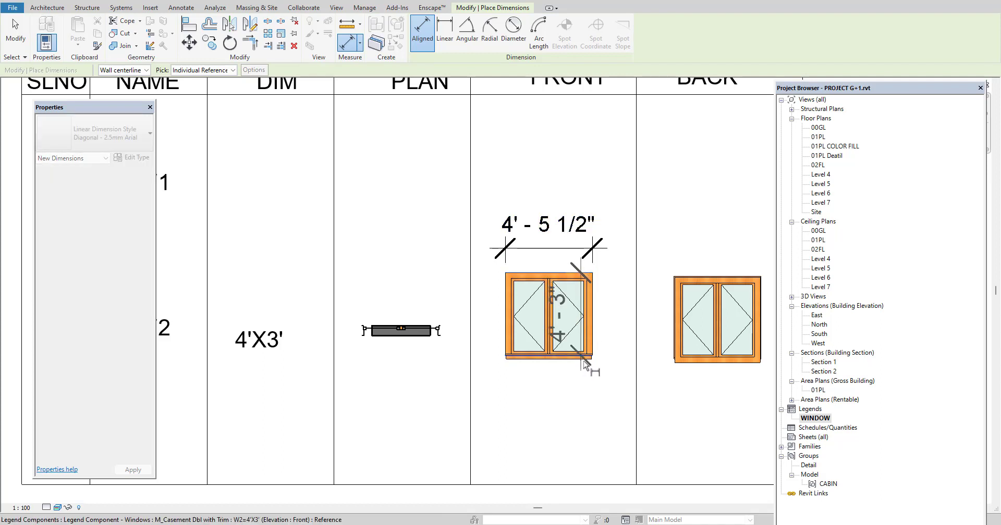
scroll(596, 367, down, 4)
scroll(612, 367, up, 4)
click(620, 364)
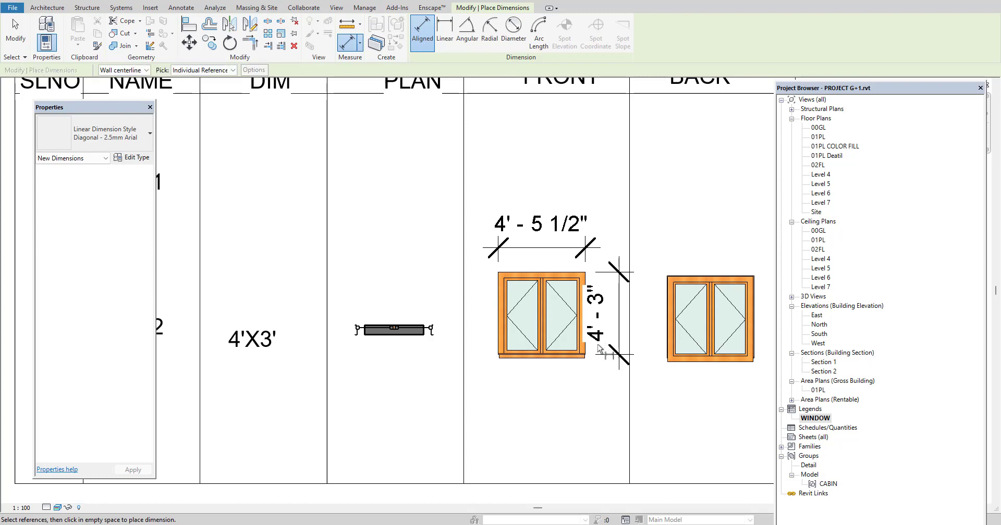
key(Escape)
key(Escape)
scroll(588, 391, down, 4)
scroll(578, 381, up, 2)
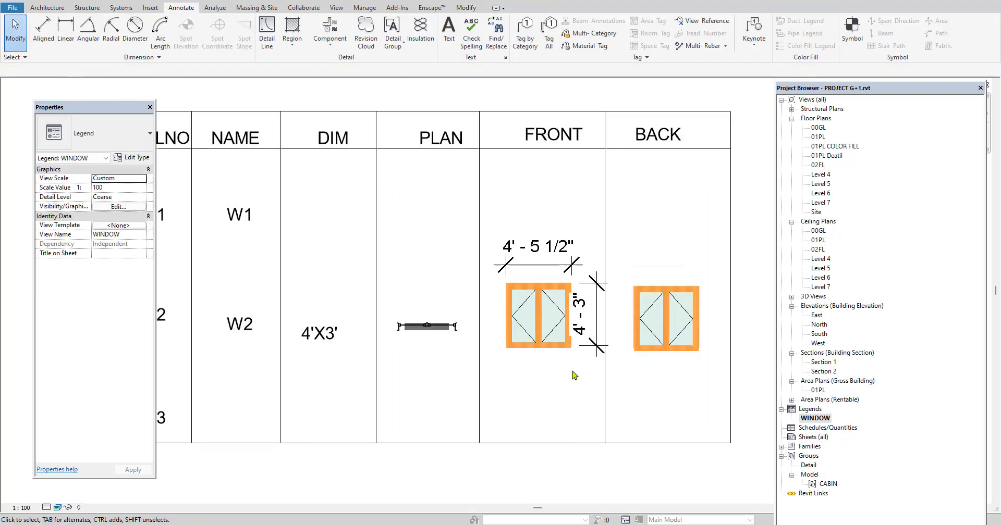
Examine the properties of the W2 front elevation legend component
click(555, 349)
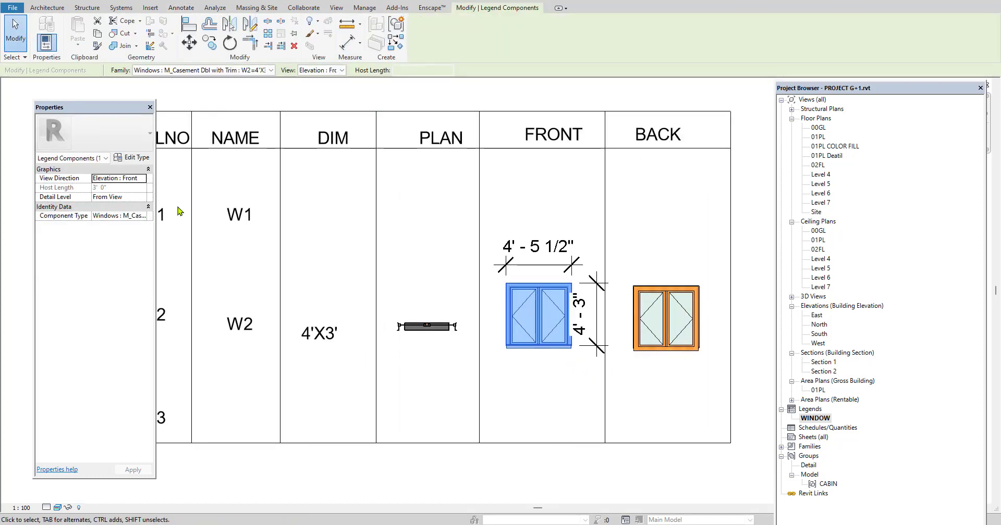
scroll(501, 240, down, 2)
key(Escape)
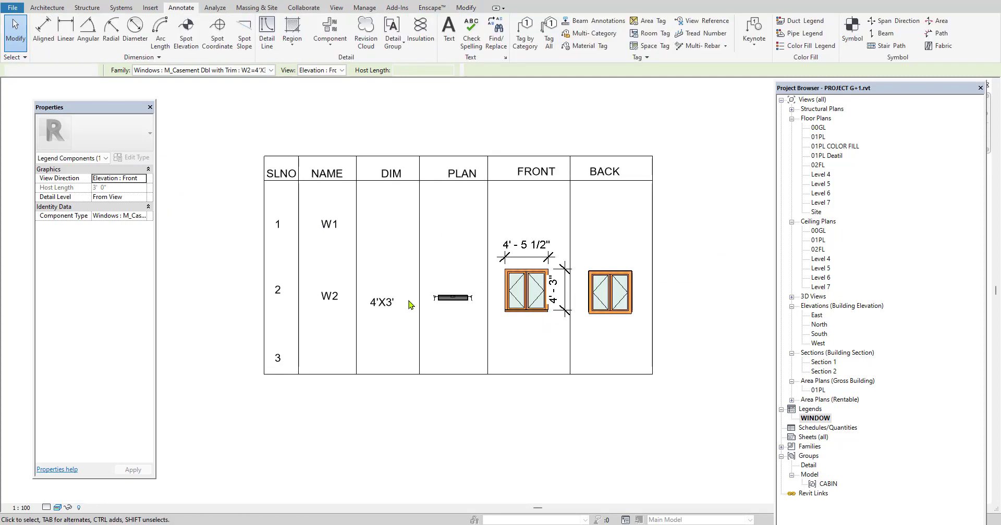
scroll(393, 304, up, 2)
click(571, 309)
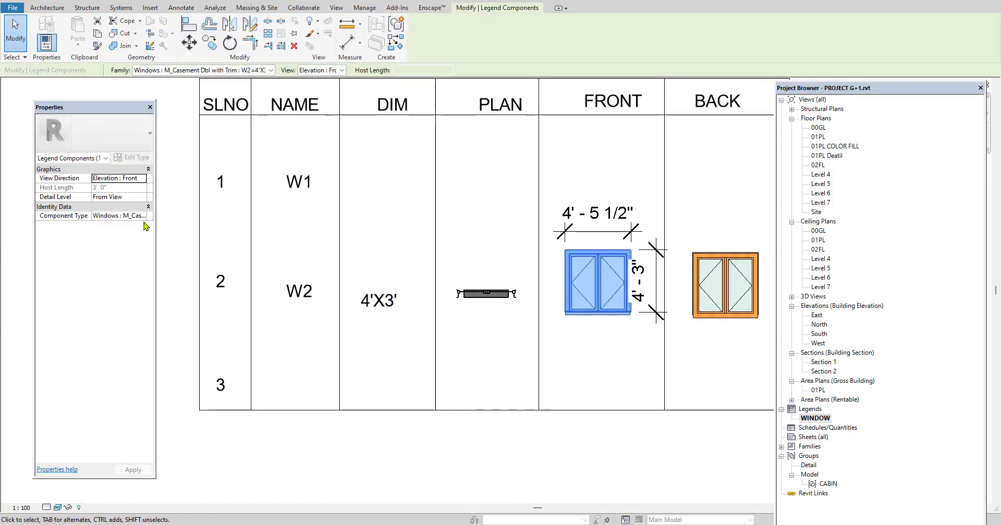
click(509, 342)
In floor plan 01PL, set the type height of the kitchen's W2 window to 4' and its width to 3'
double_click(818, 137)
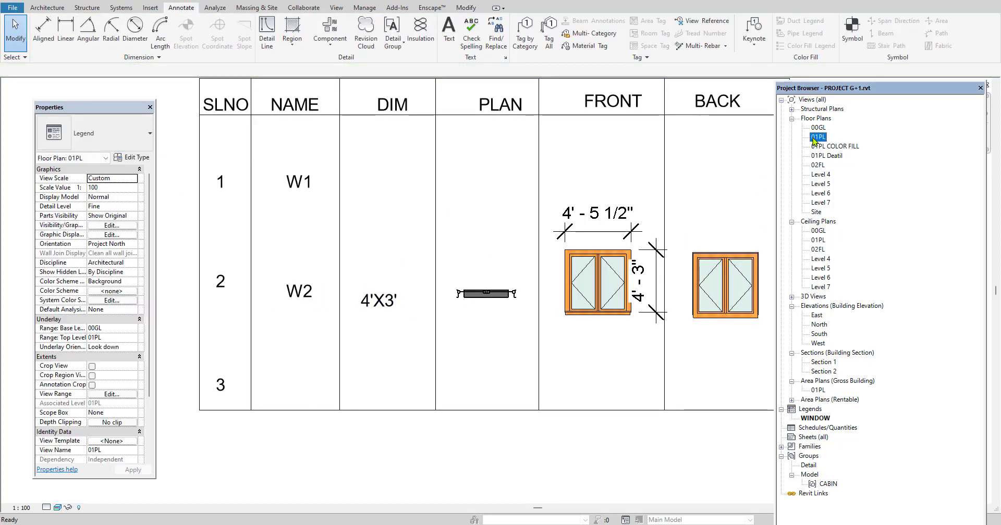
scroll(459, 238, up, 3)
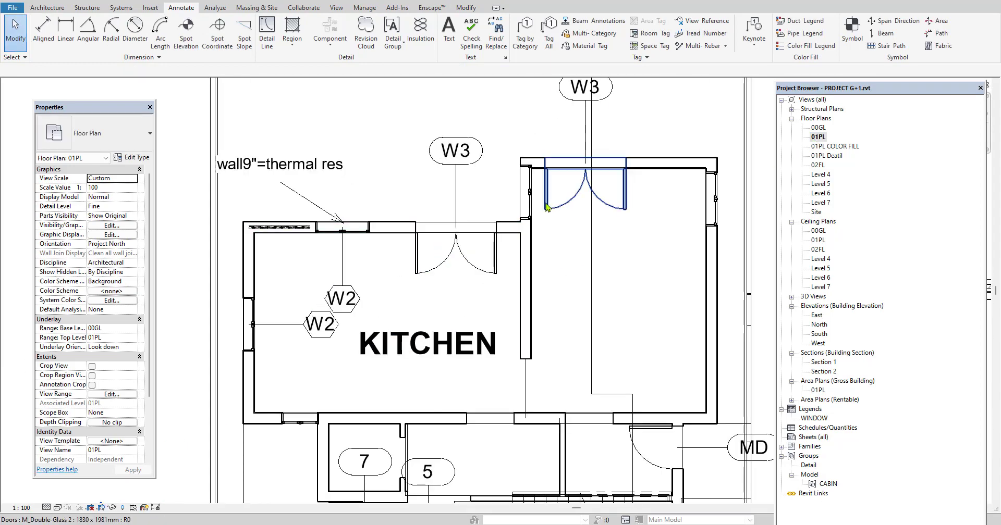
scroll(384, 231, down, 2)
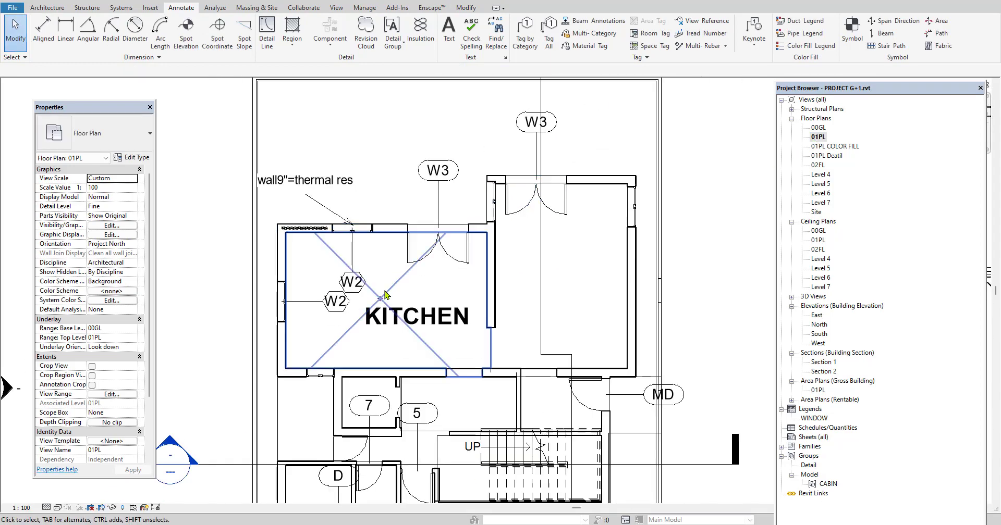
click(282, 305)
click(133, 157)
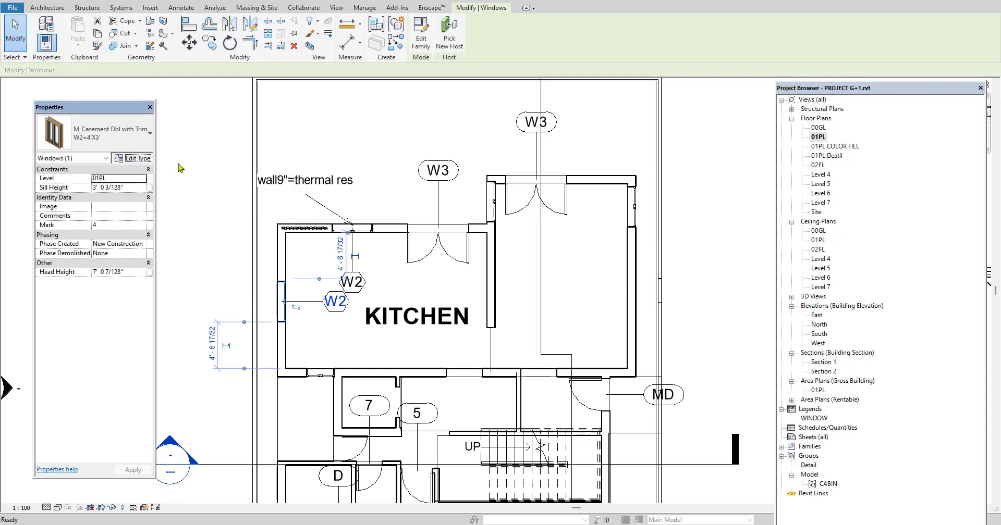
click(487, 283)
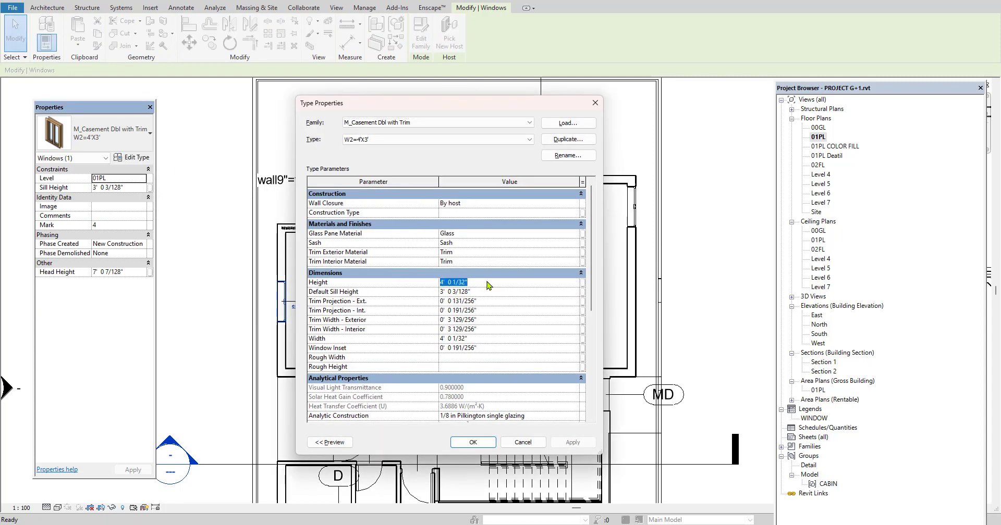
text(4')
click(503, 339)
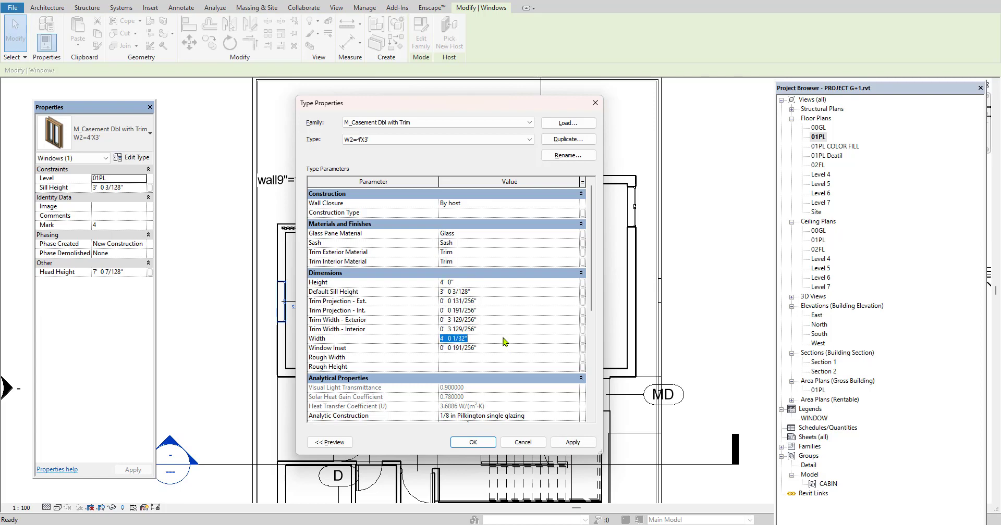
text(3')
click(474, 444)
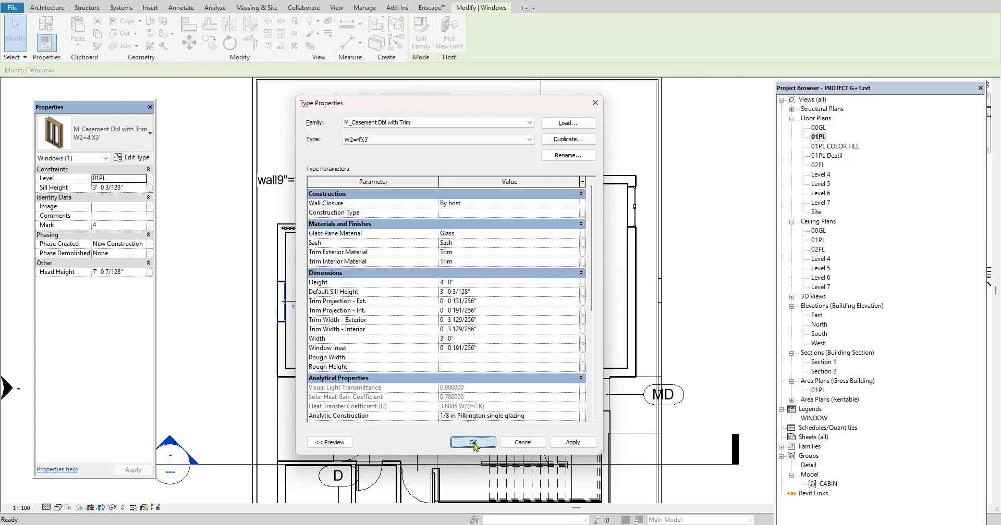
click(474, 444)
click(716, 338)
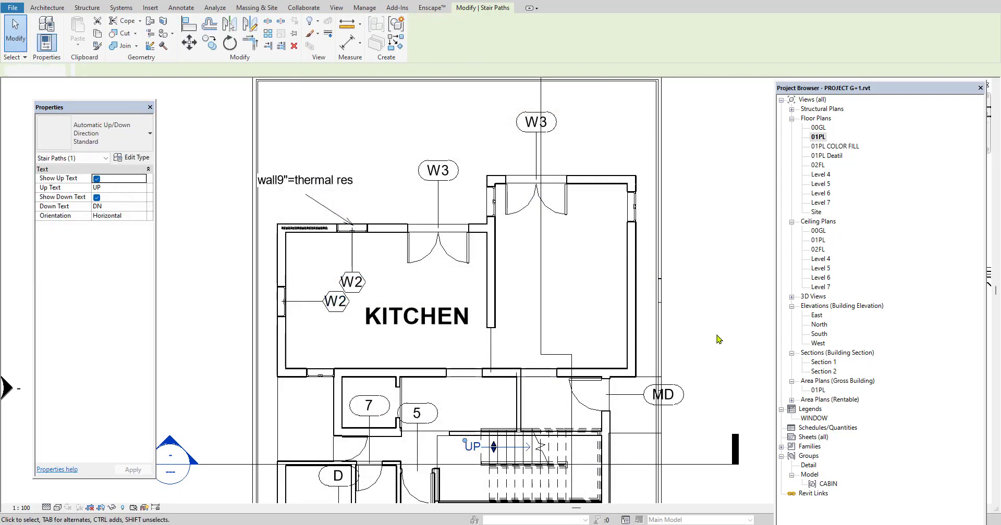
Reopen the WINDOW legend and check the W2 elevations and their dimensions
double_click(812, 420)
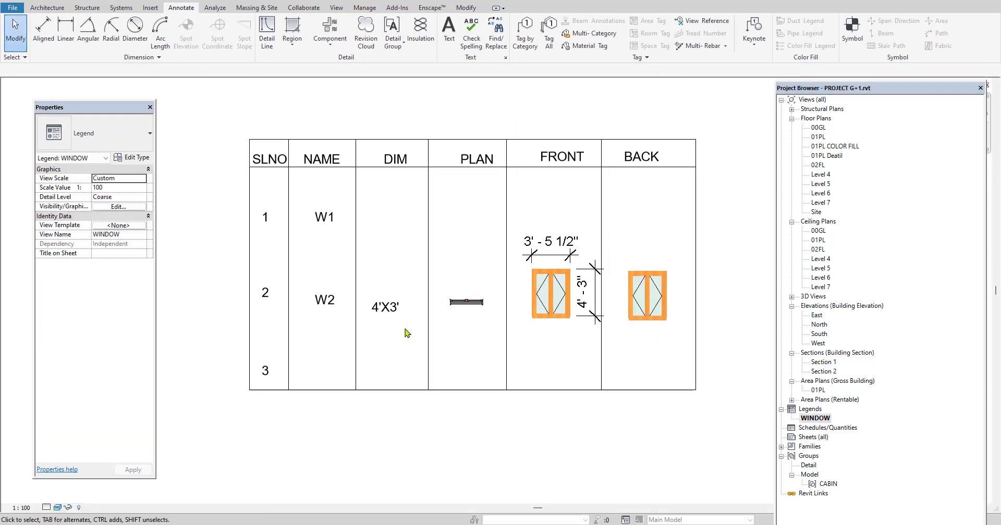
scroll(475, 354, up, 2)
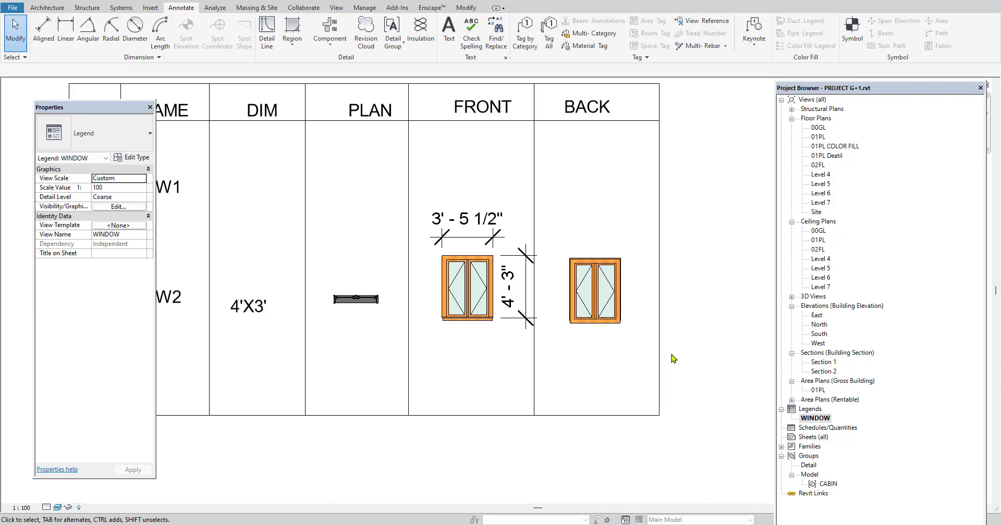
scroll(672, 358, down, 2)
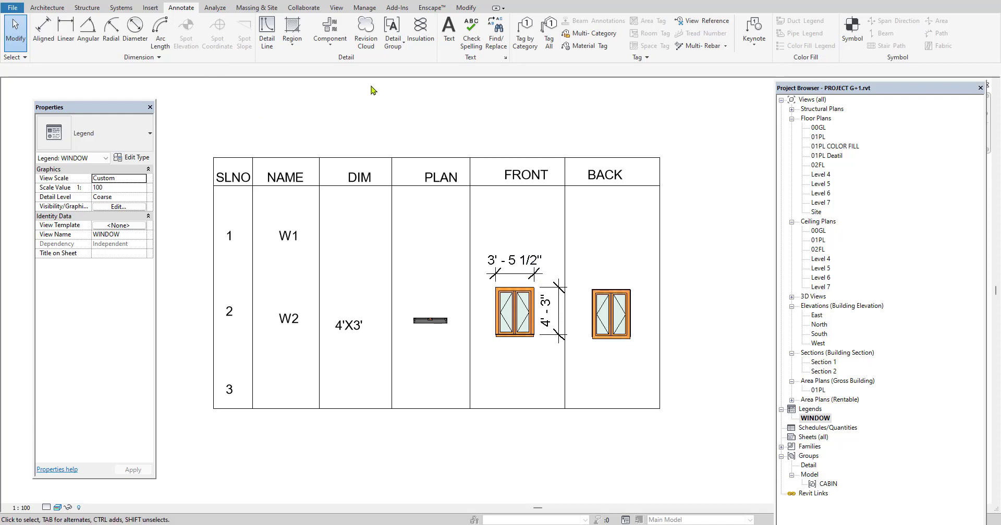
click(330, 42)
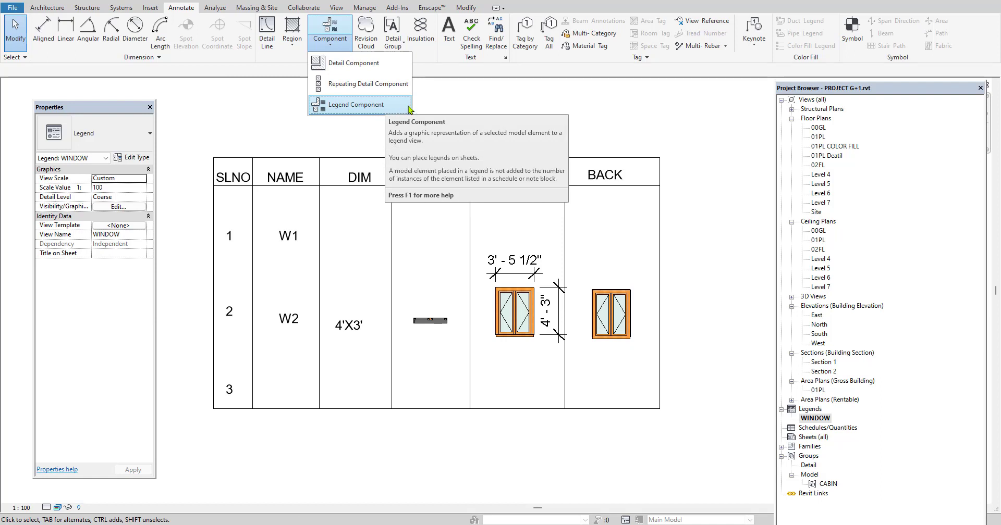
click(822, 428)
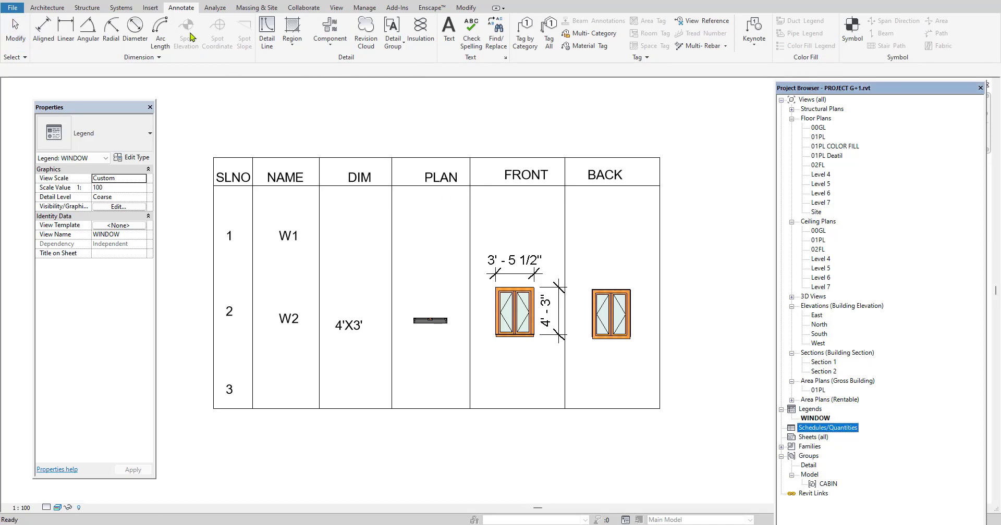
right_click(601, 126)
click(629, 131)
right_click(625, 128)
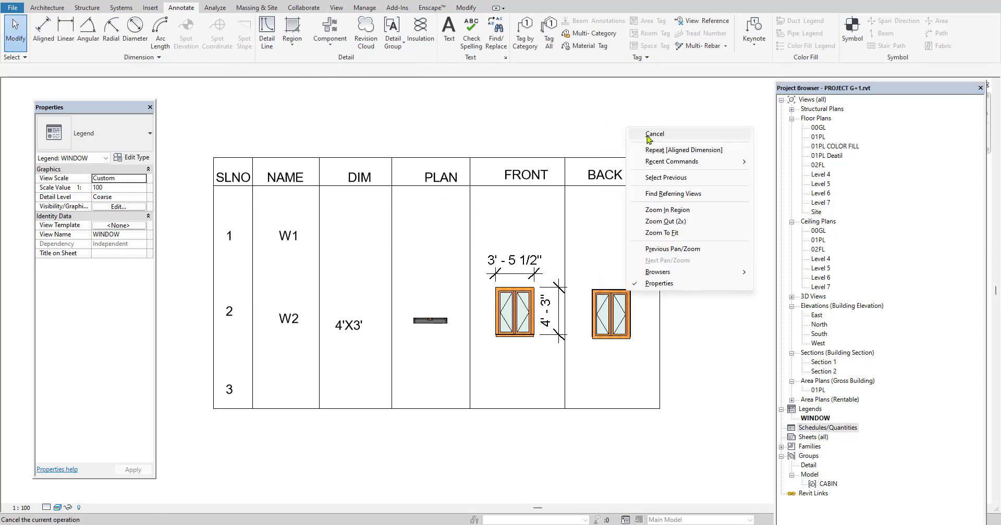
click(639, 134)
Open the 3D view and examine the house and the freestanding walls around it
click(163, 1)
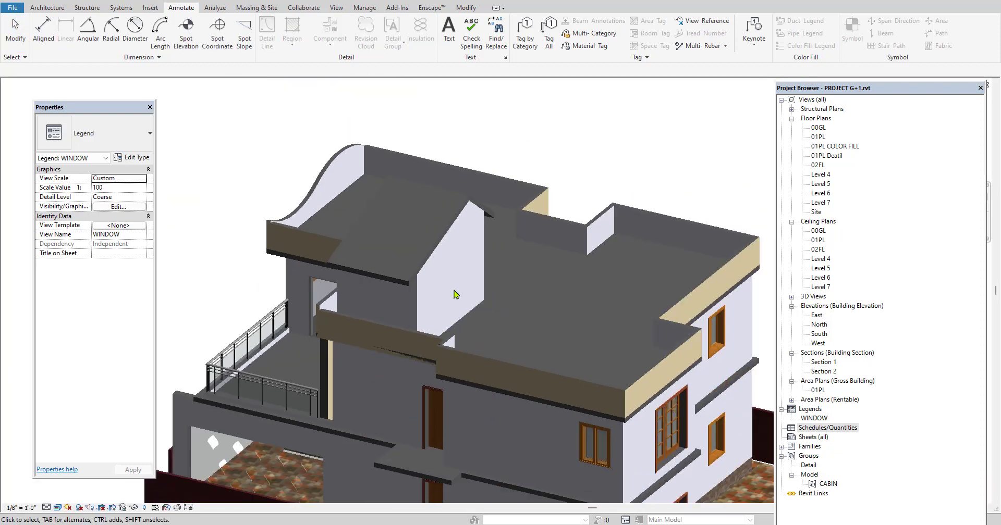
scroll(453, 289, down, 4)
middle_drag(506, 306, 490, 264)
scroll(519, 364, up, 2)
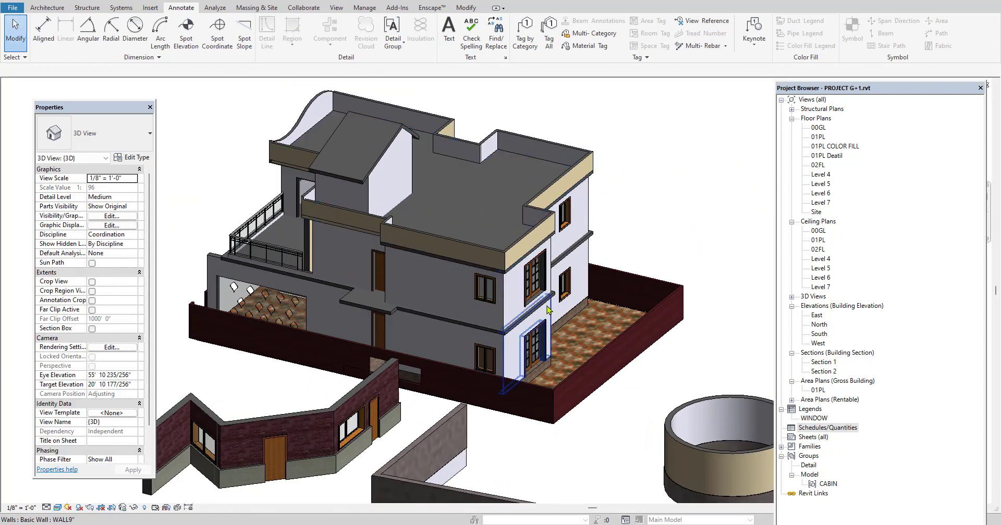
scroll(505, 298, down, 3)
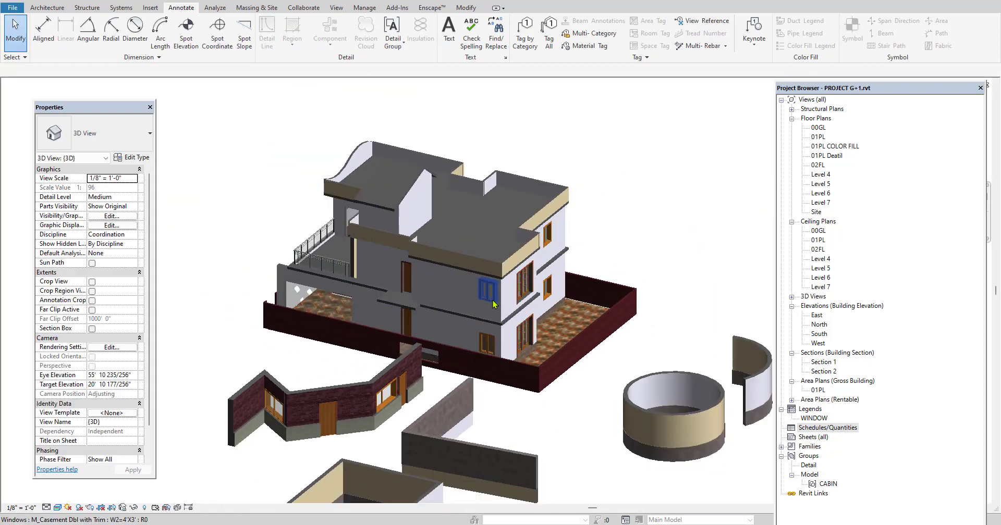
scroll(477, 266, up, 2)
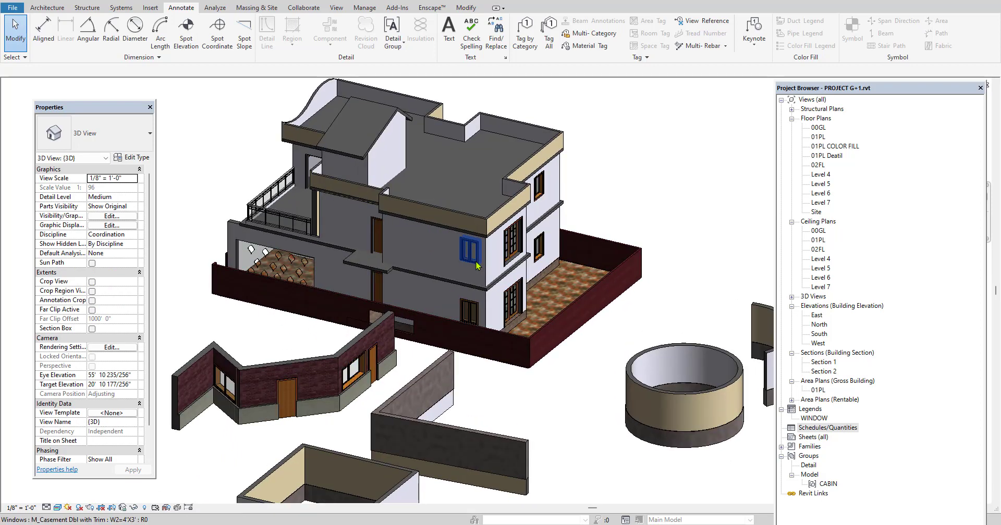
scroll(478, 277, down, 3)
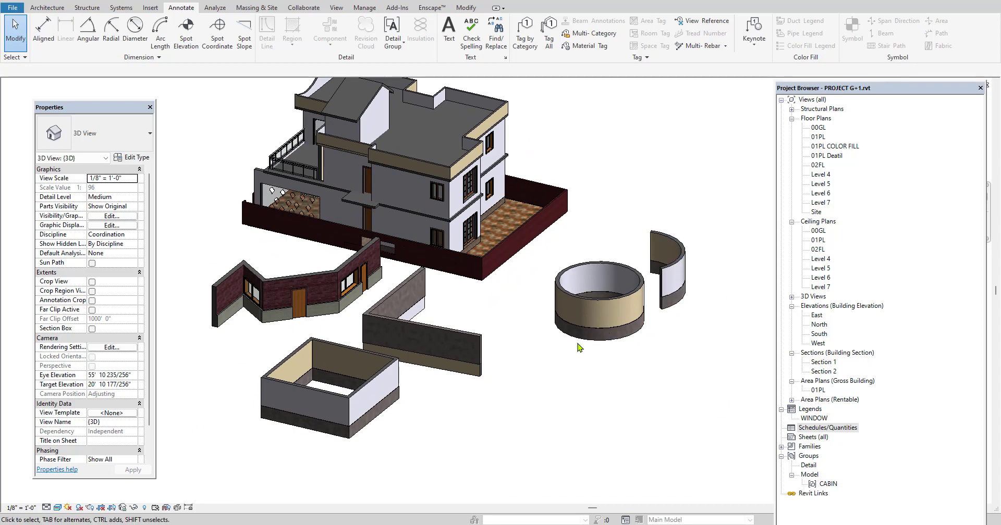
In floor plan 01PL, delete all freestanding walls outside the house, including the angled, square, circular and arc-shaped ones
double_click(817, 137)
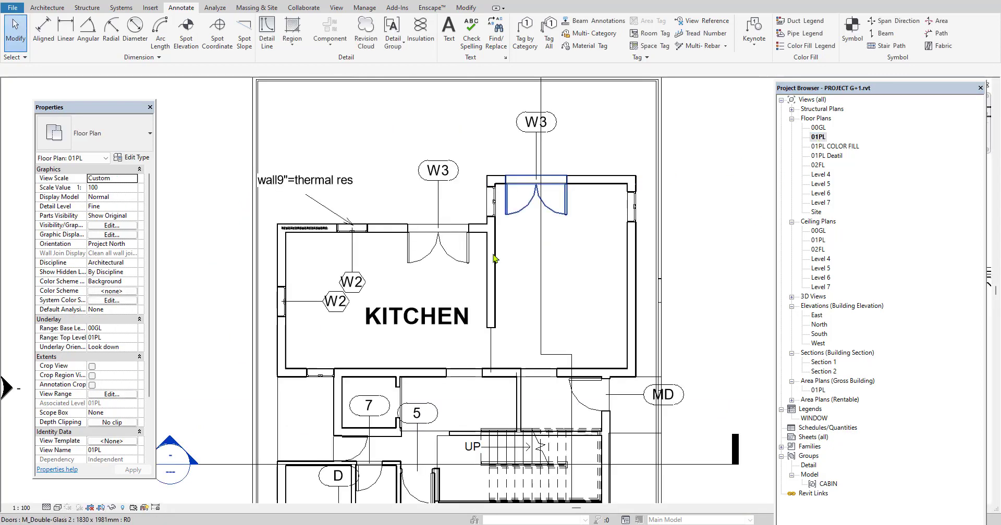
middle_drag(676, 281, 540, 363)
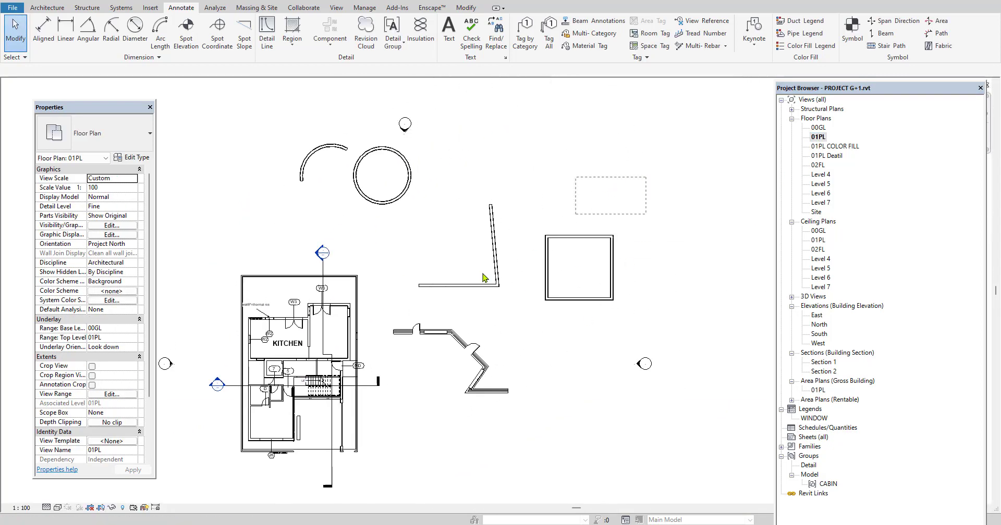
drag(651, 189, 416, 355)
key(Delete)
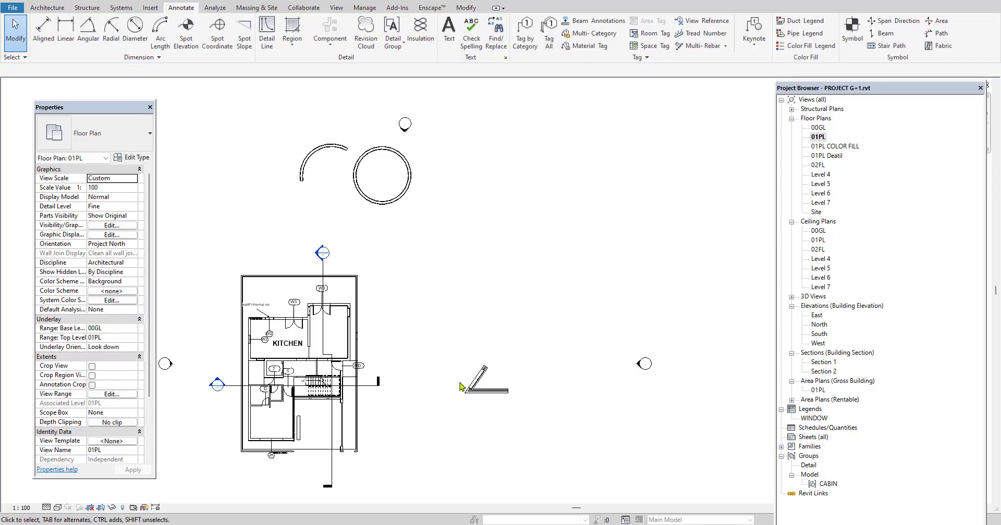
click(461, 386)
key(Delete)
drag(282, 214, 292, 220)
key(Delete)
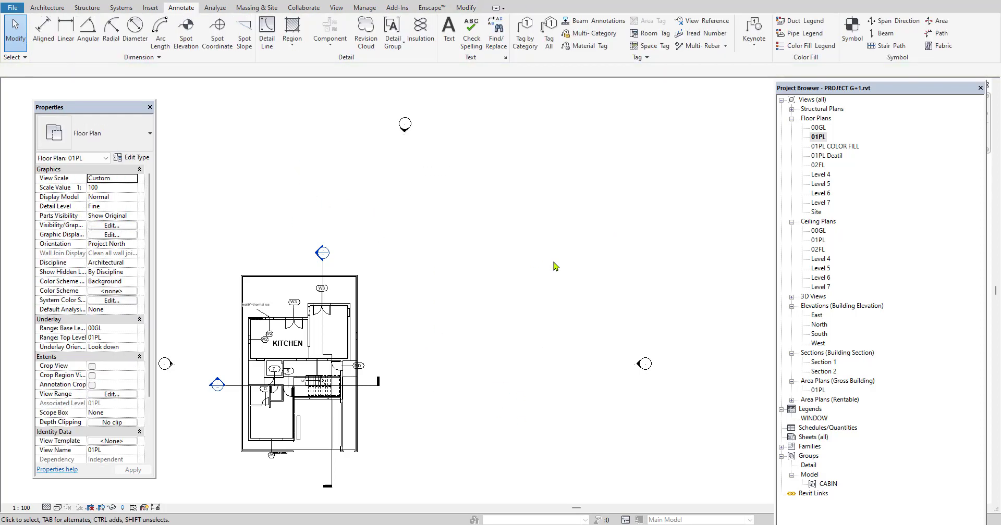
Create a new schedule of building components for the Doors category, keeping the Architecture filter and the name Door Schedule
middle_drag(274, 389, 370, 376)
scroll(417, 376, up, 2)
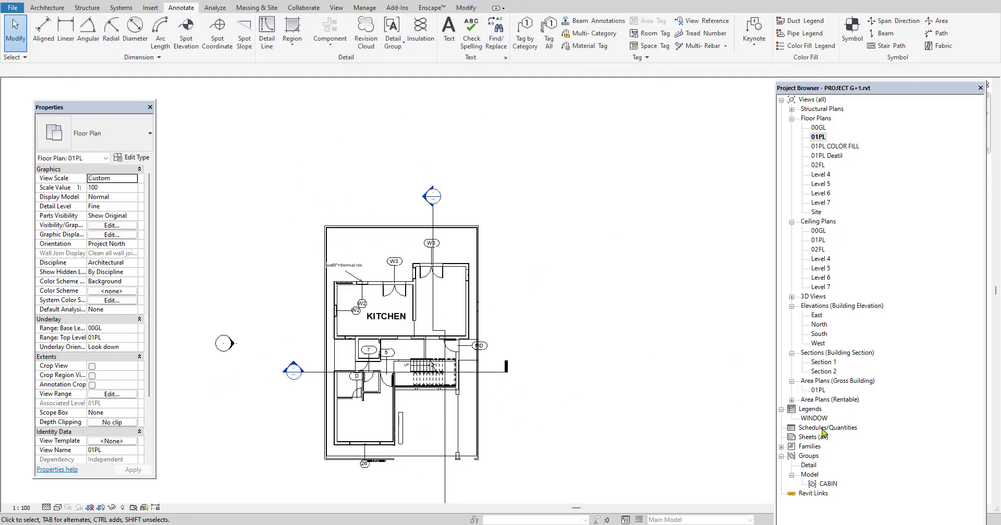
click(822, 429)
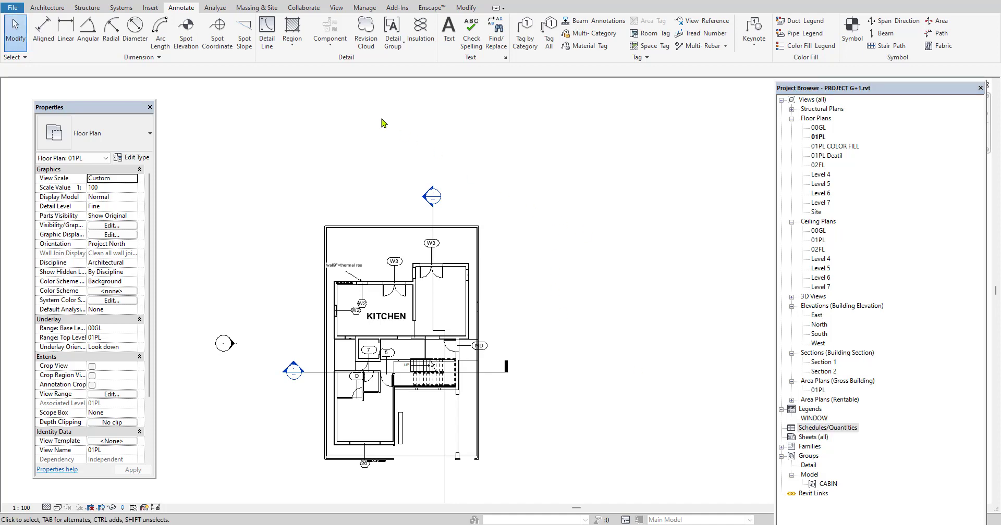
click(336, 9)
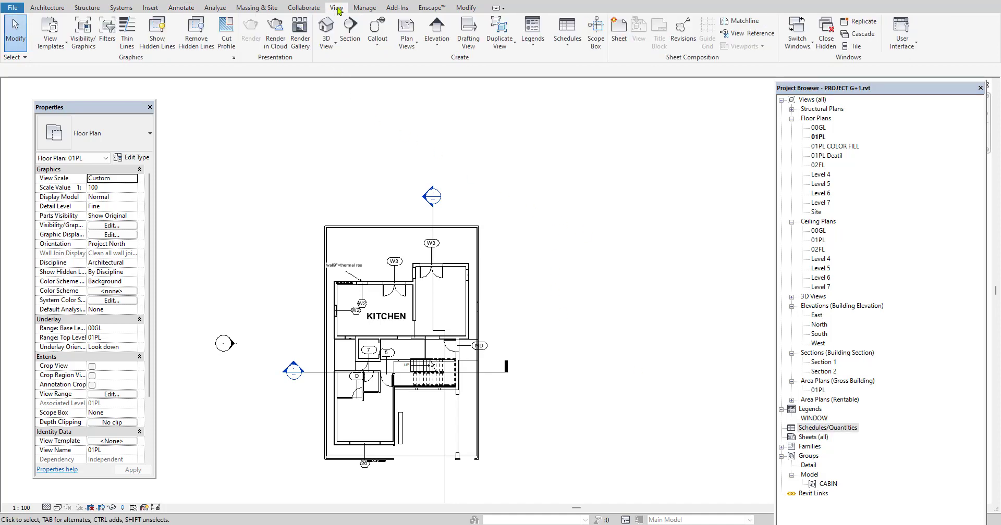
click(567, 45)
click(594, 64)
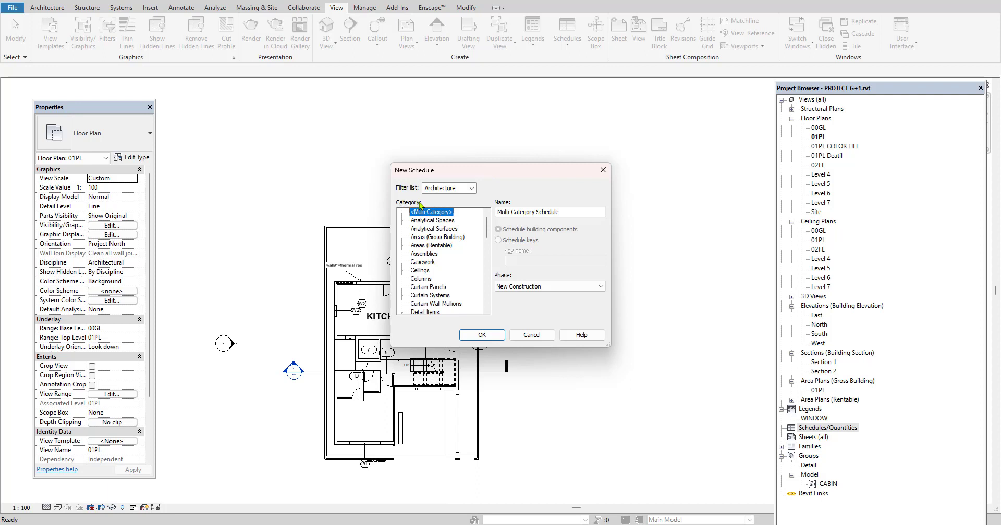
click(468, 189)
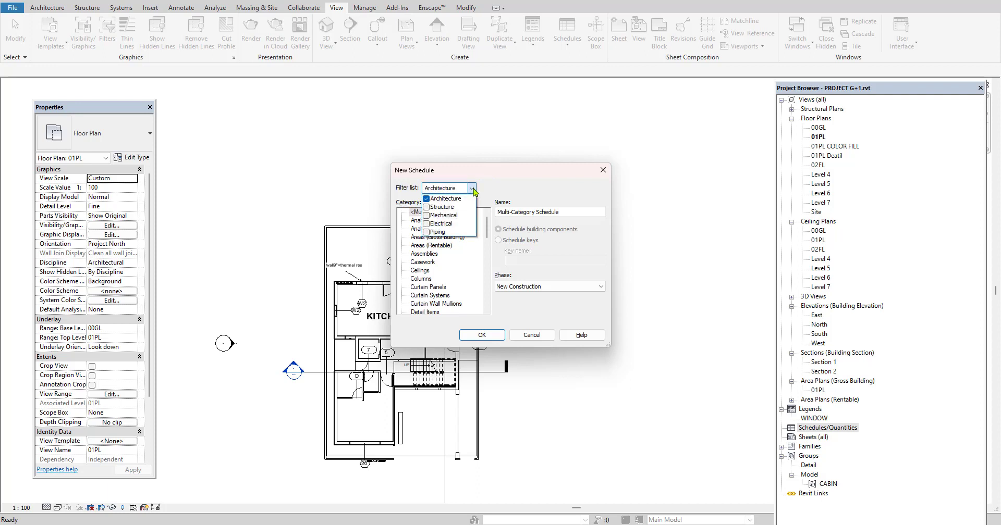
click(470, 190)
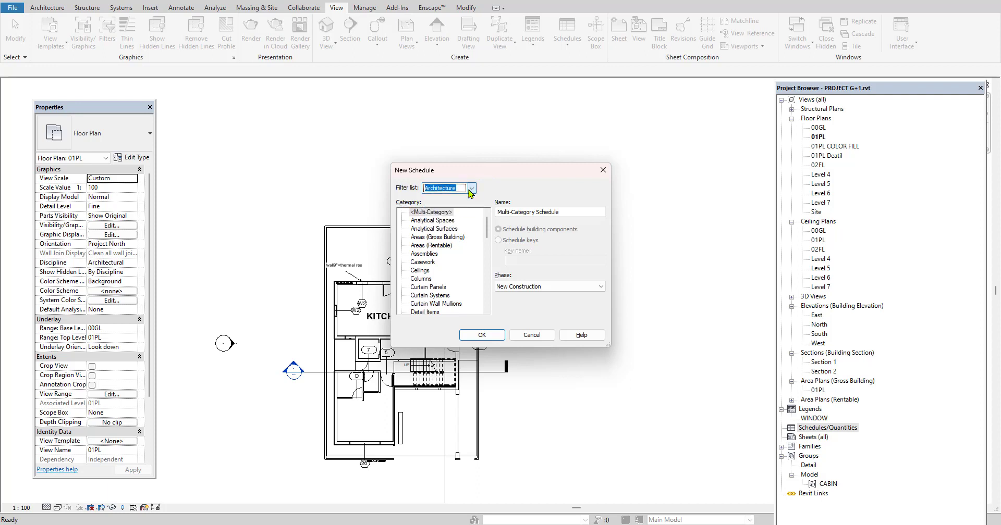
scroll(461, 279, down, 2)
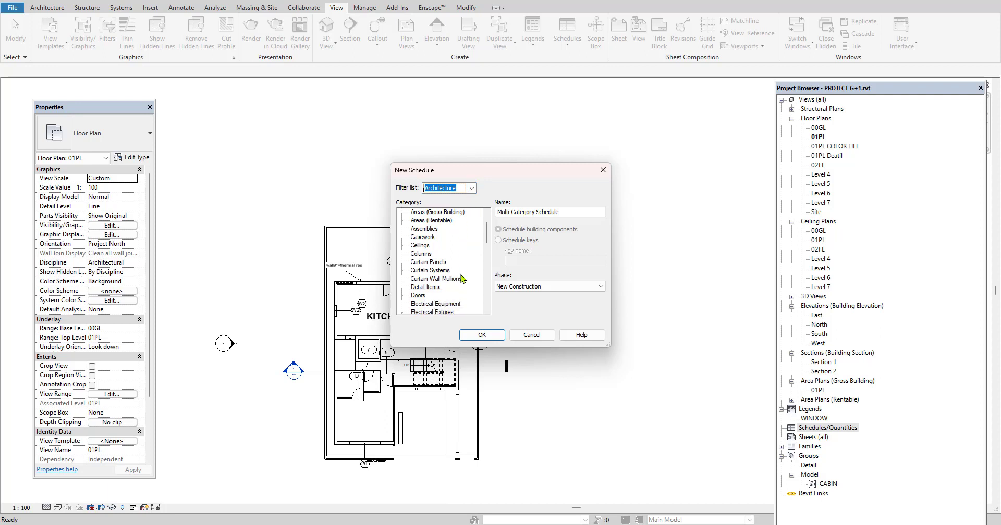
click(418, 271)
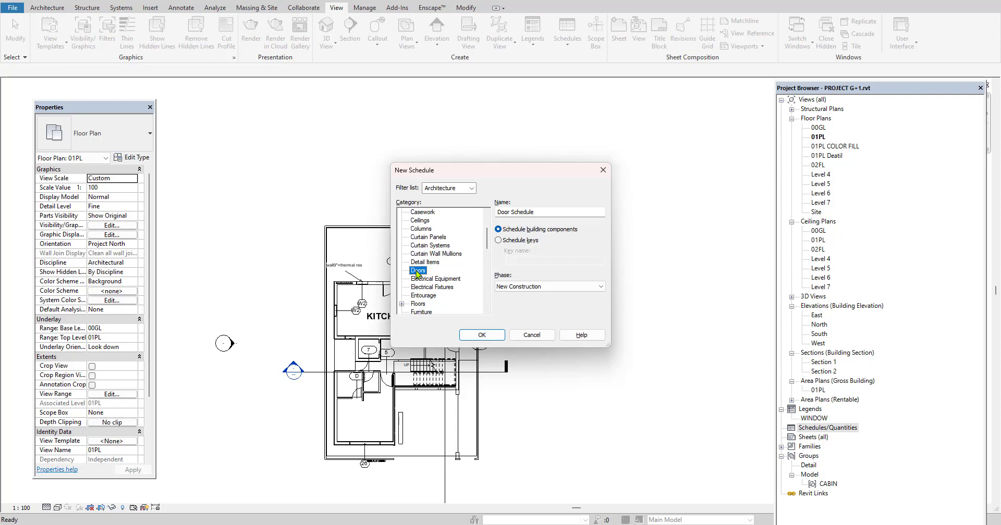
click(474, 336)
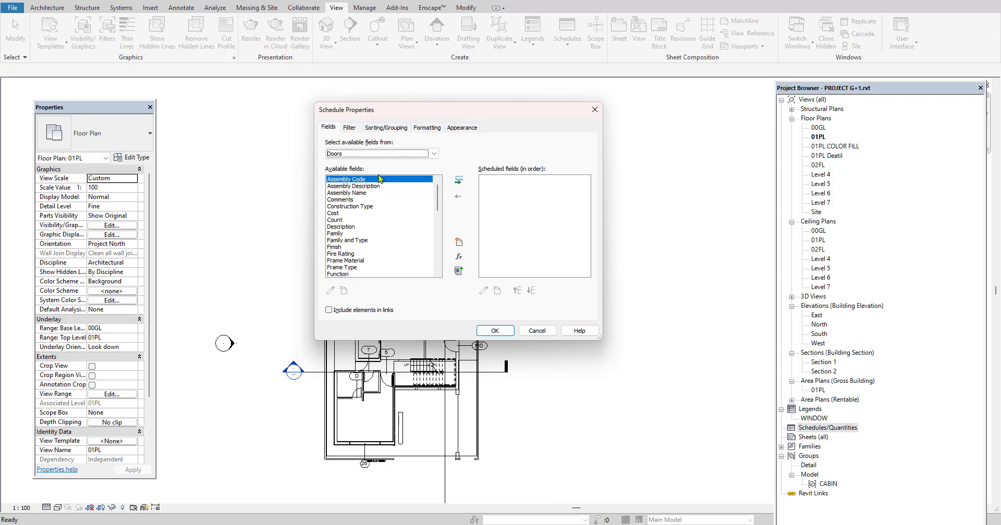
Add the Cost, Count, Family and Height fields to the door schedule
click(333, 213)
click(459, 181)
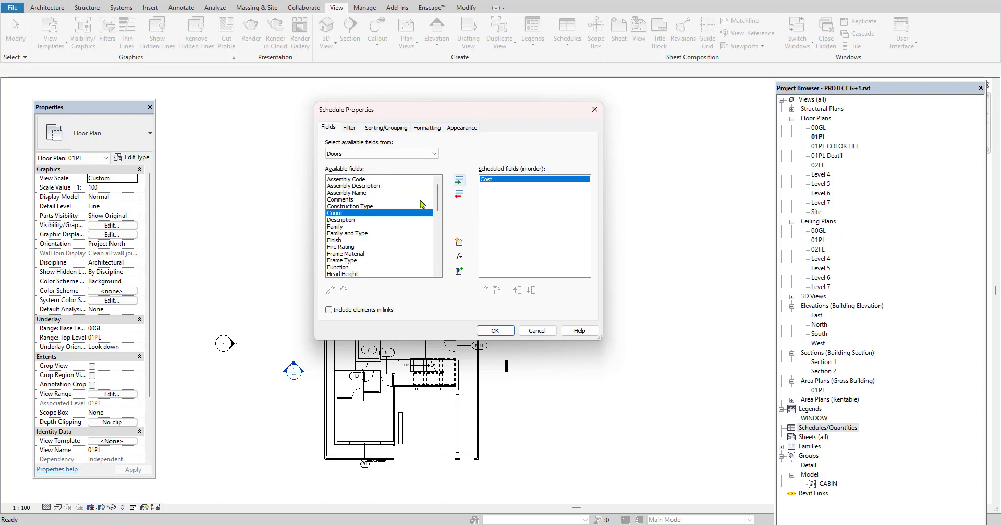
click(460, 181)
click(336, 220)
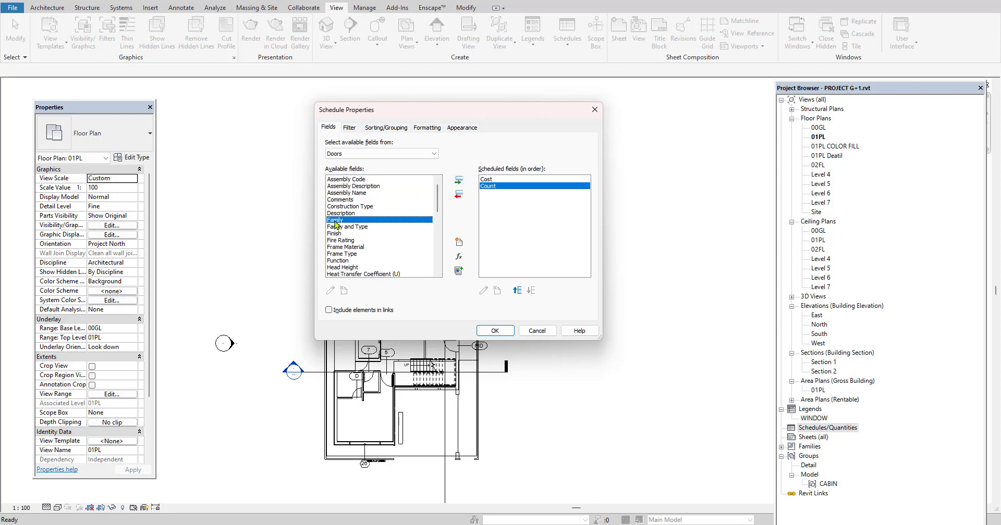
click(460, 181)
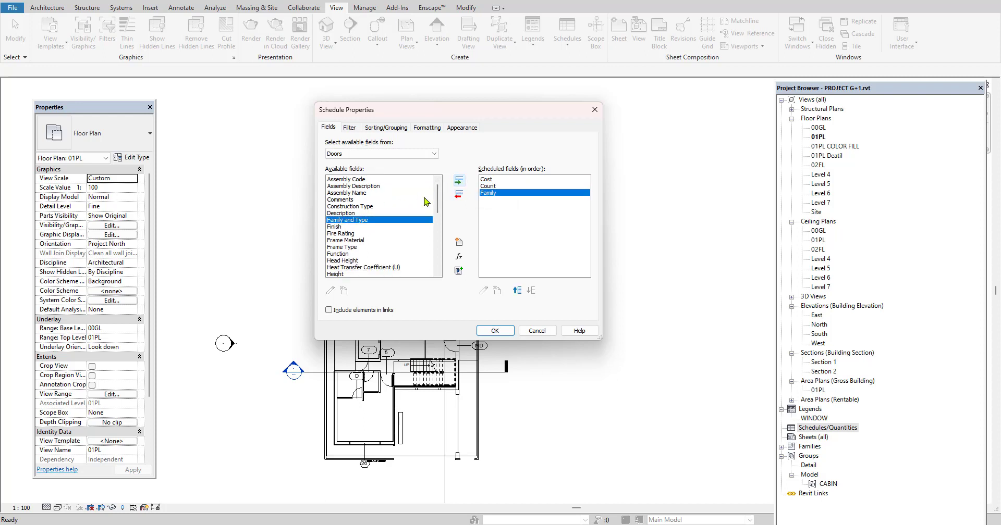
scroll(356, 253, down, 1)
click(343, 254)
click(456, 182)
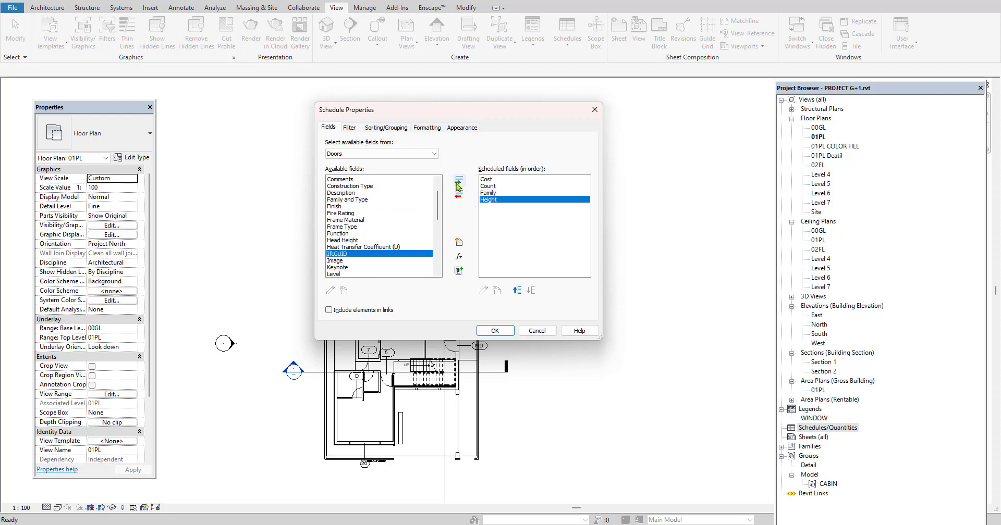
Add the Level and Width fields to the door schedule
scroll(378, 248, down, 1)
click(333, 253)
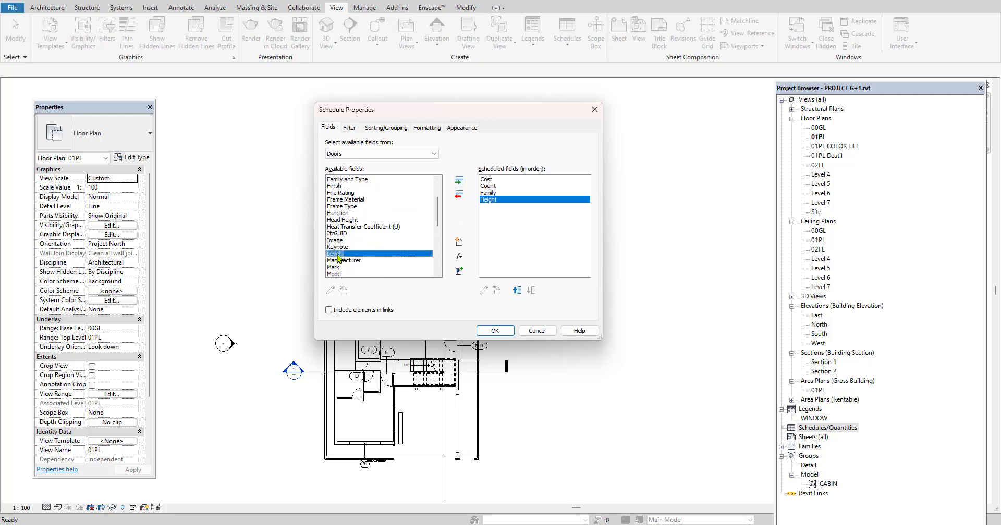
click(459, 181)
scroll(390, 251, down, 6)
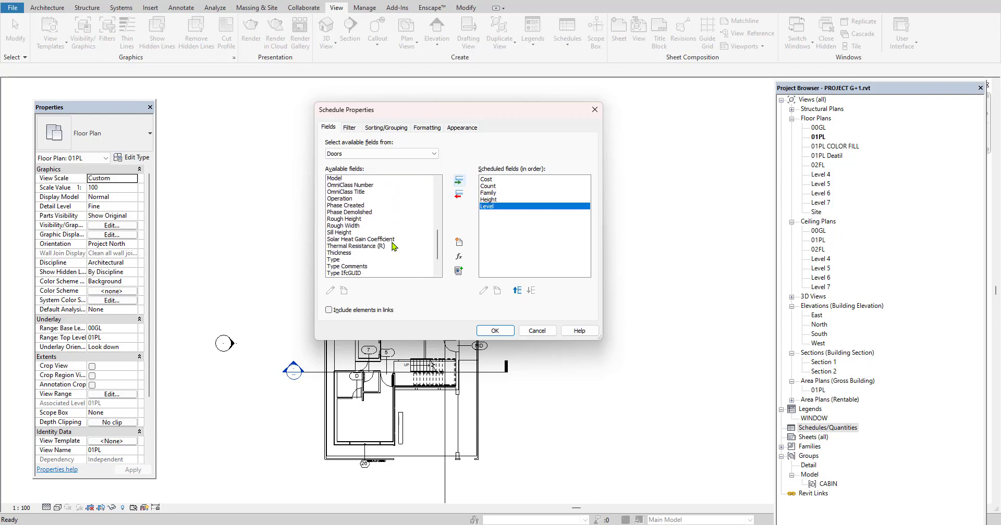
click(335, 267)
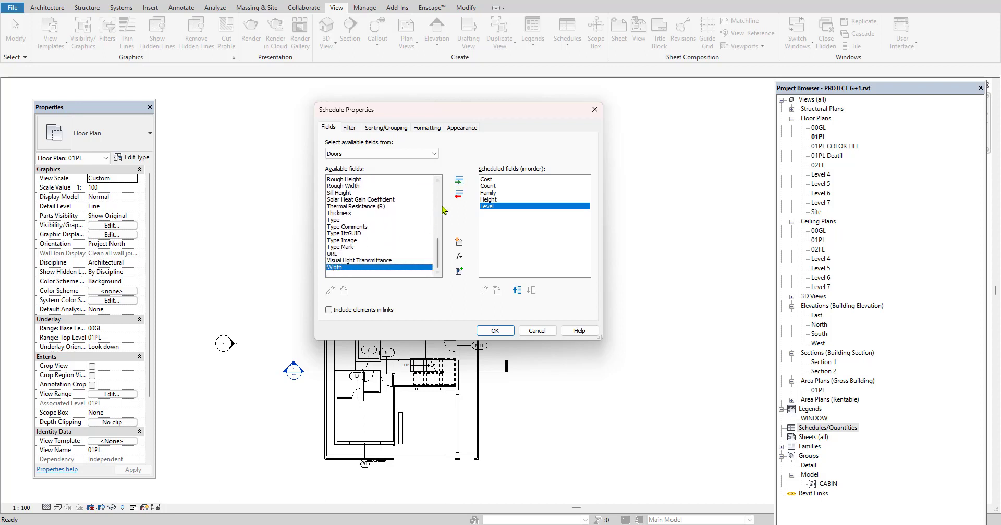
click(458, 181)
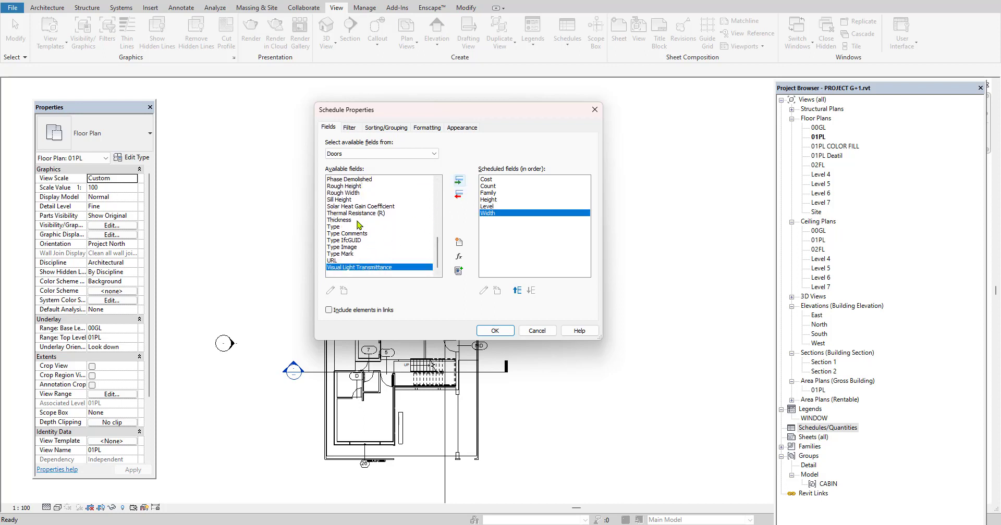
scroll(360, 209, up, 1)
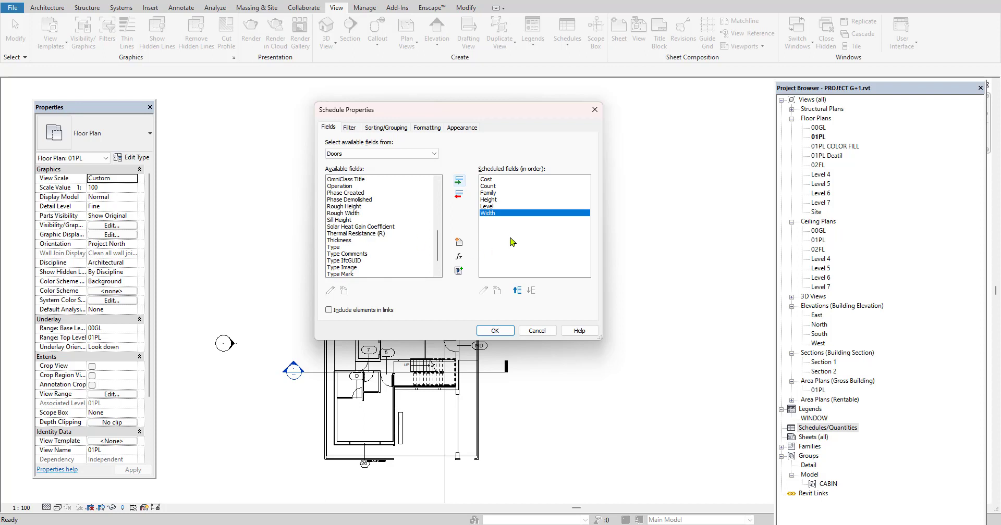
Reorder the scheduled fields so that Width comes before Height and Family is first
click(517, 290)
click(518, 290)
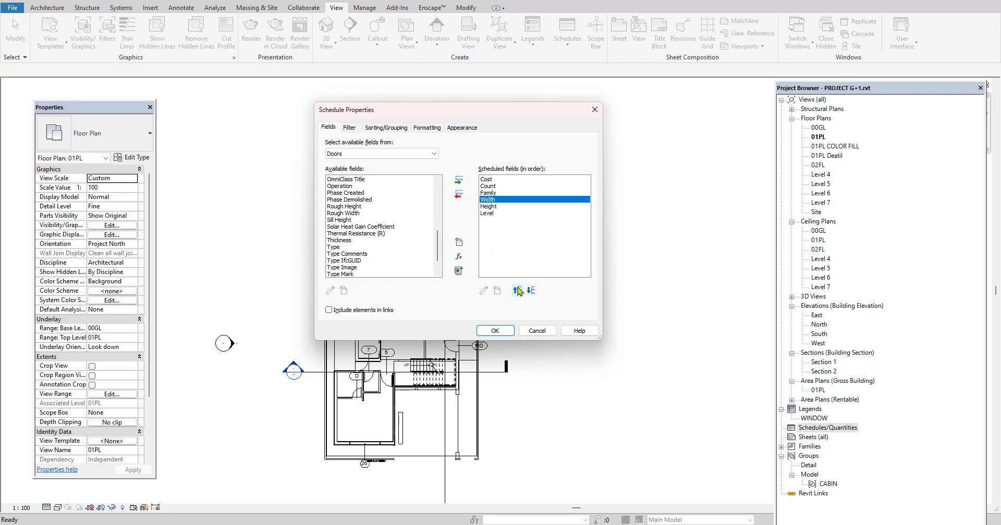
click(491, 194)
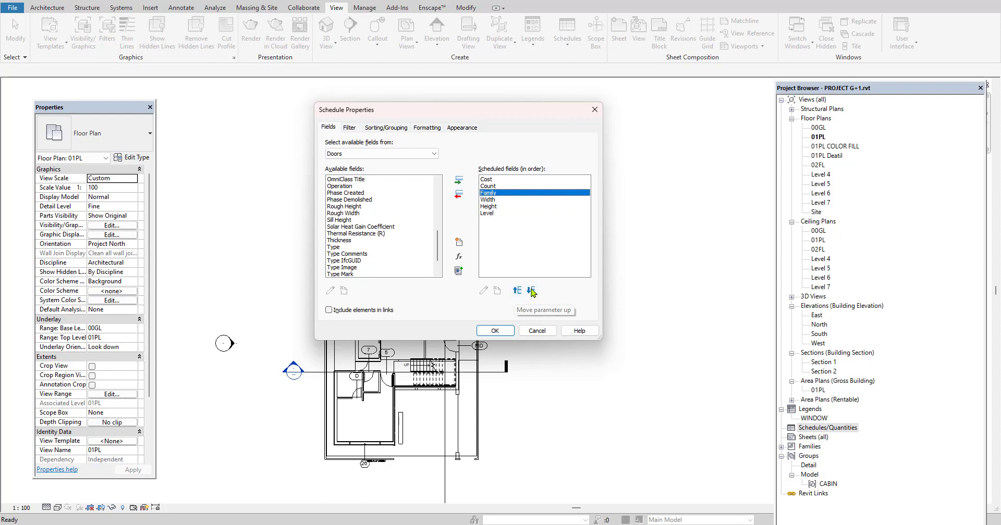
click(516, 291)
click(517, 291)
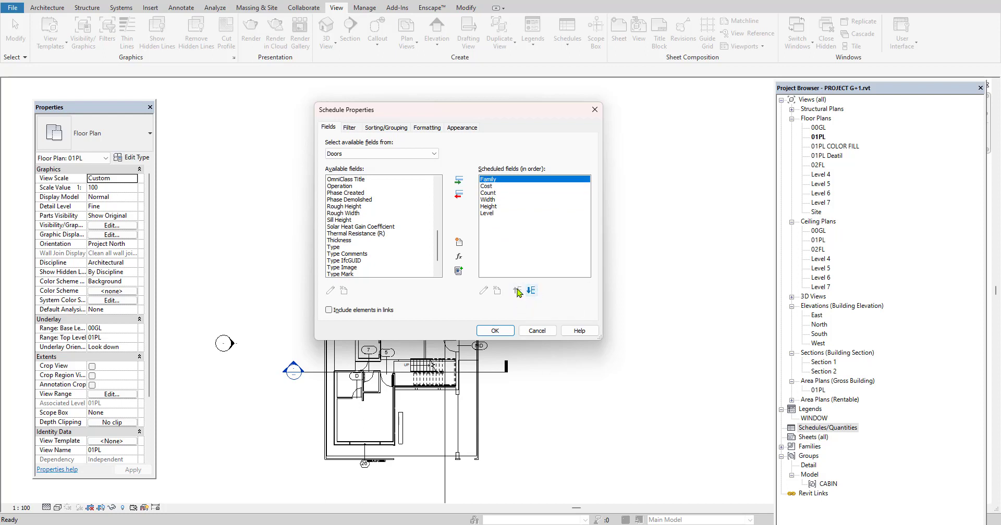
Place Height second and Level third in the scheduled field order, directly after Family
click(492, 207)
click(516, 291)
click(516, 291)
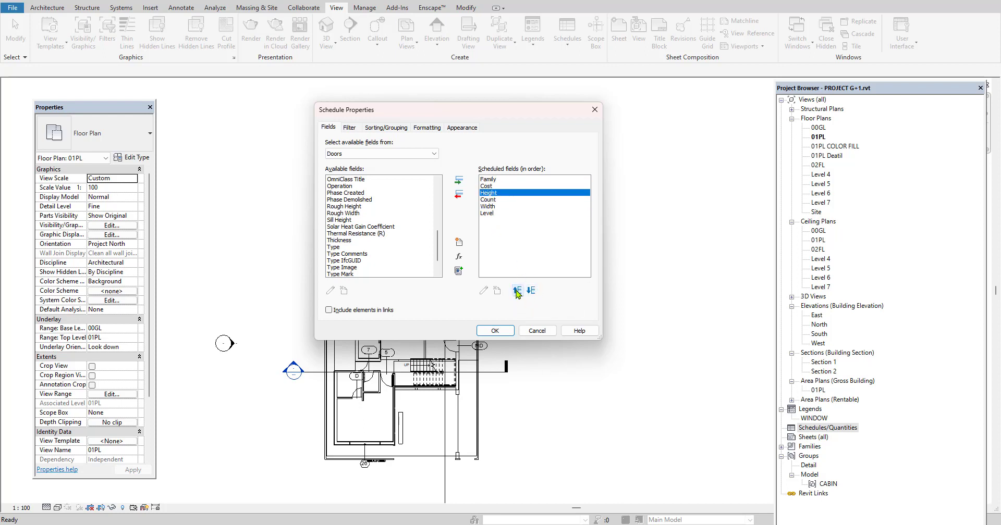
click(517, 291)
click(486, 214)
click(517, 291)
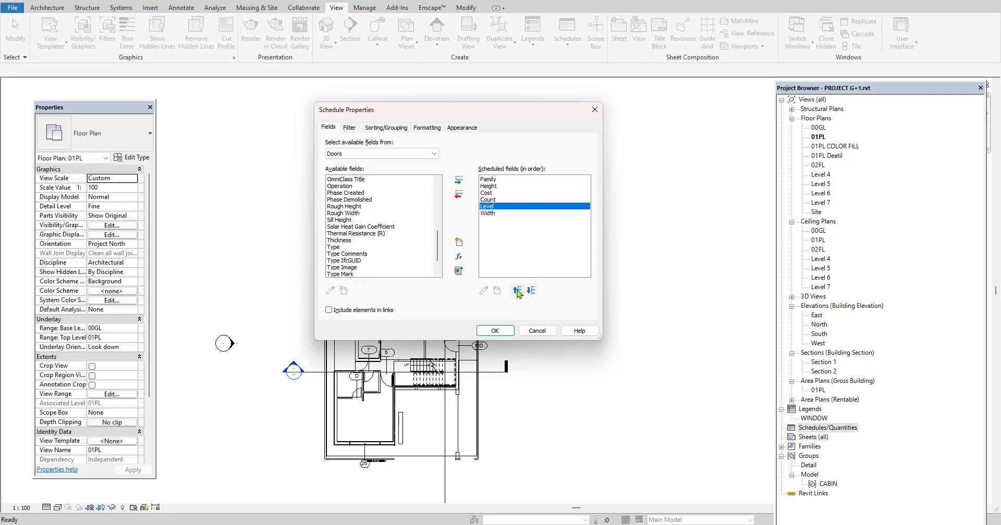
click(517, 290)
click(517, 291)
Place Width and Count directly before Cost in the field order and generate the door schedule
click(487, 214)
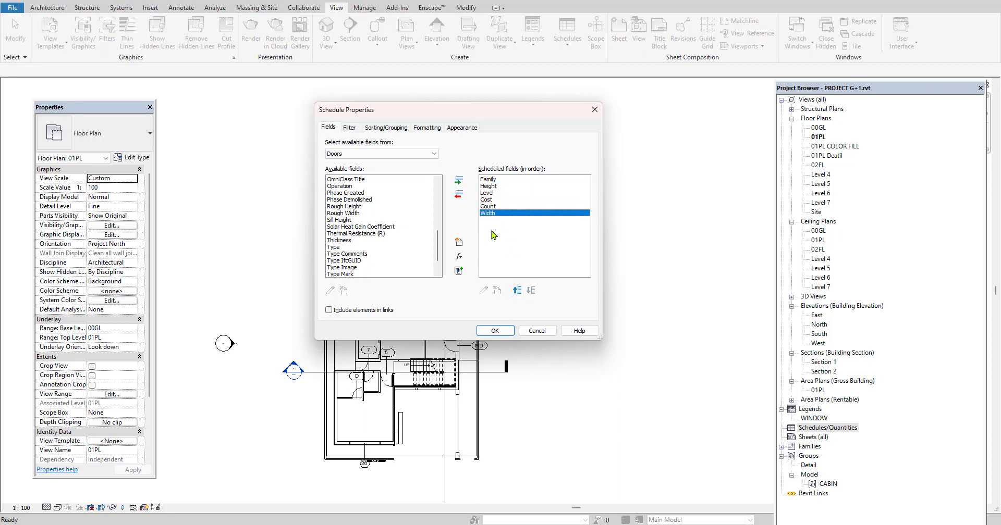
click(517, 291)
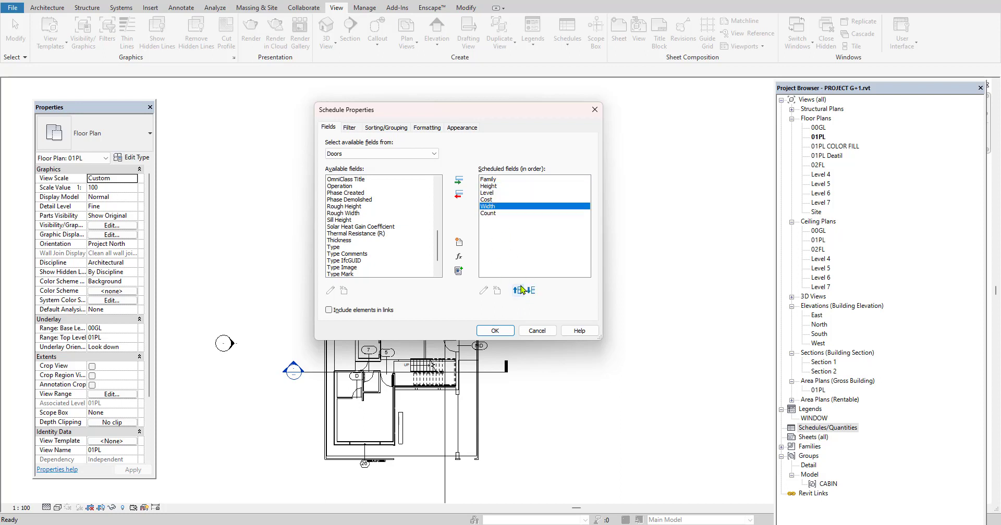
click(493, 214)
click(517, 290)
click(542, 256)
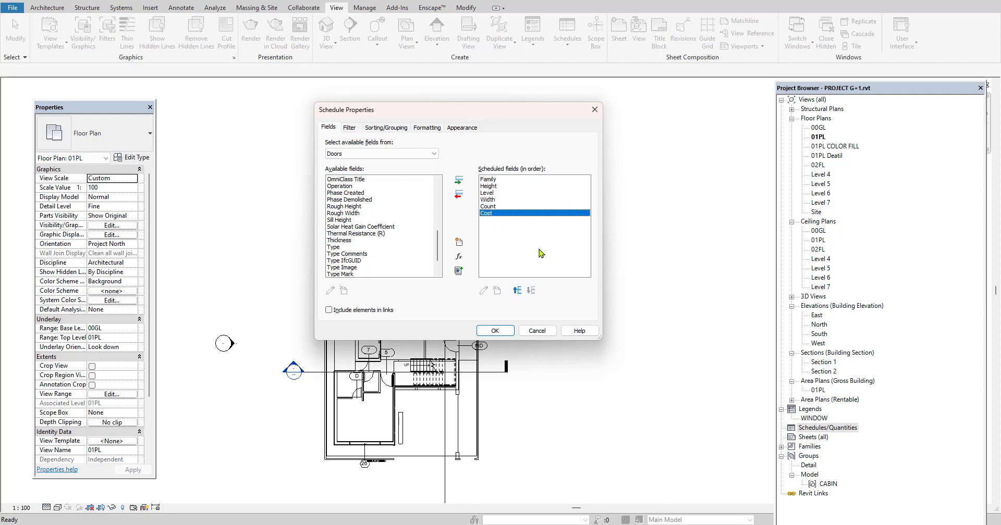
click(495, 332)
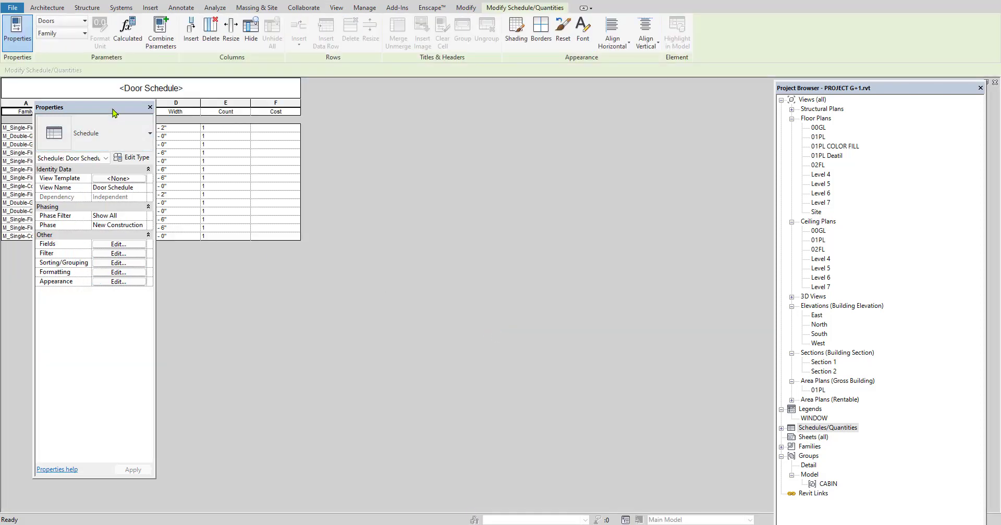
Uncover the door schedule and set the type costs to 8000 for the 3'-2" M_Single-Flush doors and 9000 for the M_Double-Glass 2 doors
drag(112, 113, 528, 112)
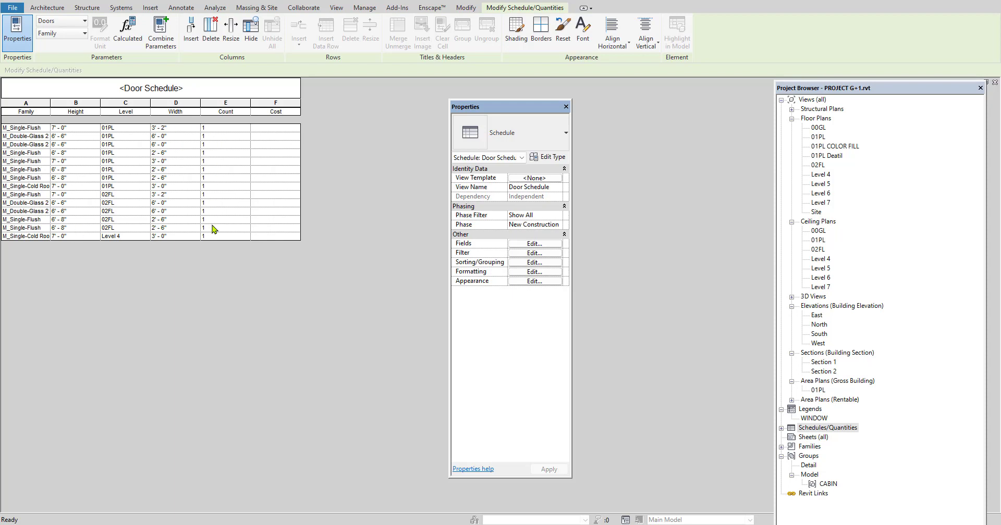
click(279, 130)
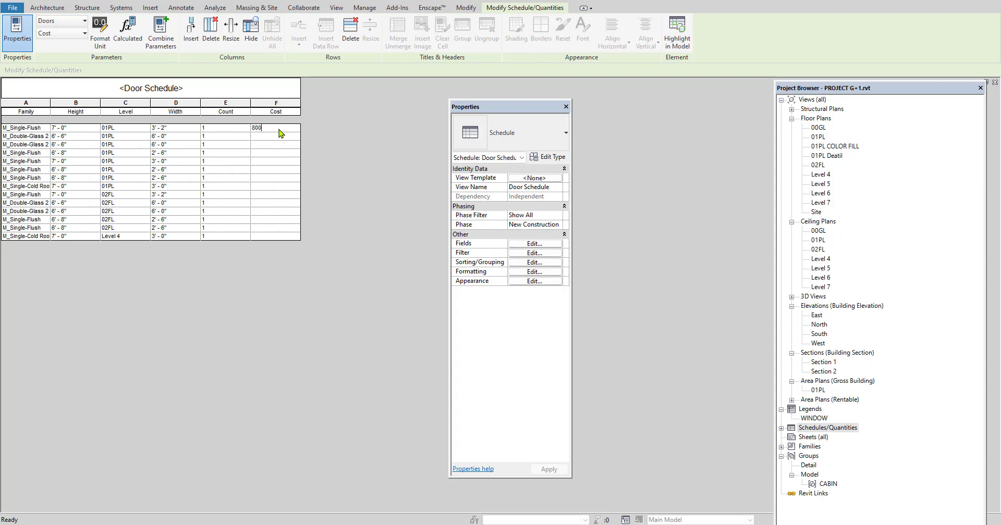
click(288, 175)
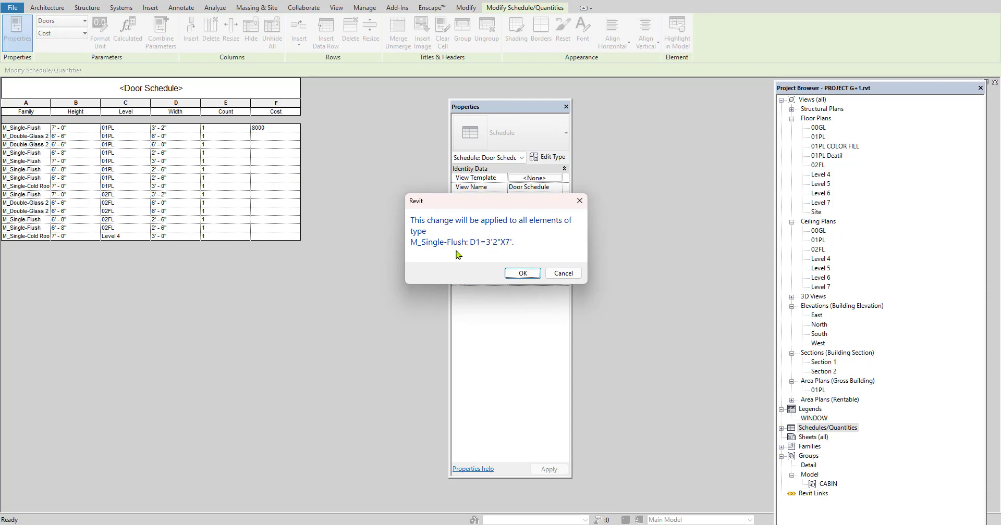
click(523, 273)
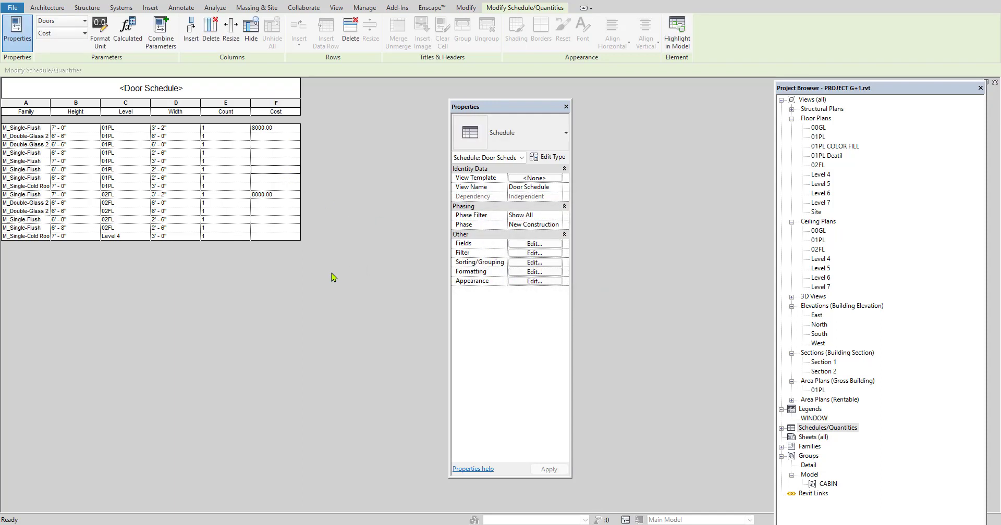
click(258, 138)
click(288, 158)
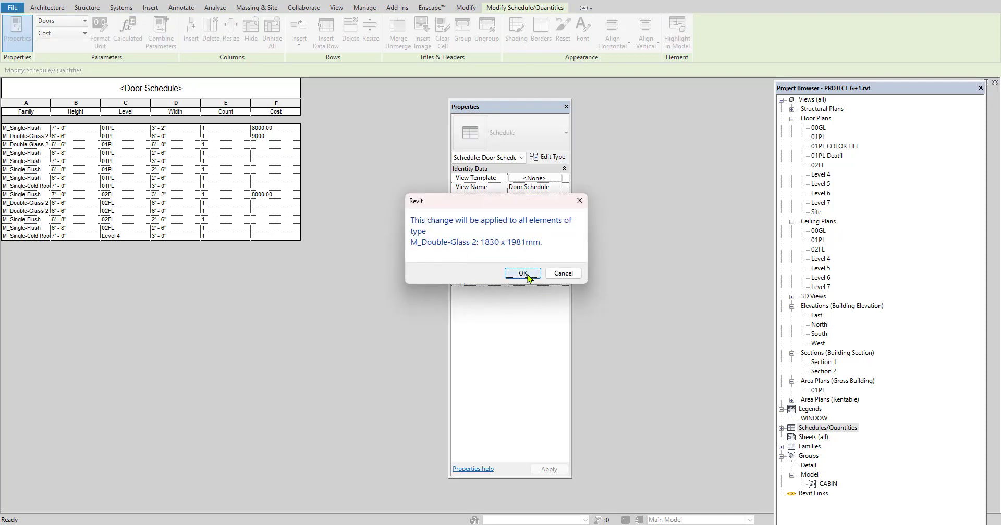
click(523, 275)
Set the cost of the 2'-6" wide M_Single-Flush doors to 10000 and apply it to the whole type
click(272, 154)
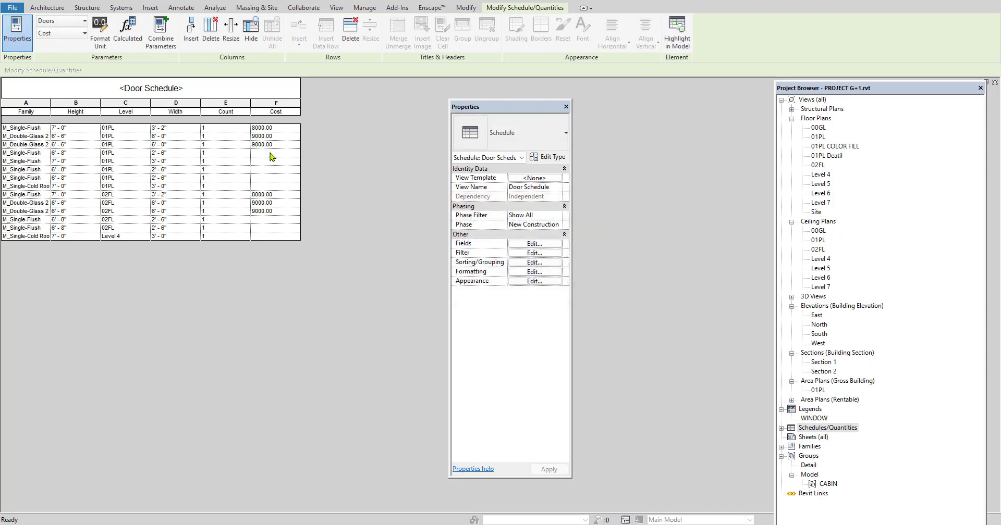
text(10000)
click(282, 170)
click(519, 273)
Set the cost of the 3'-0" wide M_Single-Flush door to 11000 and of the M_Single-Cold Room doors to 12000
click(260, 162)
text(11000)
click(294, 213)
click(516, 274)
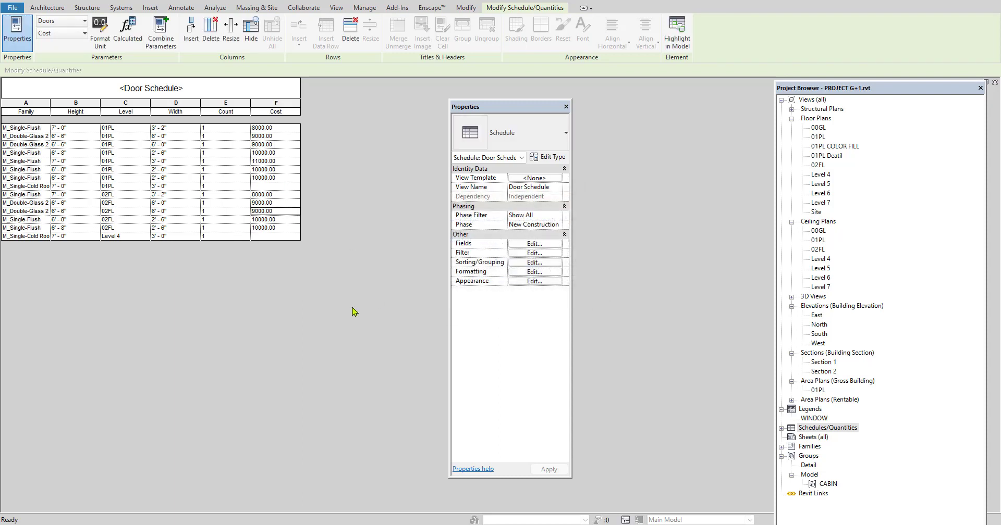
click(262, 187)
click(291, 228)
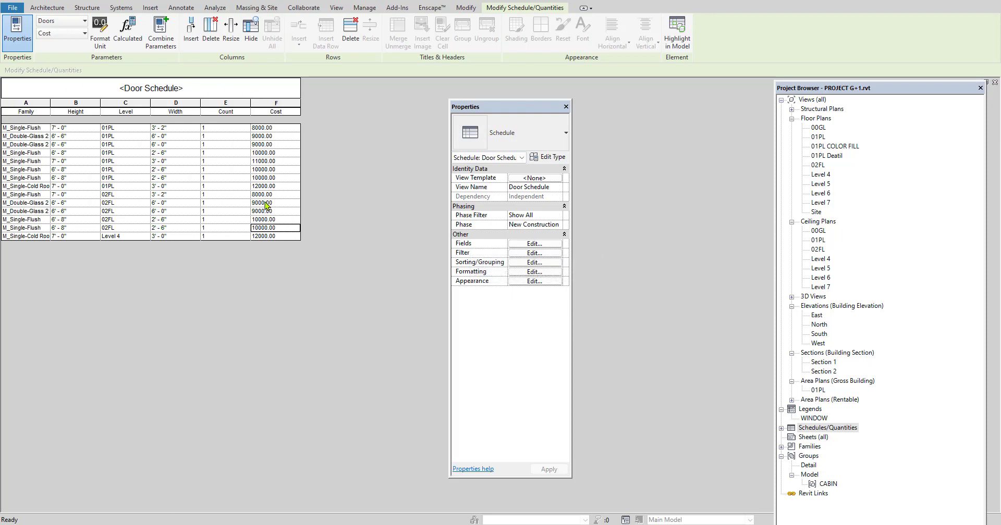
Turn on grand totals with title, count, and totals in the door schedule's sorting and grouping settings
click(534, 244)
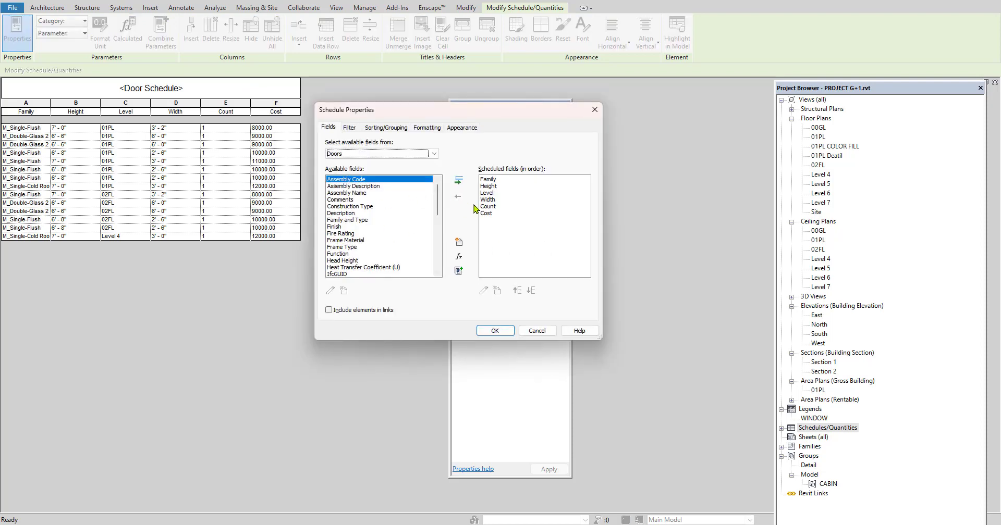
click(594, 110)
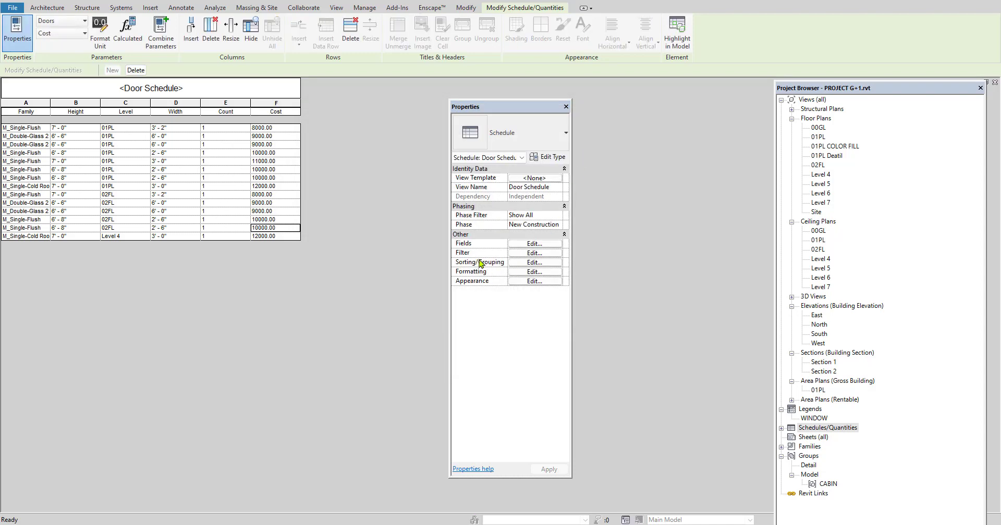
click(535, 262)
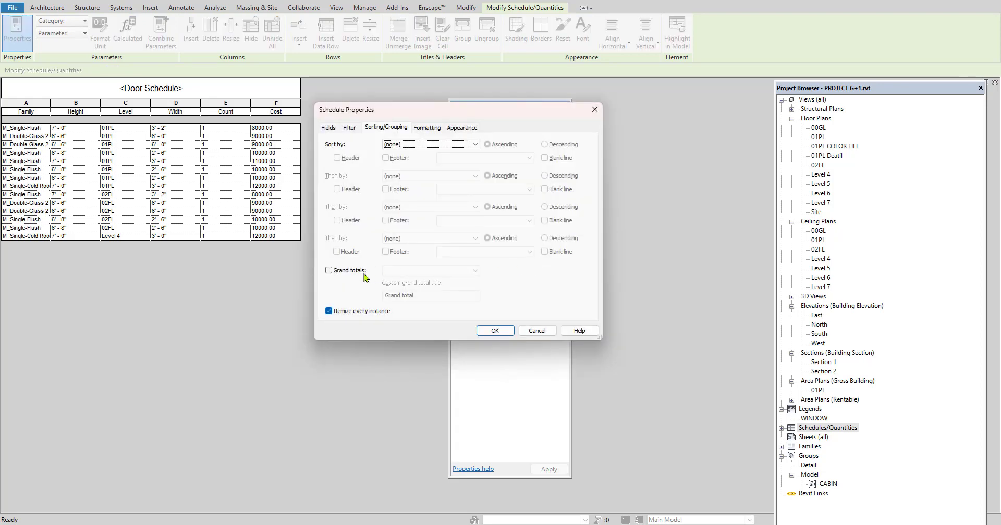
click(329, 271)
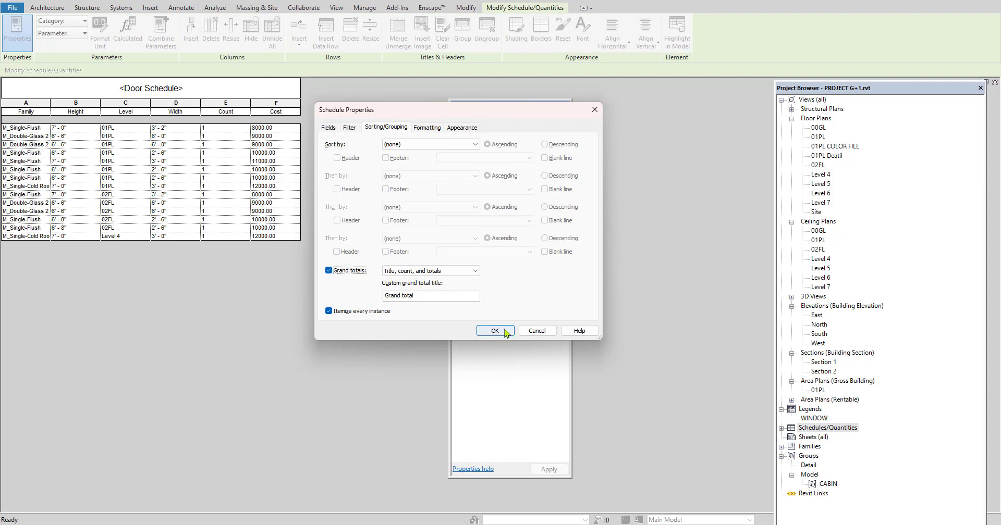
Set the door schedule's Cost field to calculate totals and apply the schedule properties
click(429, 128)
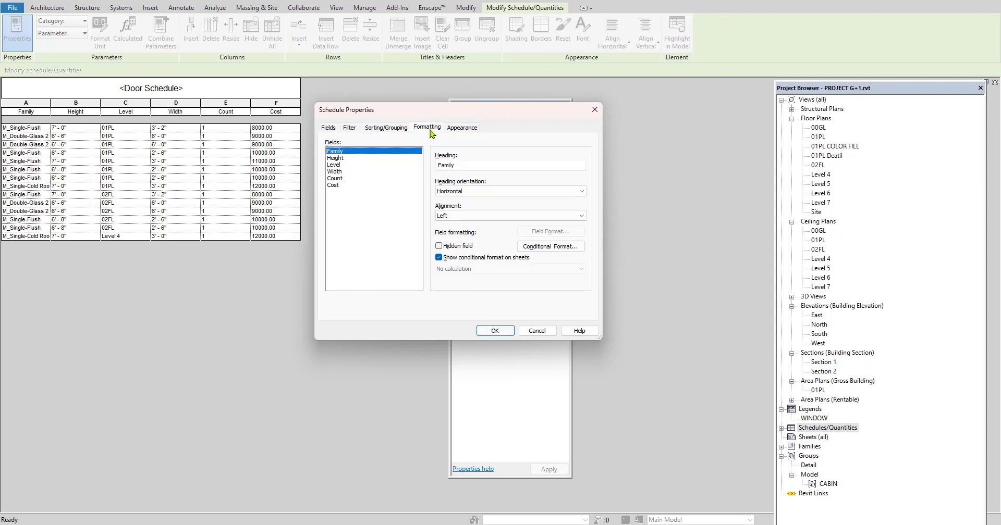
click(334, 186)
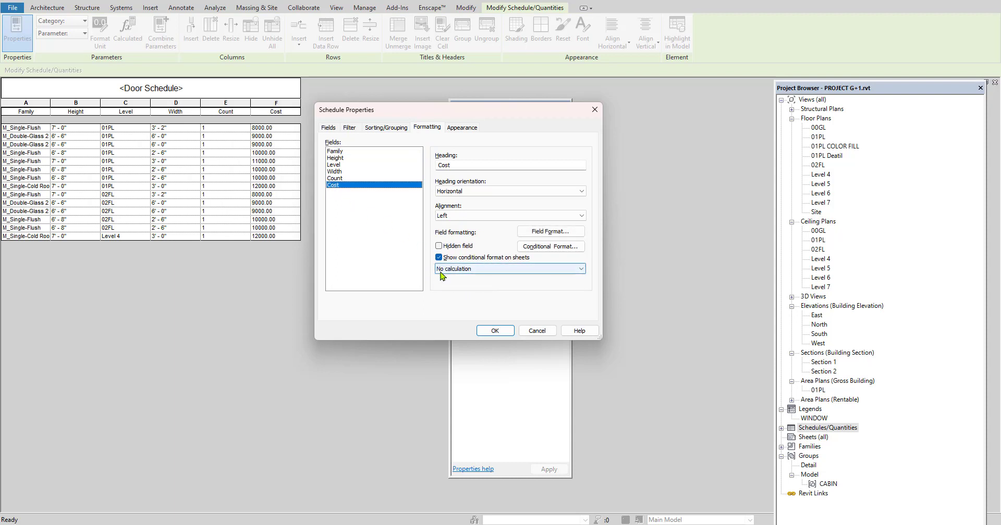
click(480, 269)
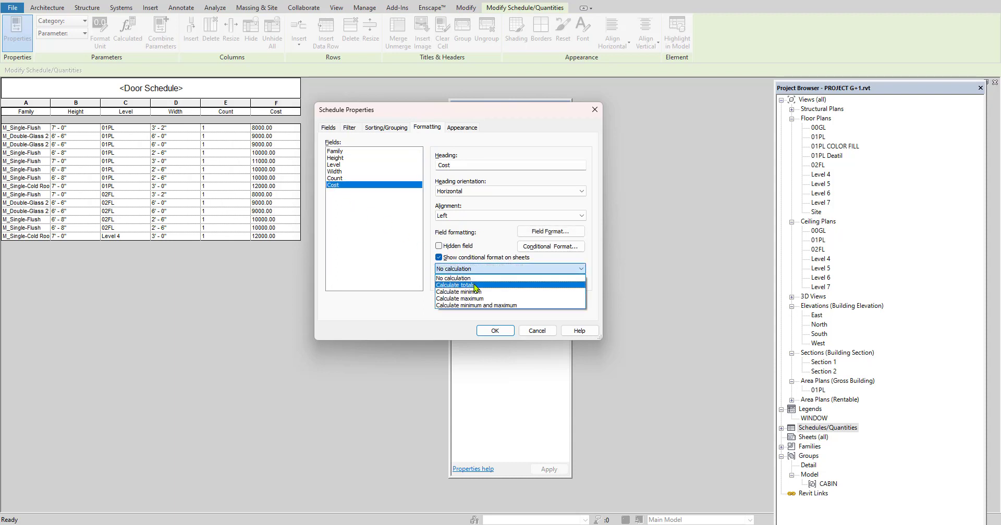
click(474, 285)
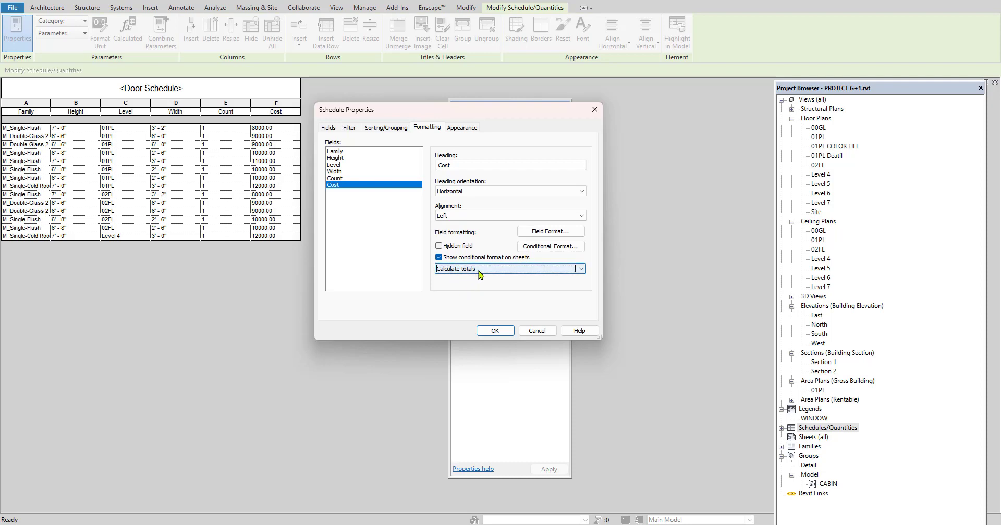
click(495, 331)
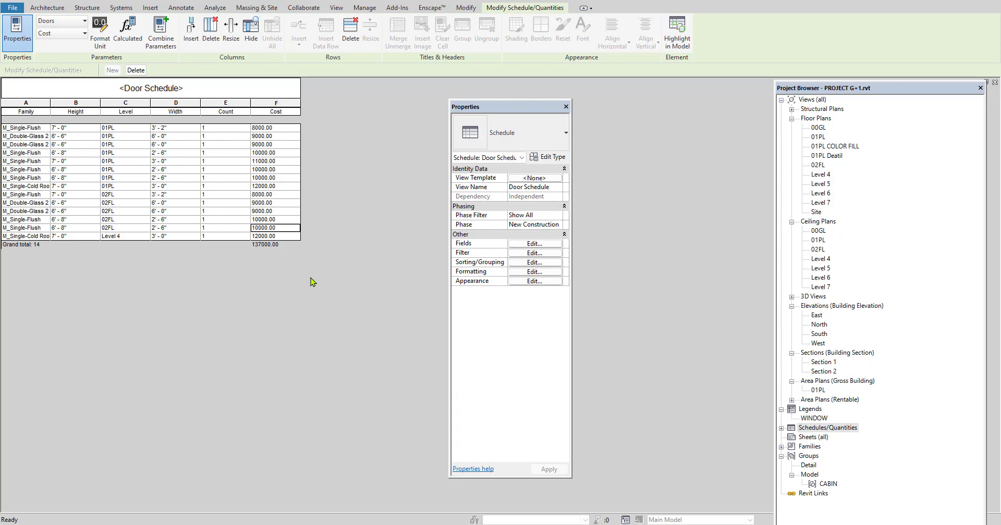
Locate the Door Schedule among the project's schedules and quantities
click(781, 429)
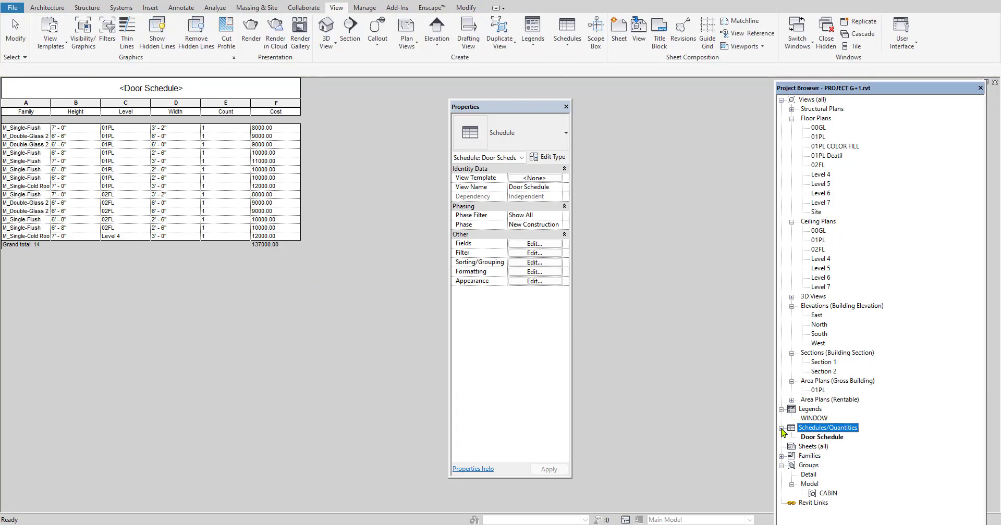
click(830, 436)
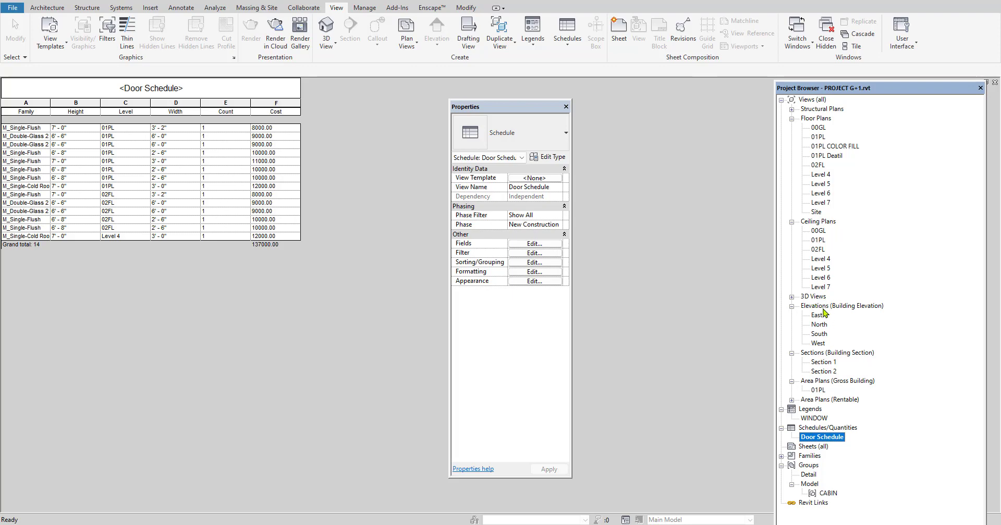
click(824, 371)
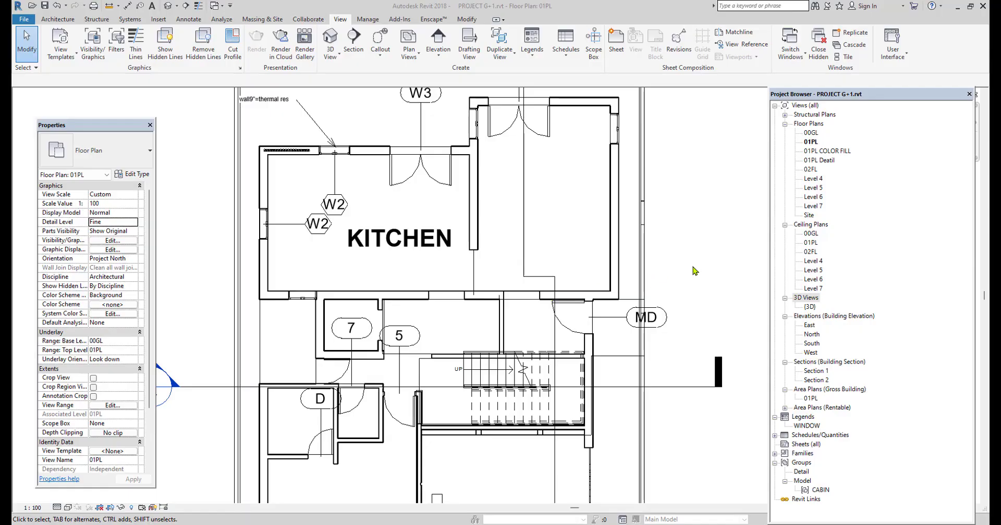
Place a perspective camera in the 01PL plan, from outside the site's lower-right corner and aimed at the kitchen
scroll(550, 349, down, 2)
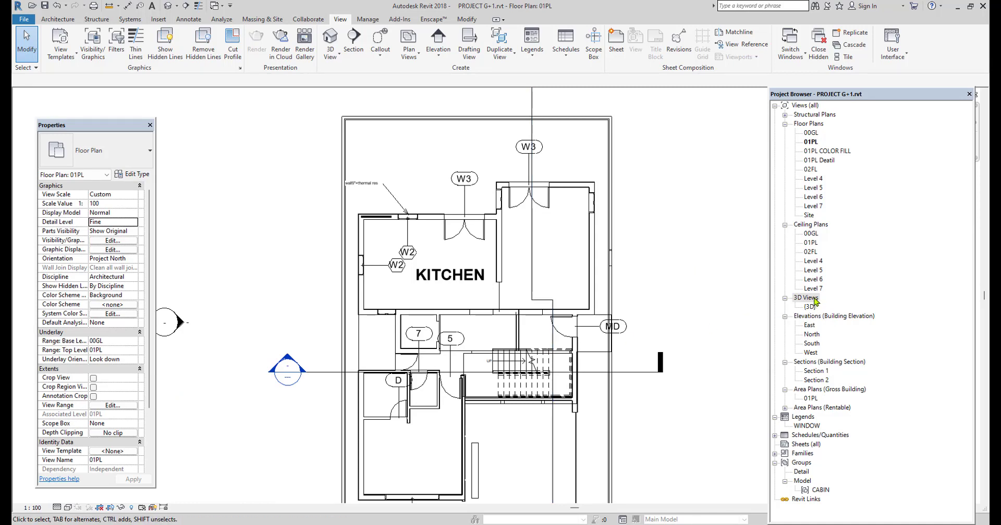
middle_drag(582, 323, 559, 297)
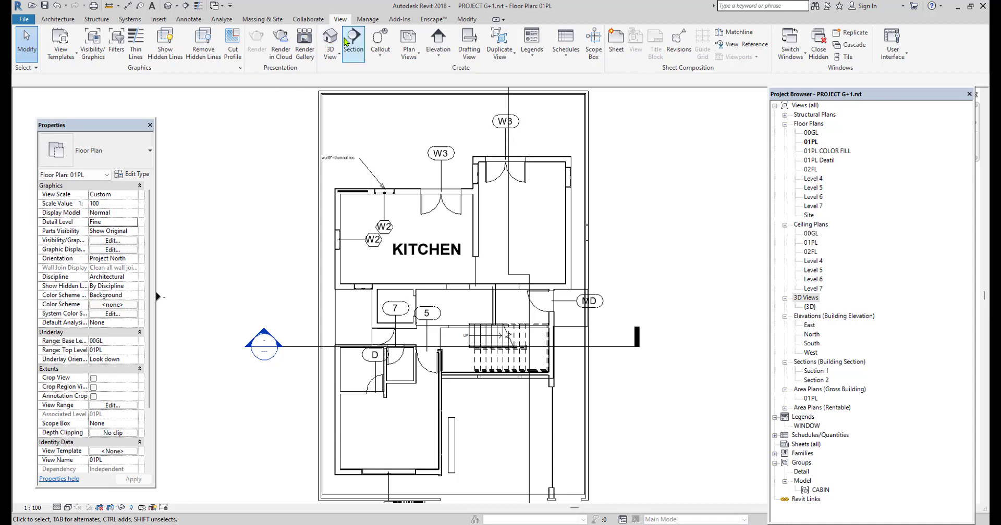
click(337, 58)
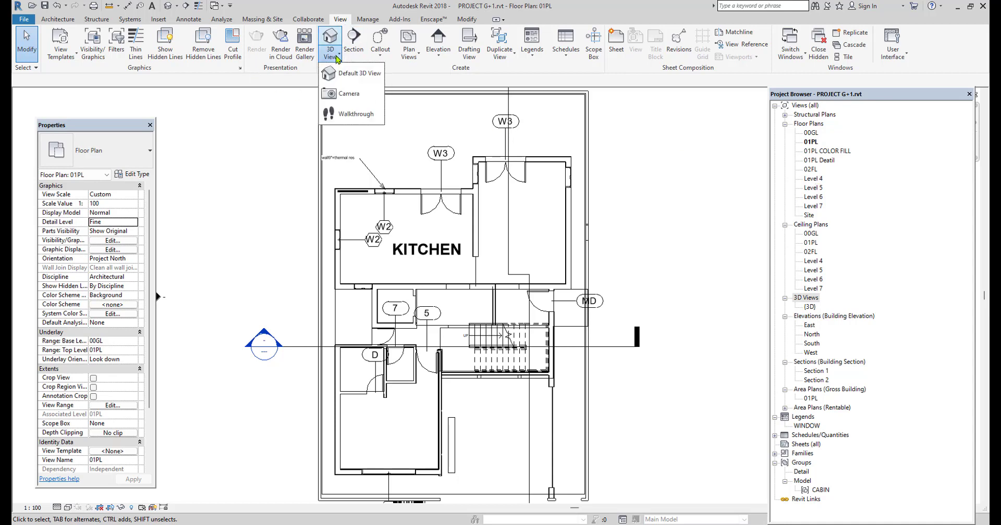
click(337, 94)
scroll(440, 264, down, 3)
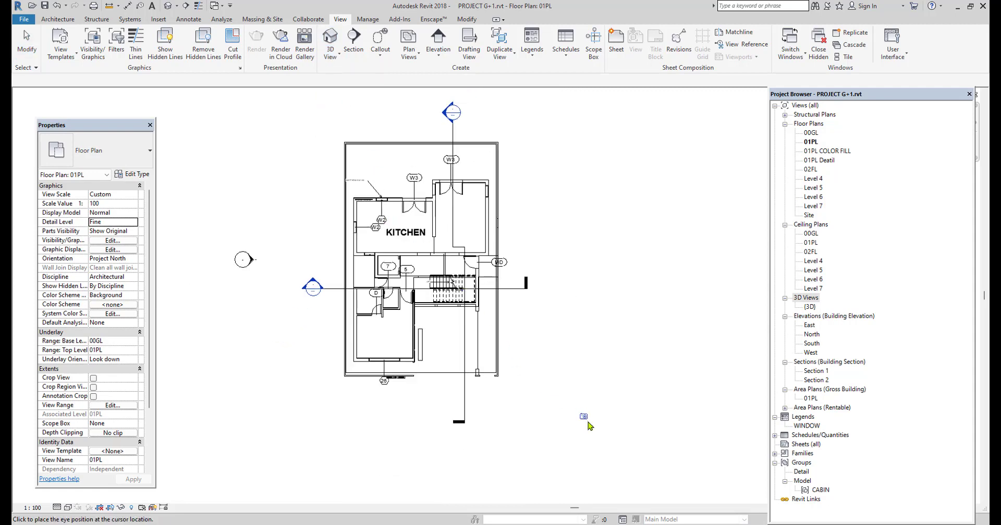
click(589, 425)
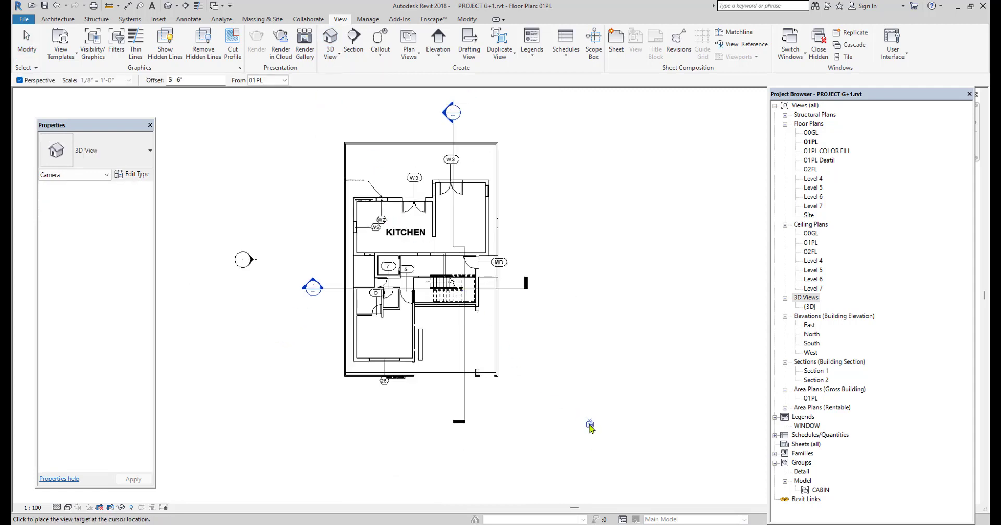
click(399, 235)
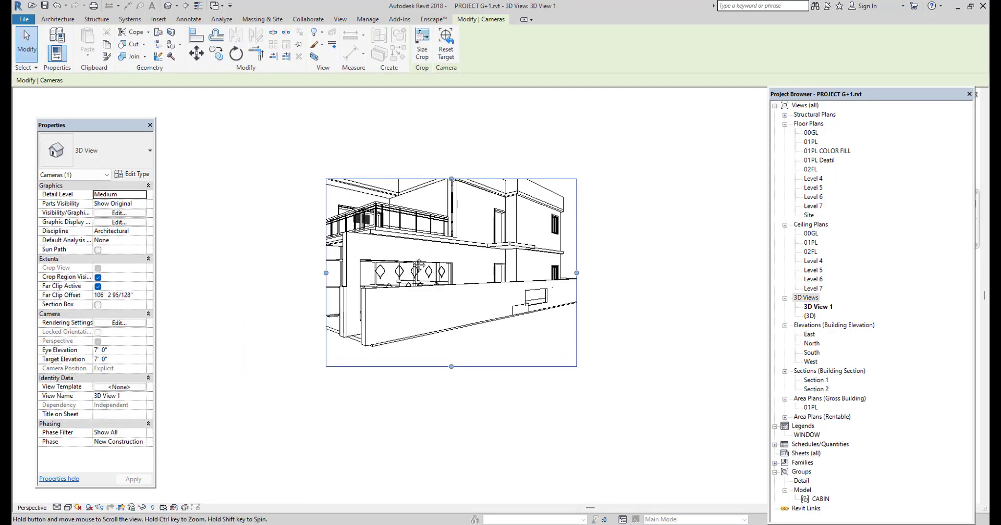
Extend the camera view's crop region upward and to both sides until the whole house and boundary wall fit
middle_drag(418, 266, 460, 294)
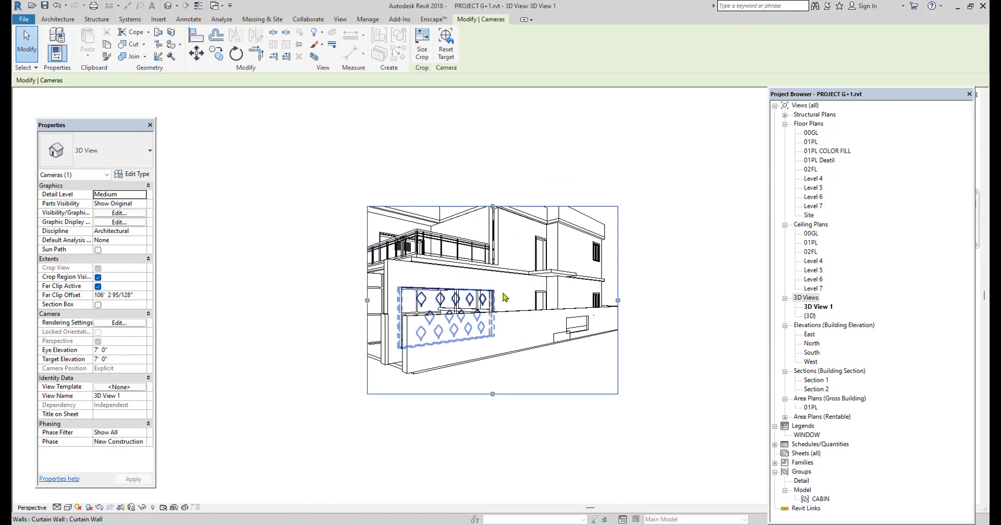
drag(492, 207, 493, 166)
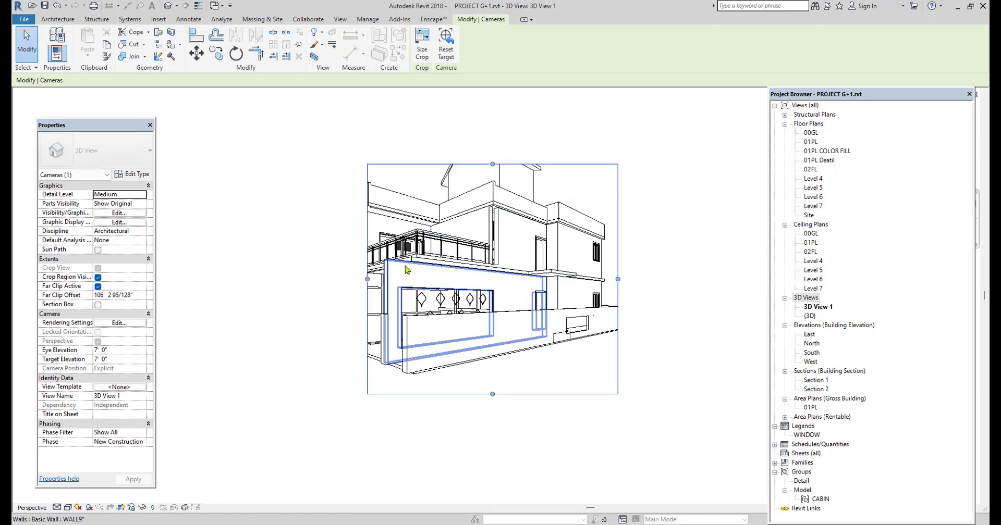
drag(367, 278, 267, 279)
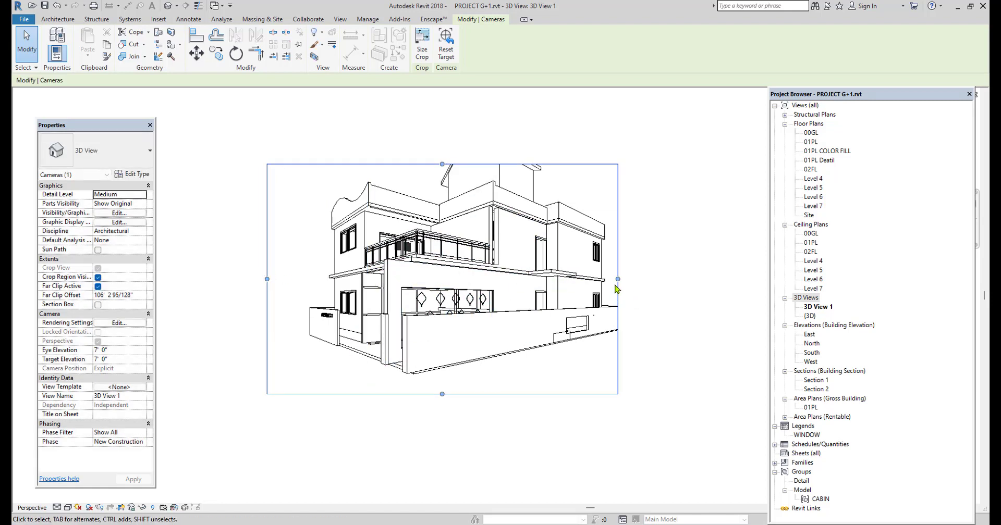
drag(618, 280, 658, 280)
drag(462, 165, 461, 129)
click(715, 289)
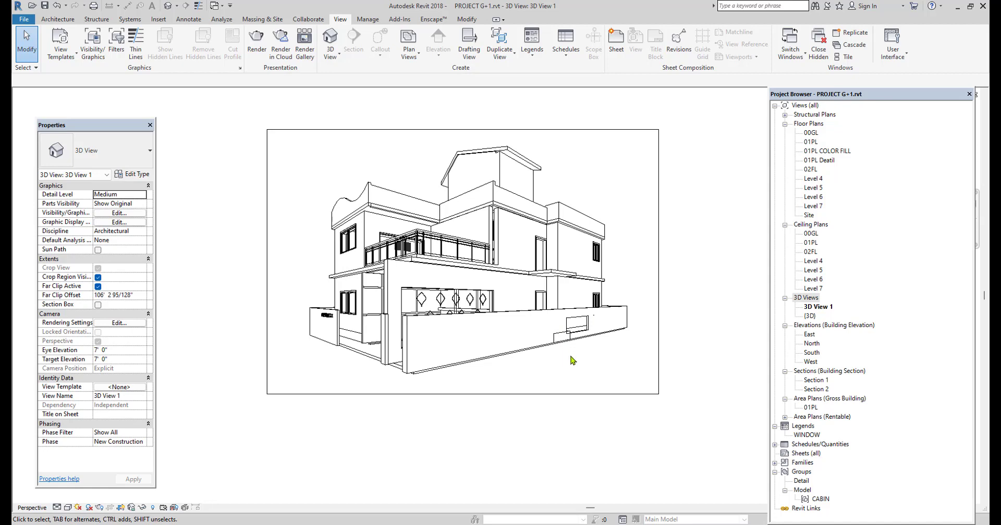
Switch the camera view from line display to a coloured visual style and rename the view RIGHT
click(69, 508)
click(84, 486)
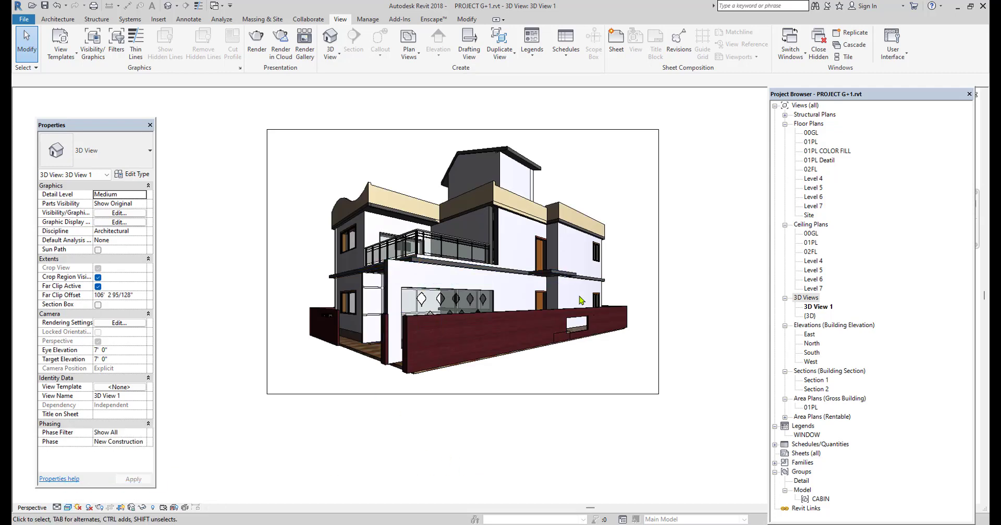
click(817, 308)
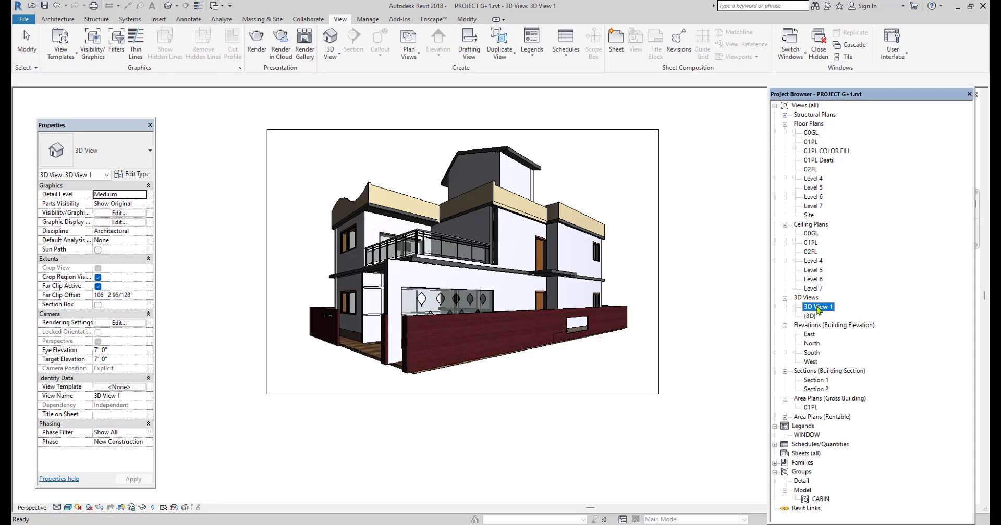
right_click(819, 308)
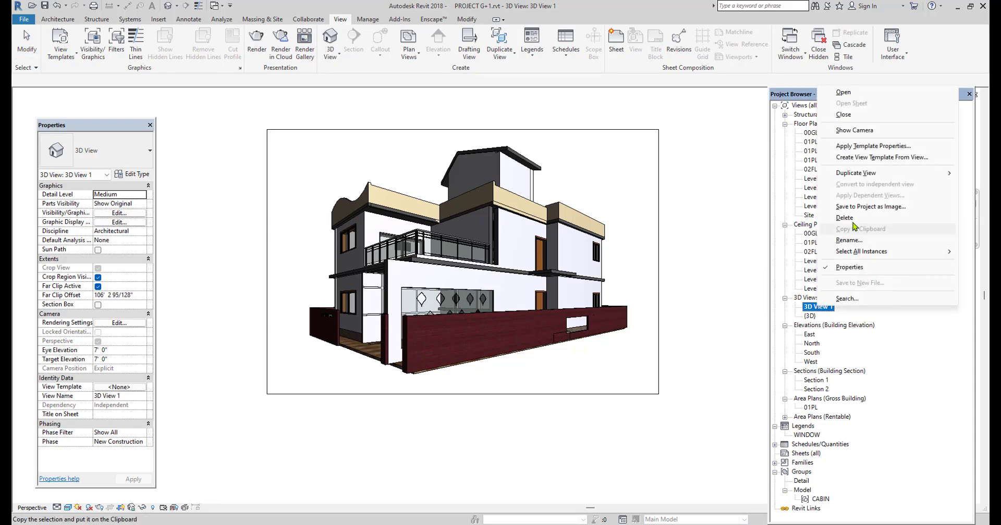
click(845, 242)
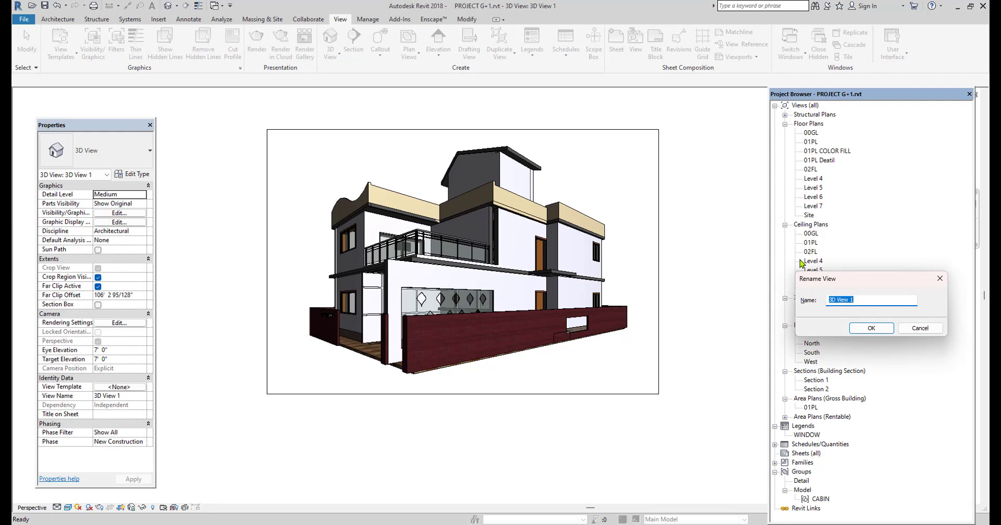
text(RIGHT)
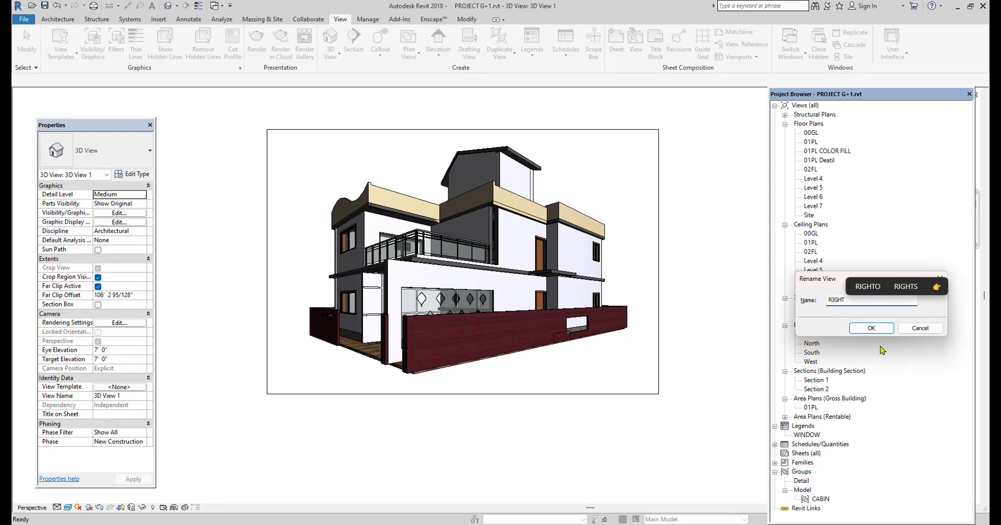
click(871, 328)
Place a second camera in the 01PL plan, from outside the site's lower-left corner and aimed at the entrance side by door MD
click(810, 142)
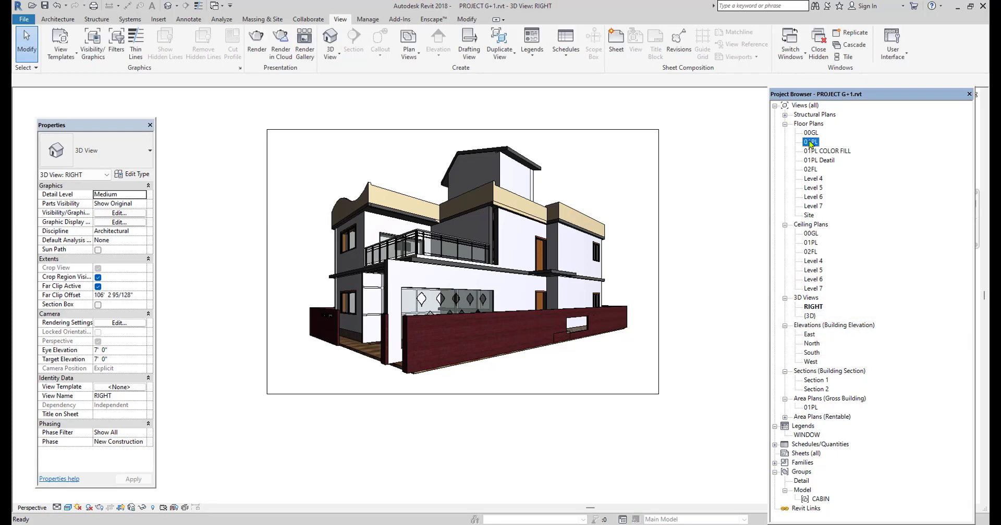
double_click(810, 142)
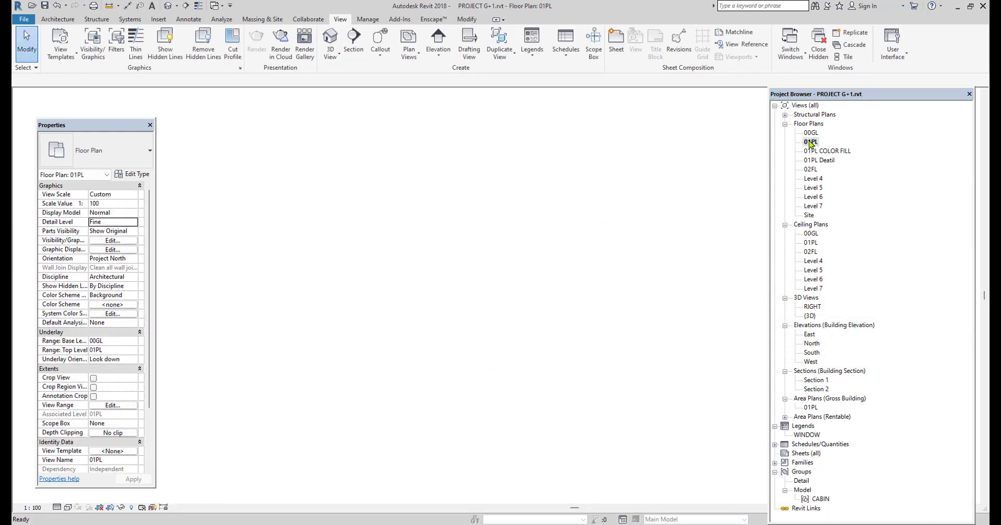
click(328, 57)
click(346, 98)
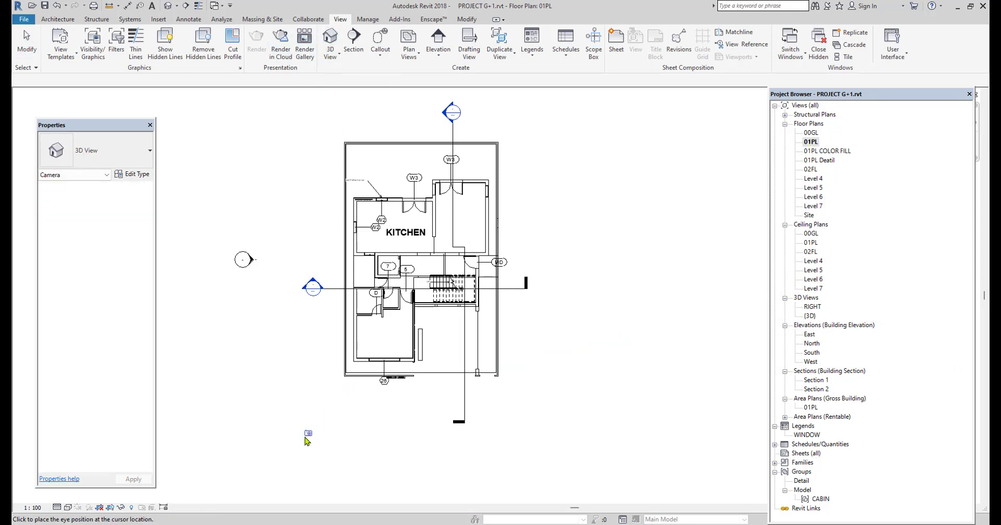
click(306, 441)
click(511, 268)
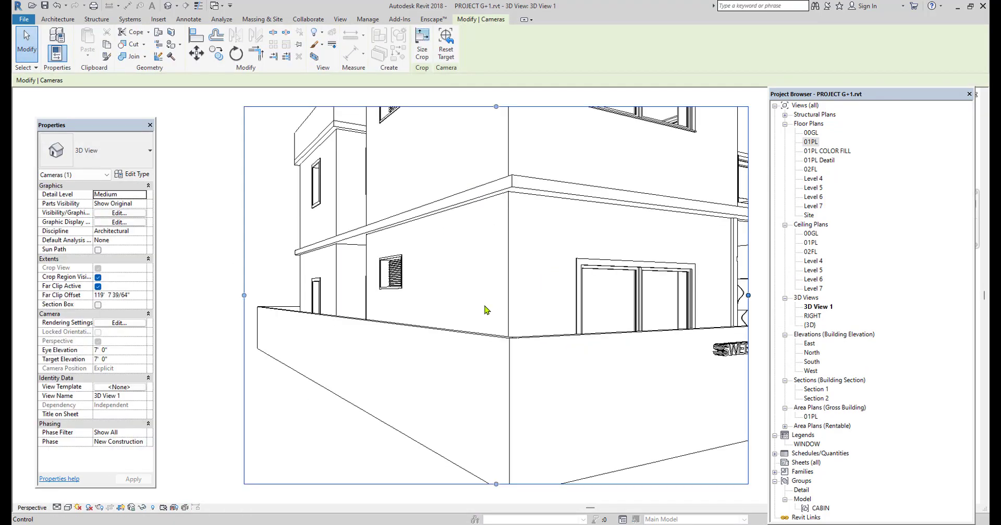
Enlarge the second camera view's crop region on all four sides to frame the full house and boundary wall
scroll(407, 356, down, 3)
drag(453, 231, 443, 181)
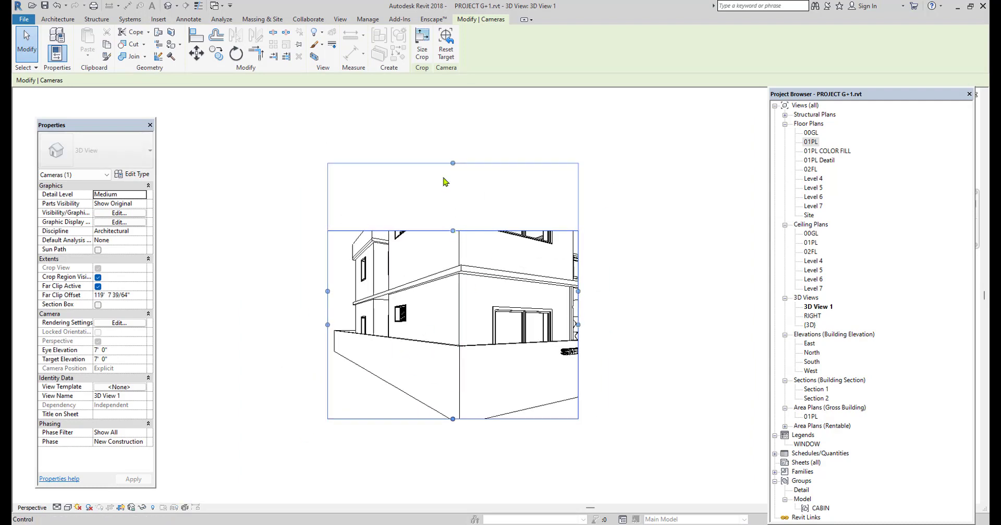
drag(327, 291, 259, 292)
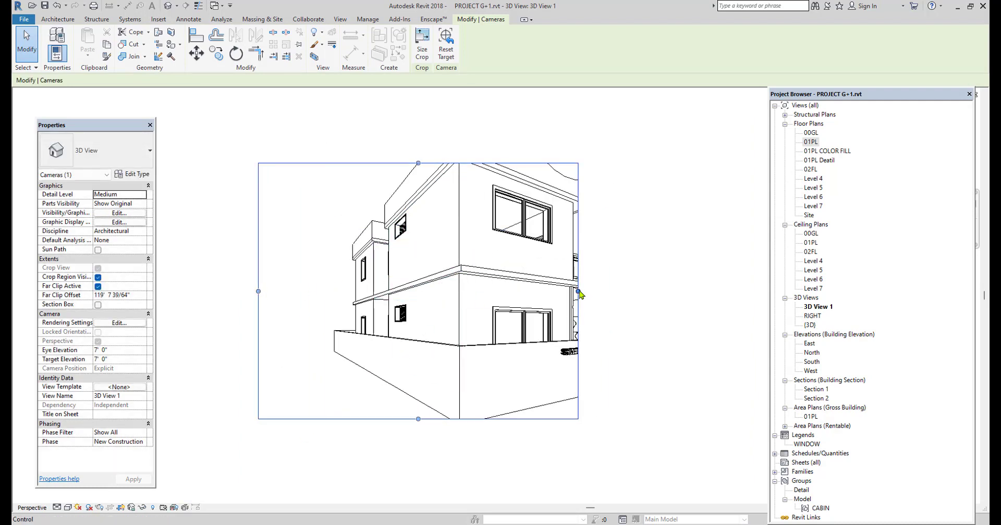
drag(579, 291, 688, 292)
drag(473, 164, 480, 154)
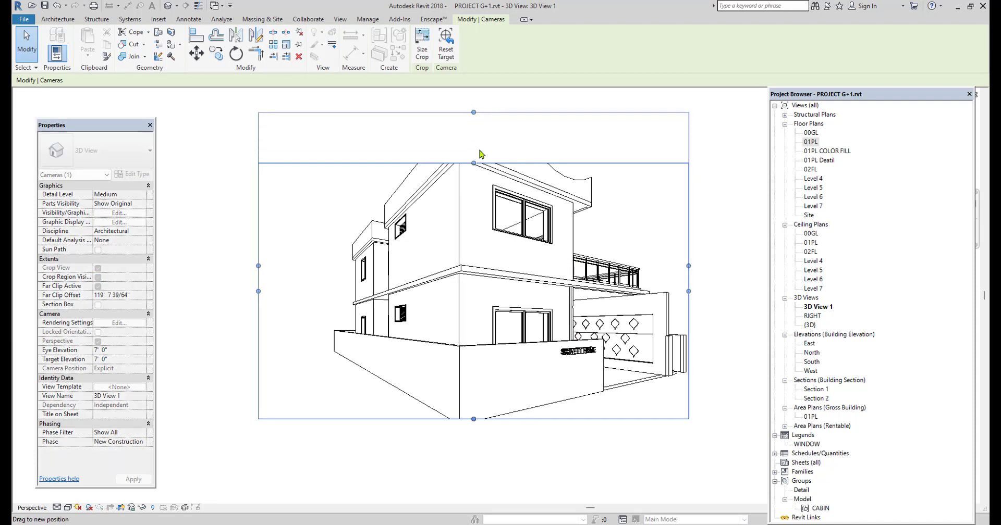
drag(473, 419, 473, 456)
scroll(443, 433, down, 1)
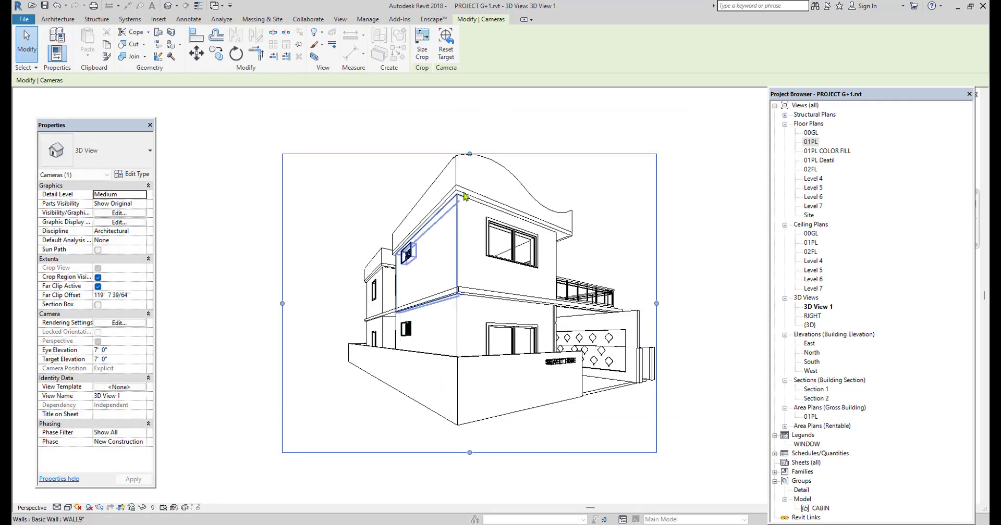
drag(470, 155, 536, 130)
click(558, 127)
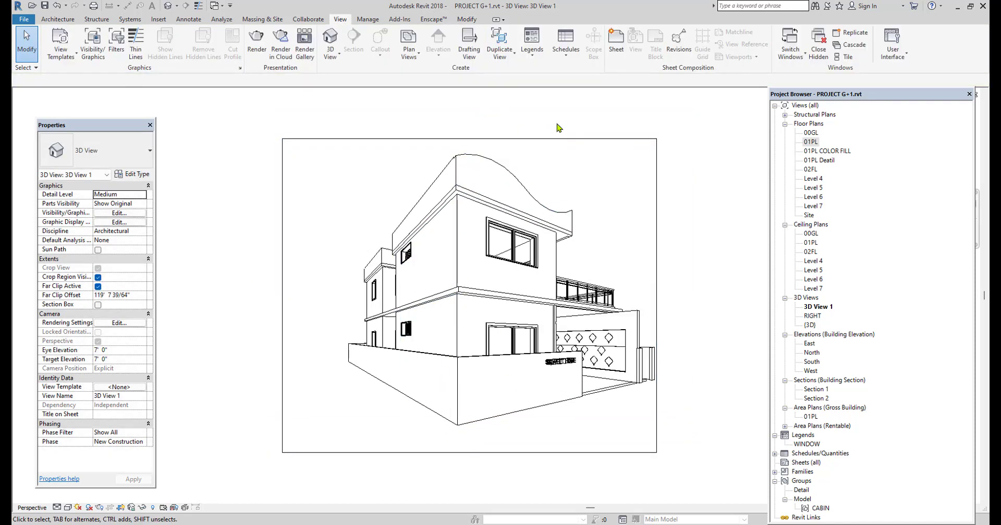
Place a camera in the 01PL plan, from the lower-left of the room beside the kitchen, aimed toward its upper-right corner
double_click(811, 141)
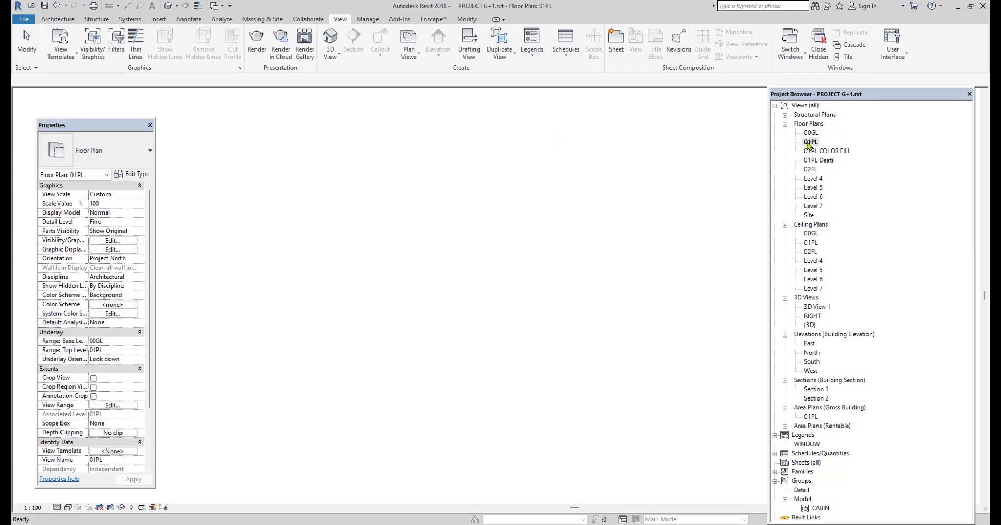
scroll(414, 260, down, 2)
scroll(436, 255, up, 2)
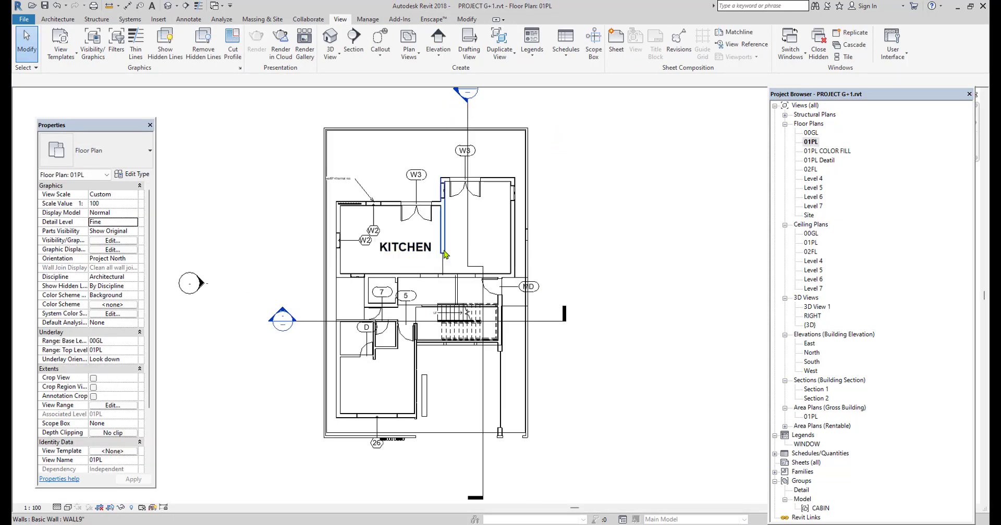
scroll(446, 254, up, 1)
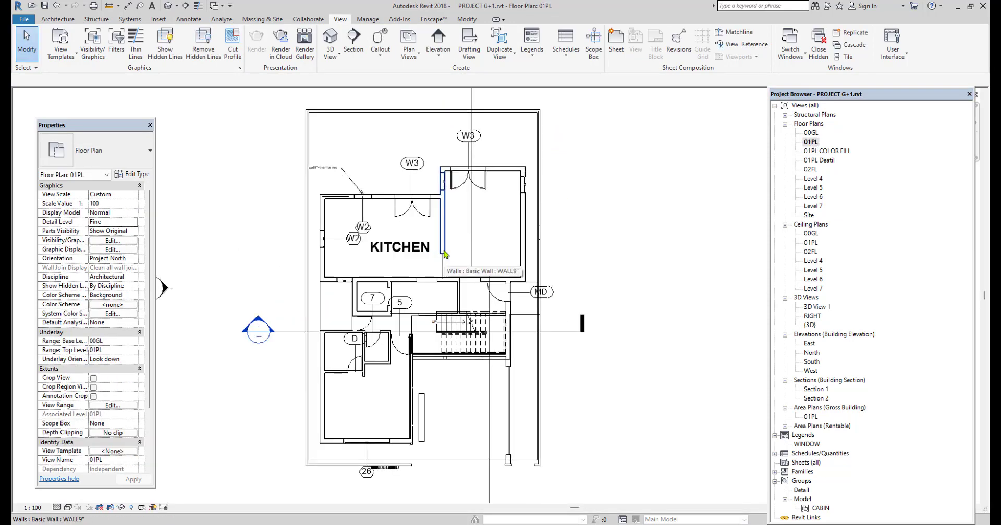
scroll(446, 254, up, 2)
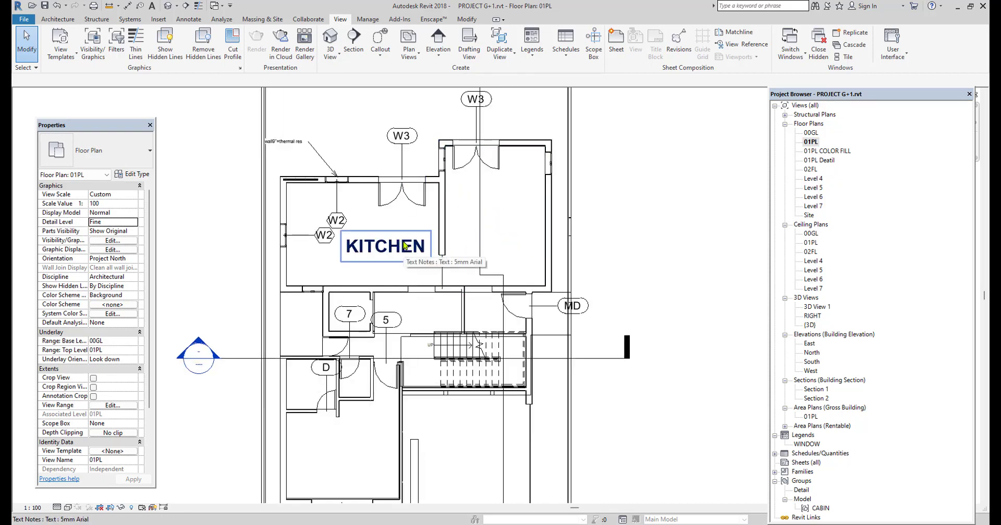
click(330, 55)
click(385, 121)
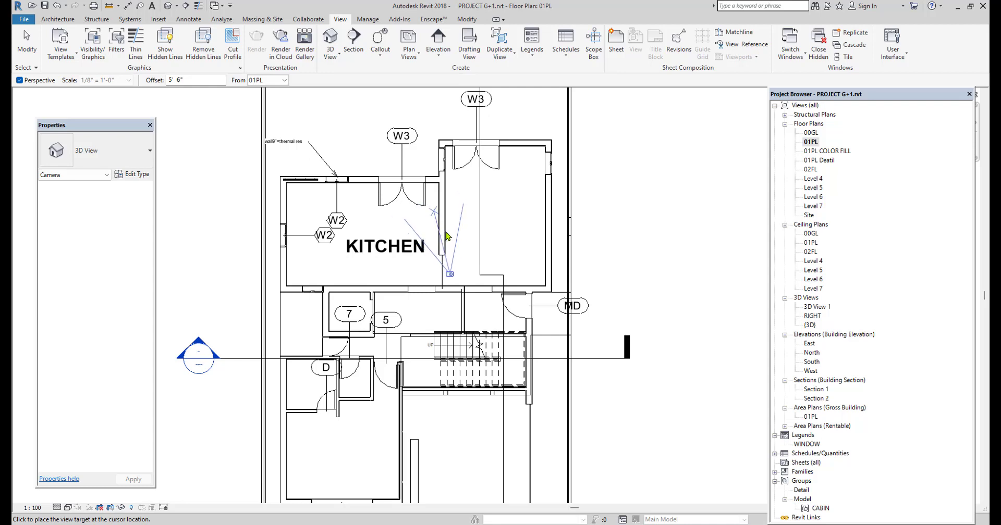
click(513, 206)
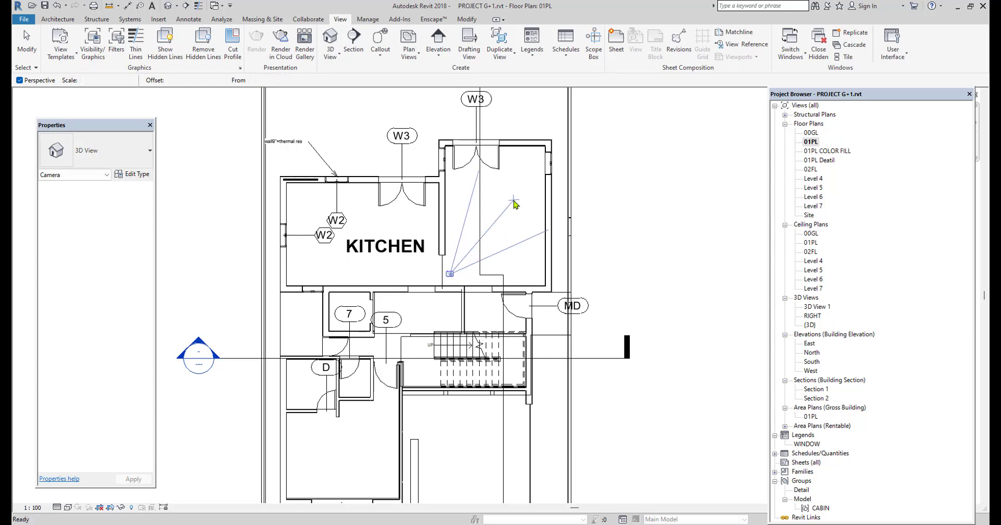
Enlarge the interior camera view's crop region on all four sides to show the double door, side walls, floor and ceiling
scroll(461, 305, down, 2)
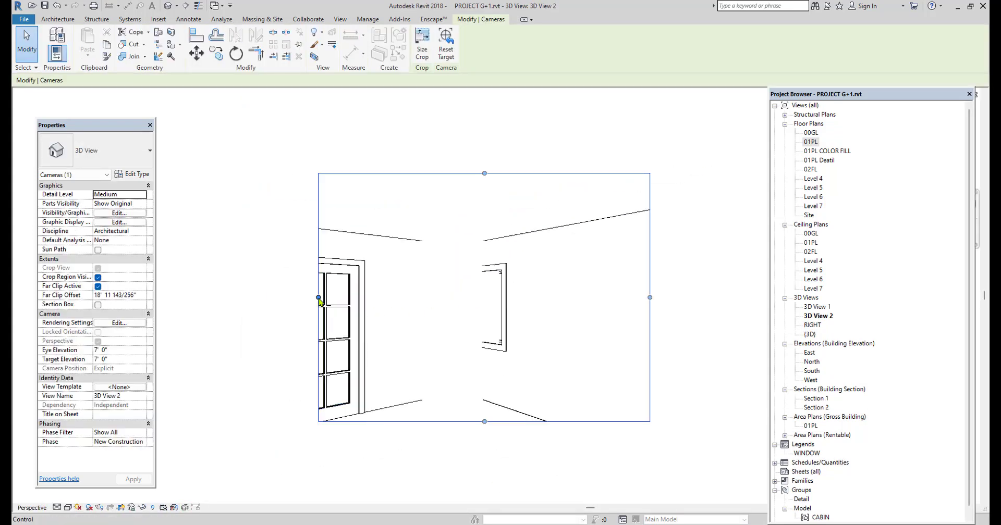
drag(319, 297, 238, 297)
drag(444, 173, 444, 147)
scroll(547, 306, down, 3)
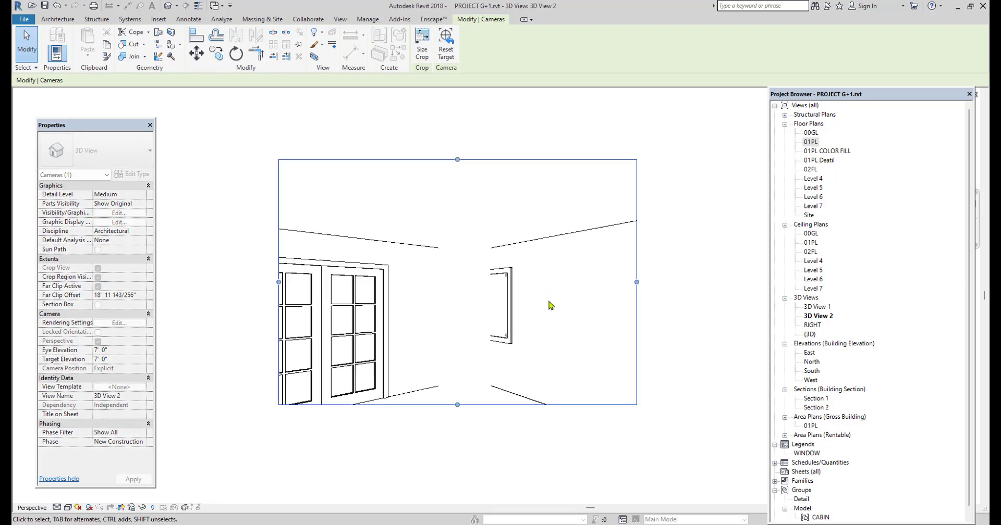
drag(617, 288, 675, 294)
drag(508, 380, 509, 429)
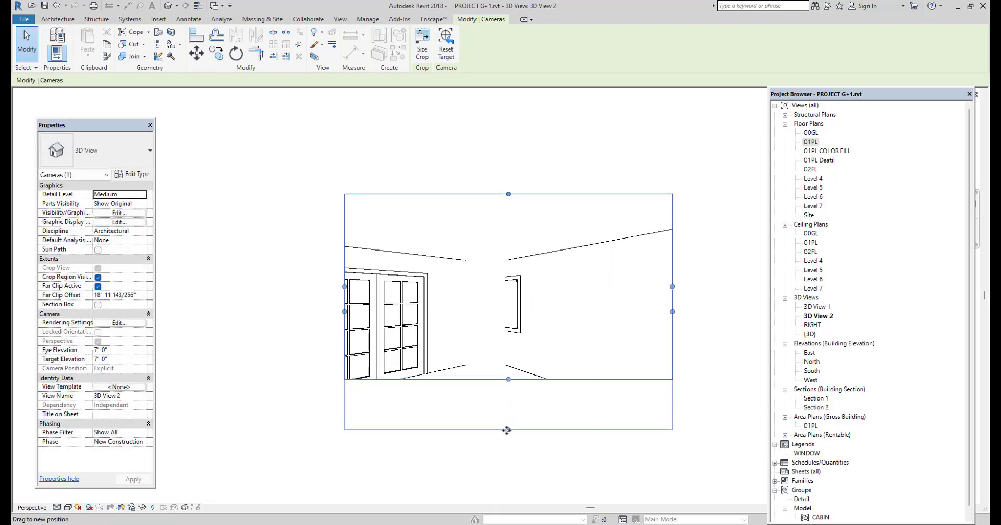
drag(345, 312, 275, 313)
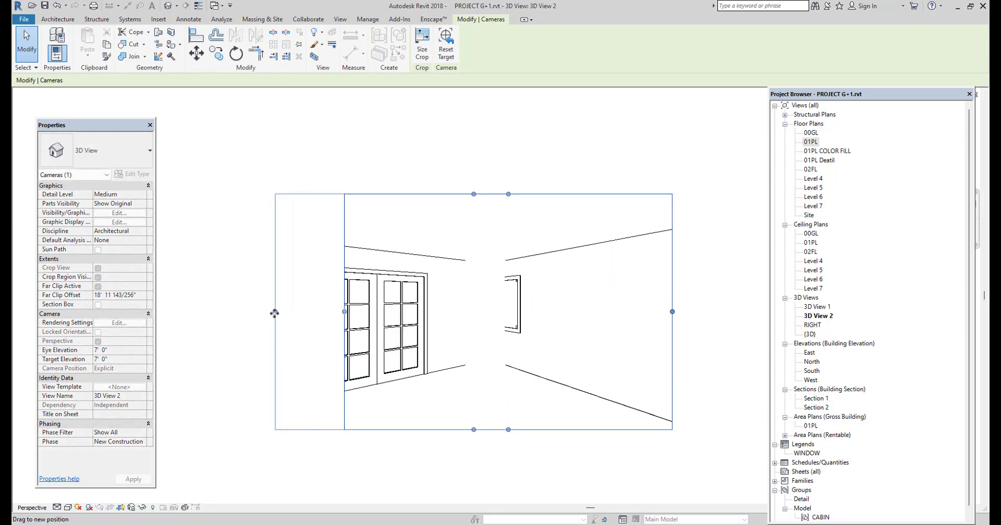
Set the interior camera view's visual style to Realistic
click(234, 238)
click(68, 508)
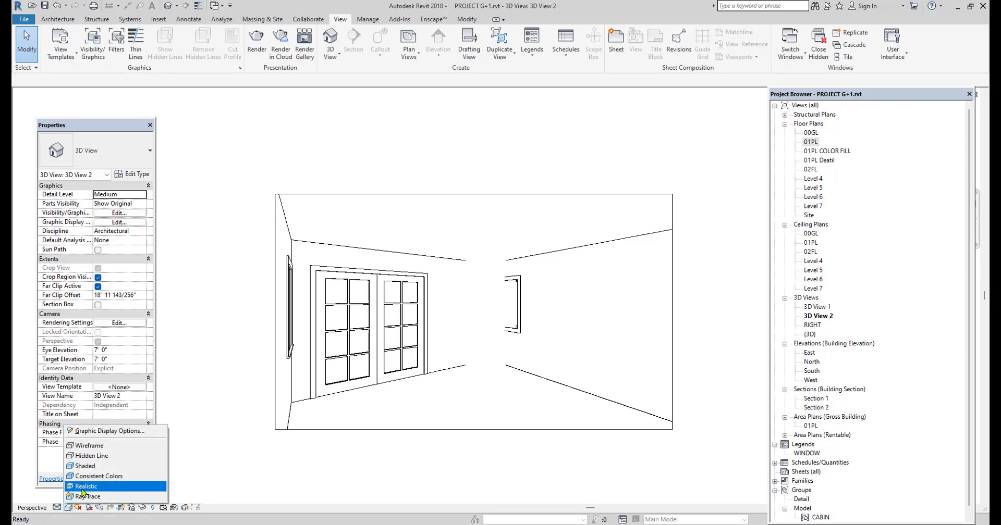
click(88, 490)
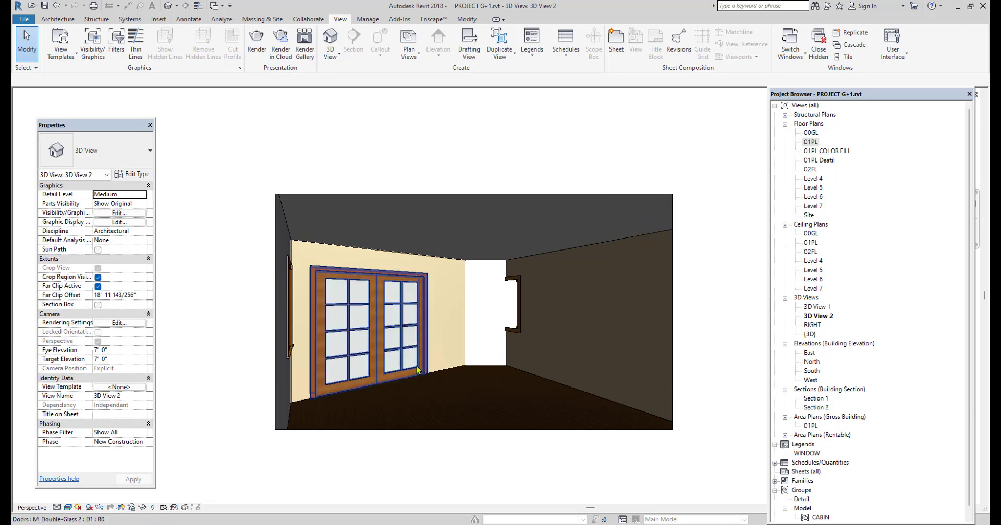
click(817, 308)
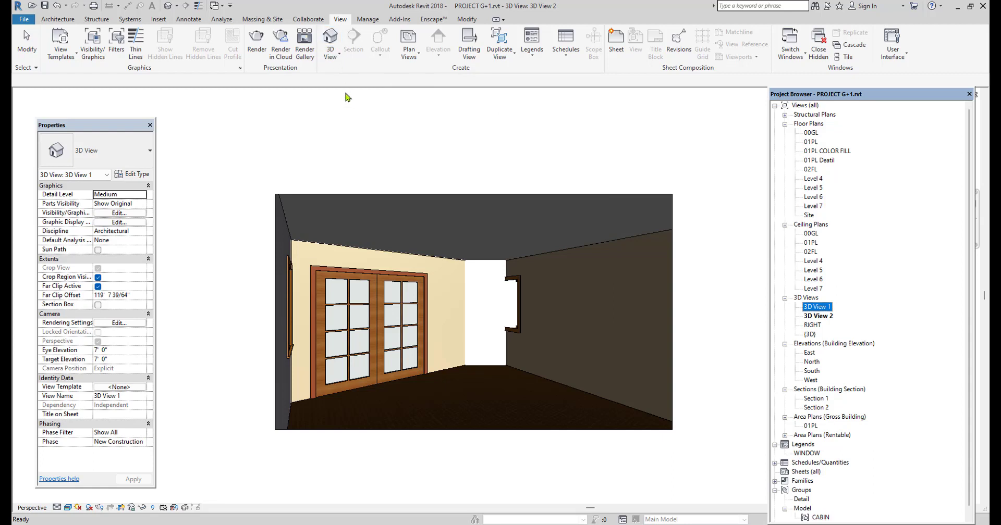
click(448, 133)
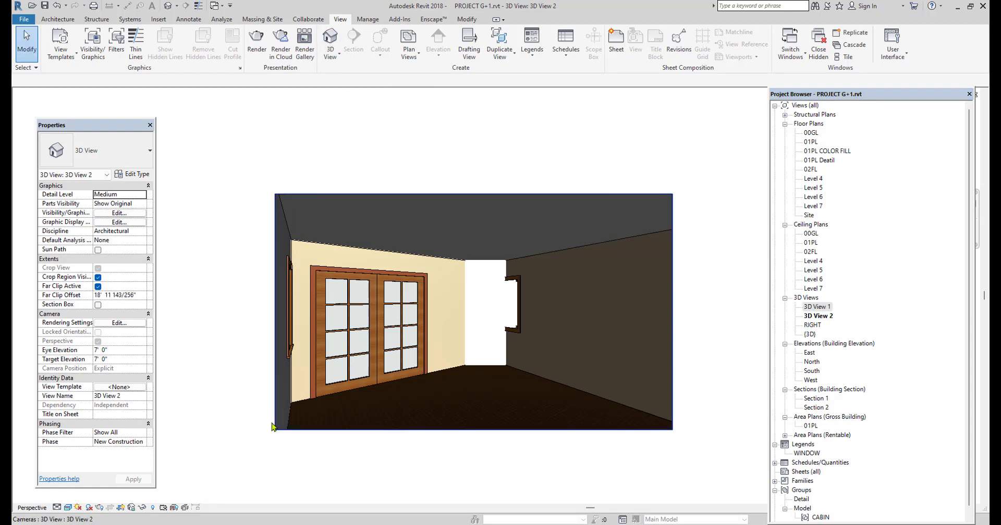